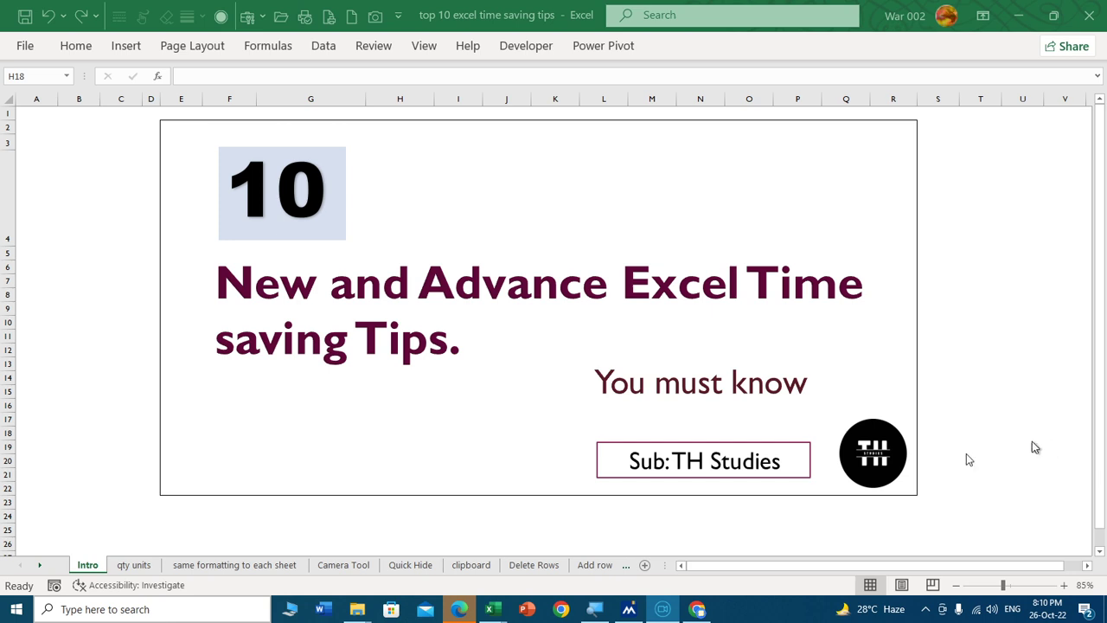
# Switch to the qty units sheet, select E16 and pin the ribbon open with Ctrl+F1.
pyautogui.click(139, 564)
pyautogui.click(137, 564)
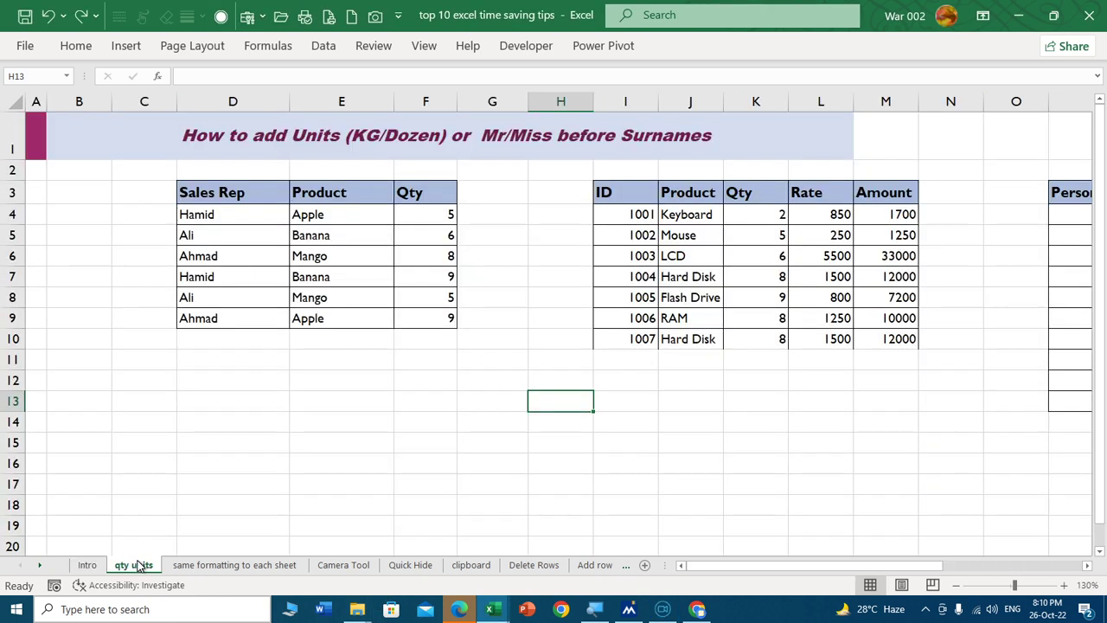
pyautogui.click(332, 468)
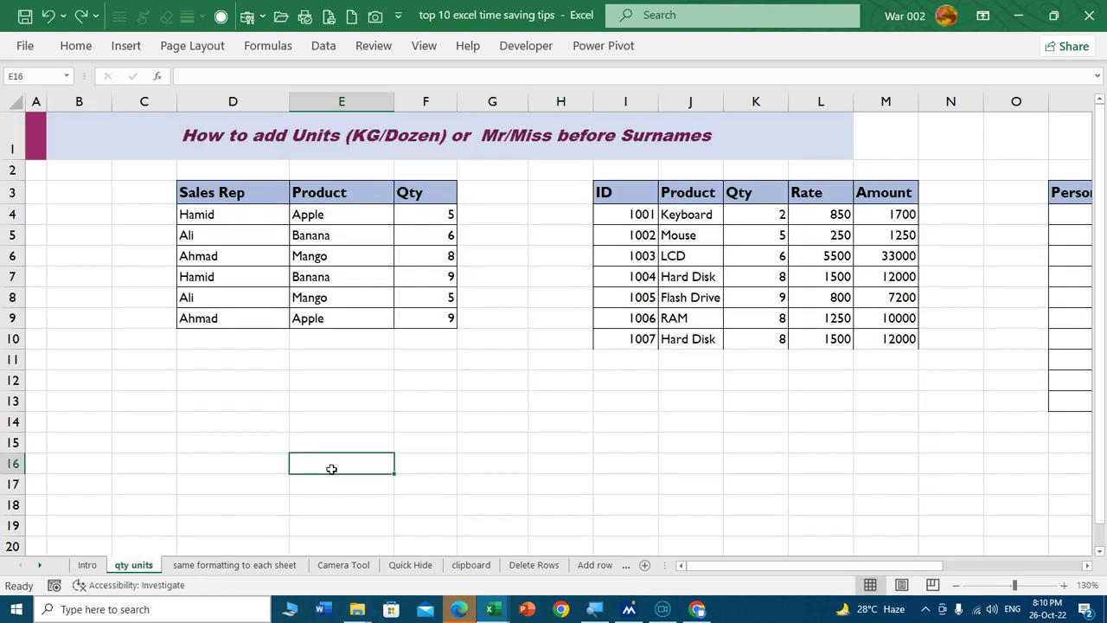
pyautogui.hotkey('ctrl', 'F1')
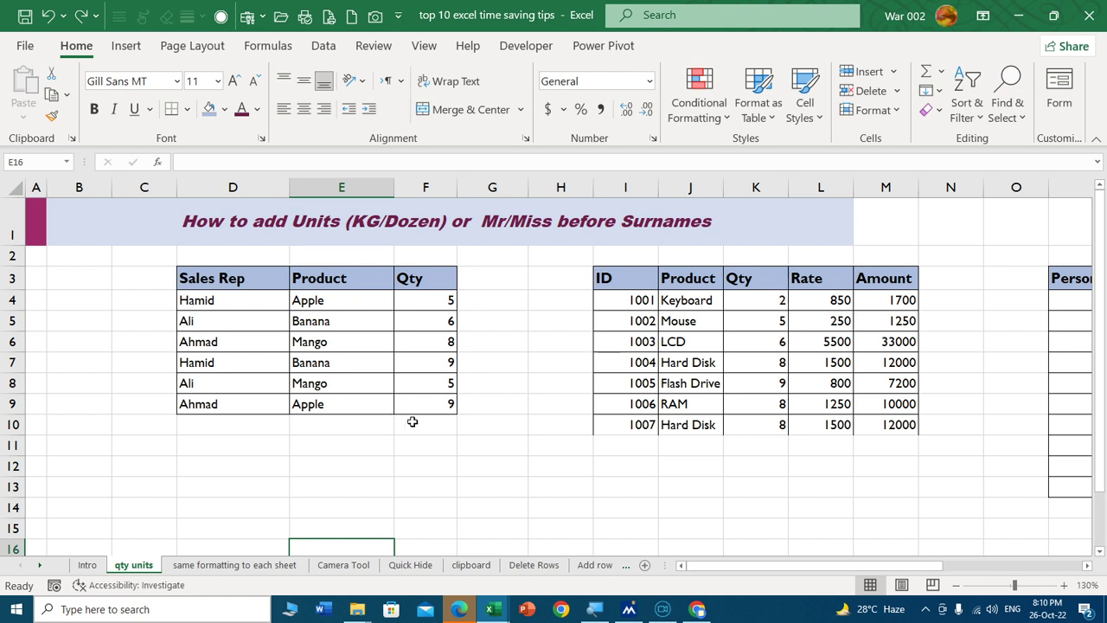
pyautogui.click(442, 301)
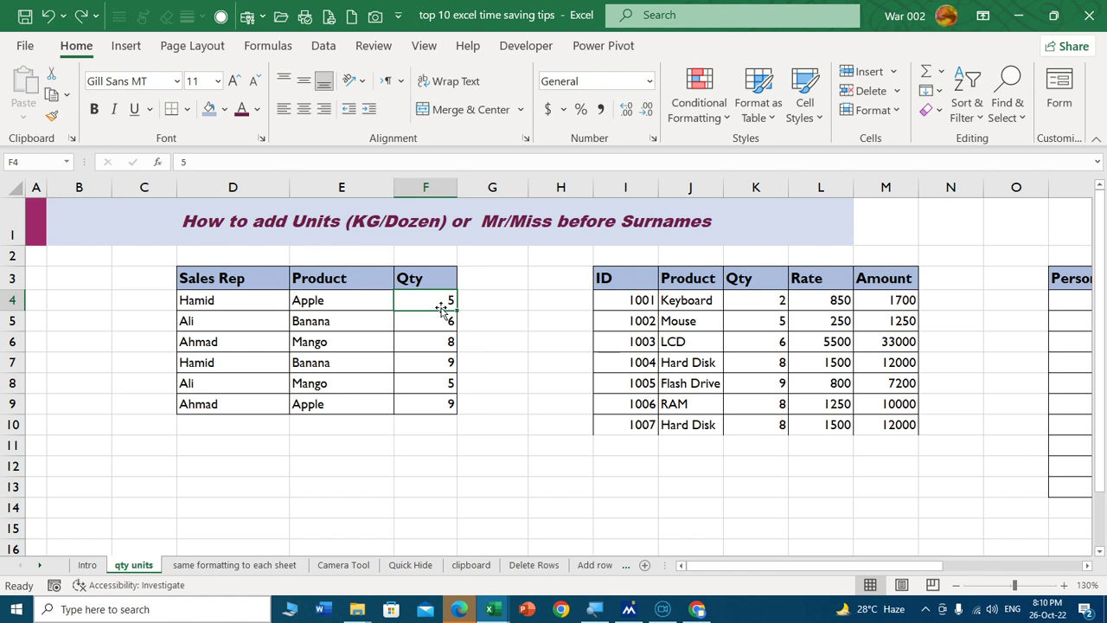
pyautogui.doubleClick(442, 307)
pyautogui.write('KG')
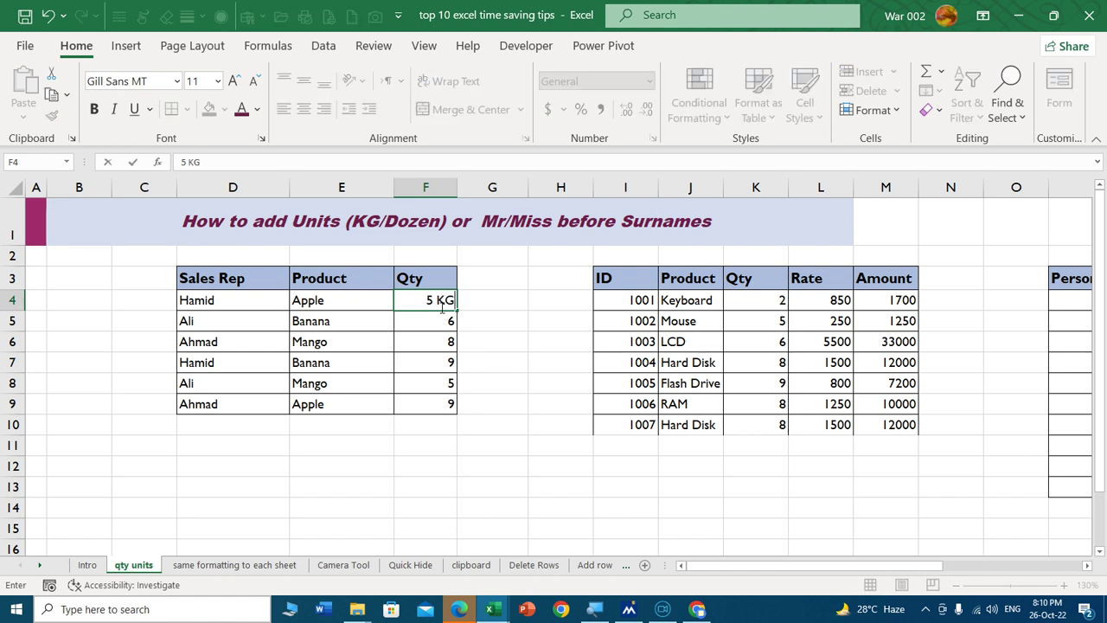
pyautogui.press('Return')
pyautogui.write('6')
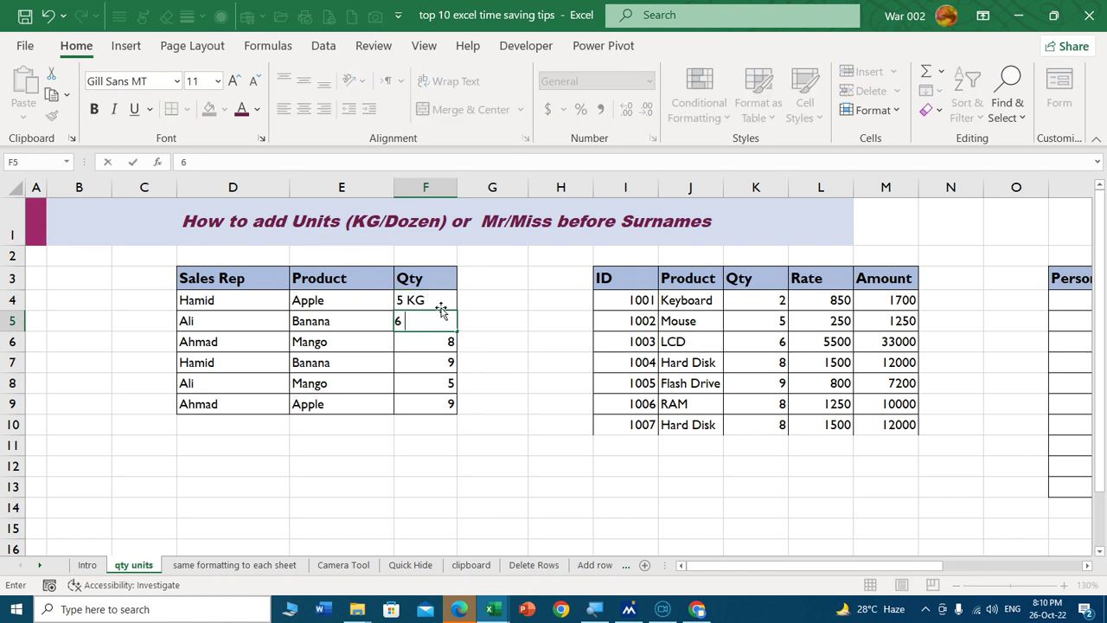
pyautogui.write(' KG')
pyautogui.press('Return')
pyautogui.write('8')
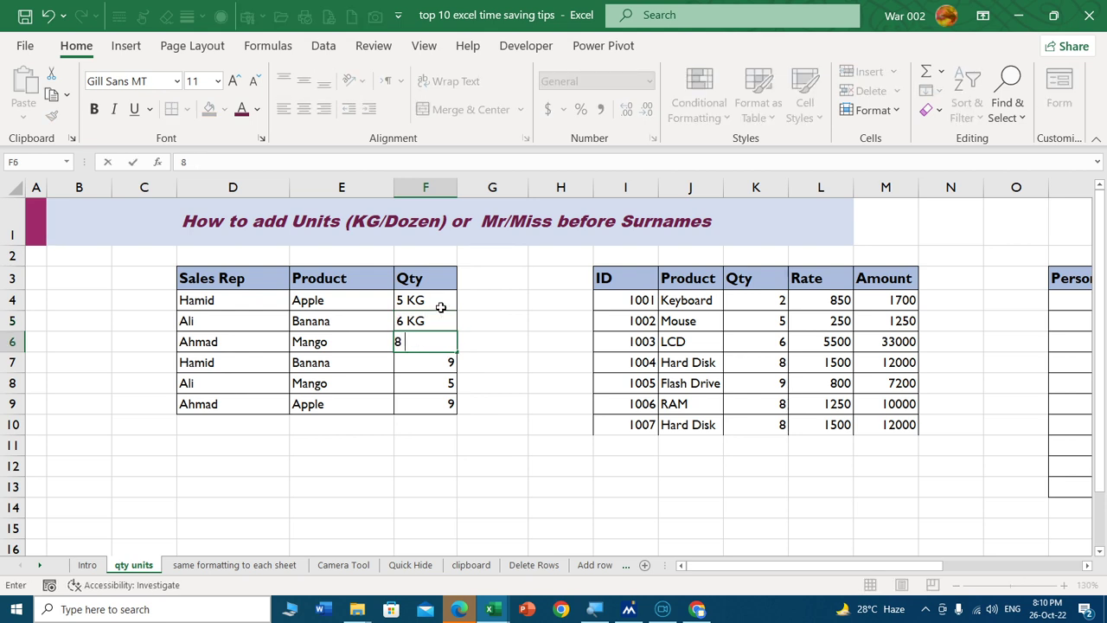
pyautogui.write(' KG')
pyautogui.press('Return')
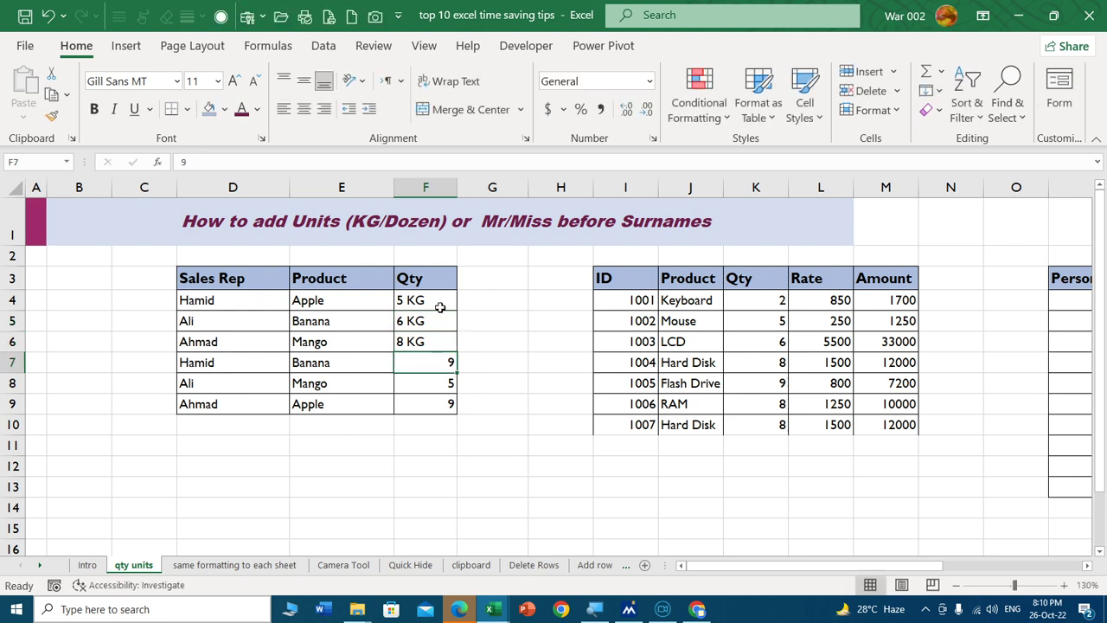
pyautogui.moveTo(437, 305); pyautogui.dragTo(434, 399)
pyautogui.hotkey('ctrl', 'c')
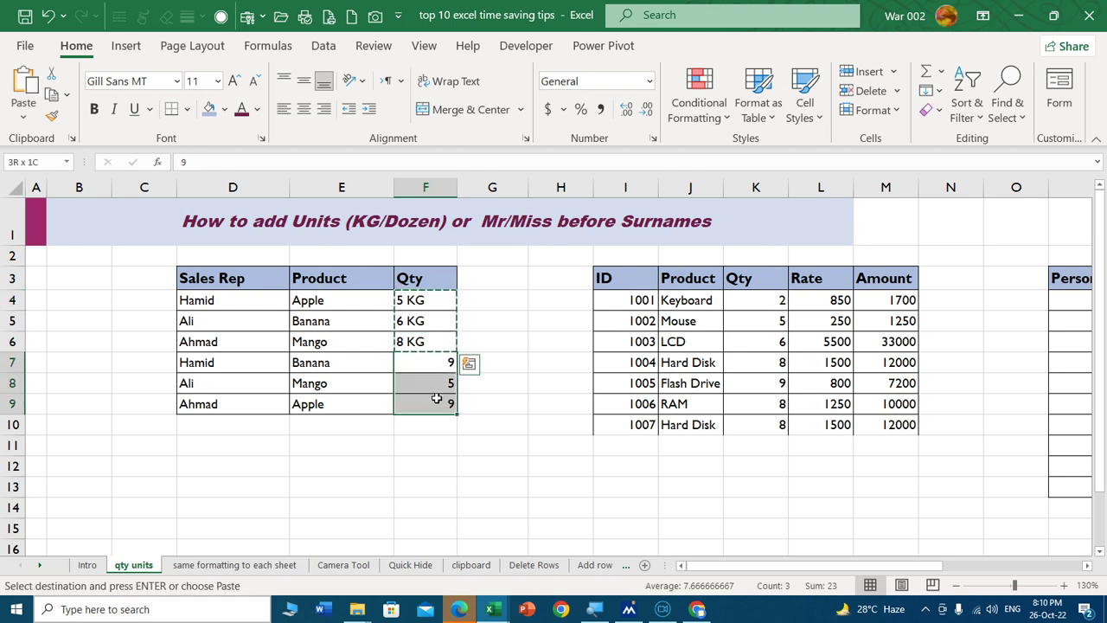
pyautogui.hotkey('ctrl', 'v')
pyautogui.click(428, 424)
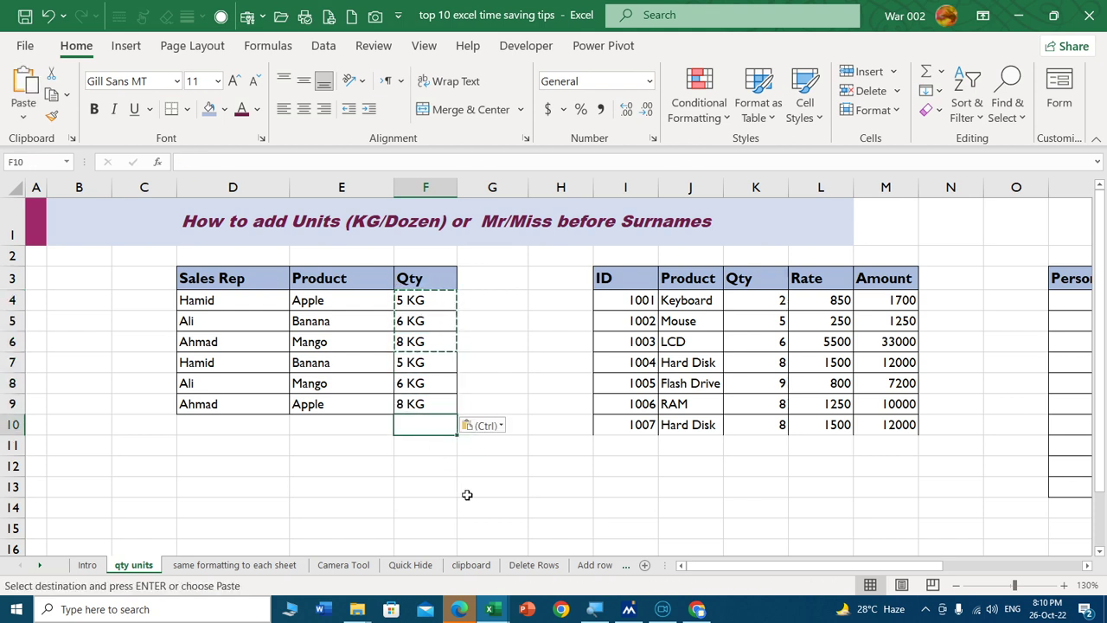
pyautogui.press('Escape')
pyautogui.hotkey('alt', '=')
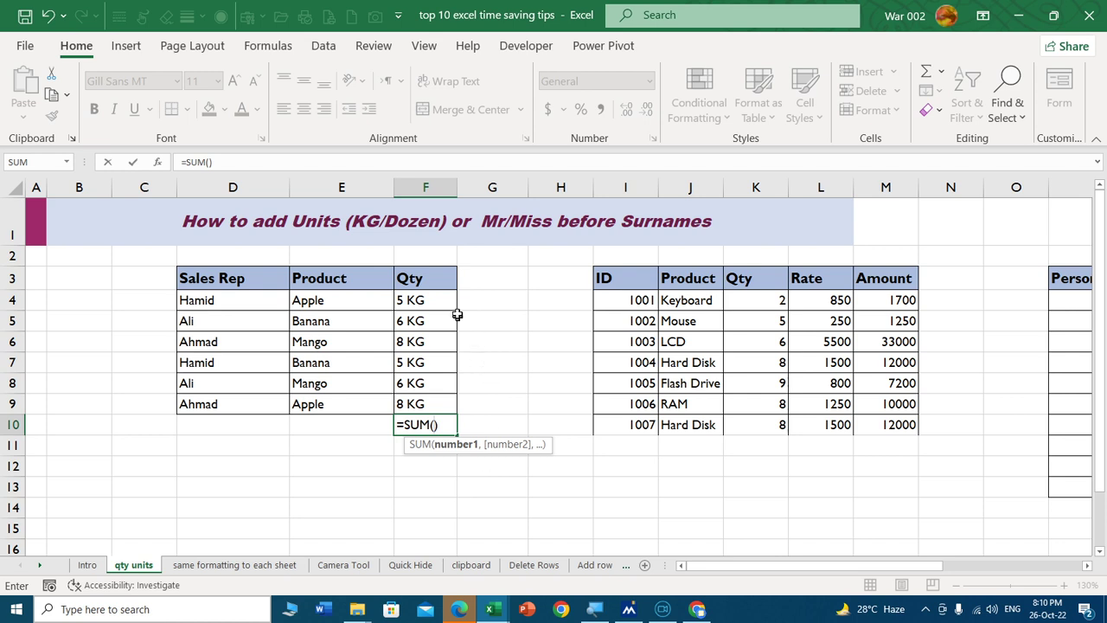
pyautogui.click(443, 305)
pyautogui.moveTo(434, 329); pyautogui.dragTo(433, 404)
pyautogui.press('Return')
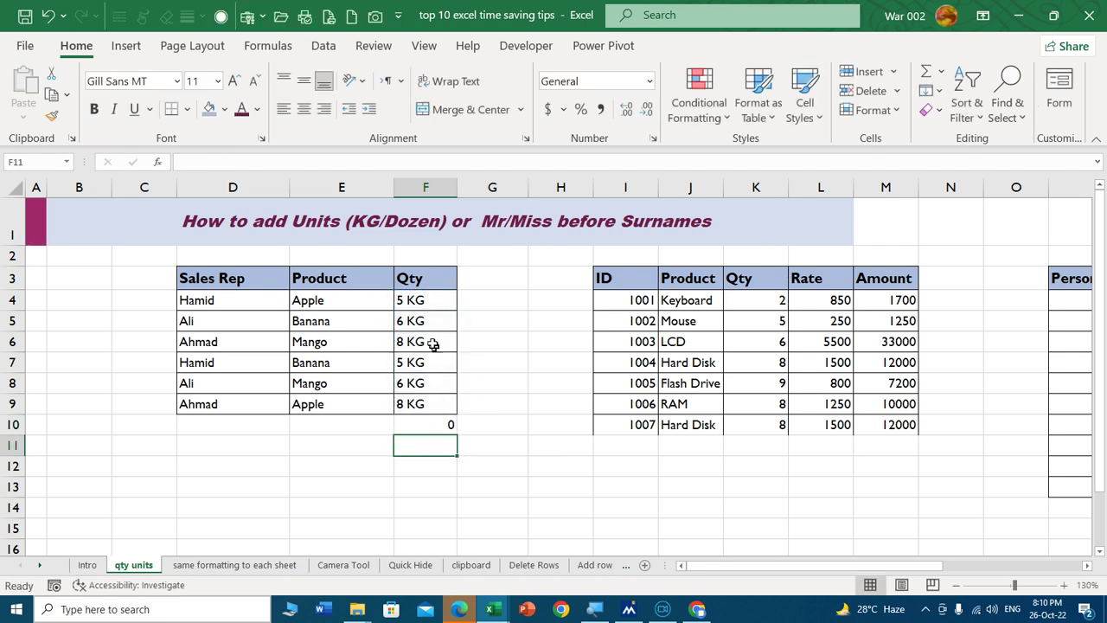
pyautogui.click(427, 303)
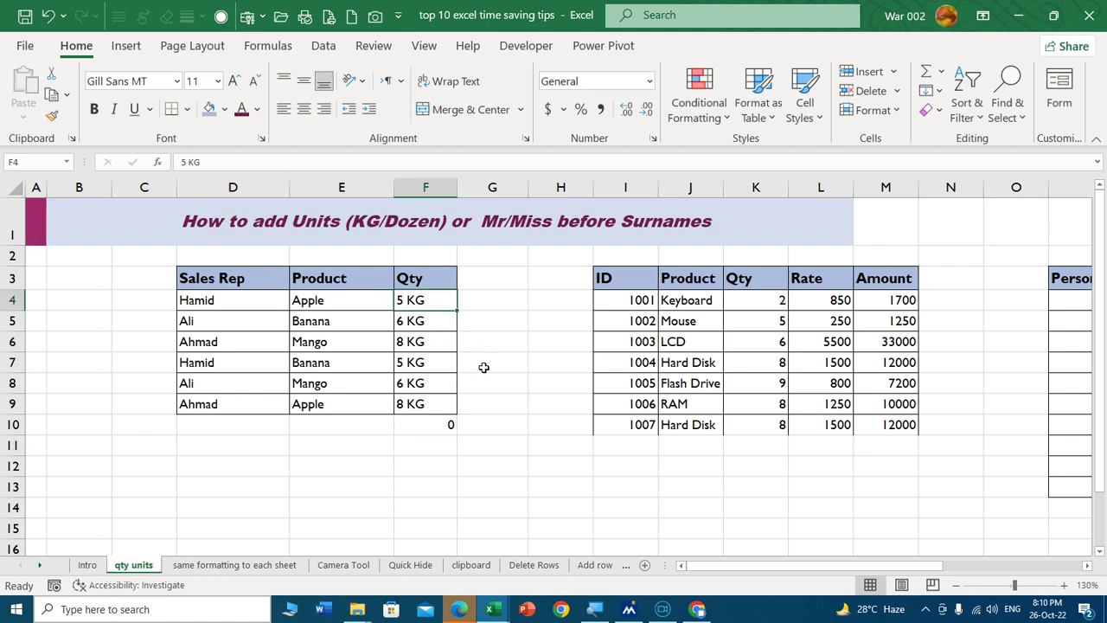
pyautogui.click(445, 428)
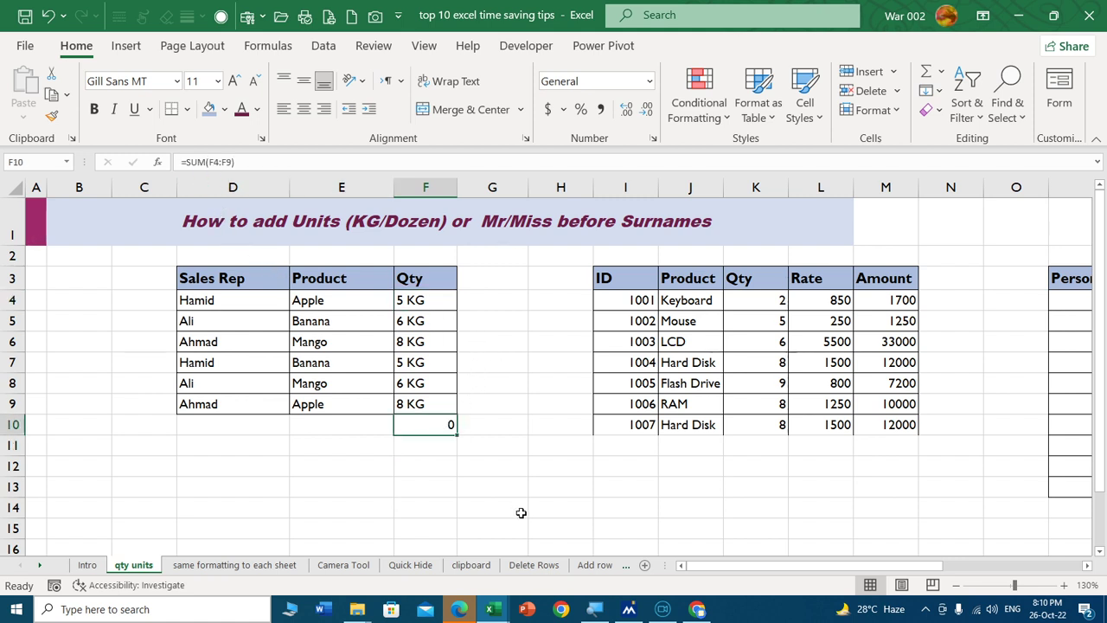
pyautogui.press('Delete')
pyautogui.moveTo(431, 300); pyautogui.dragTo(434, 396)
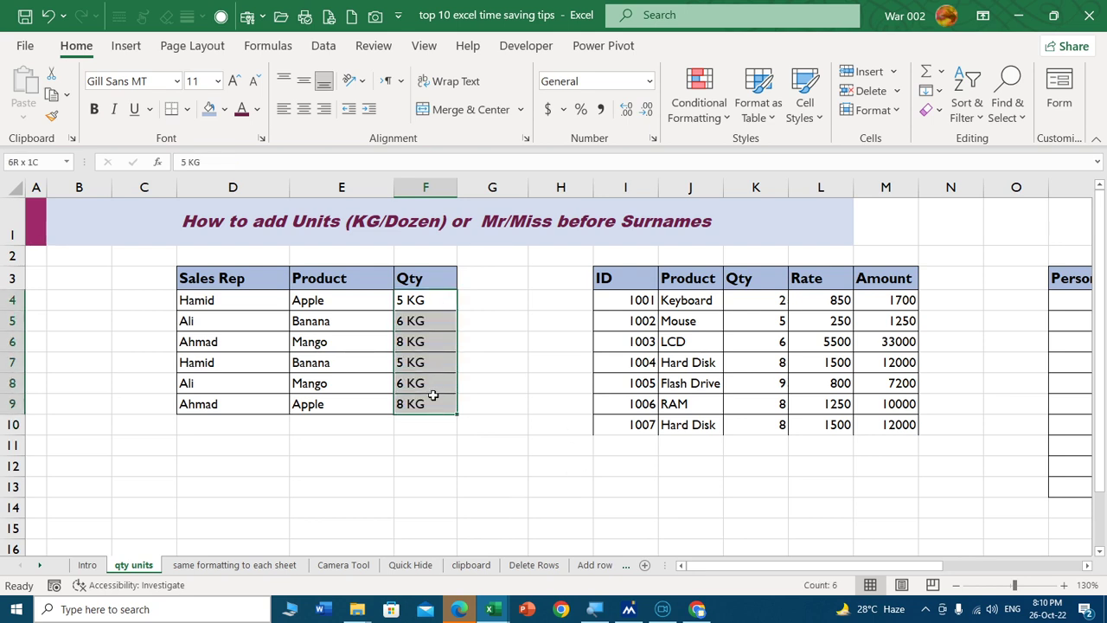
pyautogui.hotkey('alt', '=')
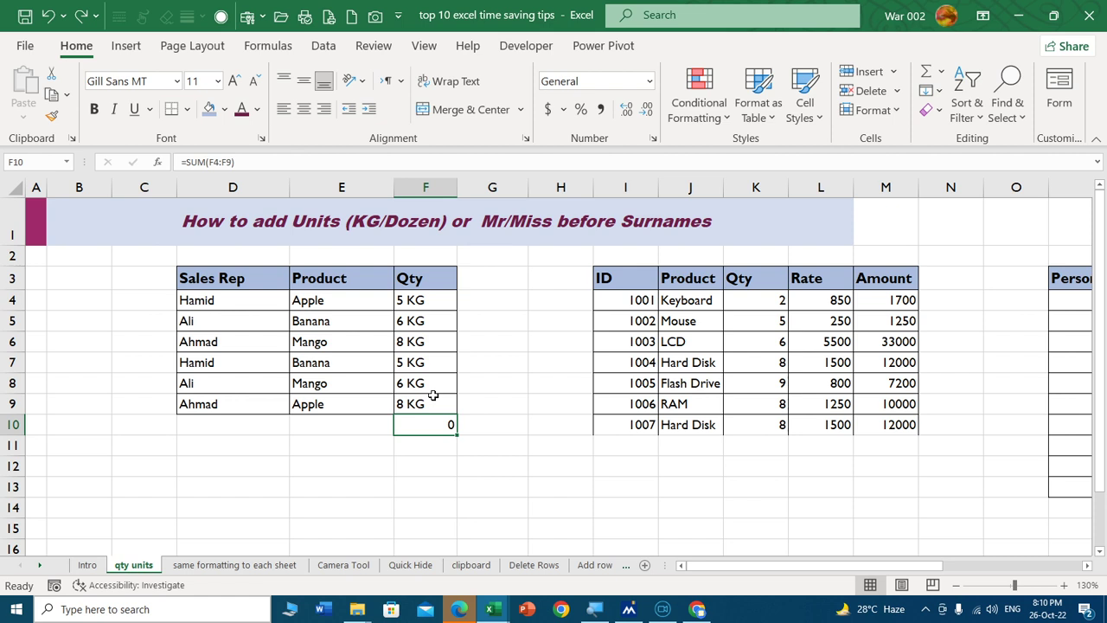
pyautogui.press('Delete')
pyautogui.hotkey('ctrl', 'z')
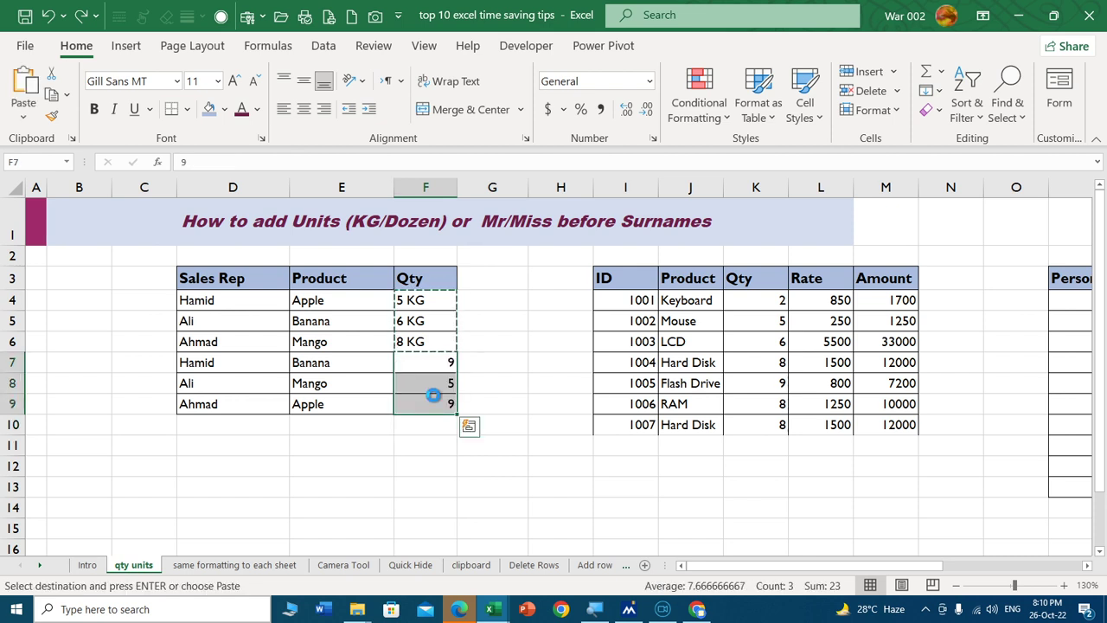
pyautogui.hotkey('ctrl', 'z')
pyautogui.hotkey('ctrl', 'z')
pyautogui.hotkey('ctrl', 'z')
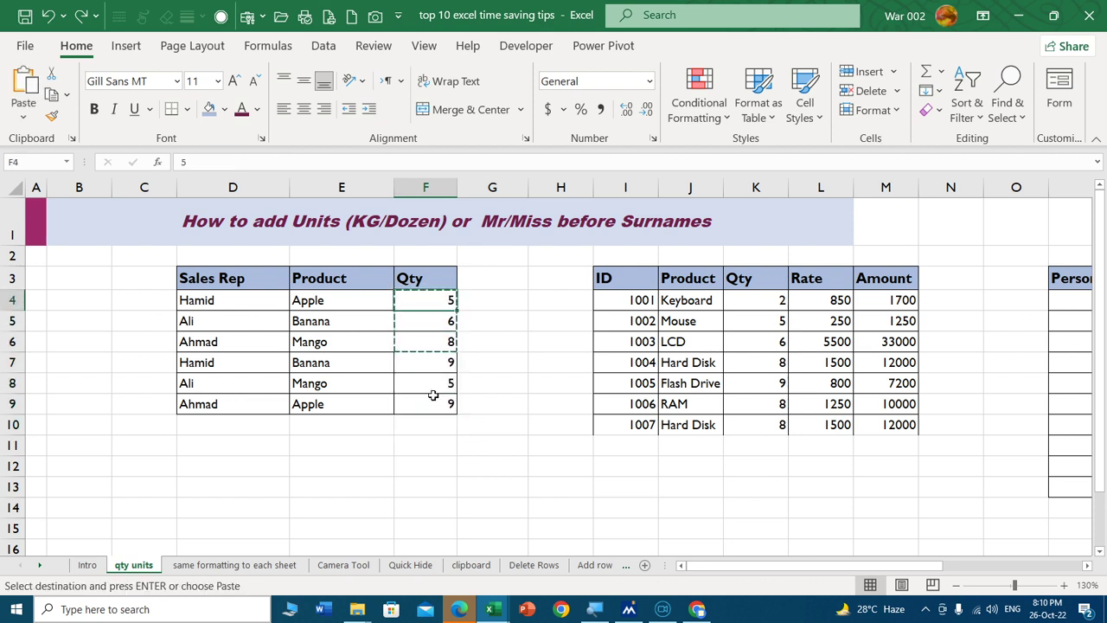
pyautogui.press('Escape')
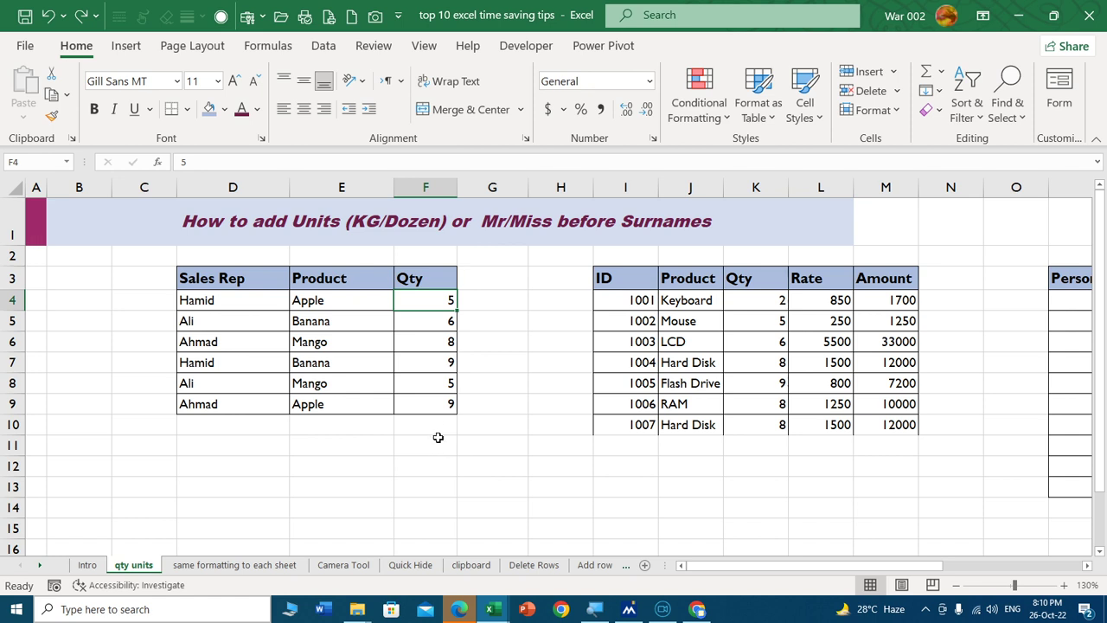
pyautogui.click(435, 440)
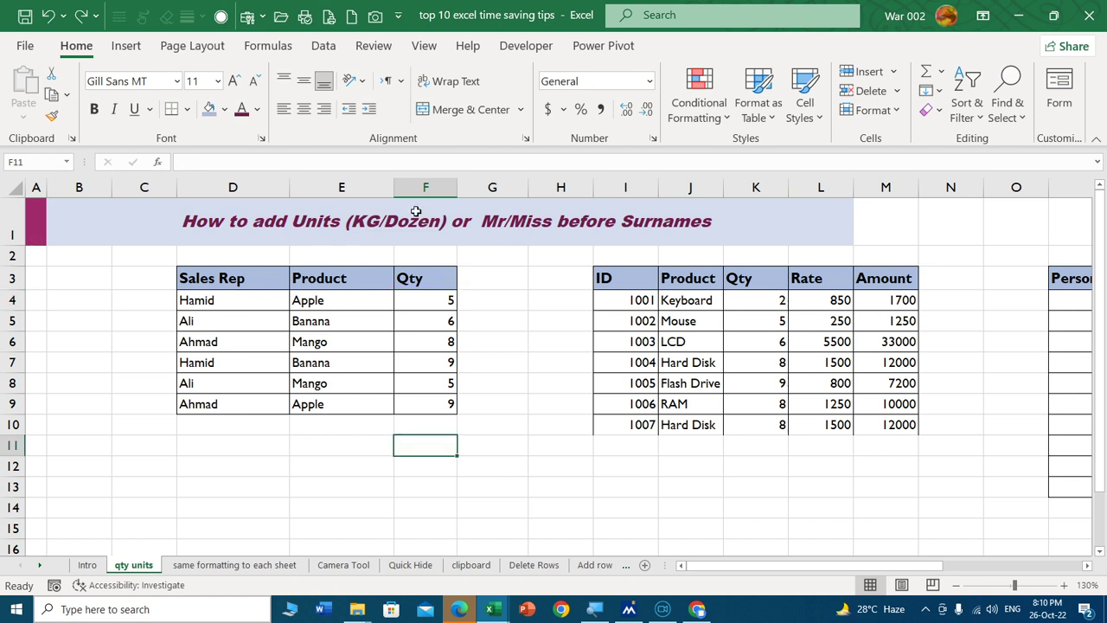
# Give Qty column F the custom number format #" KG" so values read 5 KG, 6 KG.
pyautogui.click(426, 186)
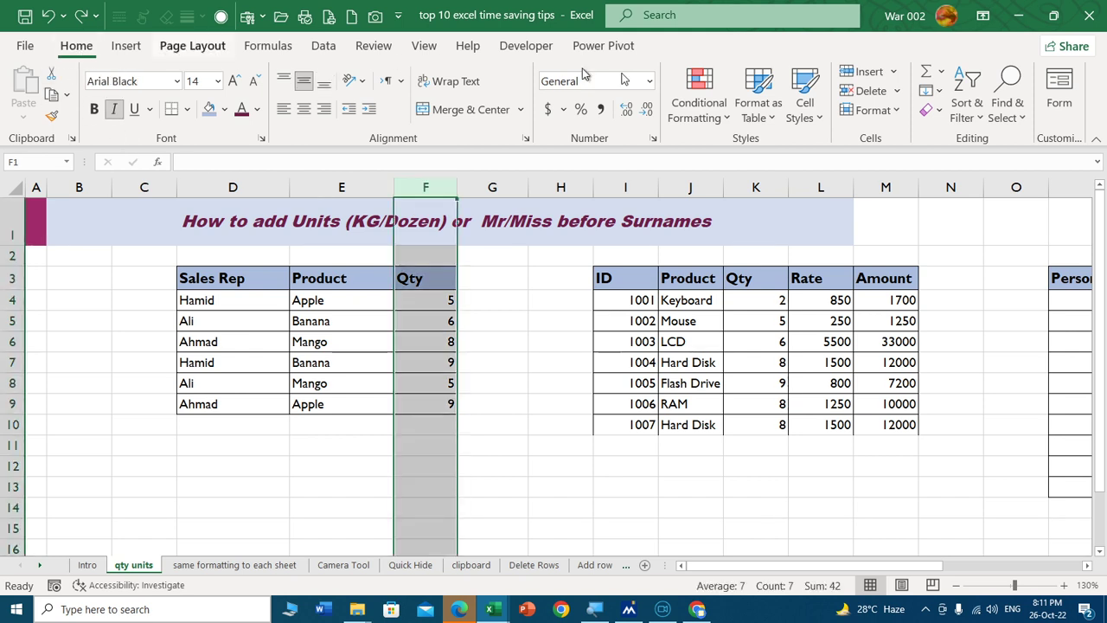
pyautogui.click(655, 141)
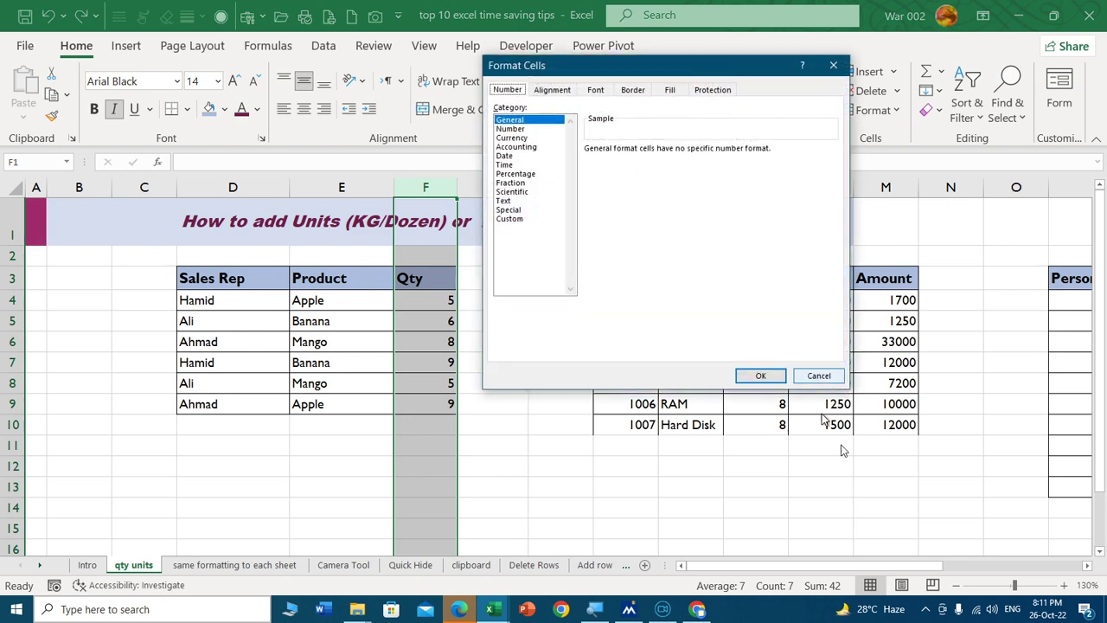
pyautogui.click(818, 377)
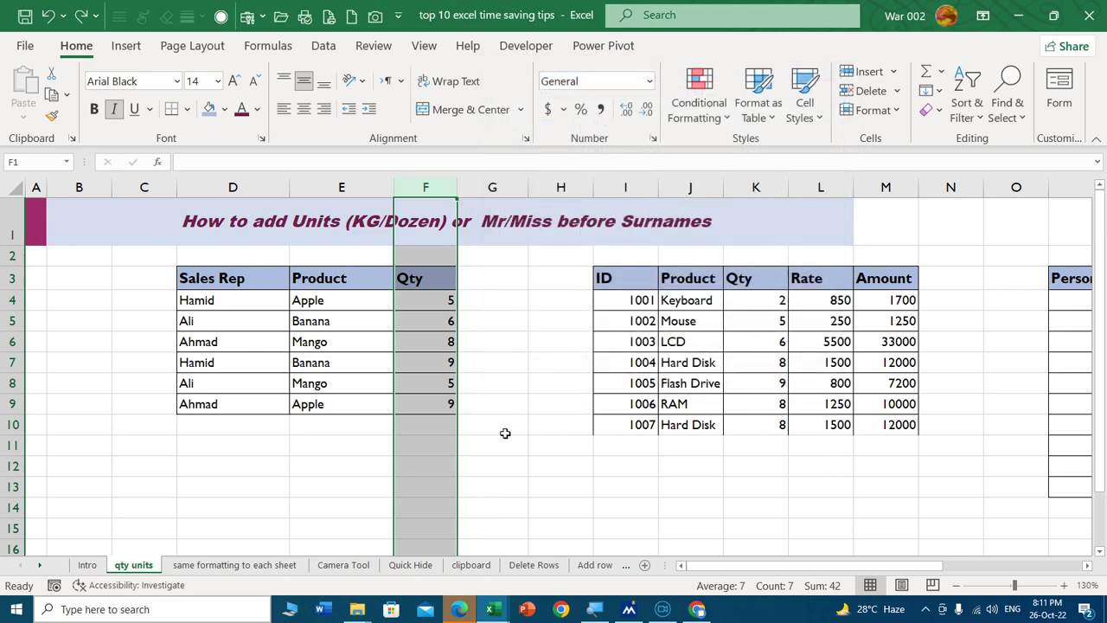
pyautogui.hotkey('ctrl', '1')
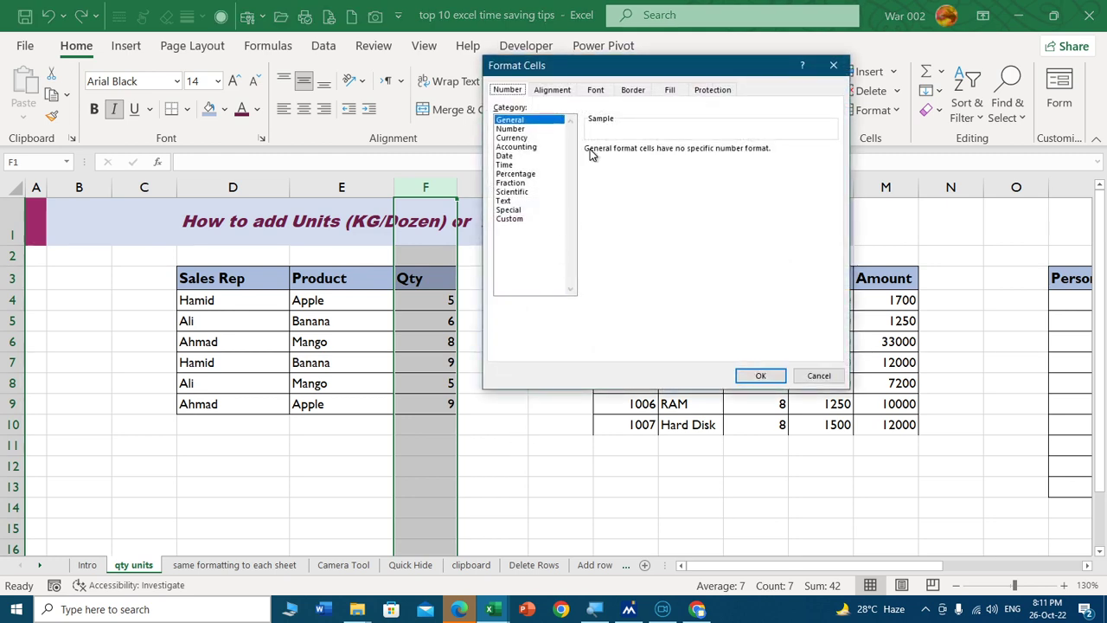
pyautogui.moveTo(701, 74); pyautogui.dragTo(660, 83)
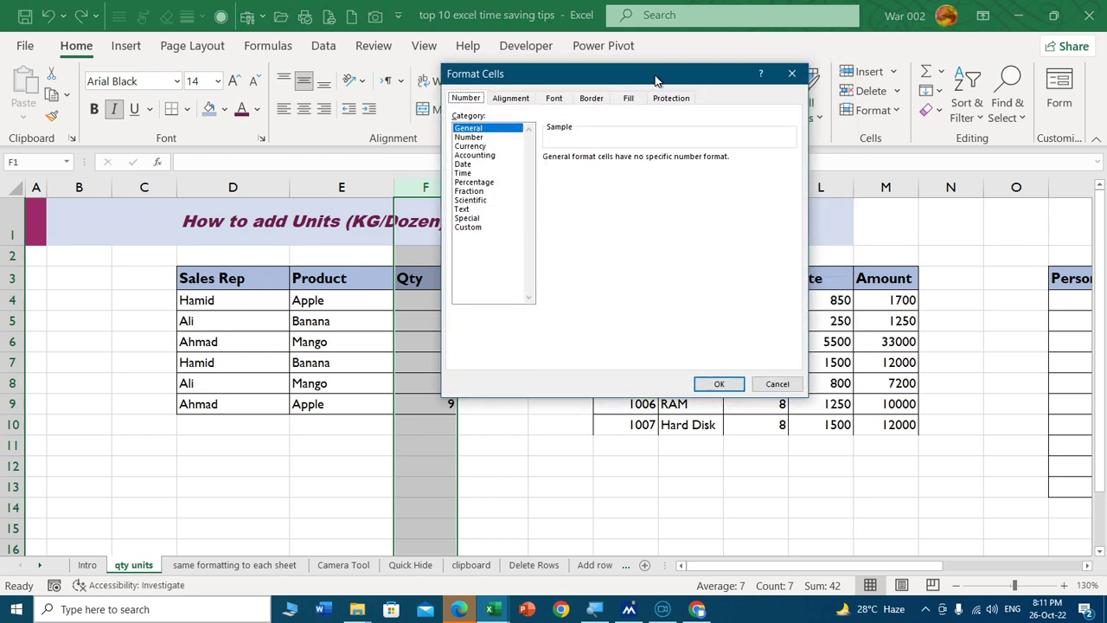
pyautogui.click(468, 227)
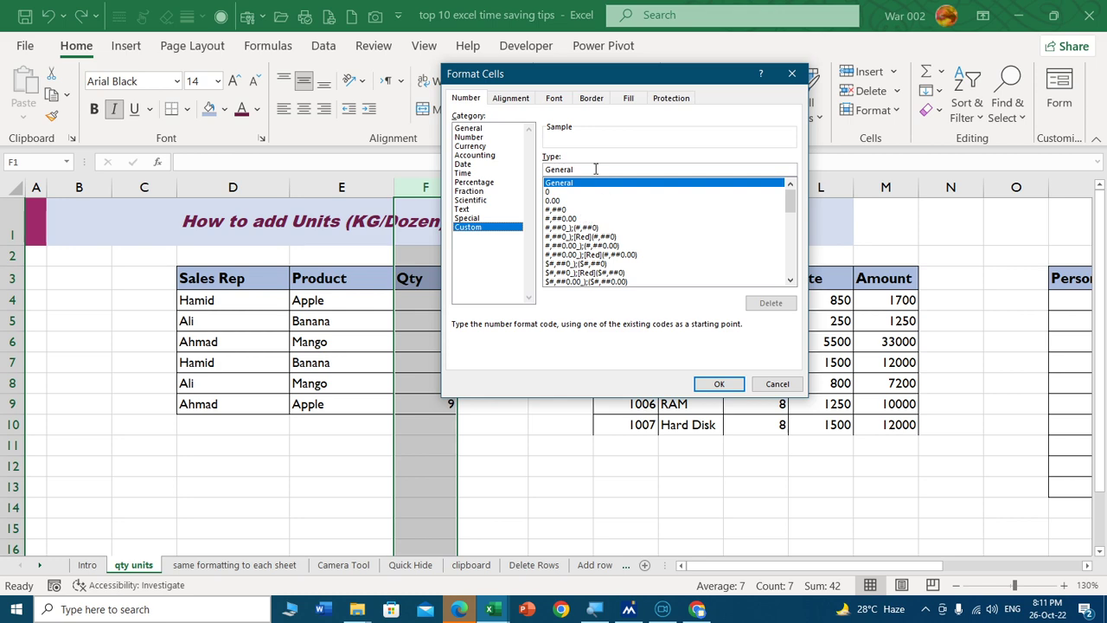
pyautogui.doubleClick(595, 169)
pyautogui.press('BackSpace')
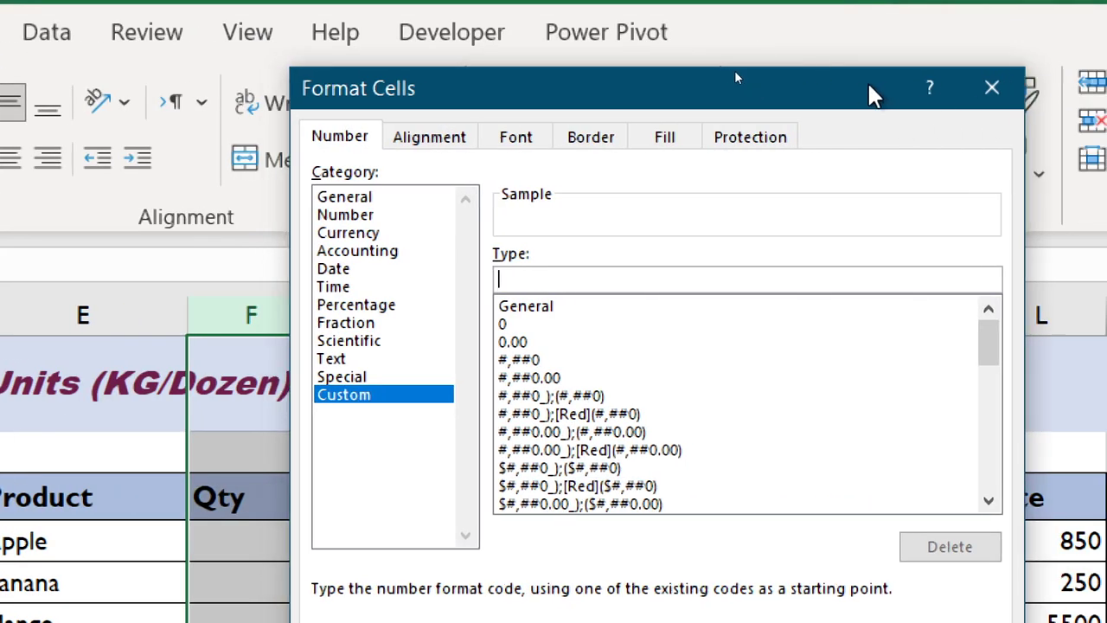
pyautogui.moveTo(857, 92); pyautogui.dragTo(902, 34)
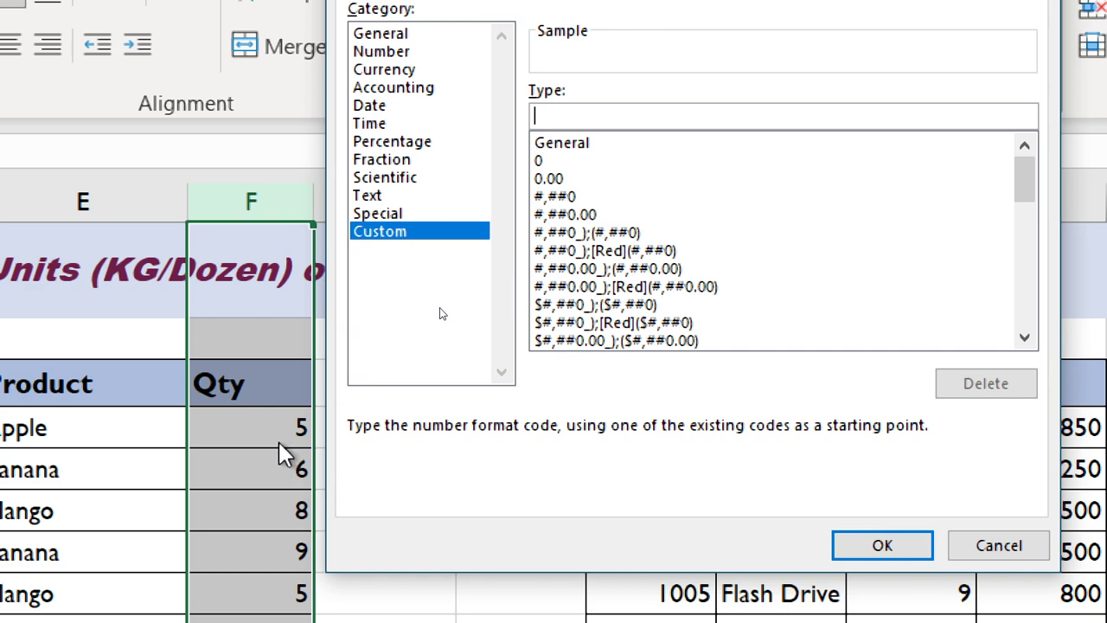
pyautogui.write('#')
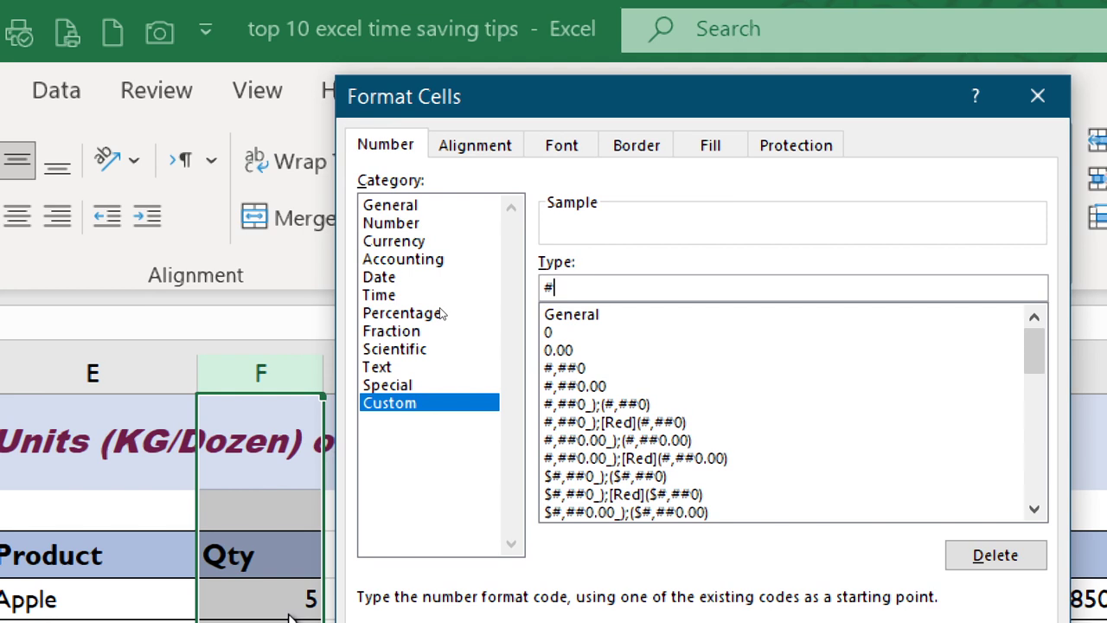
pyautogui.write('"')
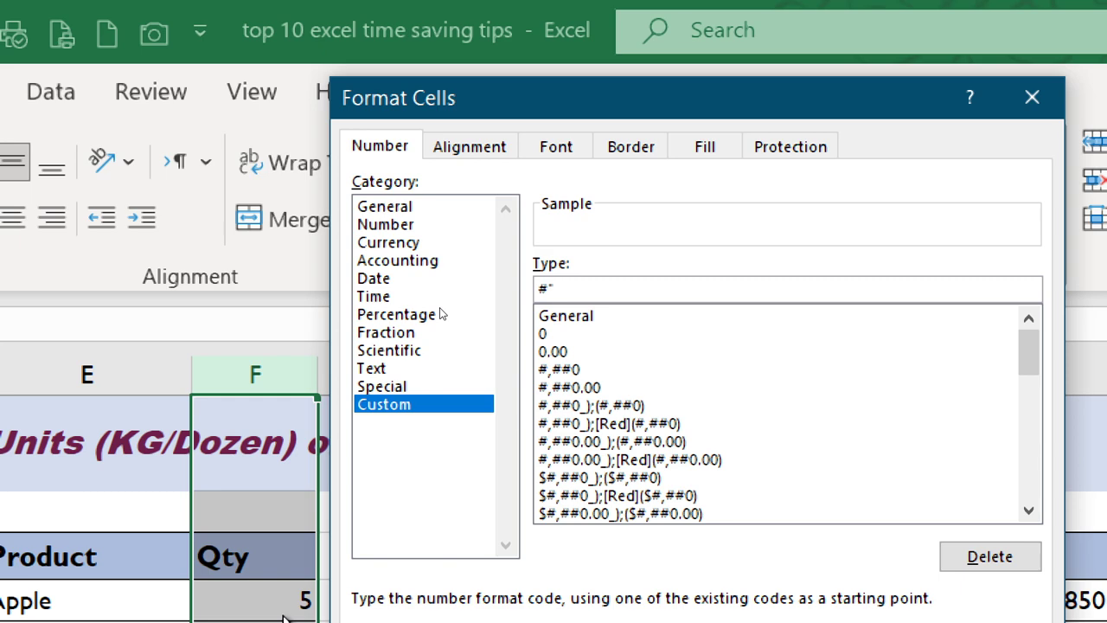
pyautogui.write(' KG')
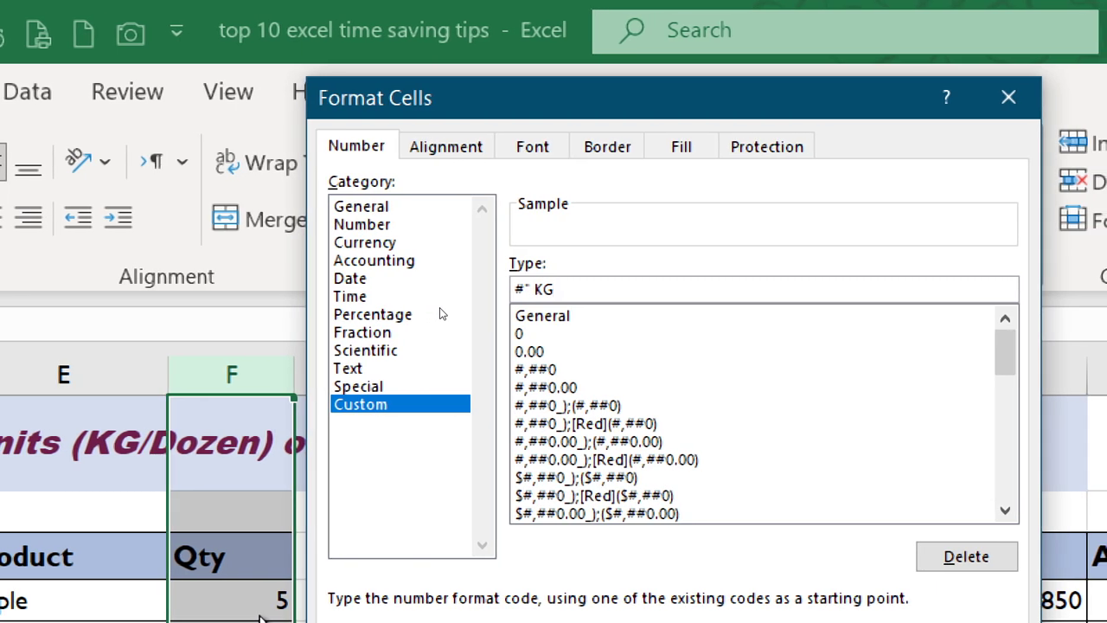
pyautogui.write('"')
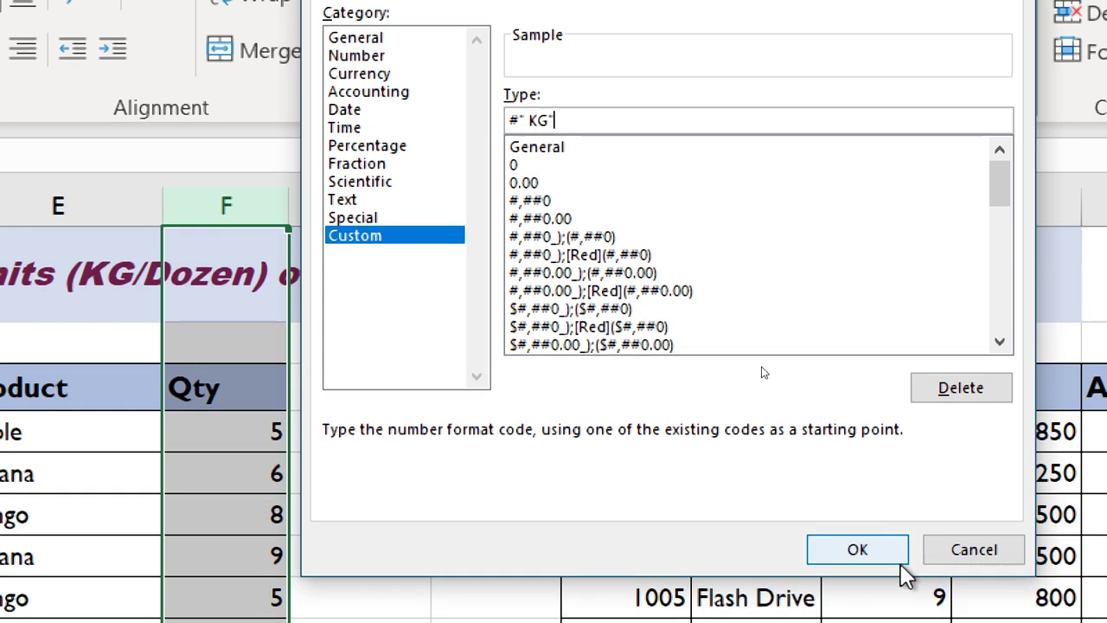
pyautogui.click(891, 596)
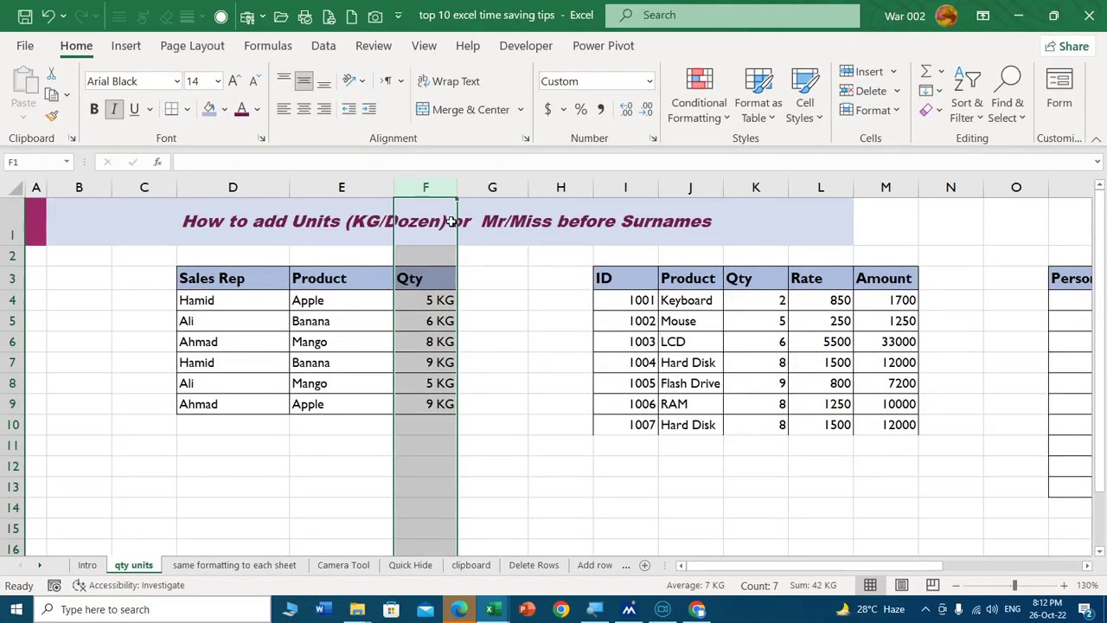
# Add a sales row in D10:F10 for Ali, Mango, with quantity 5.
pyautogui.click(257, 430)
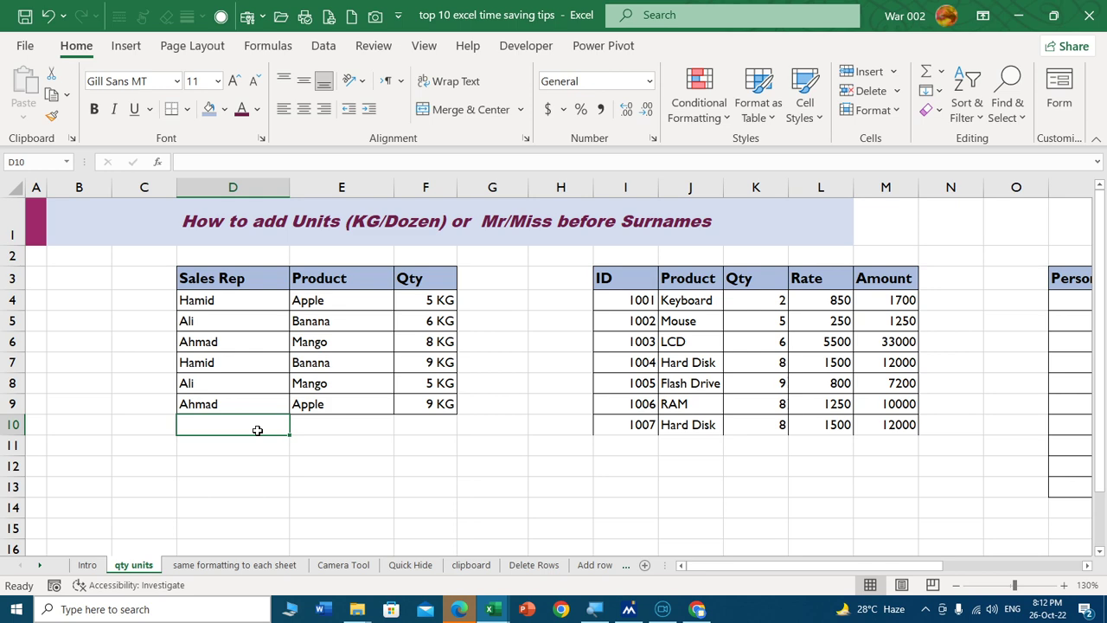
pyautogui.write('Ali')
pyautogui.press('Tab')
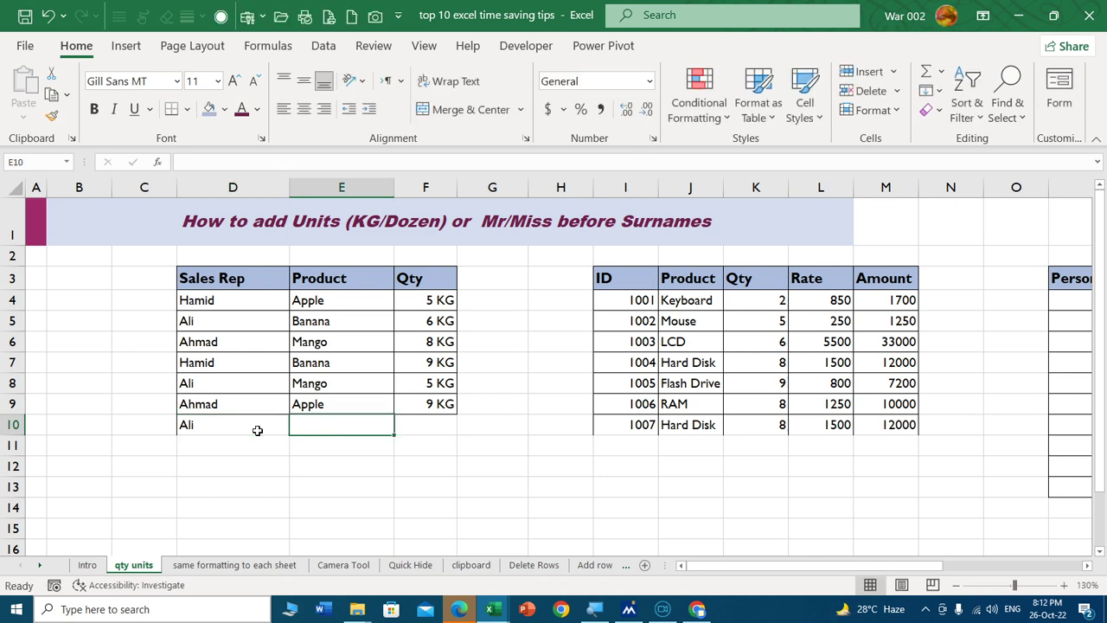
pyautogui.write('Mango')
pyautogui.press('Tab')
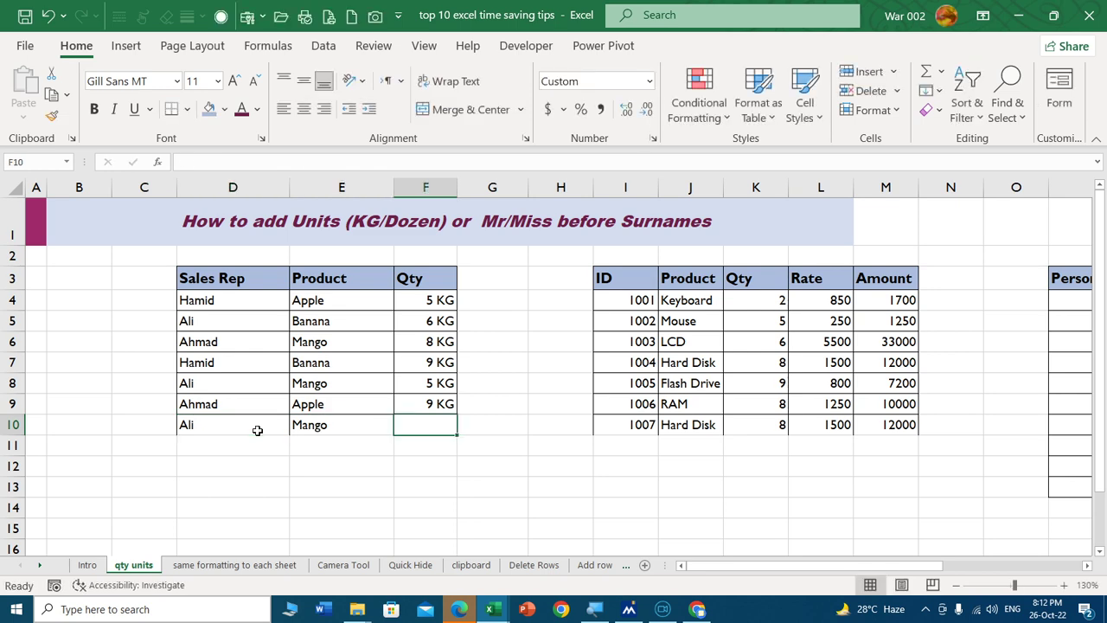
pyautogui.write('5')
pyautogui.press('Return')
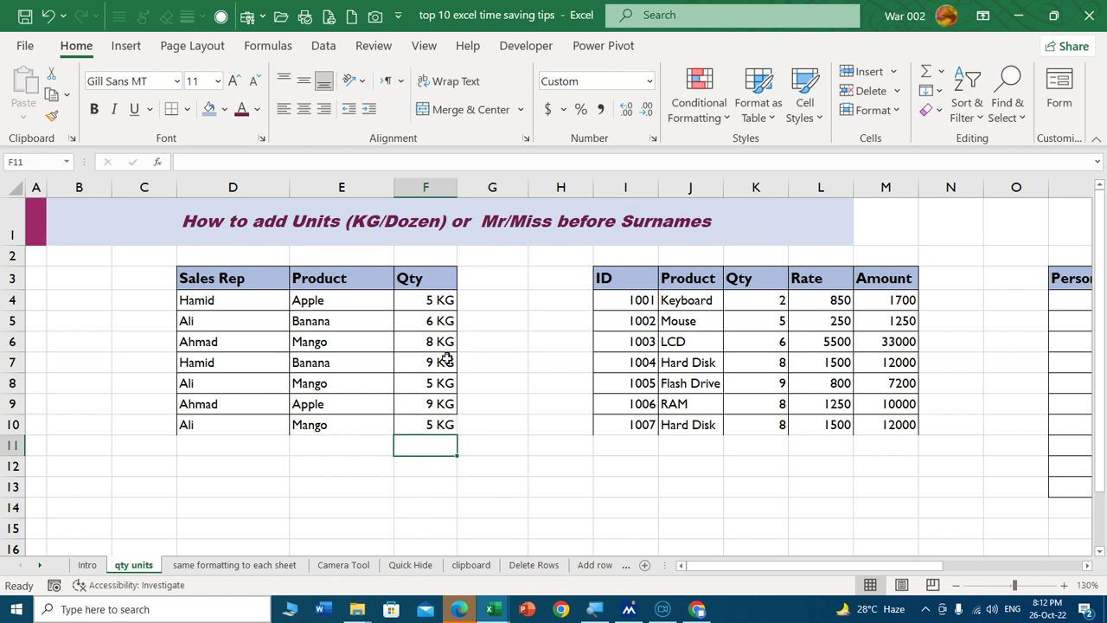
pyautogui.click(436, 192)
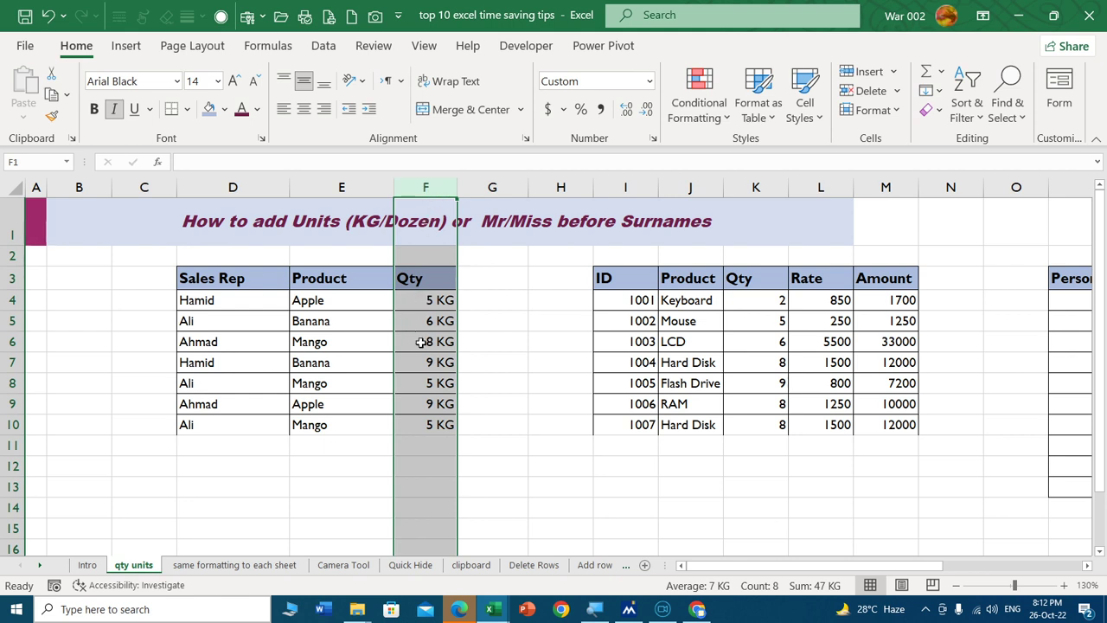
# Change column F's custom format from KG to #" Dozen".
pyautogui.click(654, 139)
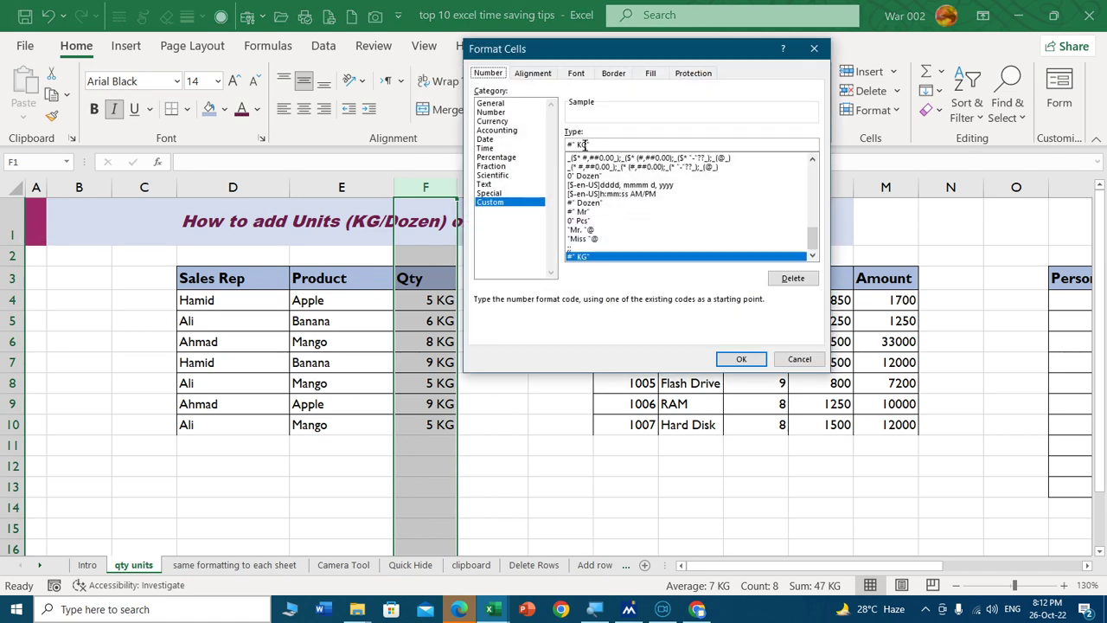
pyautogui.press('BackSpace')
pyautogui.press('BackSpace')
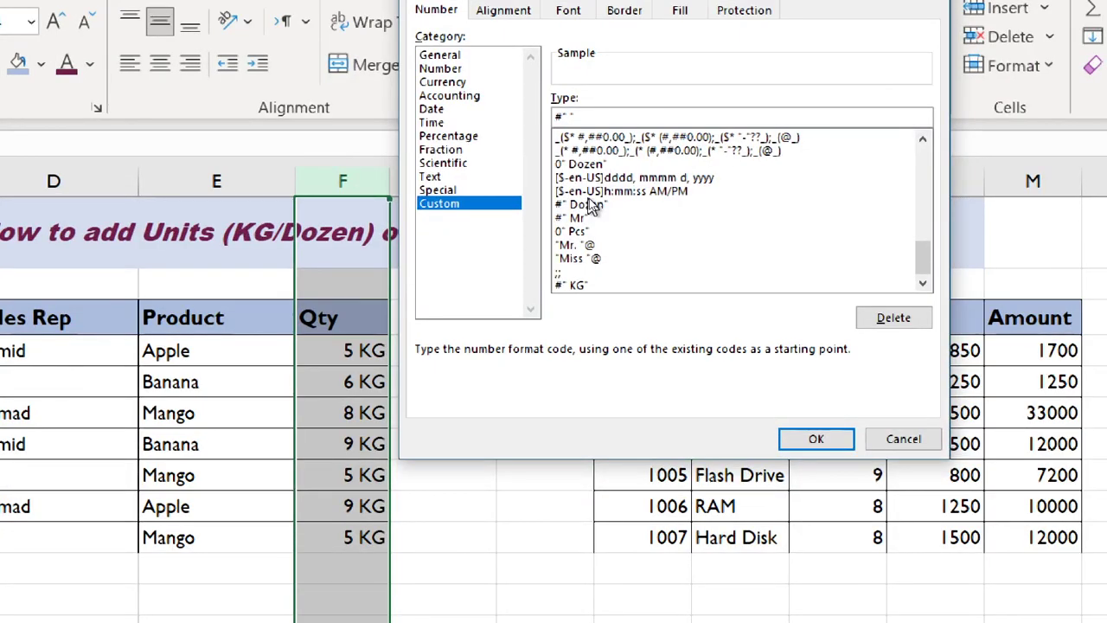
pyautogui.write('Dozen"')
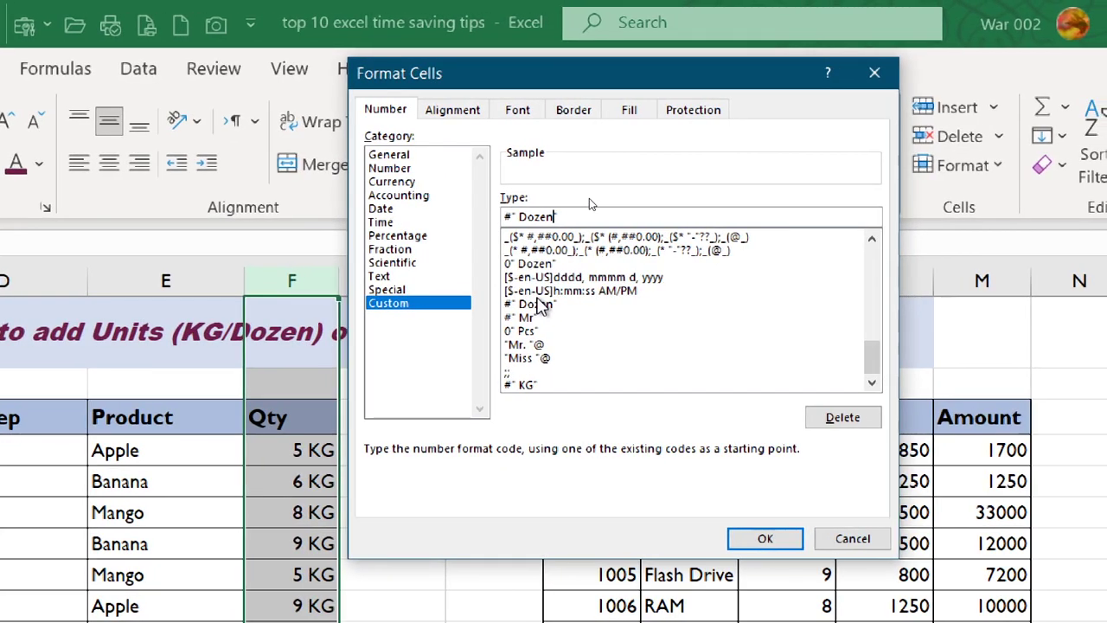
pyautogui.press('Return')
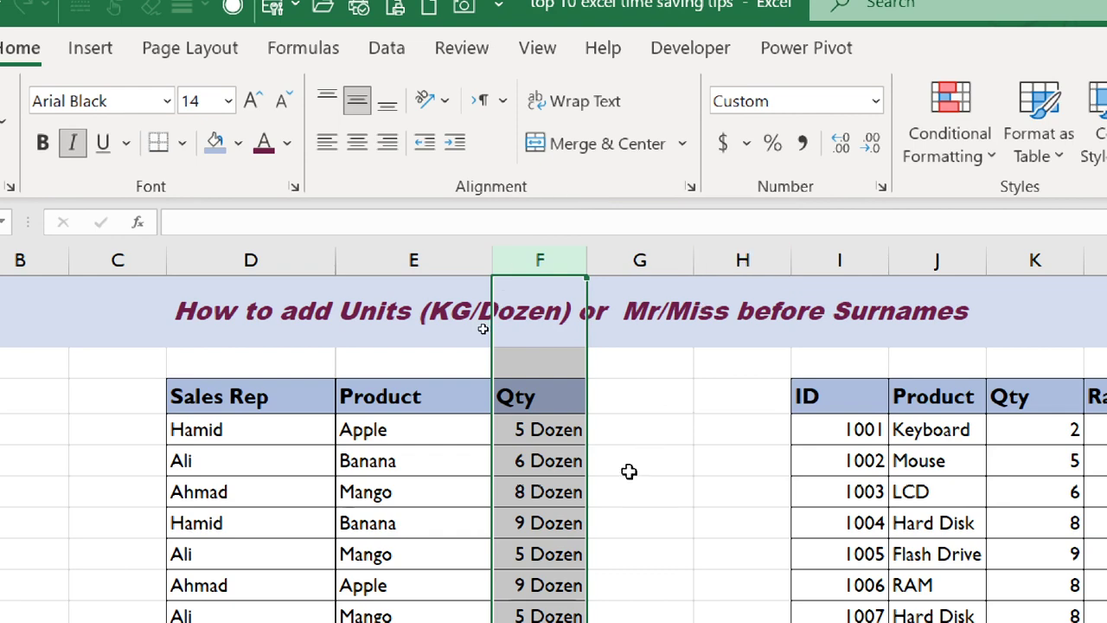
# Enter a test value of 5 in F11 so it shows 5 Dozen.
pyautogui.scroll(-1, 626, 472)
pyautogui.scroll(-1, 606, 459)
pyautogui.click(523, 415)
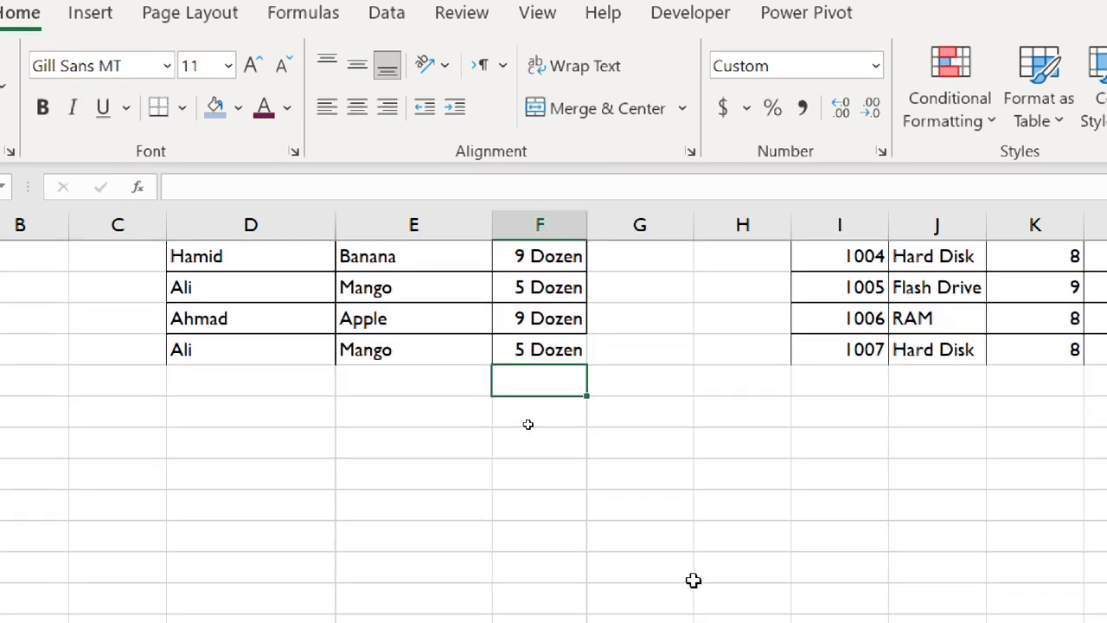
pyautogui.write('5')
pyautogui.press('Return')
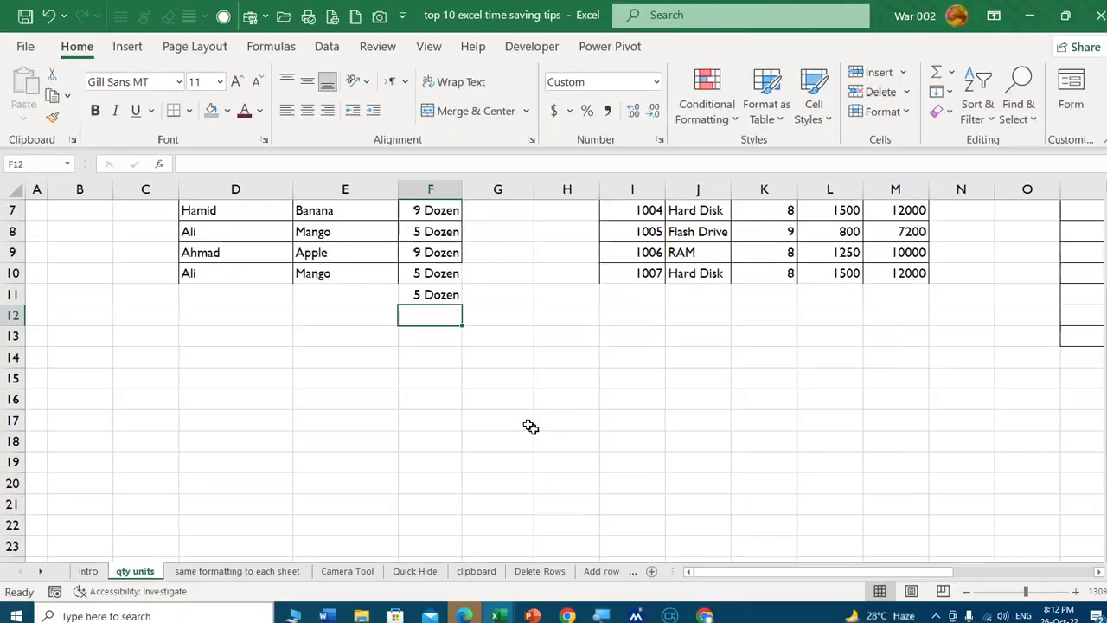
pyautogui.scroll(2, 769, 375)
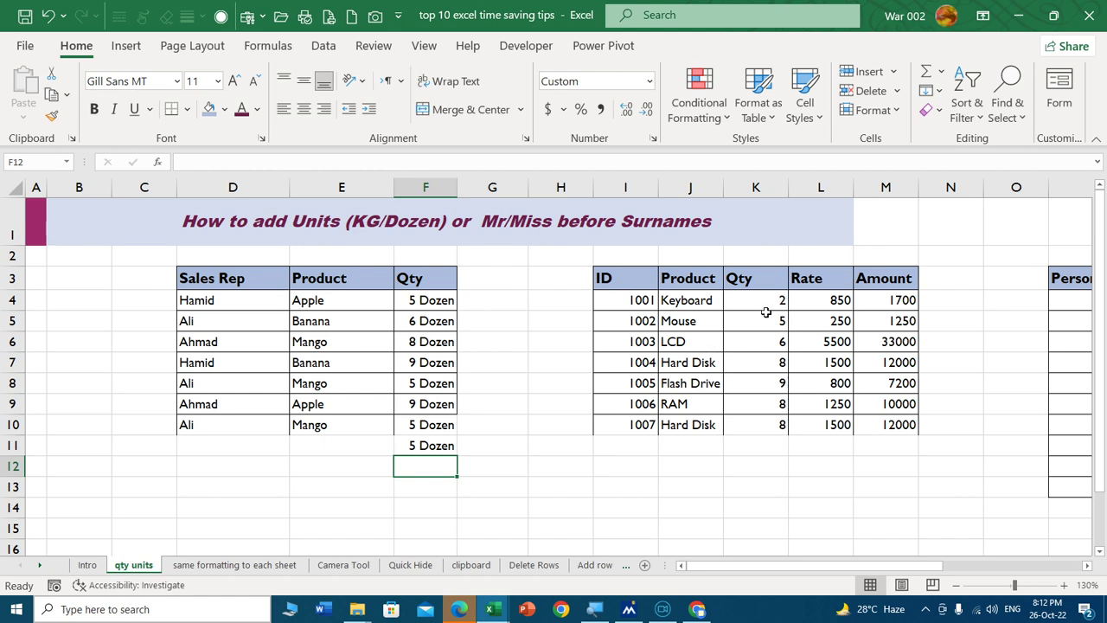
pyautogui.click(769, 446)
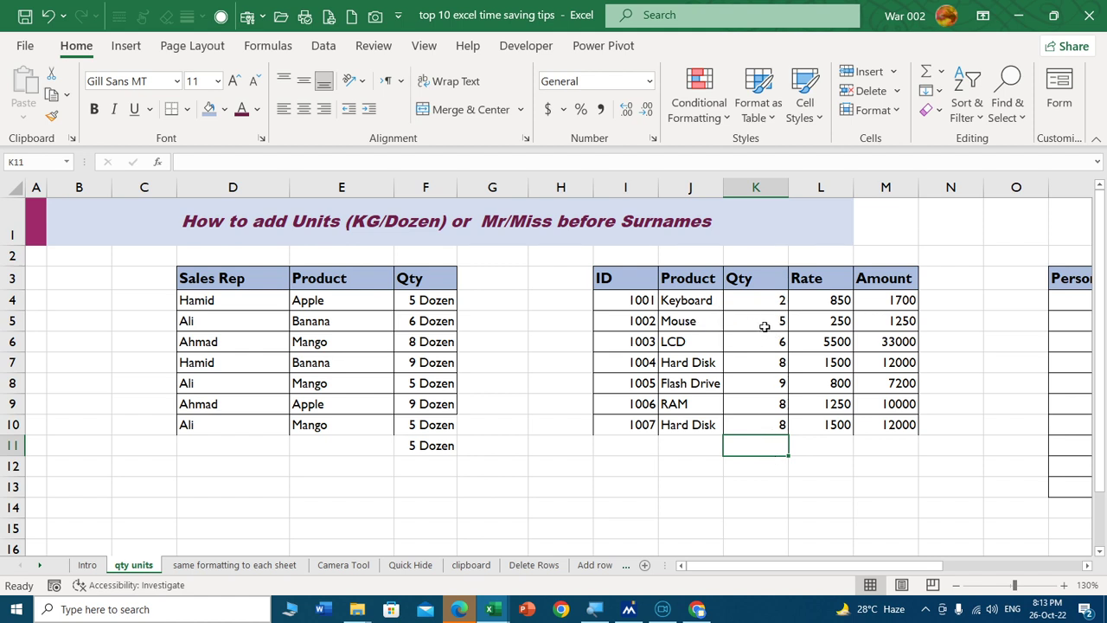
# Give the product table's Qty column K the custom format 0" Pcs".
pyautogui.click(778, 189)
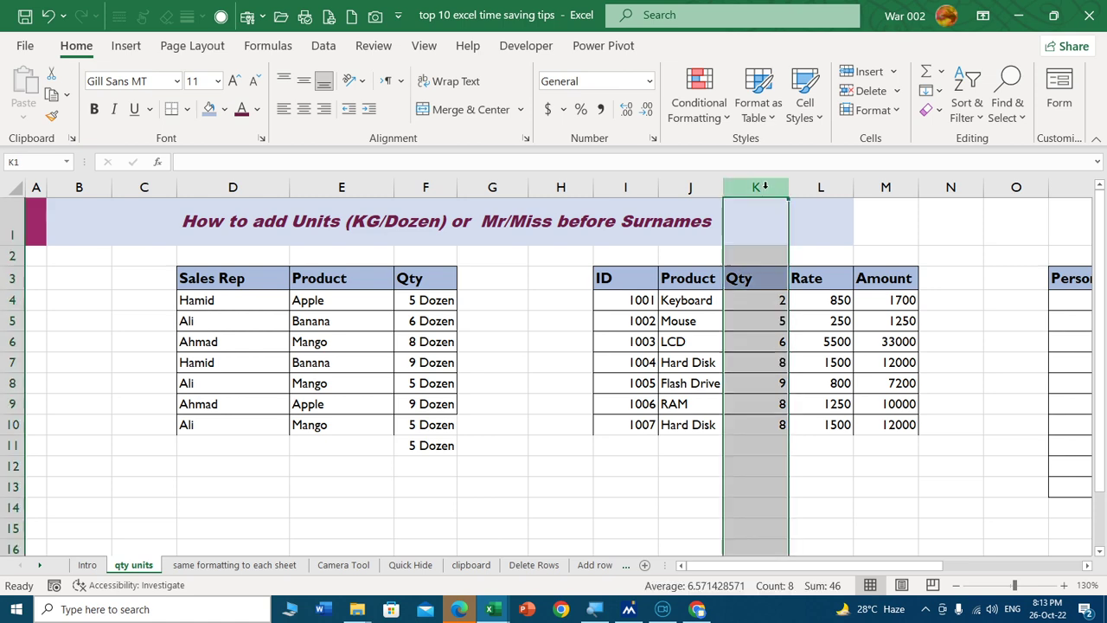
pyautogui.hotkey('ctrl', '1')
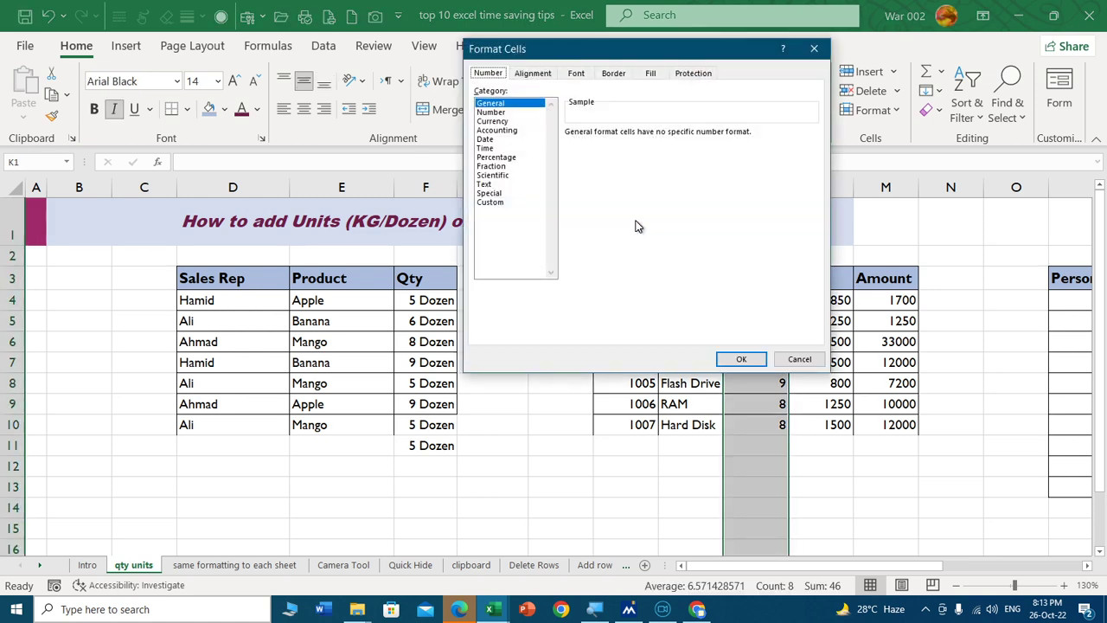
pyautogui.click(501, 202)
pyautogui.doubleClick(605, 146)
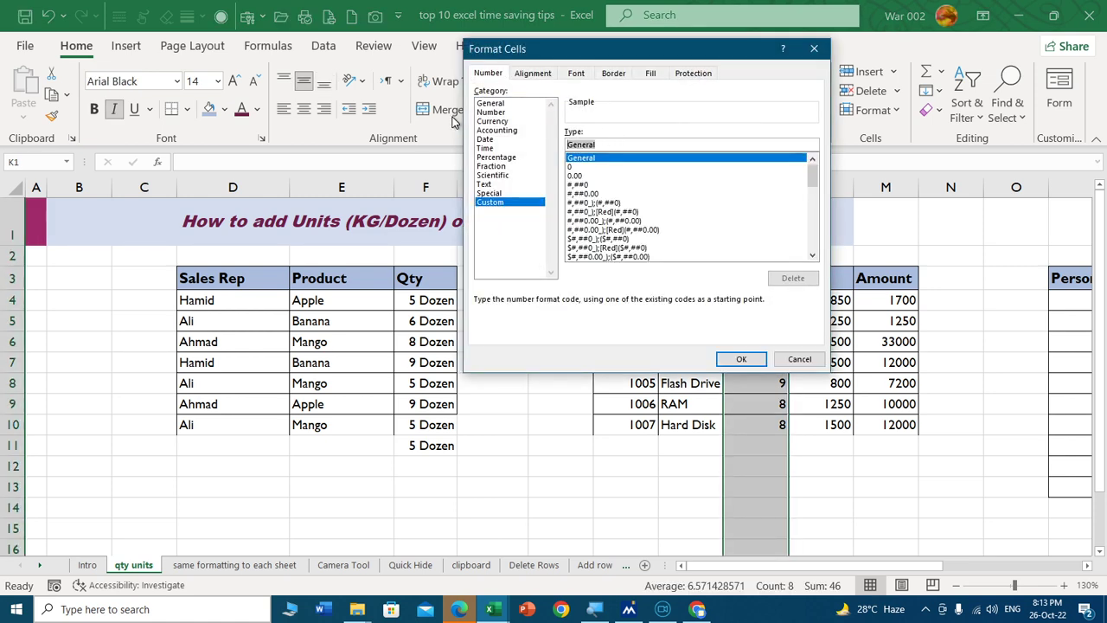
pyautogui.press('BackSpace')
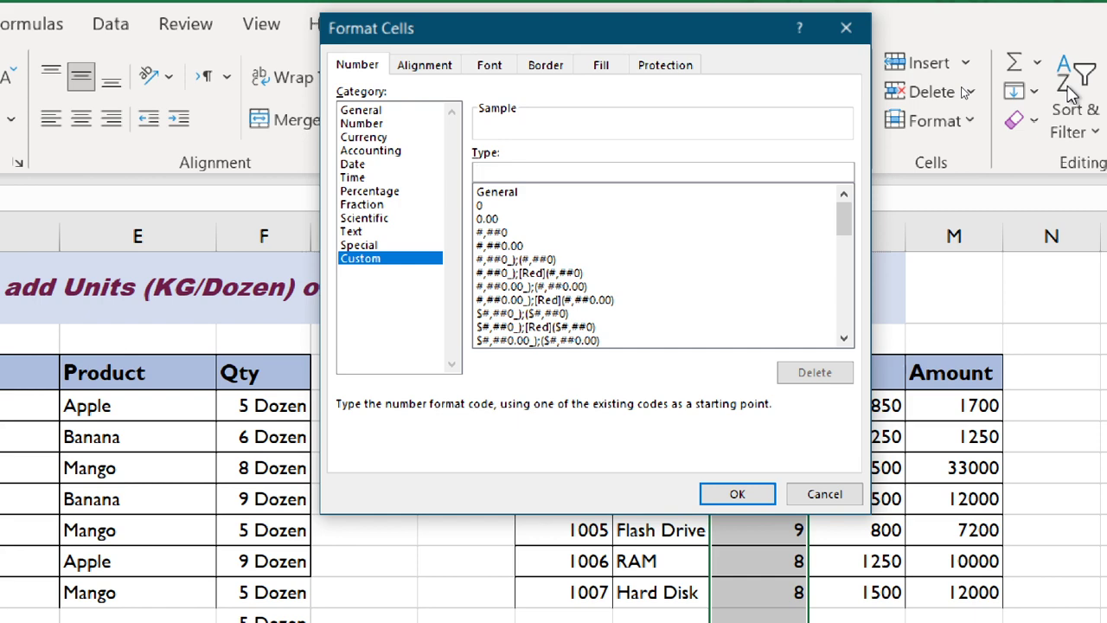
pyautogui.write('#')
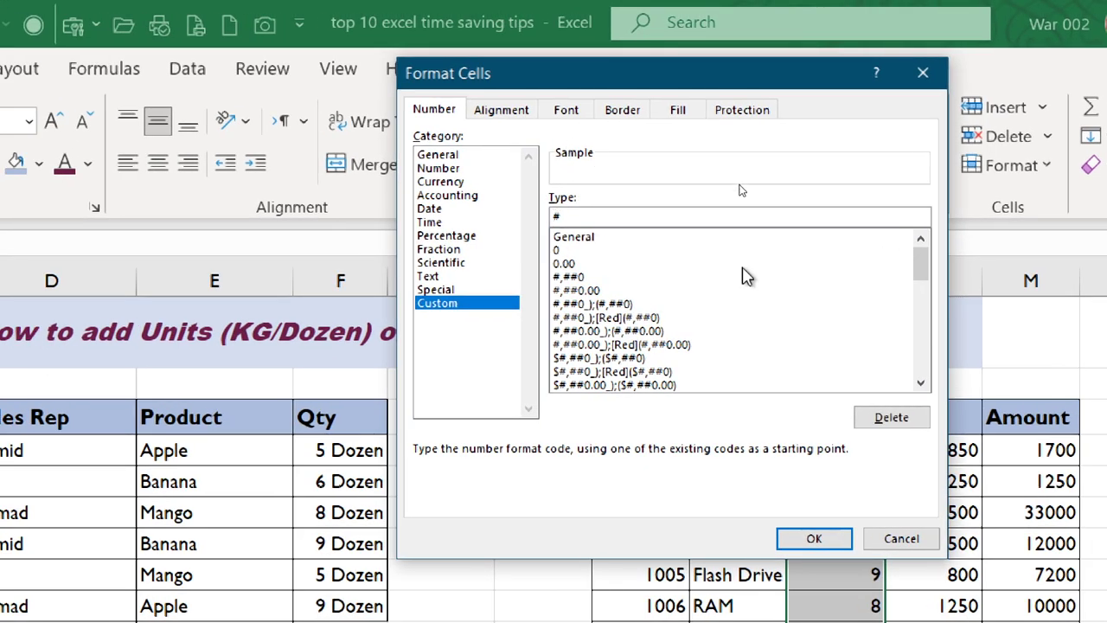
pyautogui.press('BackSpace')
pyautogui.write('0')
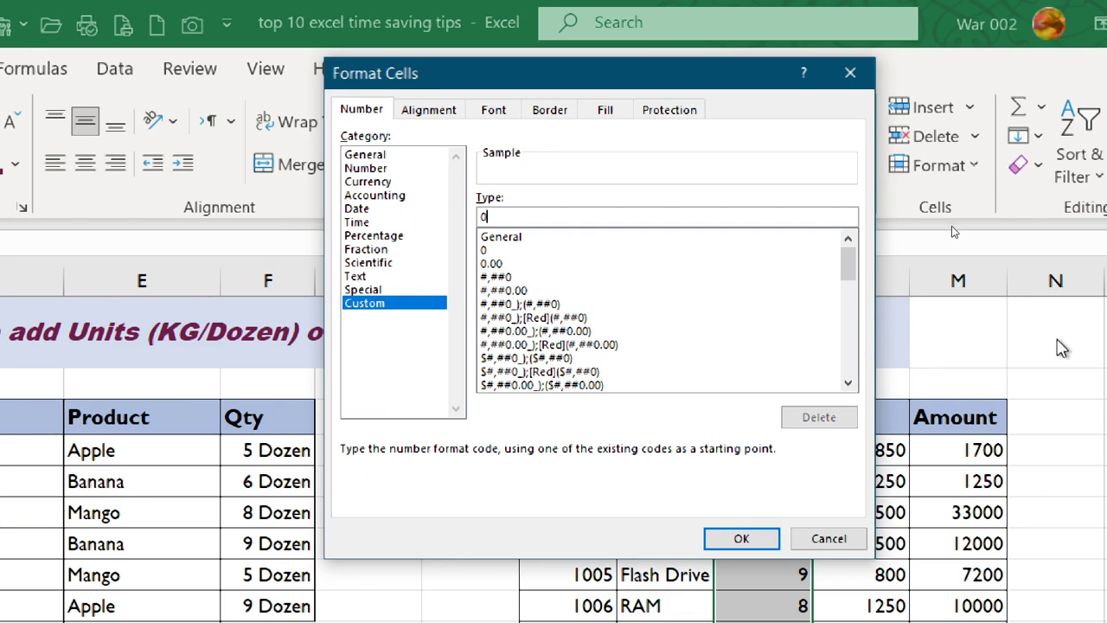
pyautogui.write('"')
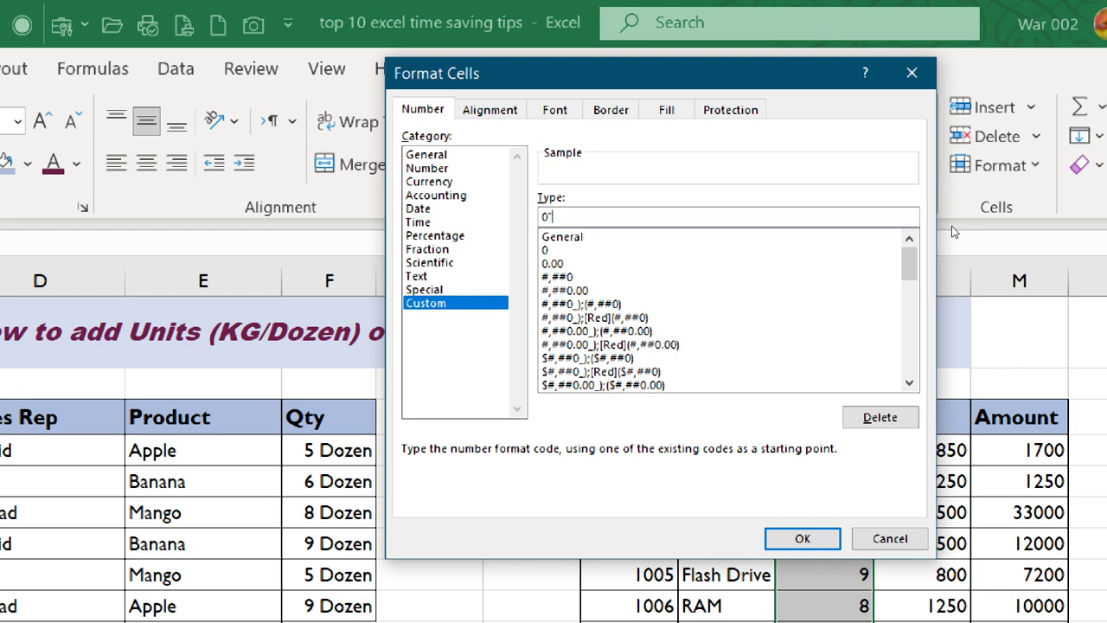
pyautogui.write(' Pc')
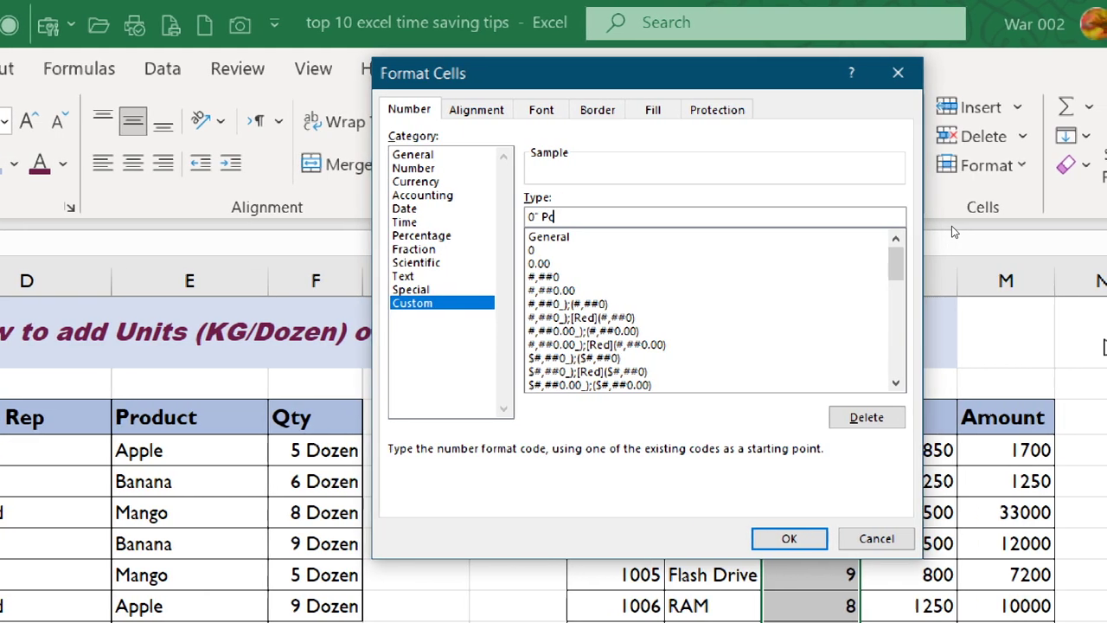
pyautogui.write('s"')
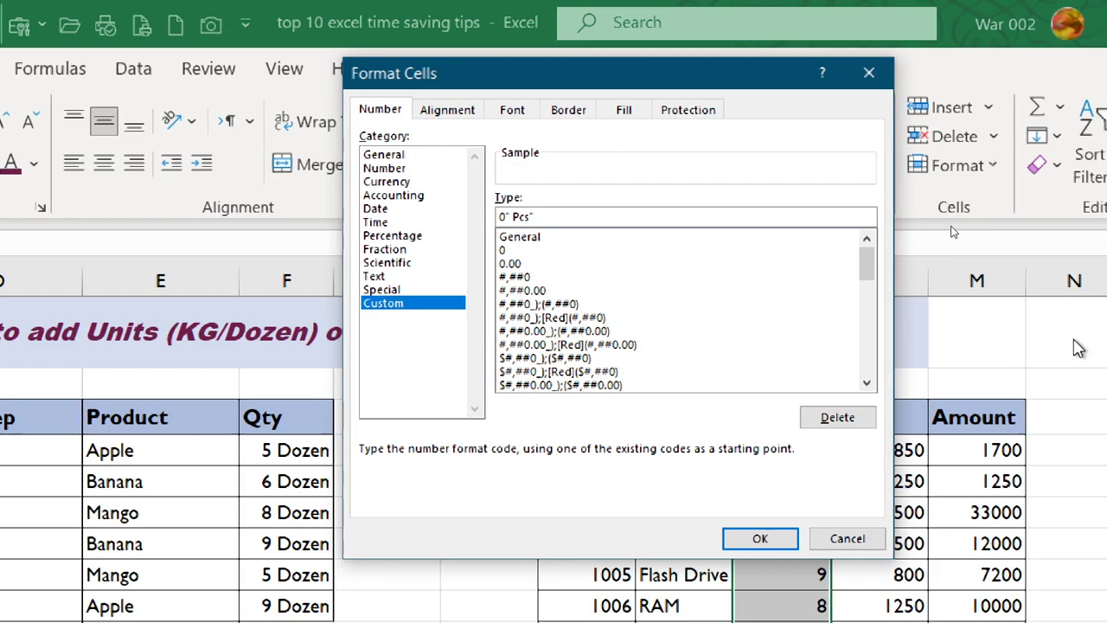
pyautogui.click(780, 538)
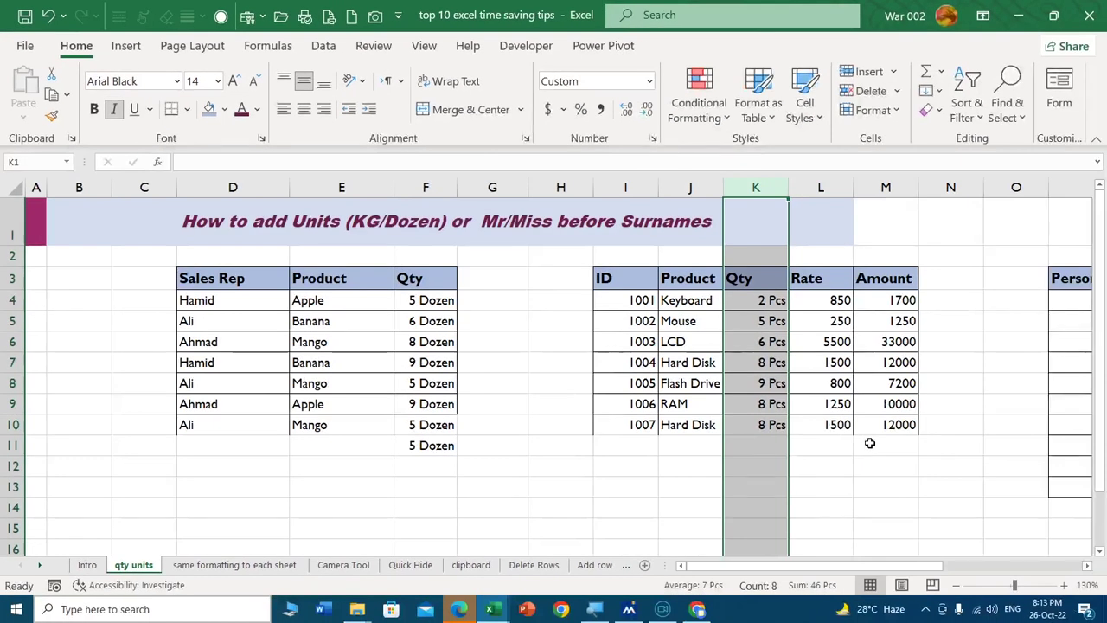
# Add product row 1008, Ram, quantity 5 (shown 5 Pcs), and clear the stray 5 Dozen from F11.
pyautogui.click(774, 451)
pyautogui.click(670, 447)
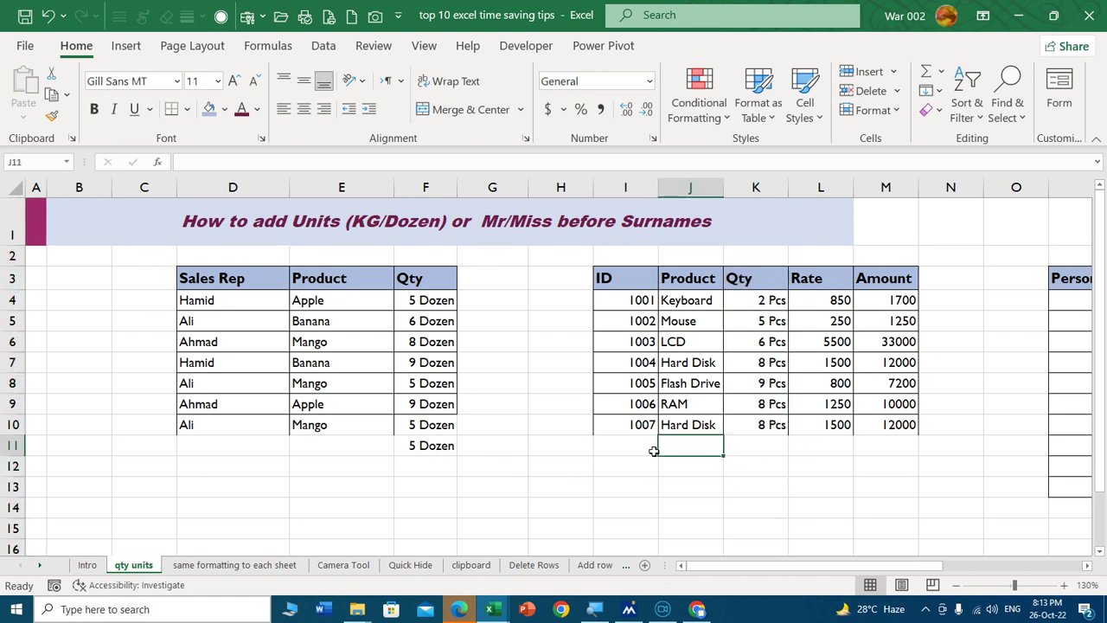
pyautogui.click(652, 447)
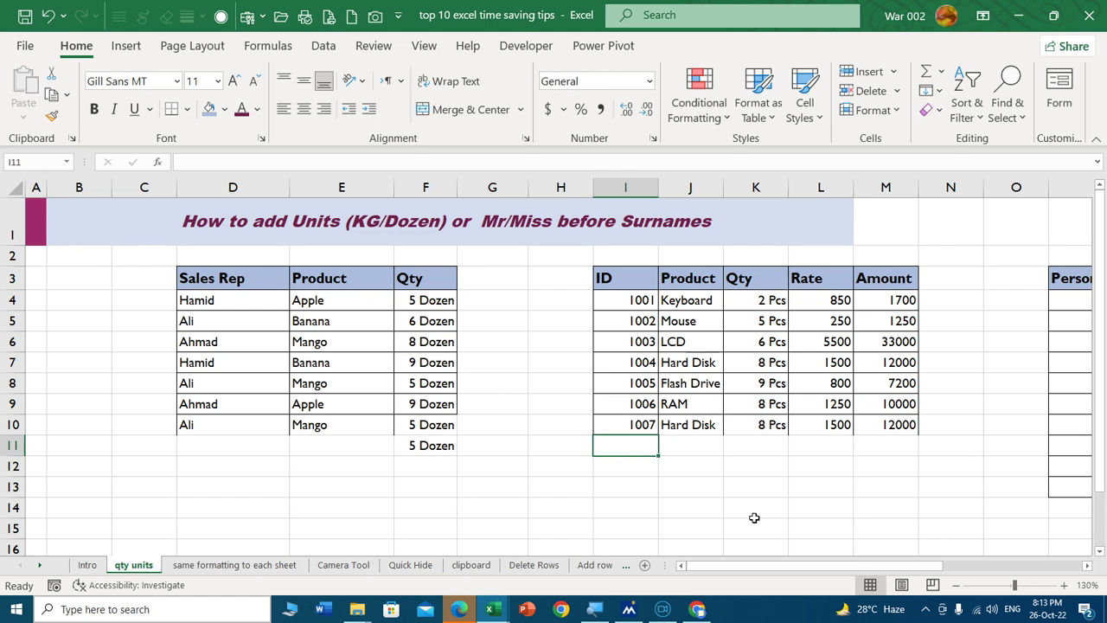
pyautogui.write('1008')
pyautogui.press('Tab')
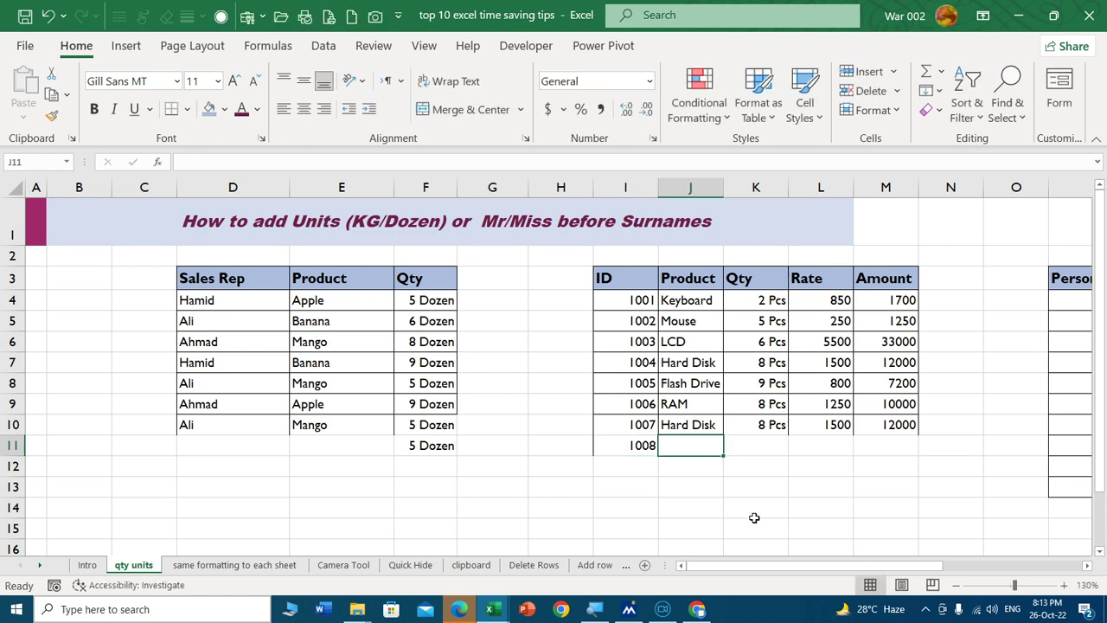
pyautogui.write('Ram')
pyautogui.press('Tab')
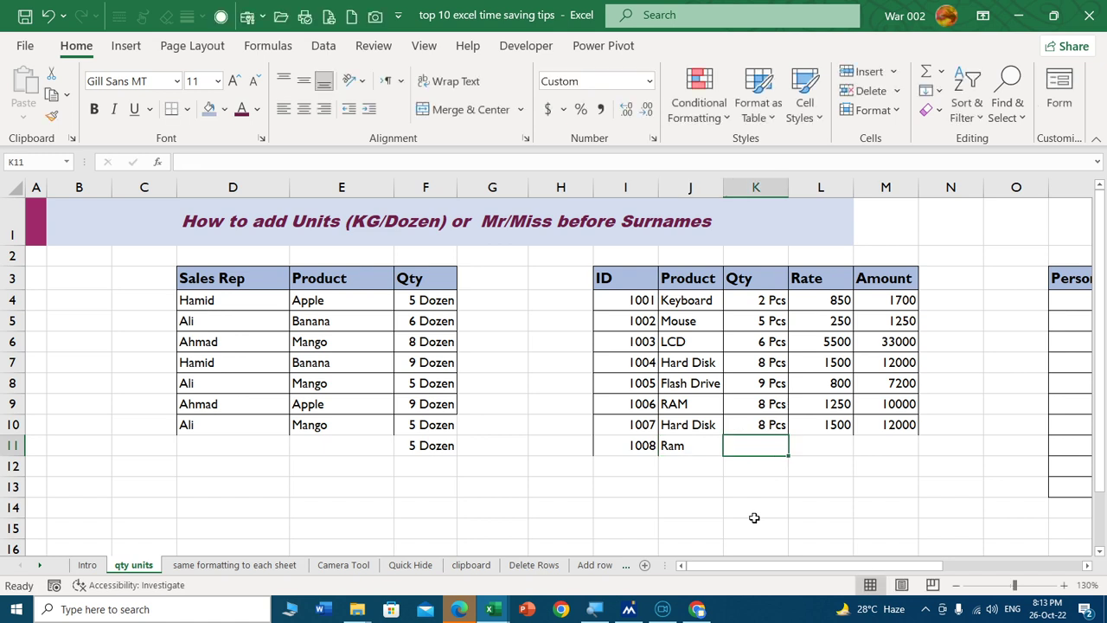
pyautogui.write('5')
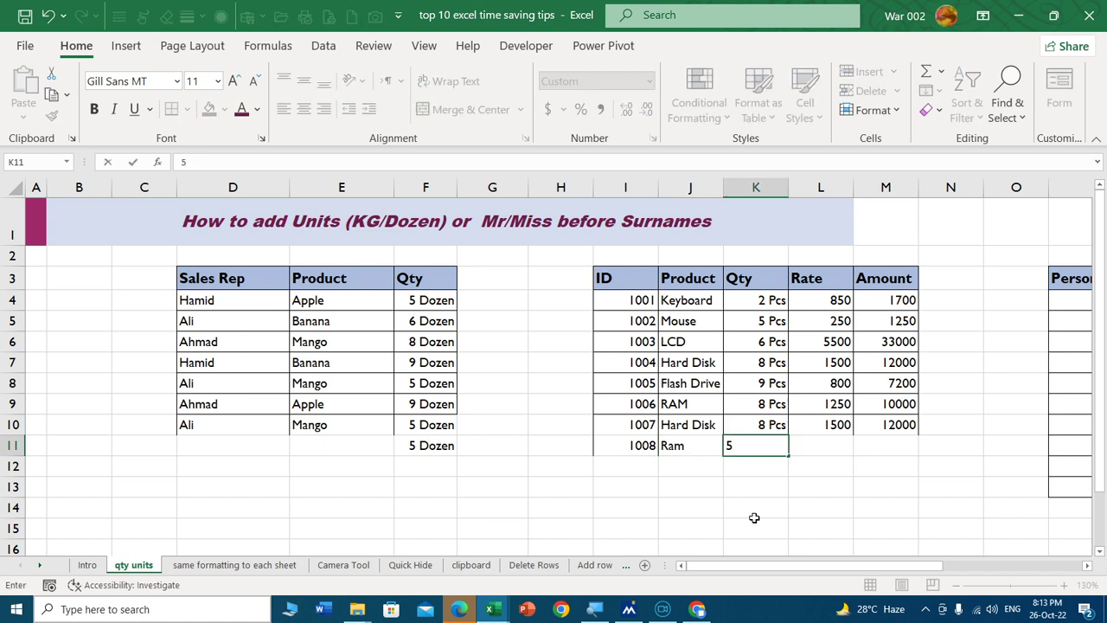
pyautogui.press('Tab')
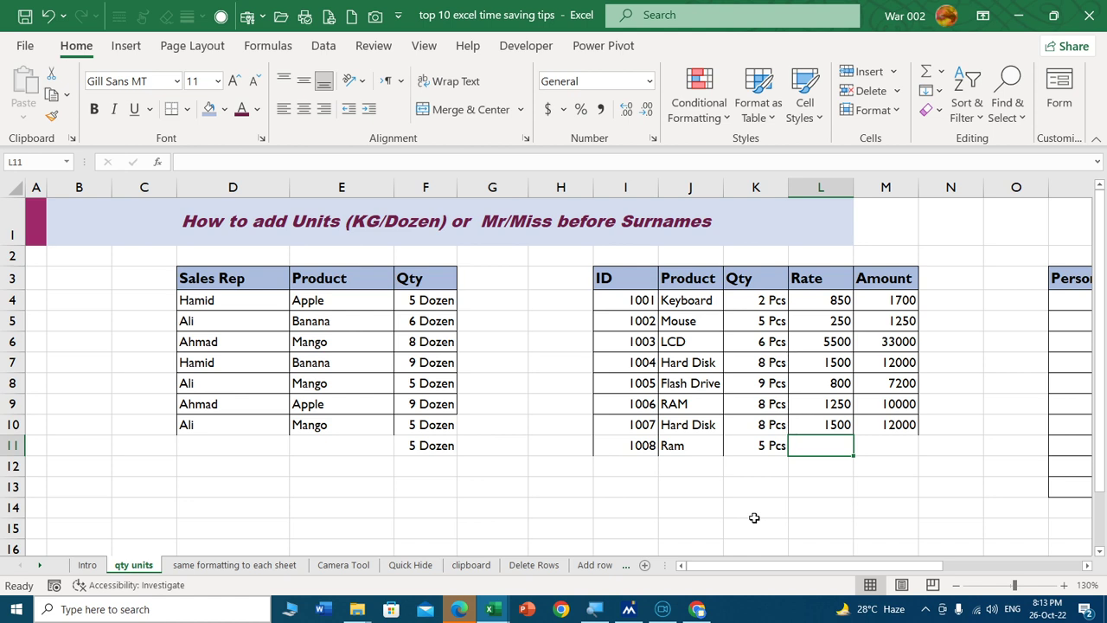
pyautogui.click(423, 445)
pyautogui.press('Delete')
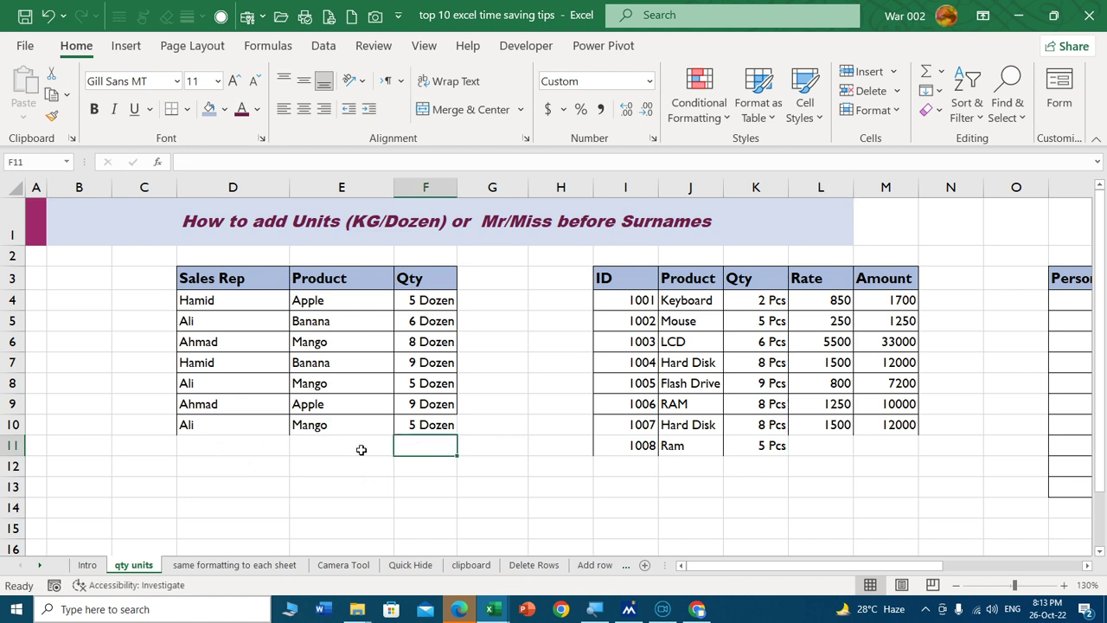
# Merge D11:E11 with the label Total and AutoSum F4:F10 into F11, giving 47 Dozen.
pyautogui.moveTo(261, 444); pyautogui.dragTo(369, 445)
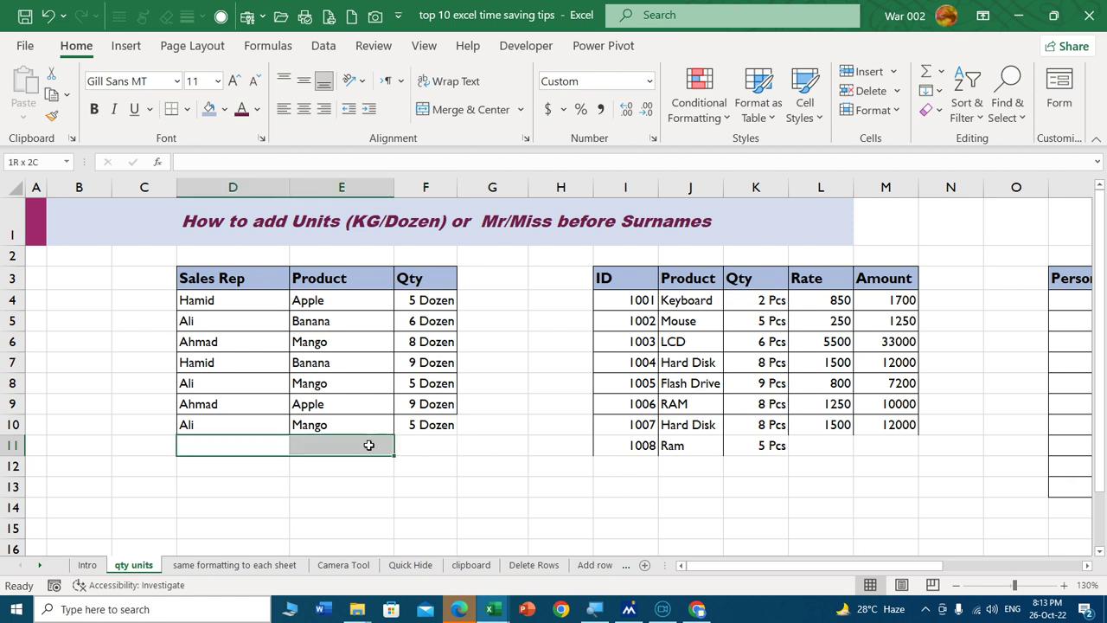
pyautogui.click(458, 110)
pyautogui.write('Tota')
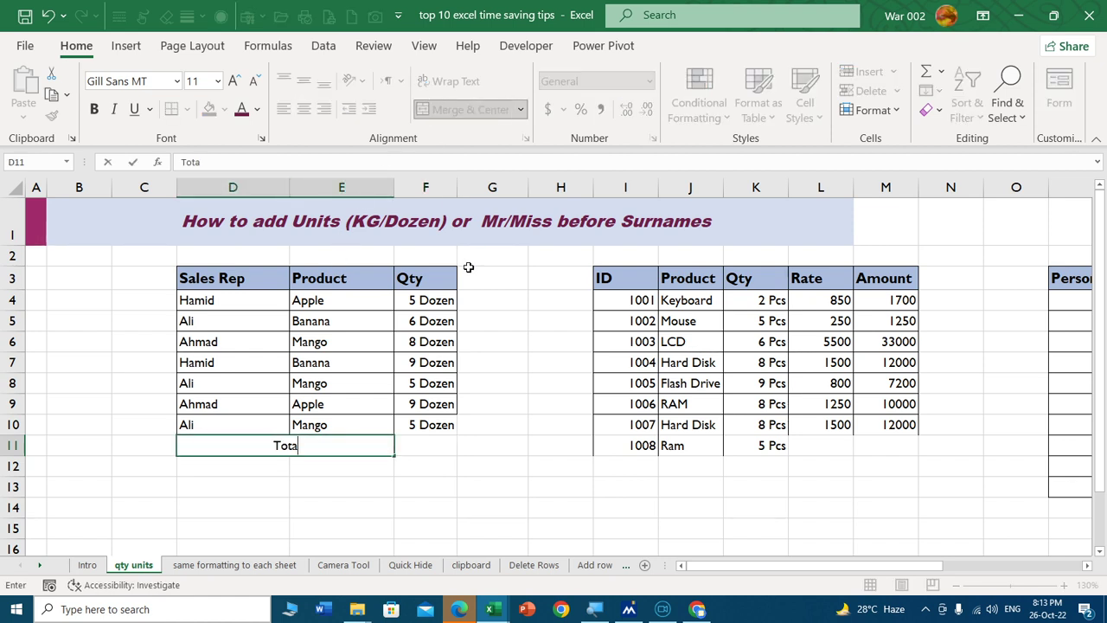
pyautogui.write('l')
pyautogui.press('Tab')
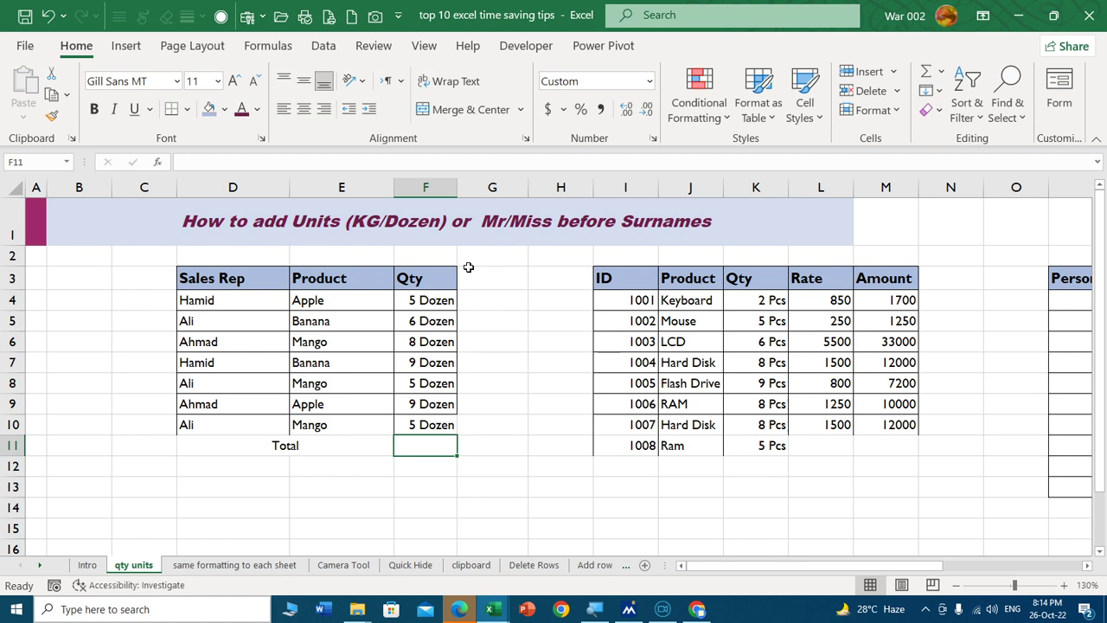
pyautogui.hotkey('alt', '=')
pyautogui.press('Return')
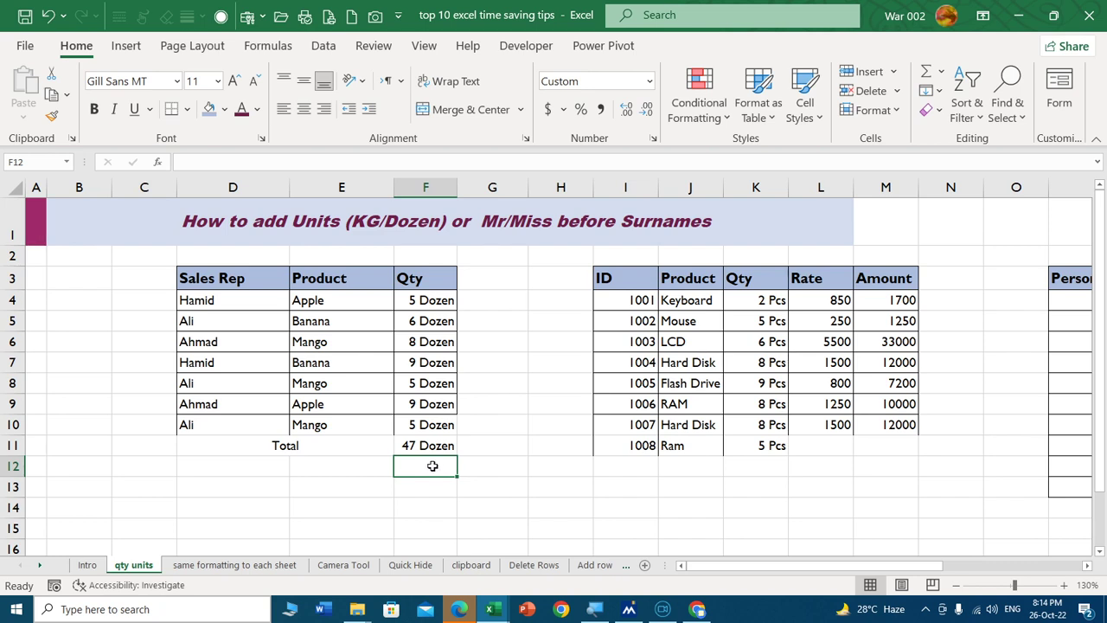
# Verify F4:F9 hold plain numbers (5, 6, 8, 9, 5, 9) and F11 holds the sum formula.
pyautogui.click(424, 445)
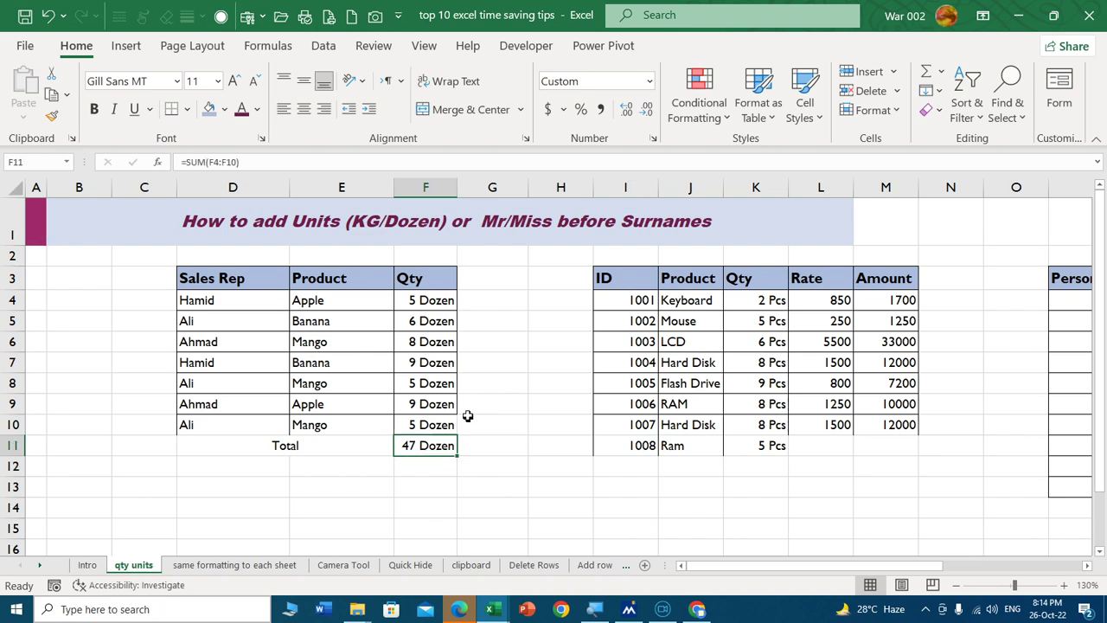
pyautogui.click(419, 302)
pyautogui.click(416, 320)
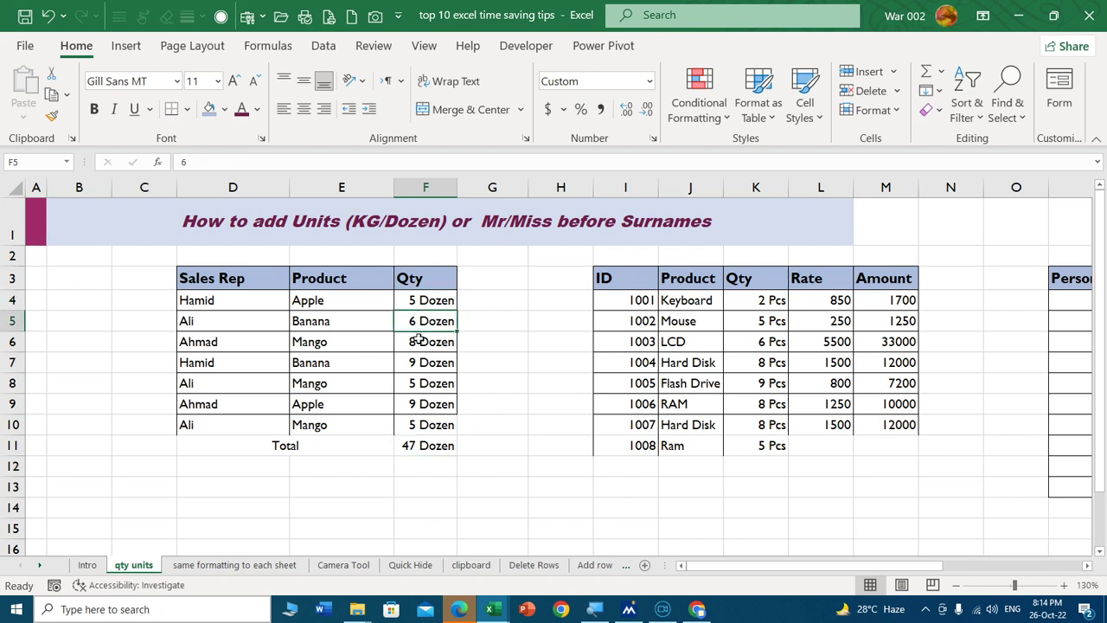
pyautogui.click(413, 343)
pyautogui.click(413, 365)
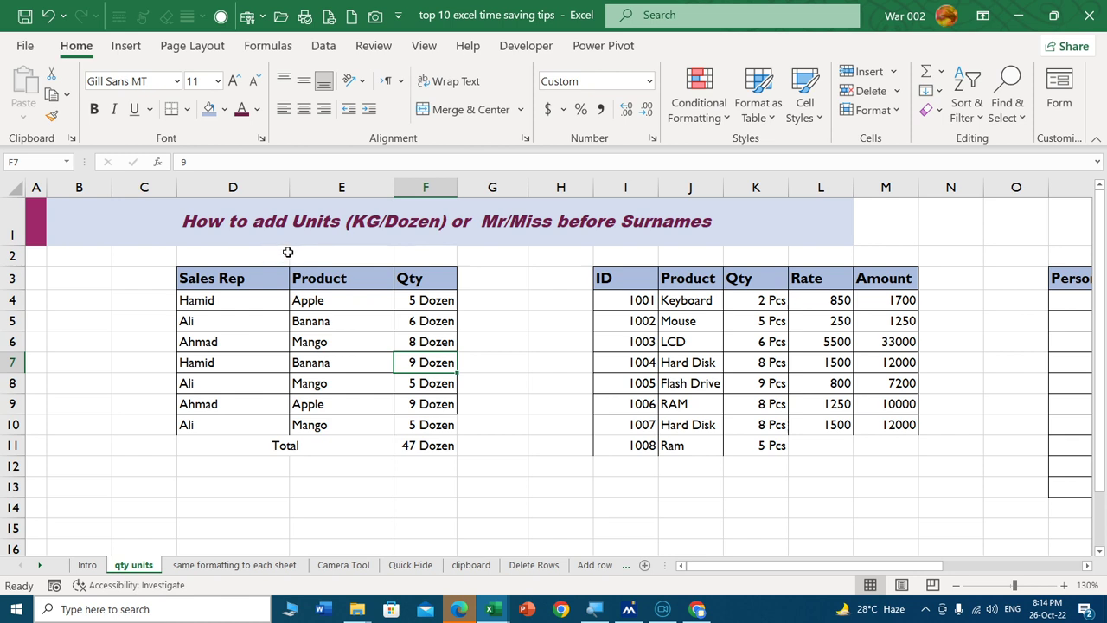
pyautogui.click(426, 301)
pyautogui.click(420, 322)
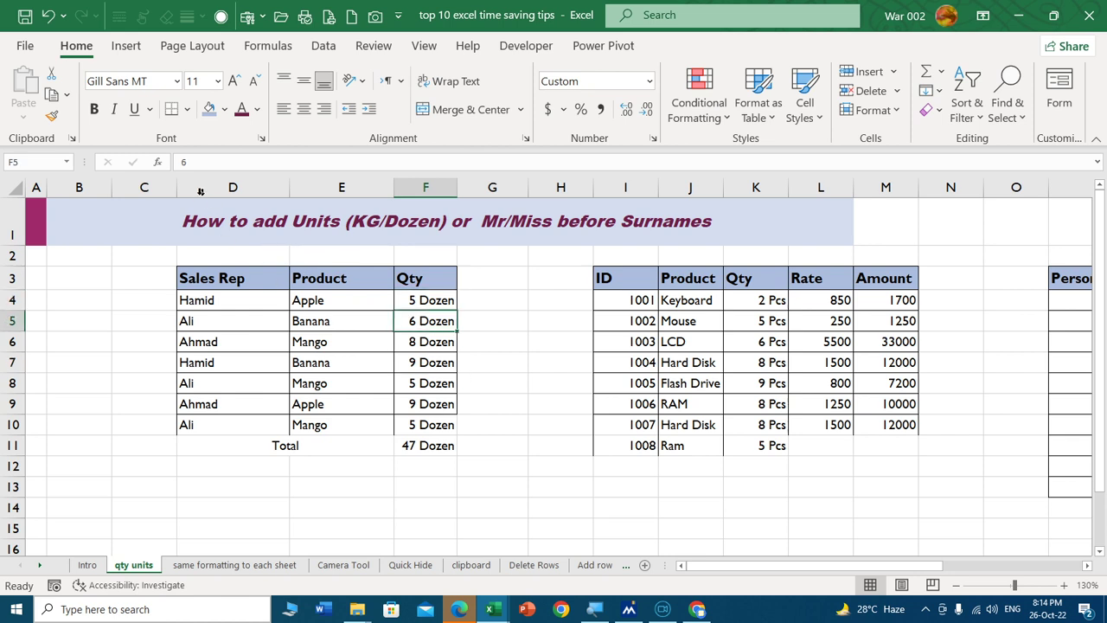
pyautogui.click(418, 344)
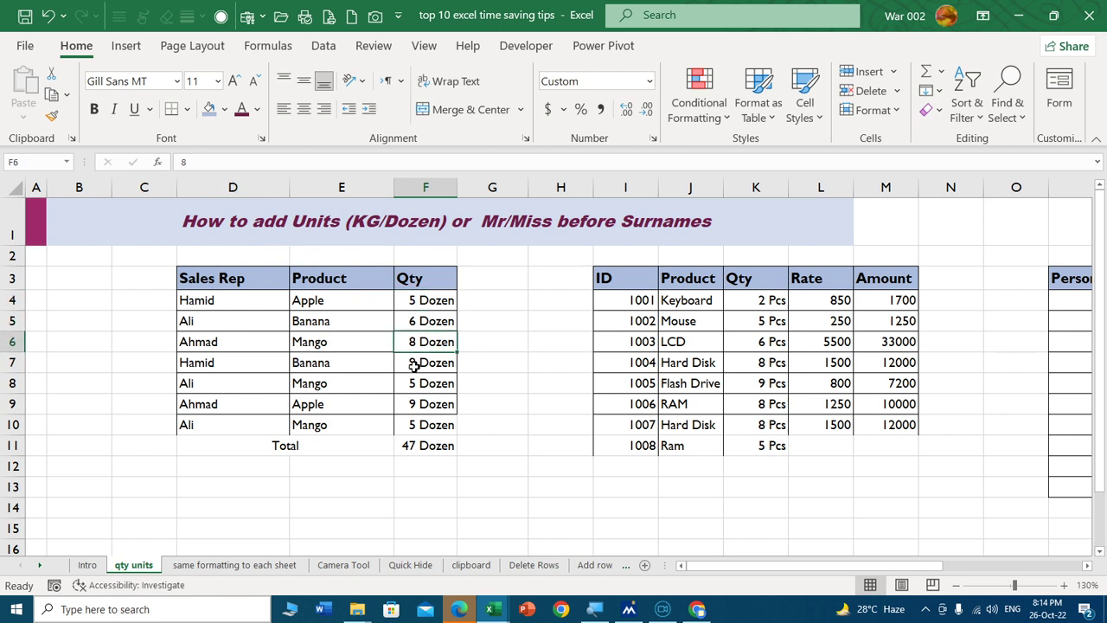
pyautogui.click(416, 365)
pyautogui.click(417, 387)
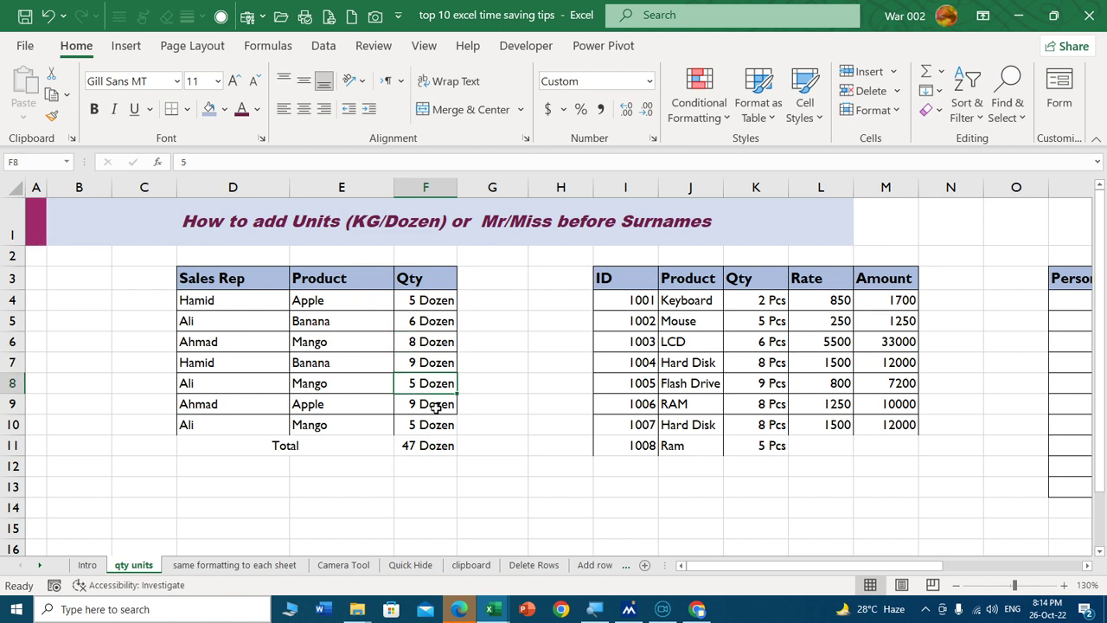
pyautogui.click(418, 412)
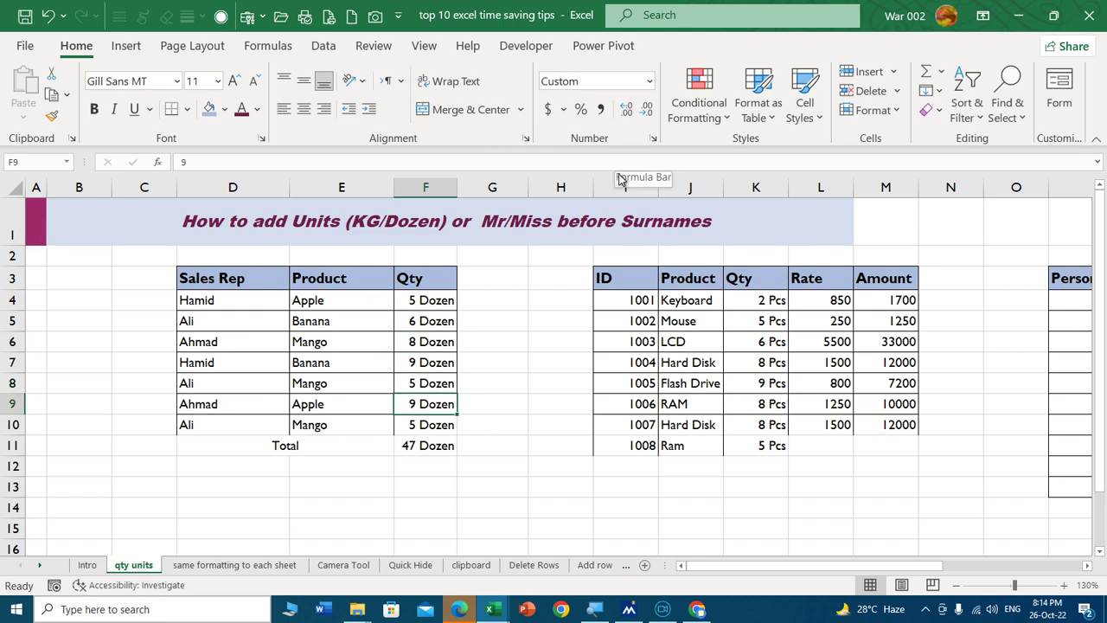
pyautogui.click(431, 448)
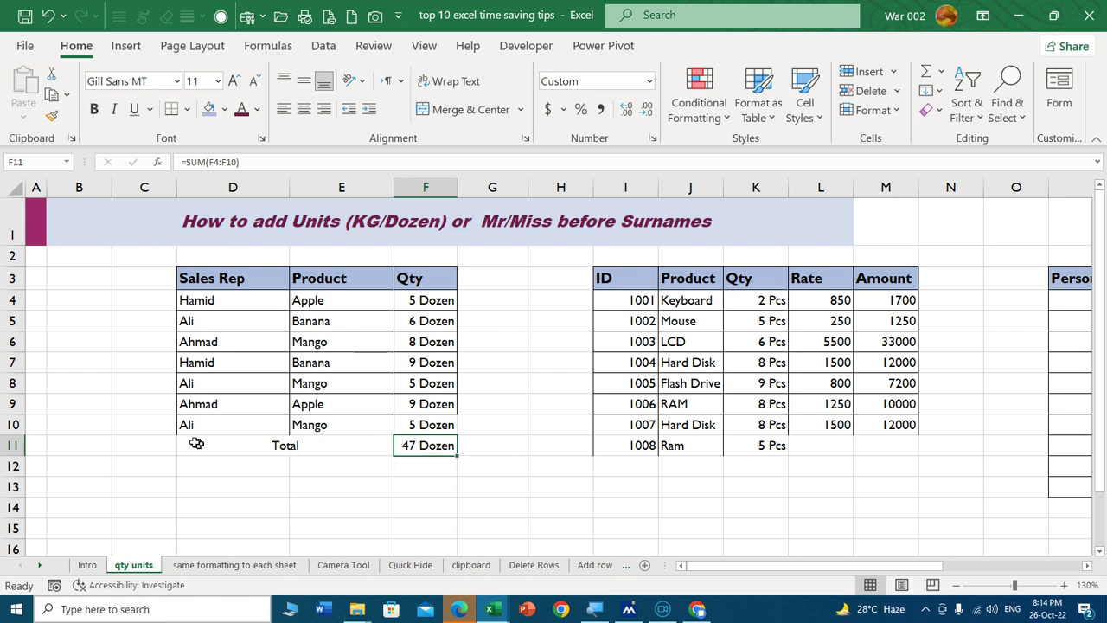
pyautogui.click(343, 448)
pyautogui.moveTo(343, 448); pyautogui.dragTo(412, 446)
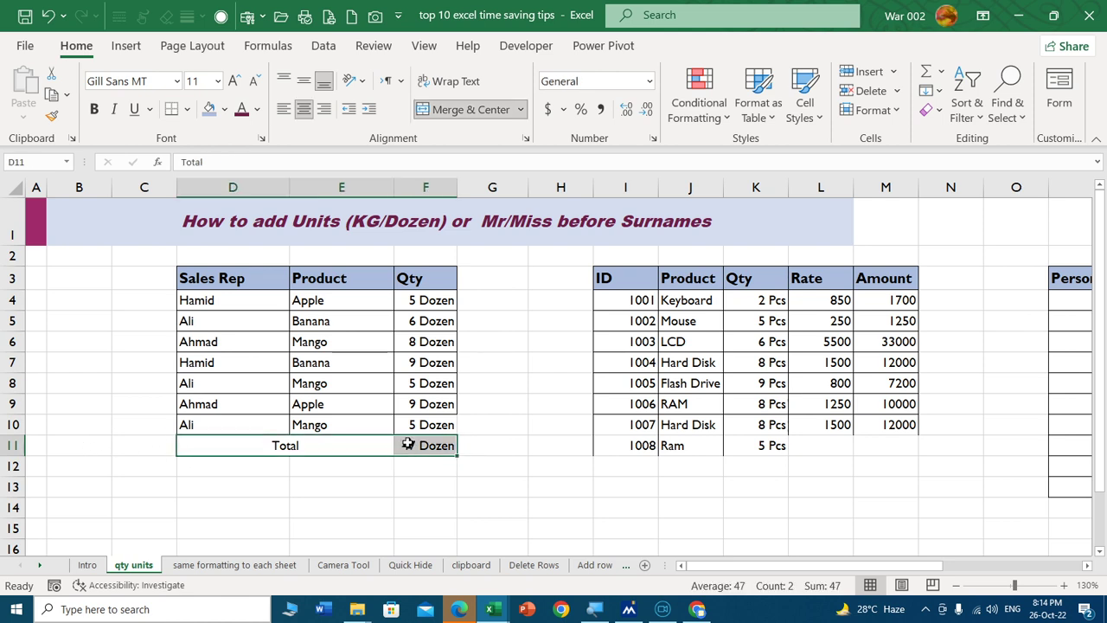
pyautogui.click(583, 463)
# Autofit the Designation column and slightly widen the Personnel No column.
pyautogui.press('Right')
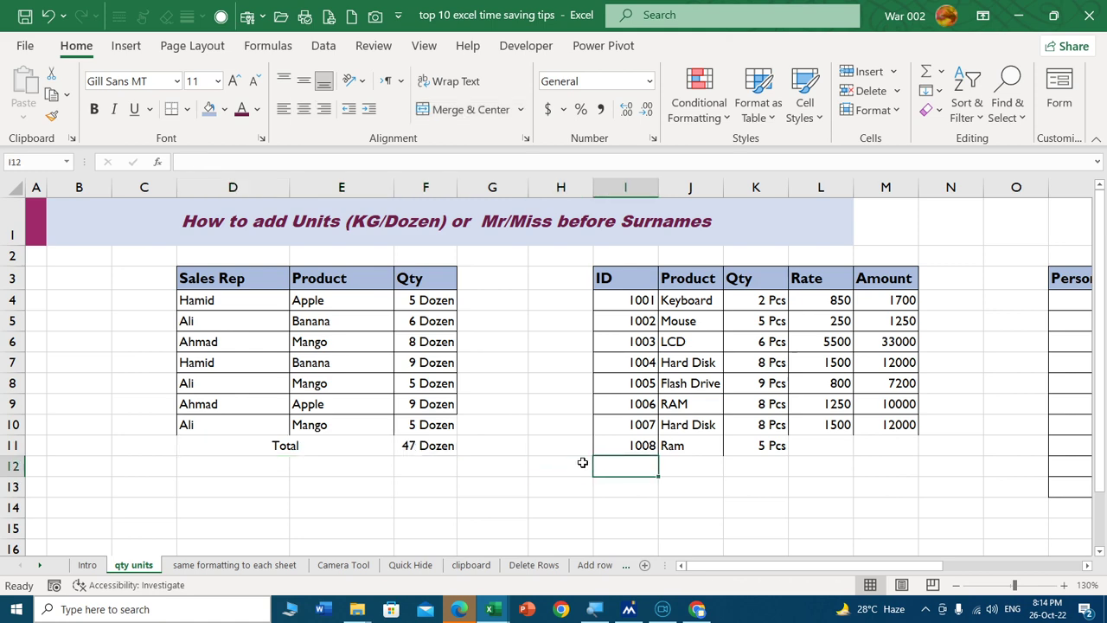
pyautogui.press('Right')
pyautogui.press('Right')
pyautogui.press('Right')
pyautogui.press('Right')
pyautogui.press('Right')
pyautogui.press('Right')
pyautogui.press('Left')
pyautogui.press('Left')
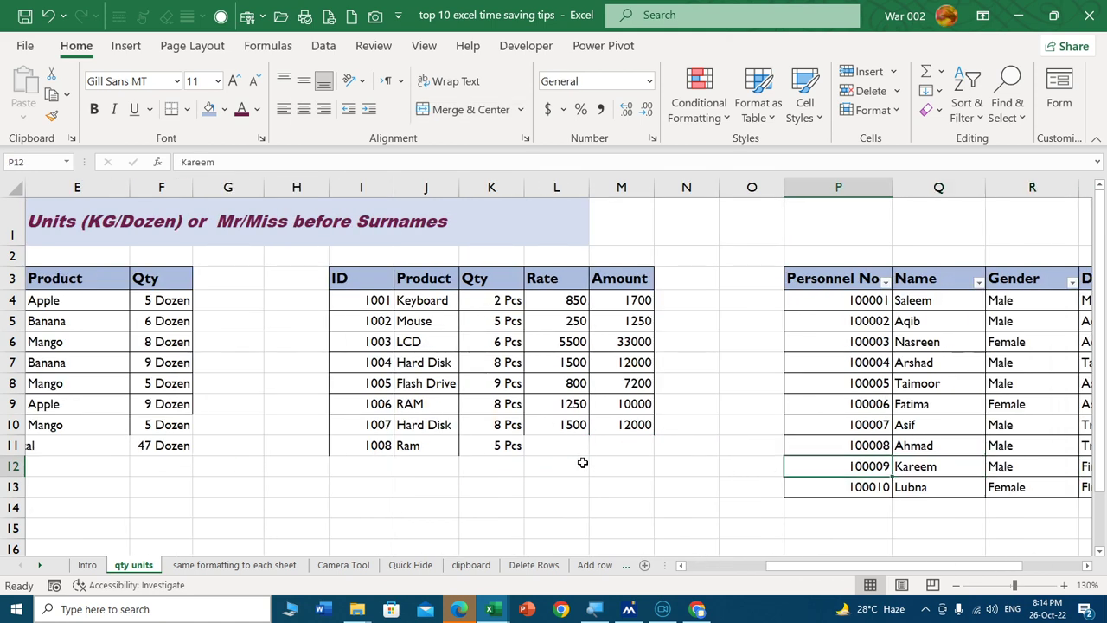
pyautogui.press('Left')
pyautogui.press('Left')
pyautogui.press('Left')
pyautogui.press('Right')
pyautogui.press('Right')
pyautogui.press('Right')
pyautogui.press('Right')
pyautogui.press('Right')
pyautogui.press('Right')
pyautogui.press('Right')
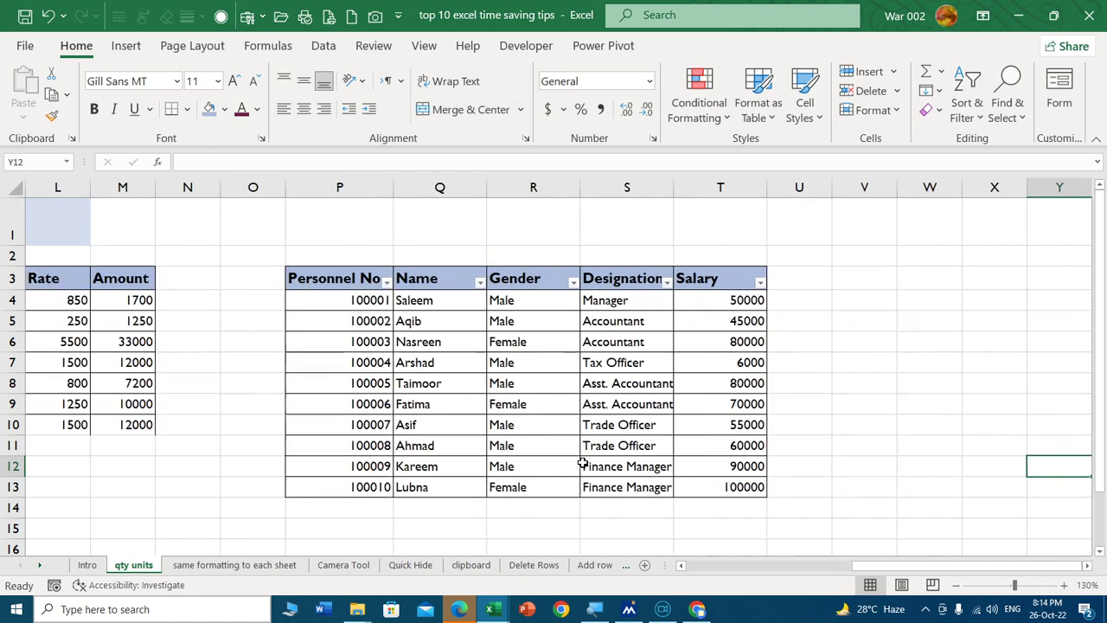
pyautogui.press('Left')
pyautogui.press('Left')
pyautogui.press('Left')
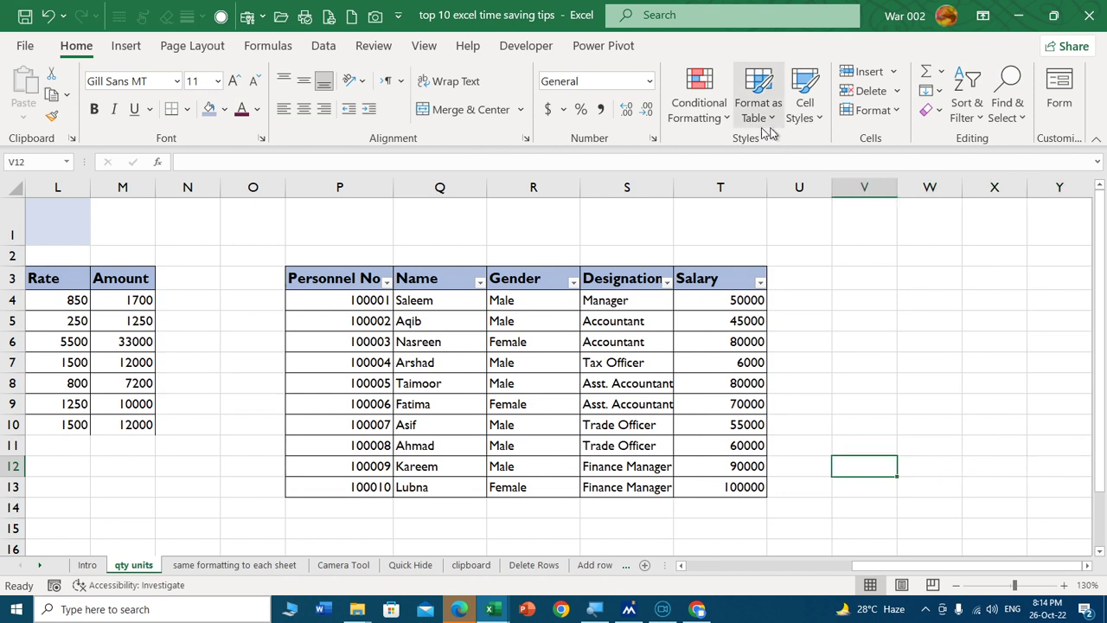
pyautogui.doubleClick(673, 187)
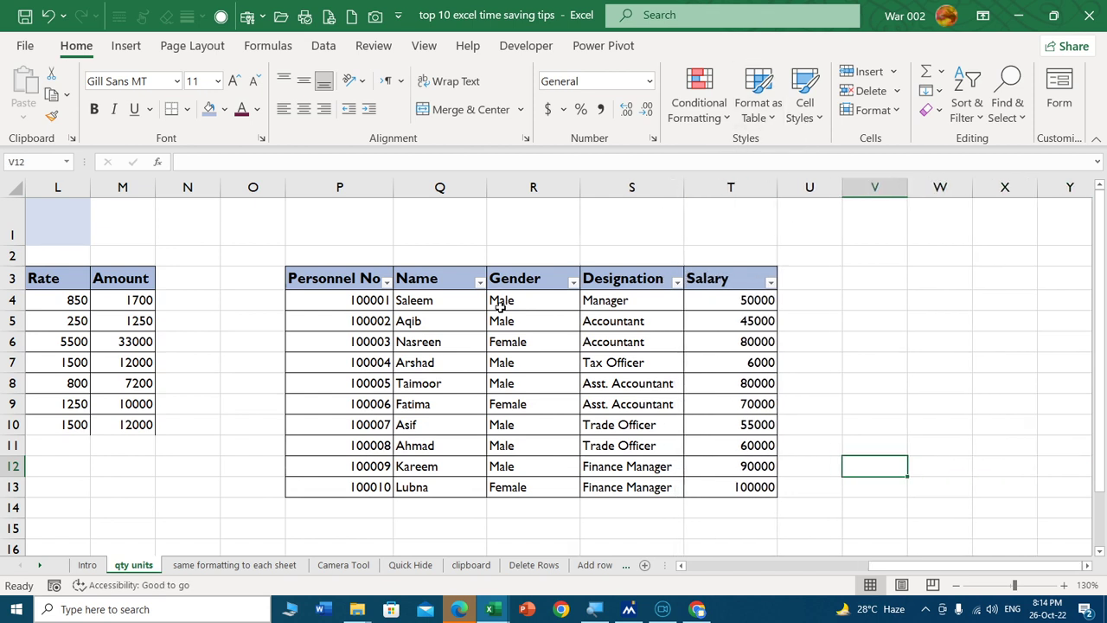
pyautogui.moveTo(394, 180); pyautogui.dragTo(403, 180)
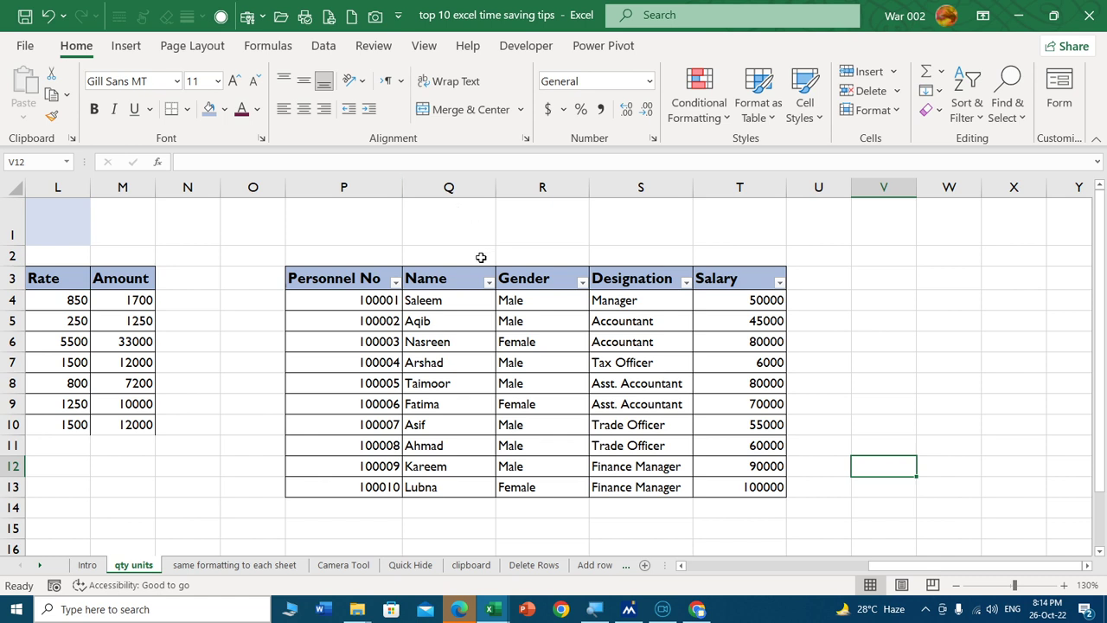
# Filter the Gender column to show only Male records.
pyautogui.click(583, 283)
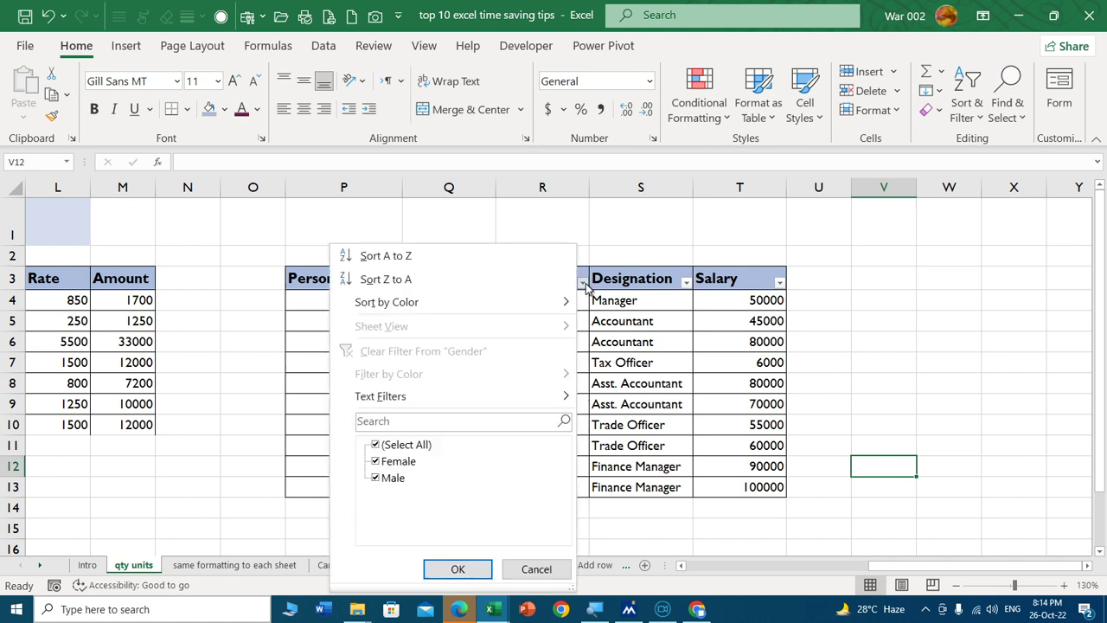
pyautogui.click(422, 446)
pyautogui.click(393, 479)
pyautogui.click(458, 568)
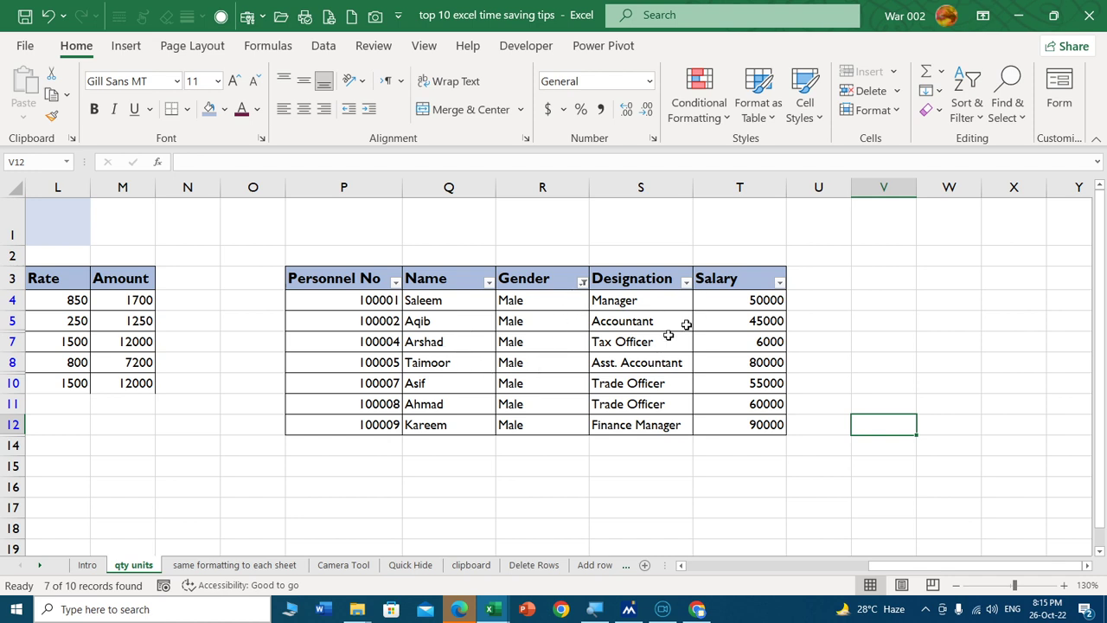
# Apply the custom format "Mr. "@ to the male names Saleem through Kareem.
pyautogui.moveTo(458, 302); pyautogui.dragTo(445, 423)
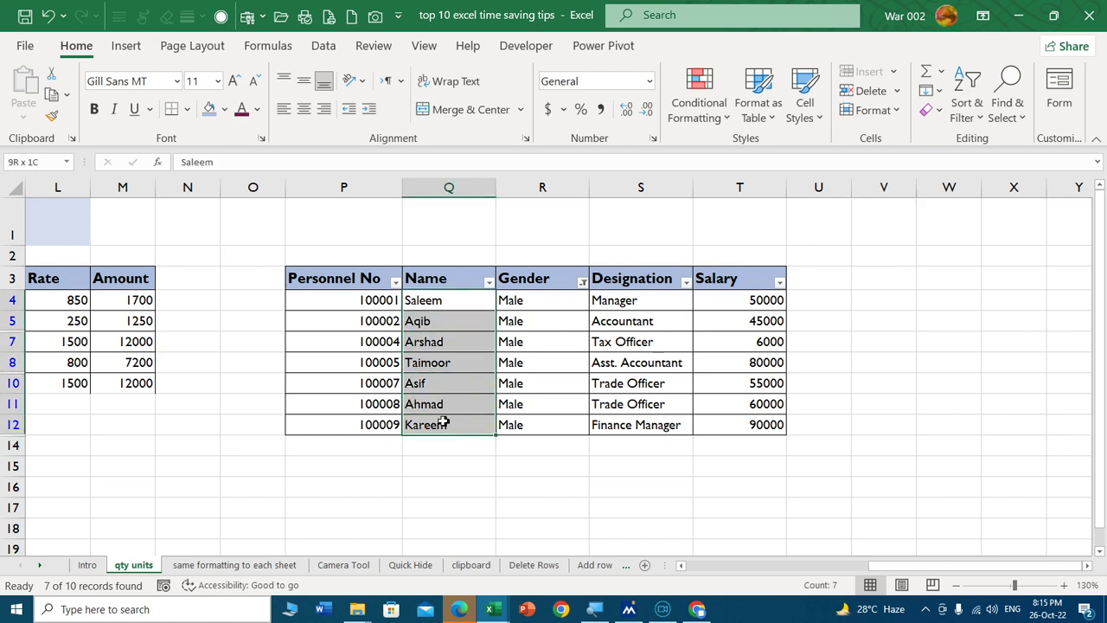
pyautogui.hotkey('ctrl', '1')
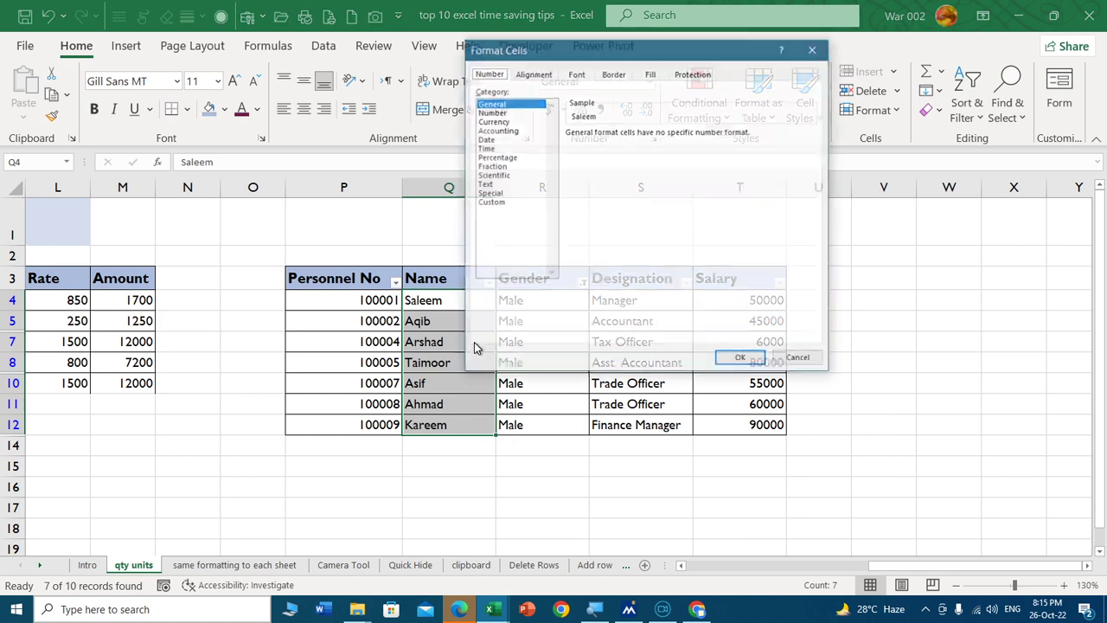
pyautogui.moveTo(632, 54); pyautogui.dragTo(584, 80)
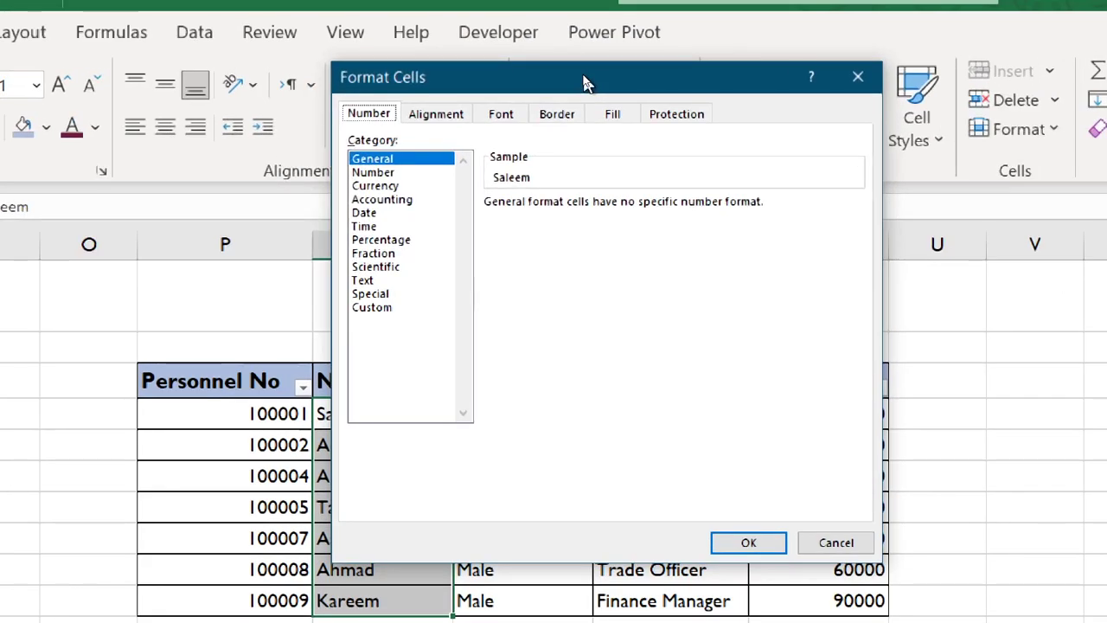
pyautogui.click(396, 306)
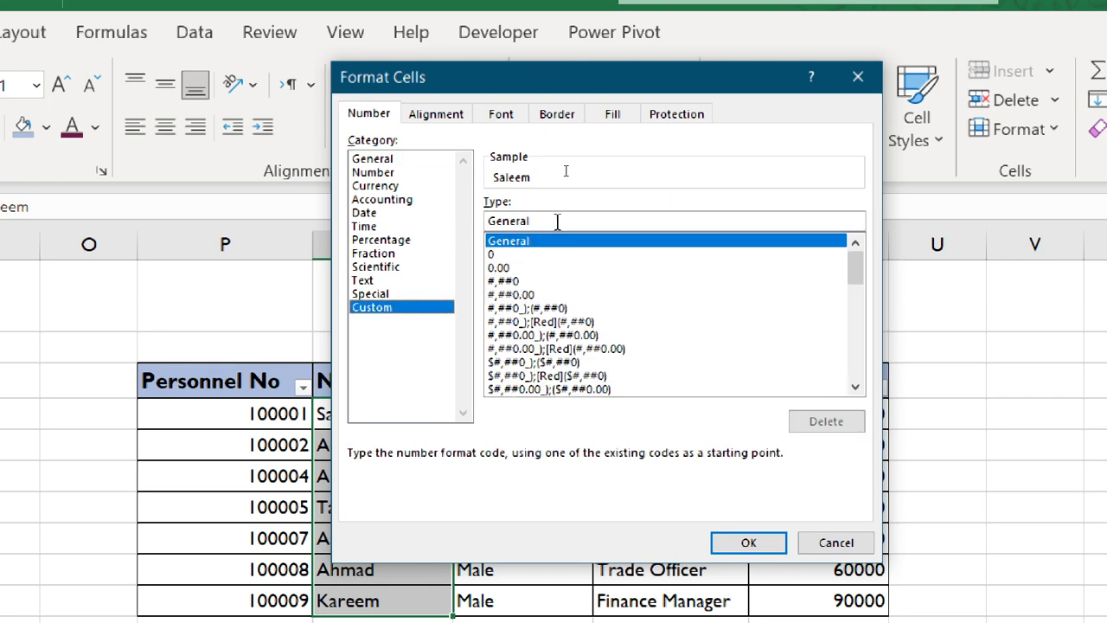
pyautogui.press('BackSpace')
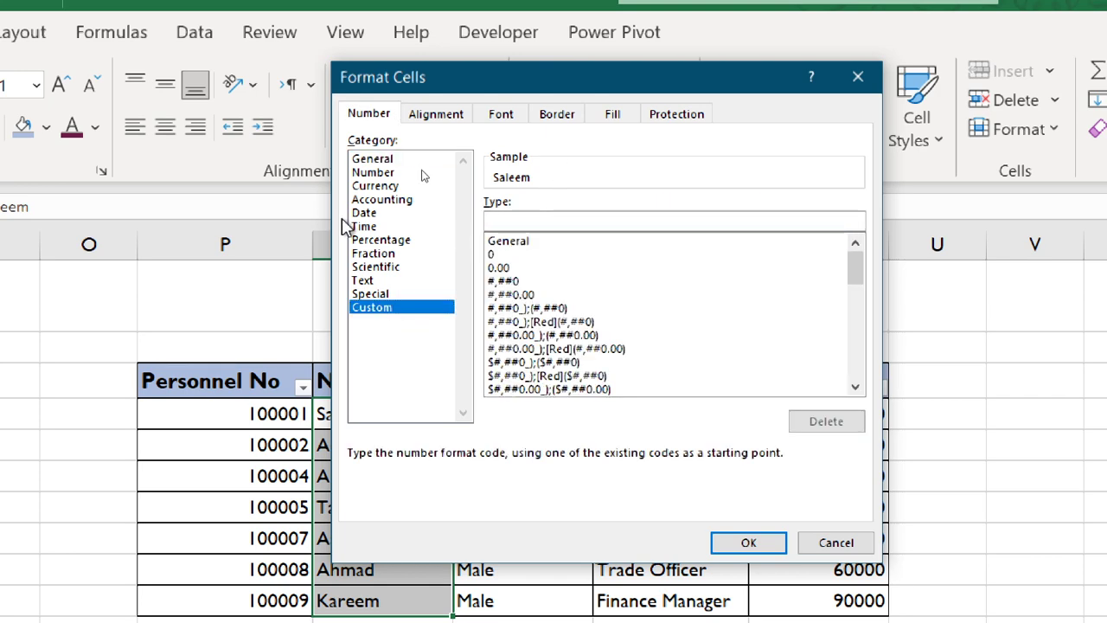
pyautogui.write('"Mr.')
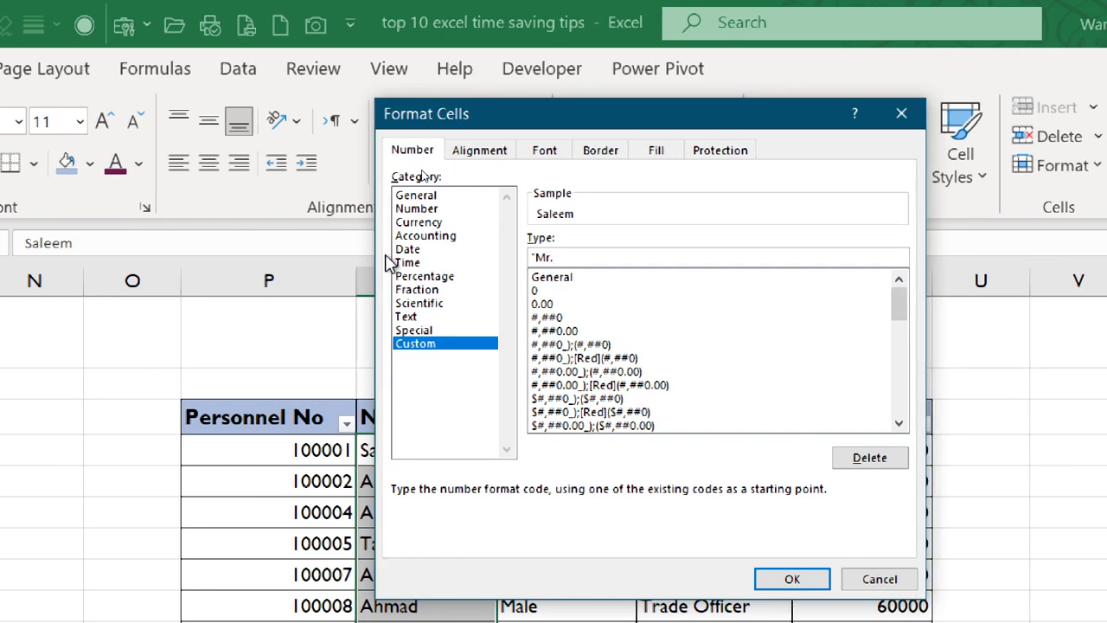
pyautogui.write('#')
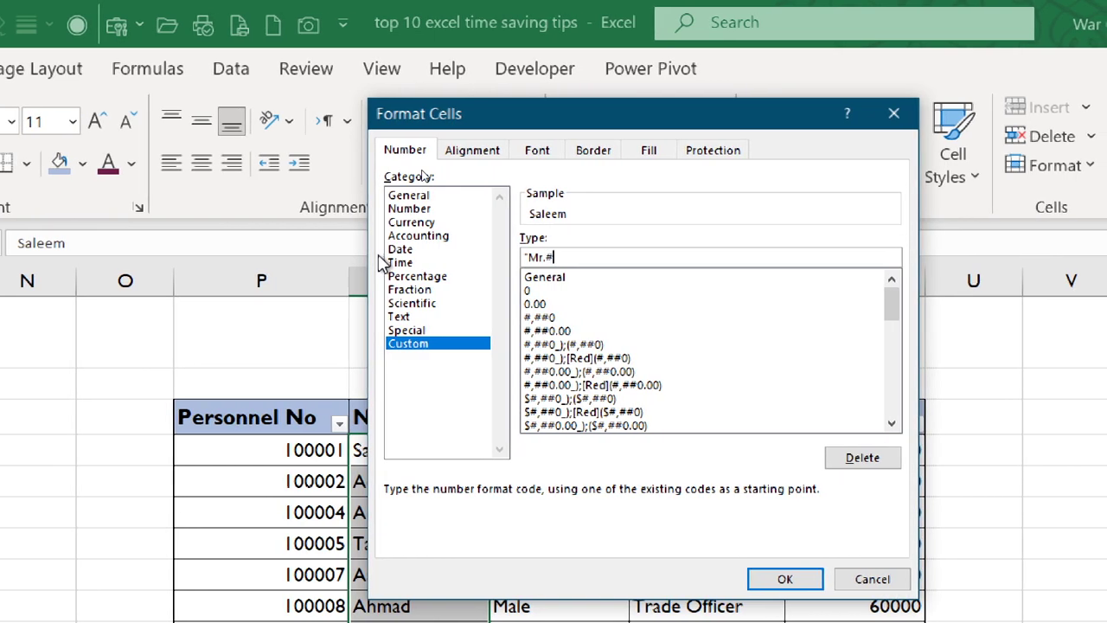
pyautogui.press('BackSpace')
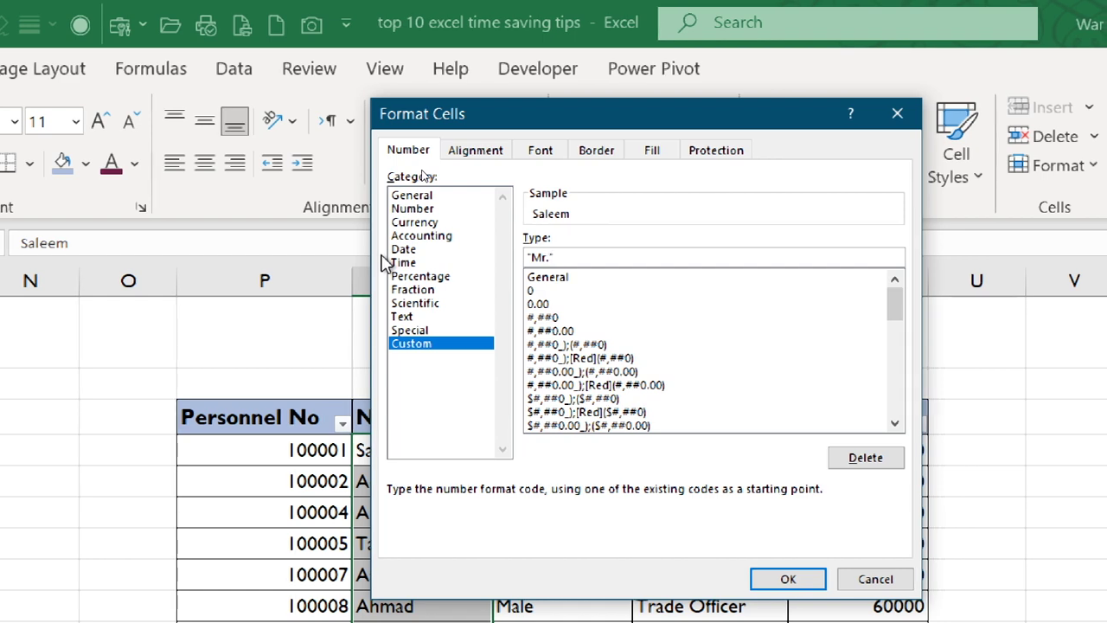
pyautogui.write('@')
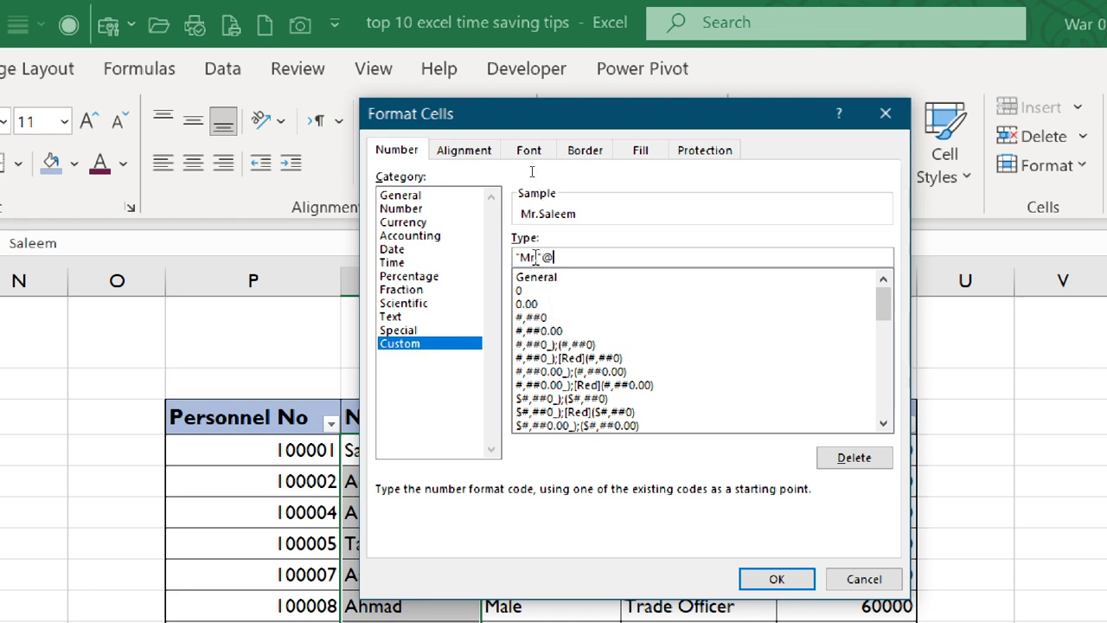
pyautogui.click(537, 257)
pyautogui.write('.')
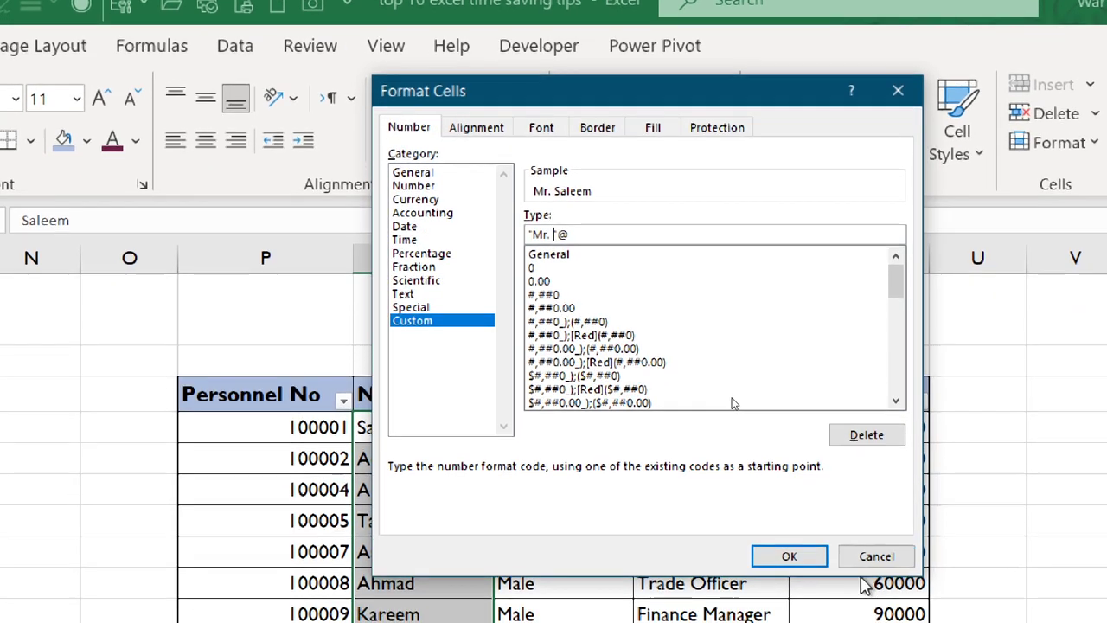
pyautogui.click(797, 579)
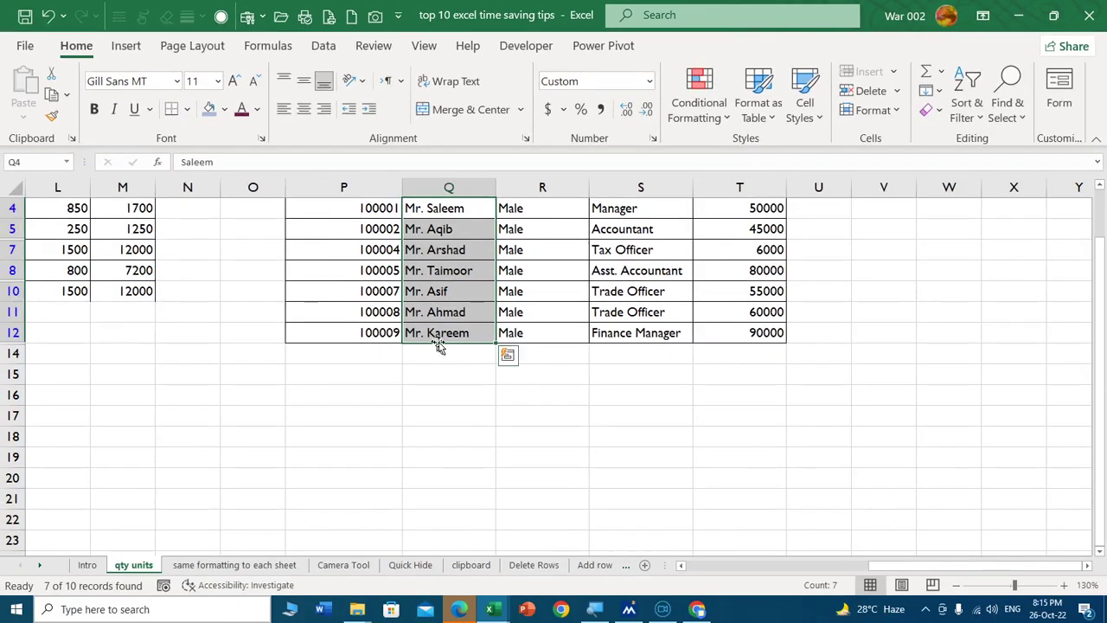
pyautogui.scroll(1, 445, 344)
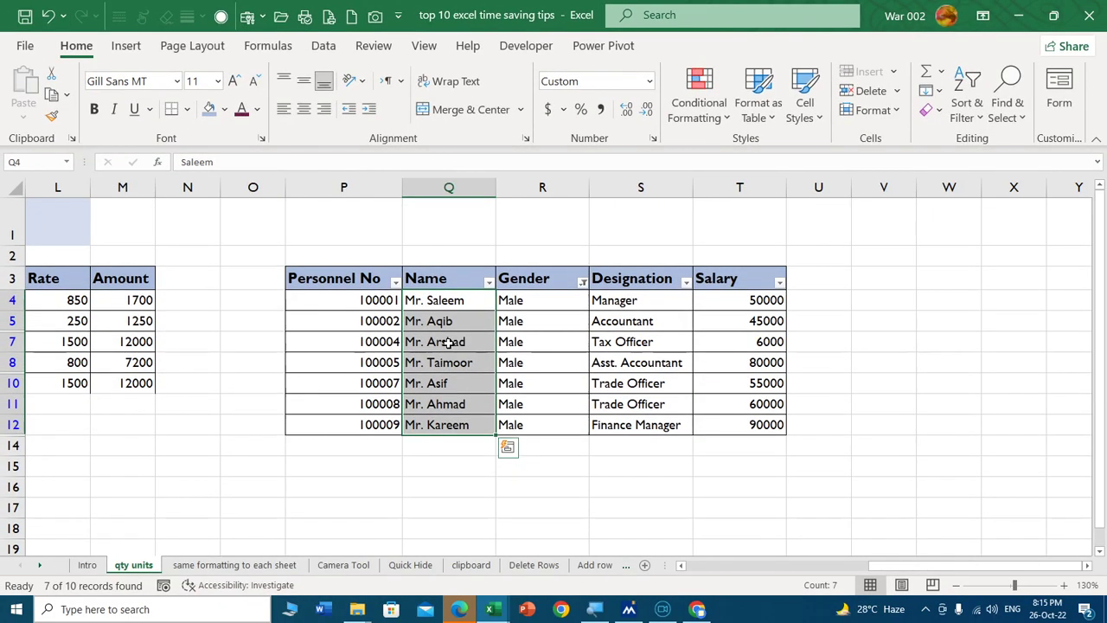
# Switch the Gender filter from Male to Female only.
pyautogui.click(582, 283)
pyautogui.click(408, 476)
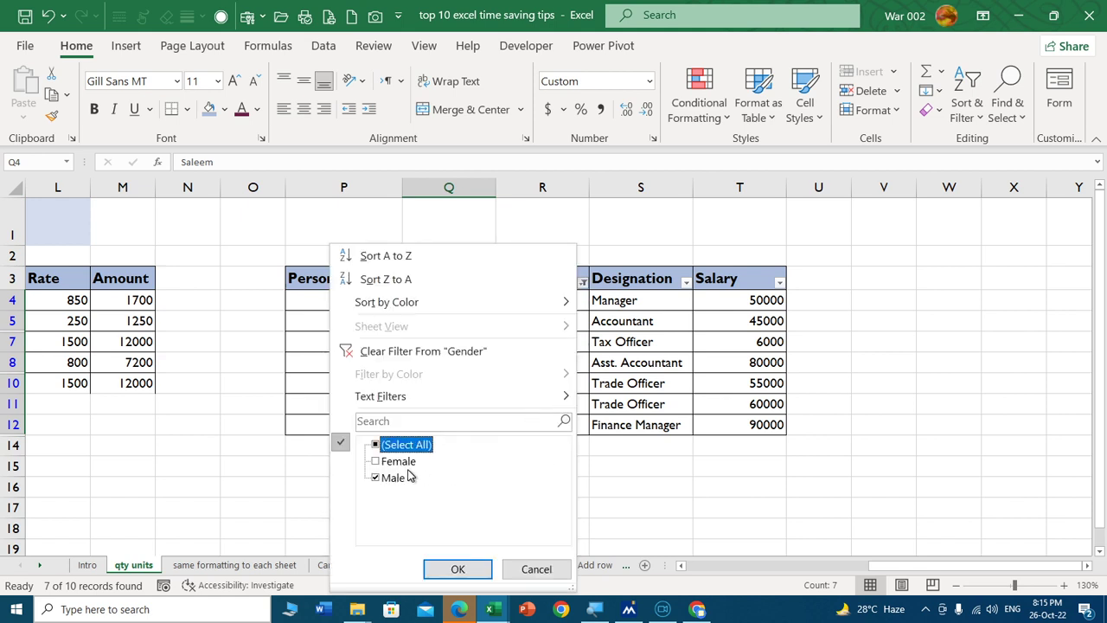
pyautogui.click(389, 461)
pyautogui.click(456, 567)
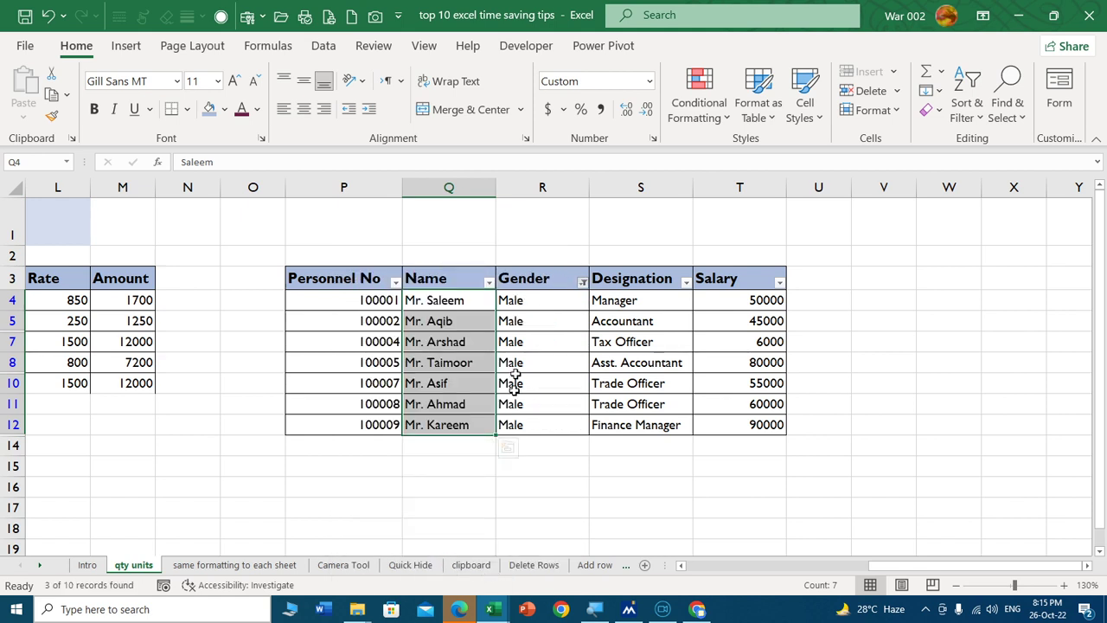
# Apply the custom format "Miss "@ to the three female names.
pyautogui.moveTo(451, 299); pyautogui.dragTo(448, 338)
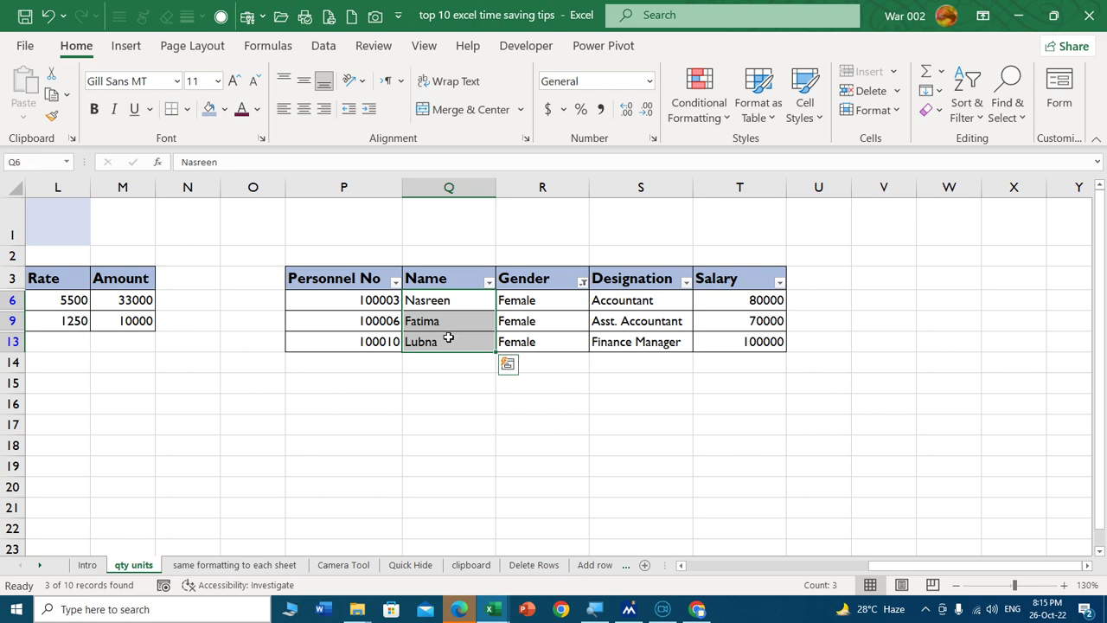
pyautogui.hotkey('ctrl', '1')
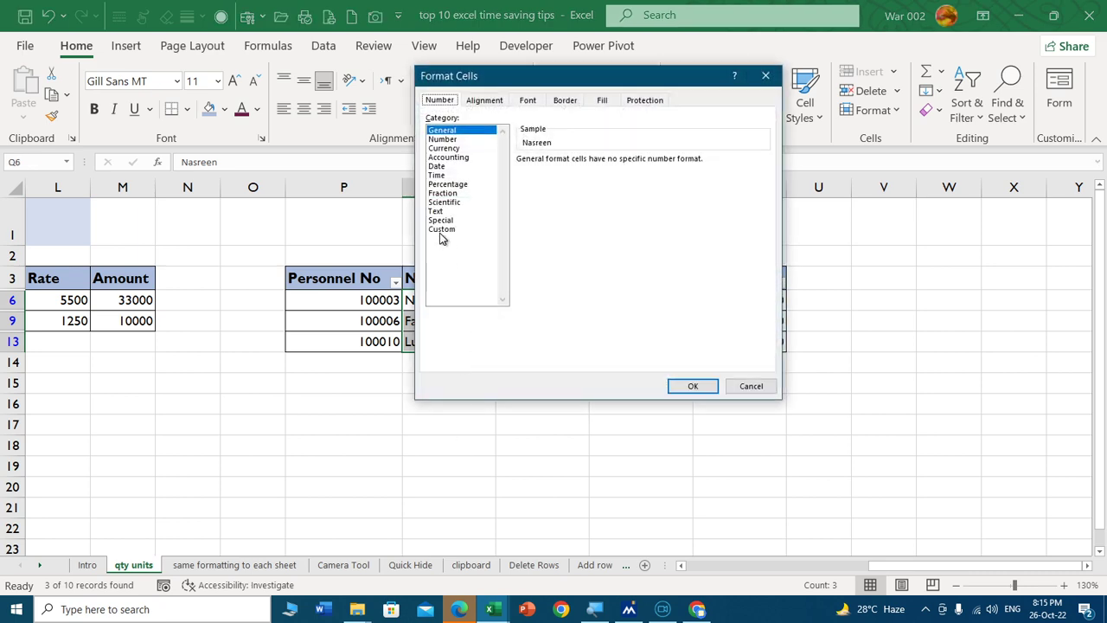
pyautogui.click(442, 229)
pyautogui.doubleClick(561, 170)
pyautogui.press('BackSpace')
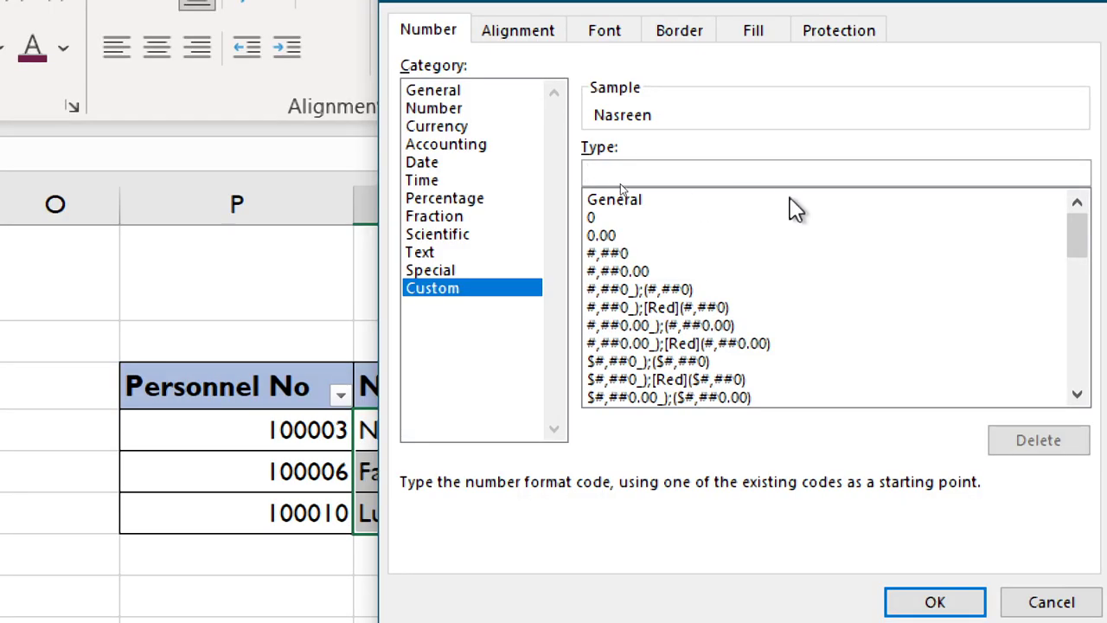
pyautogui.write('"')
pyautogui.write('Mi')
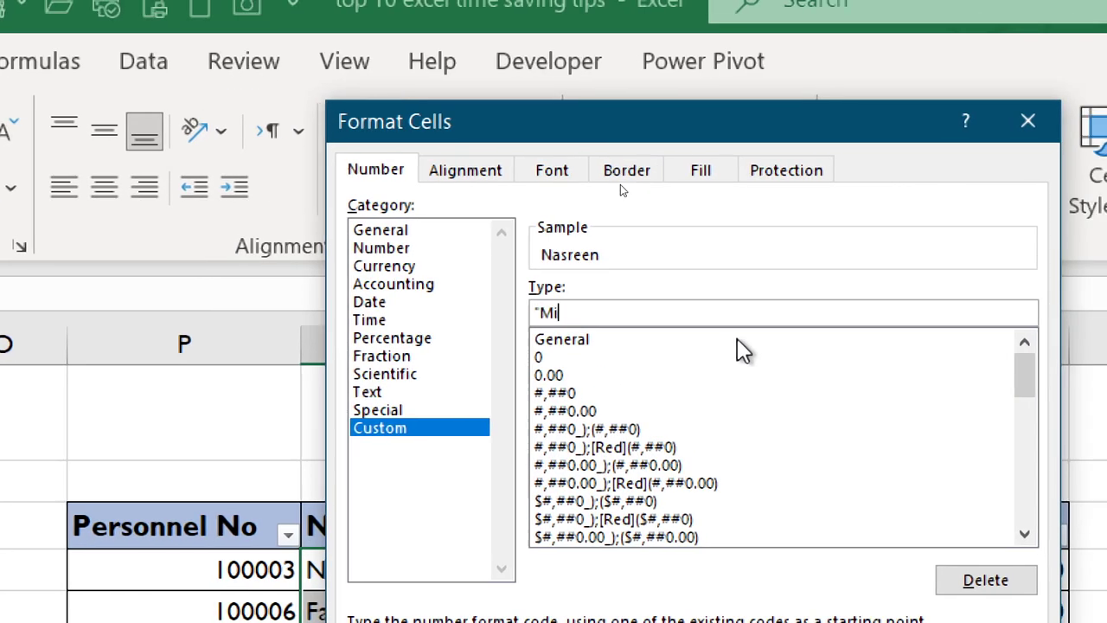
pyautogui.write('ss')
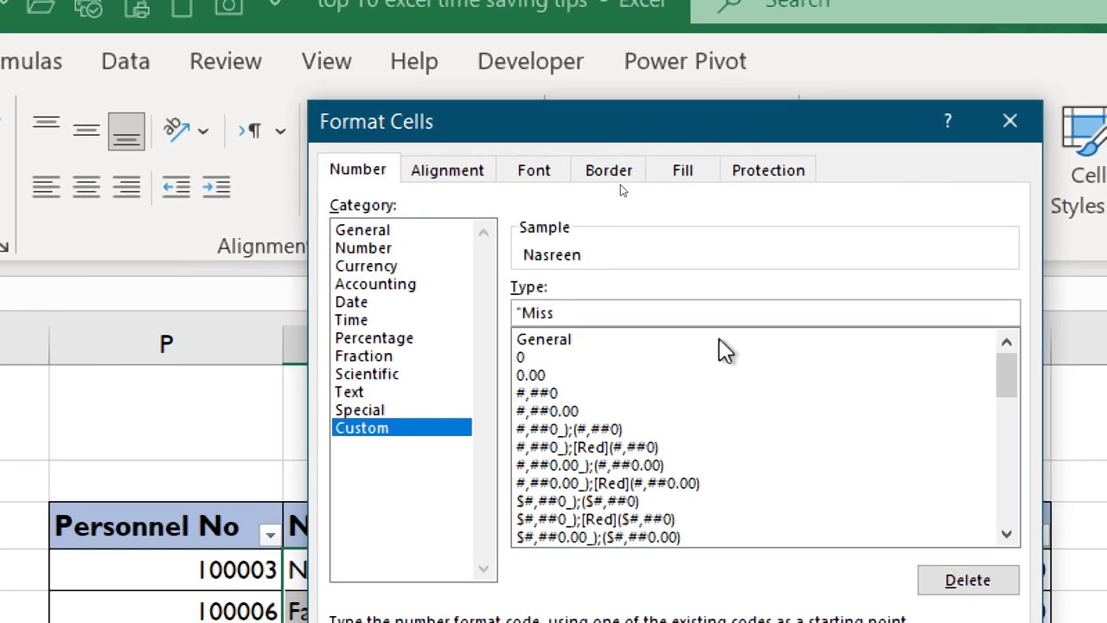
pyautogui.write(' "')
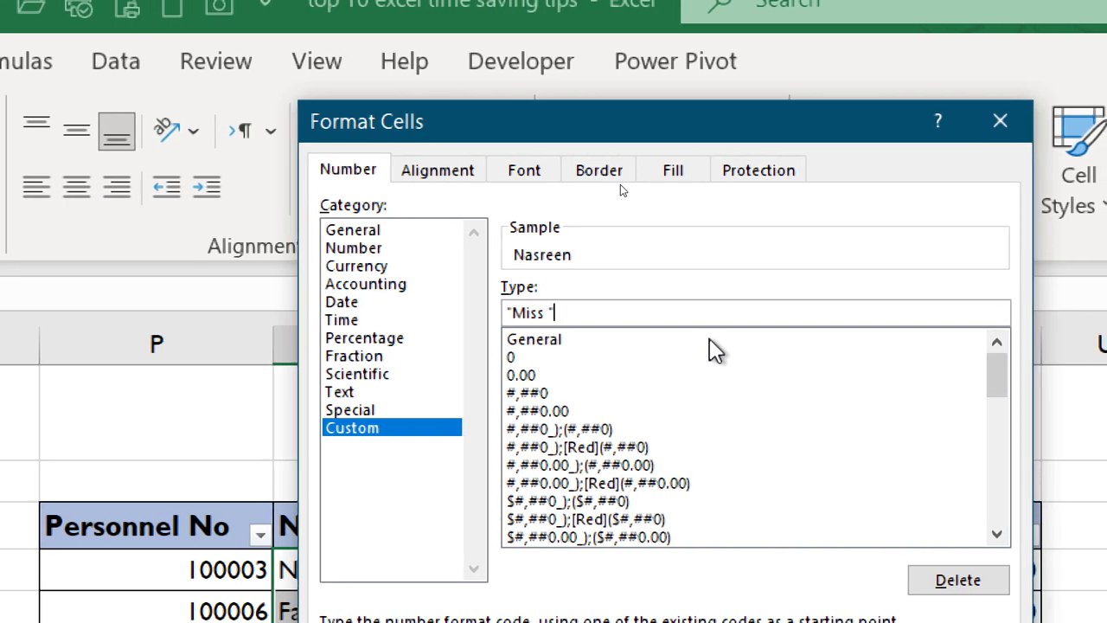
pyautogui.write('@')
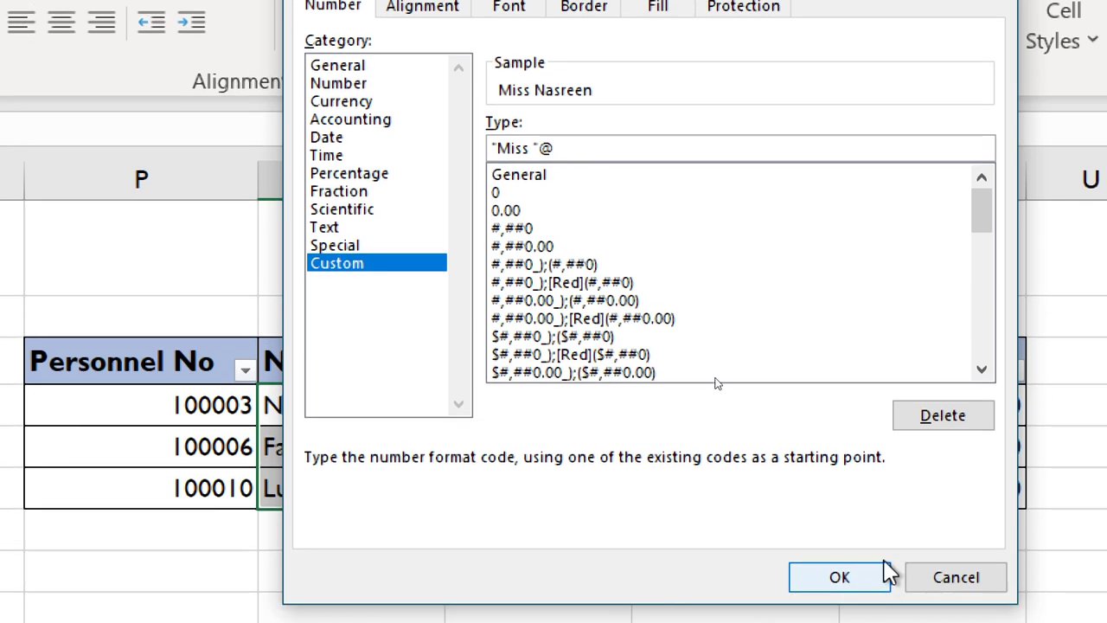
pyautogui.click(883, 574)
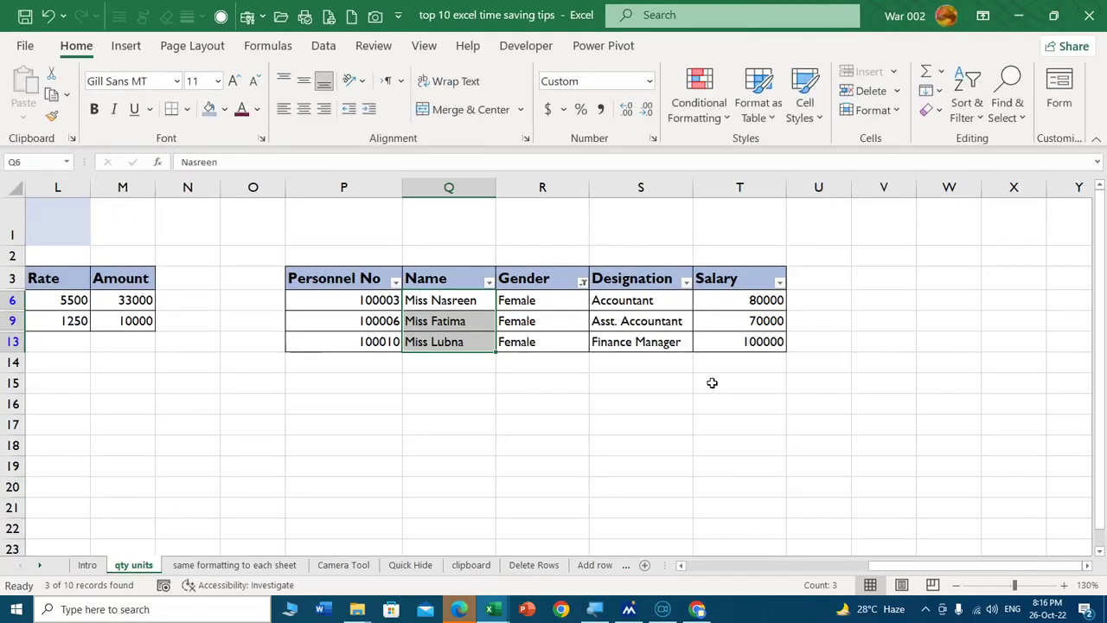
# Look through the qty units, Camera Tool, Quick Hide and clipboard sheets, then create blank workbook Book4.
pyautogui.click(734, 567)
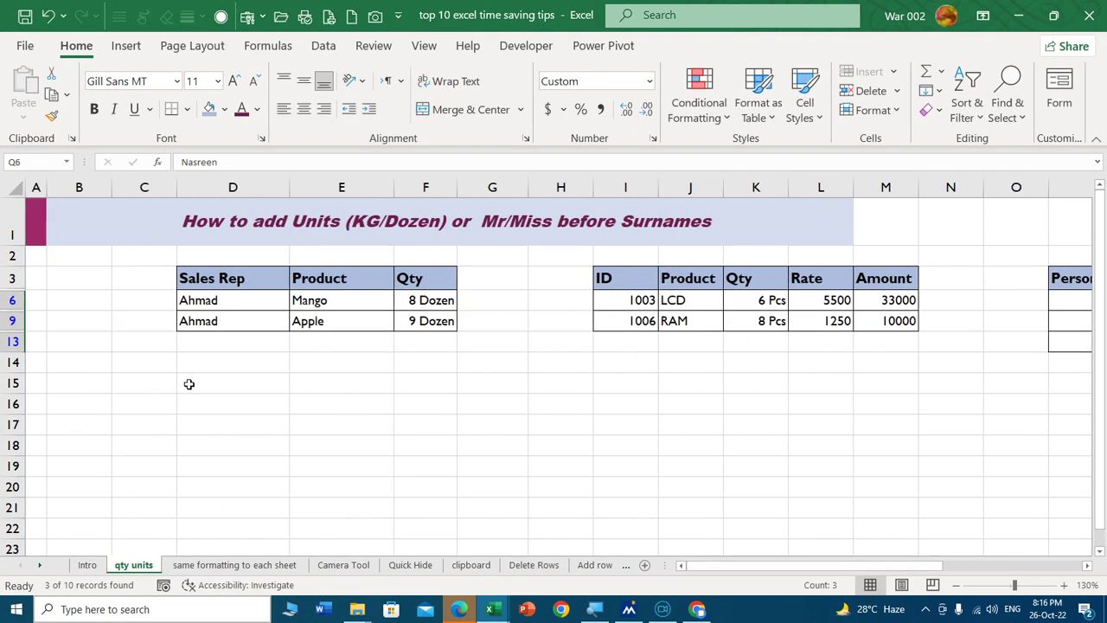
pyautogui.click(246, 409)
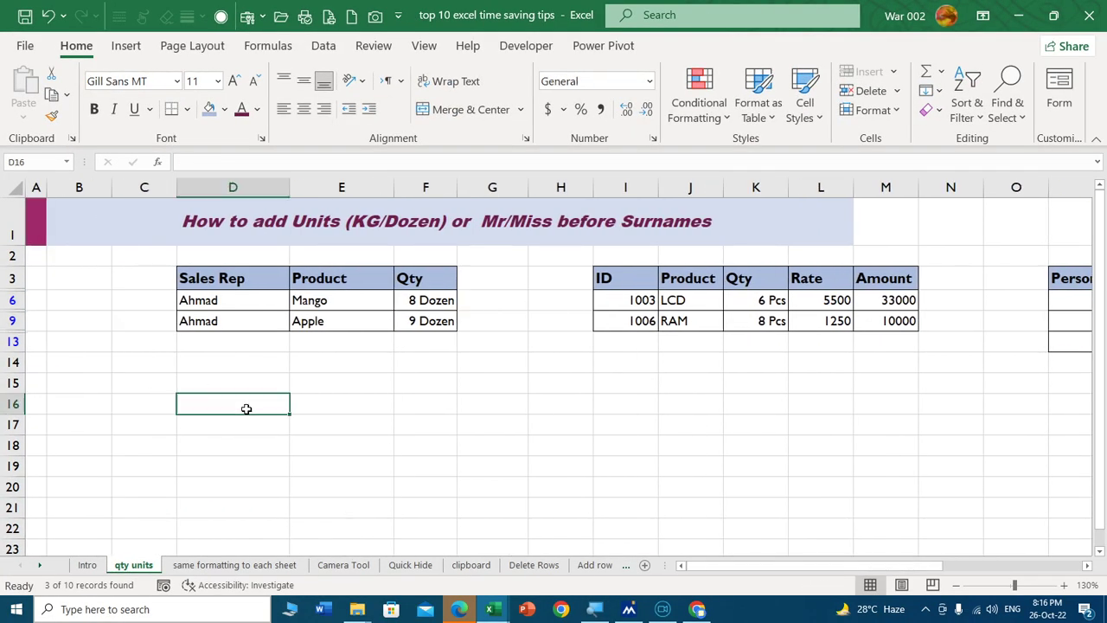
pyautogui.click(236, 568)
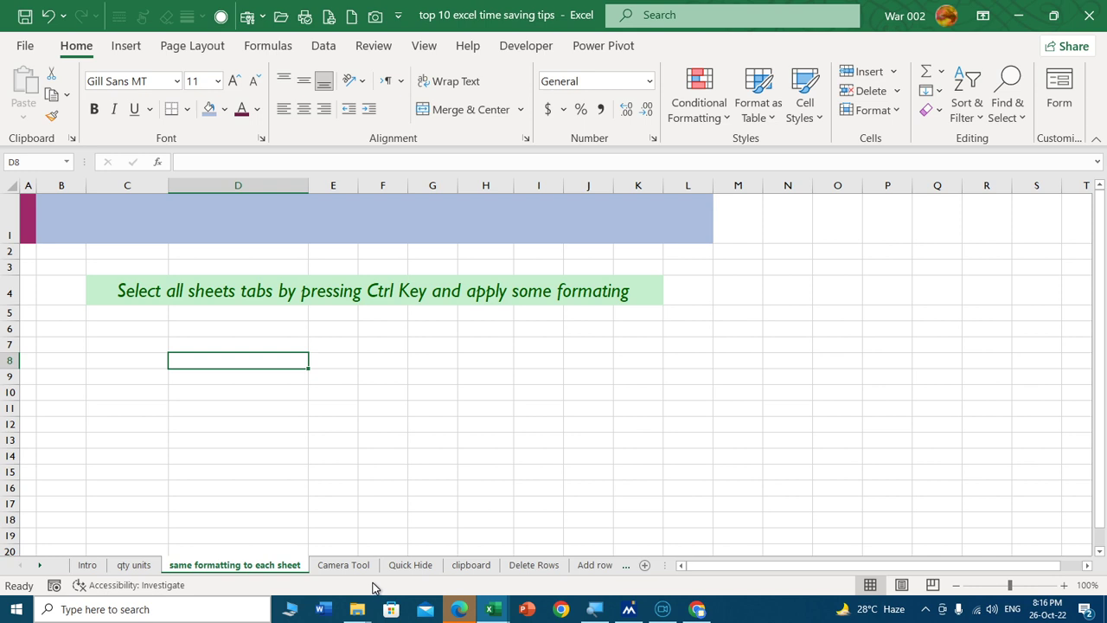
pyautogui.click(143, 565)
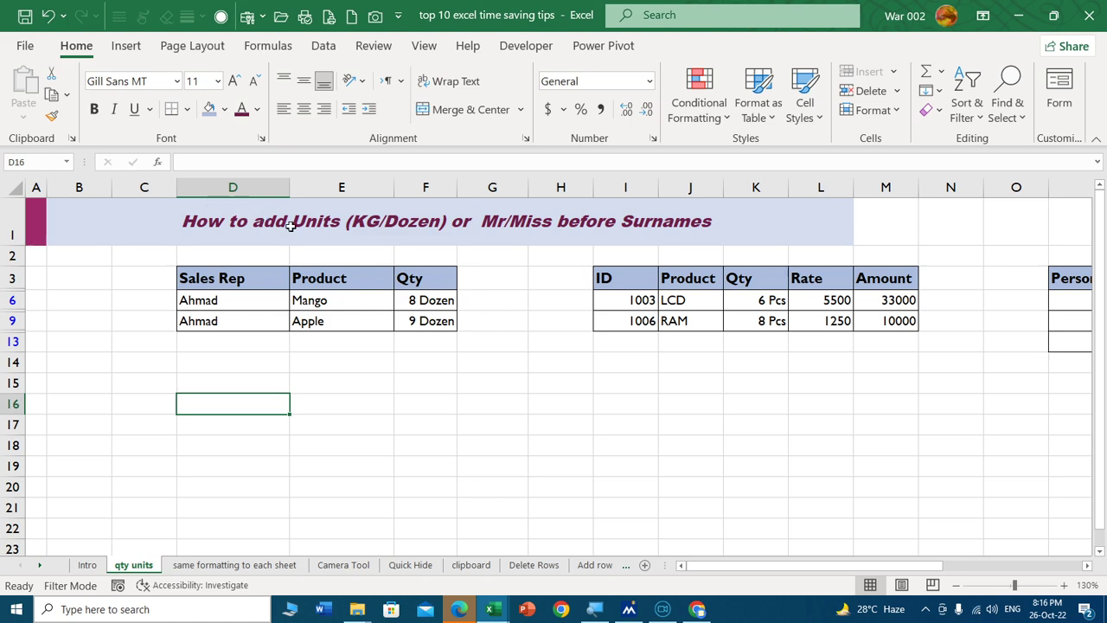
pyautogui.click(281, 564)
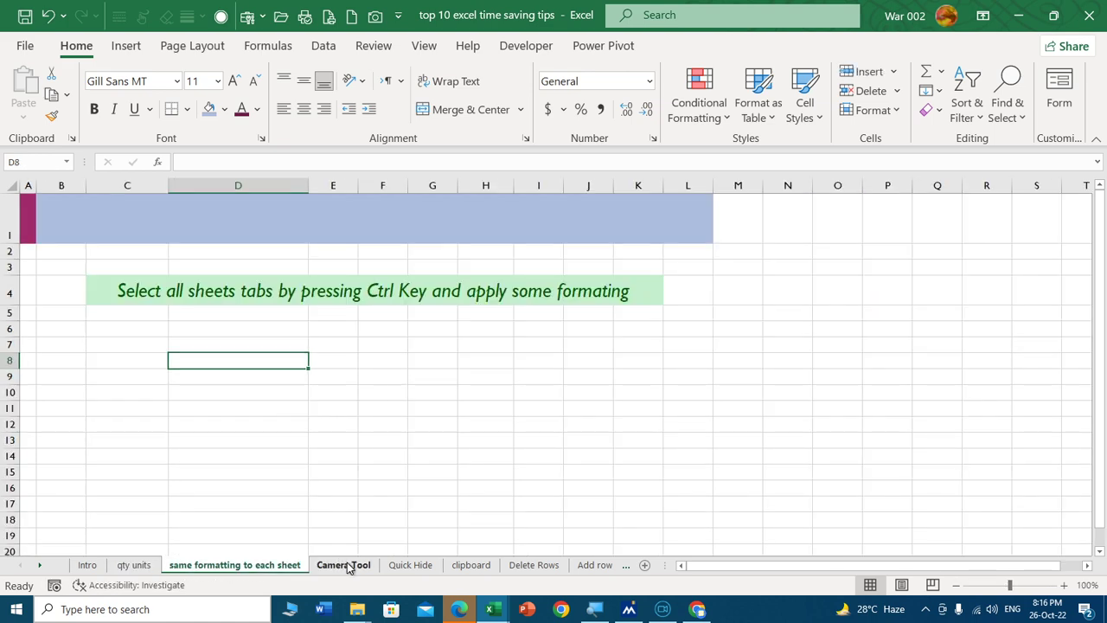
pyautogui.click(348, 565)
pyautogui.click(408, 564)
pyautogui.click(471, 564)
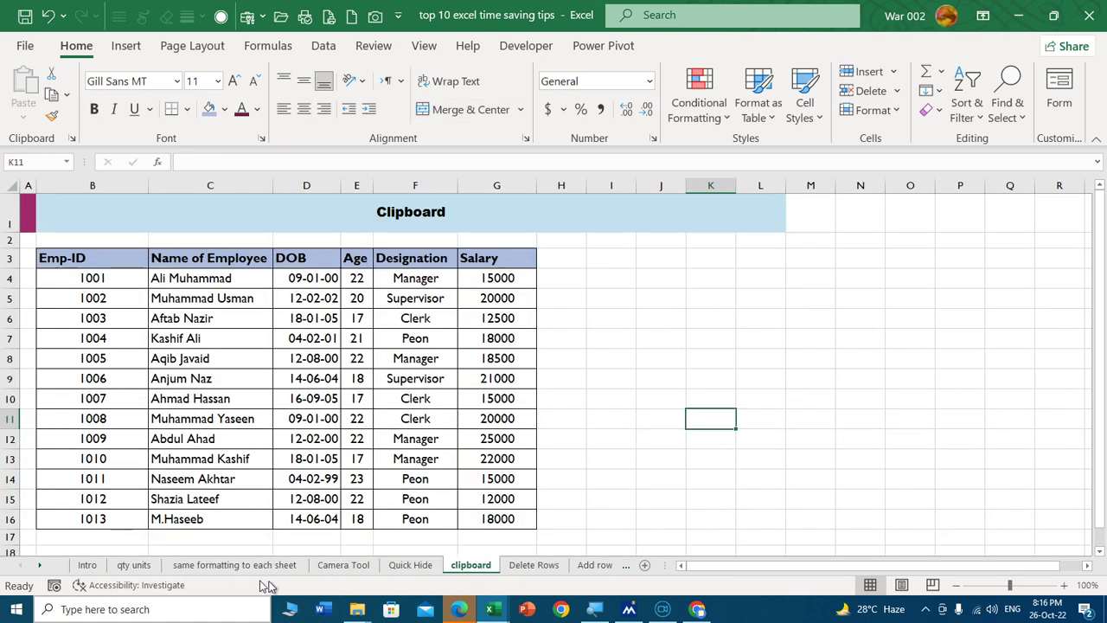
pyautogui.click(173, 565)
pyautogui.click(630, 421)
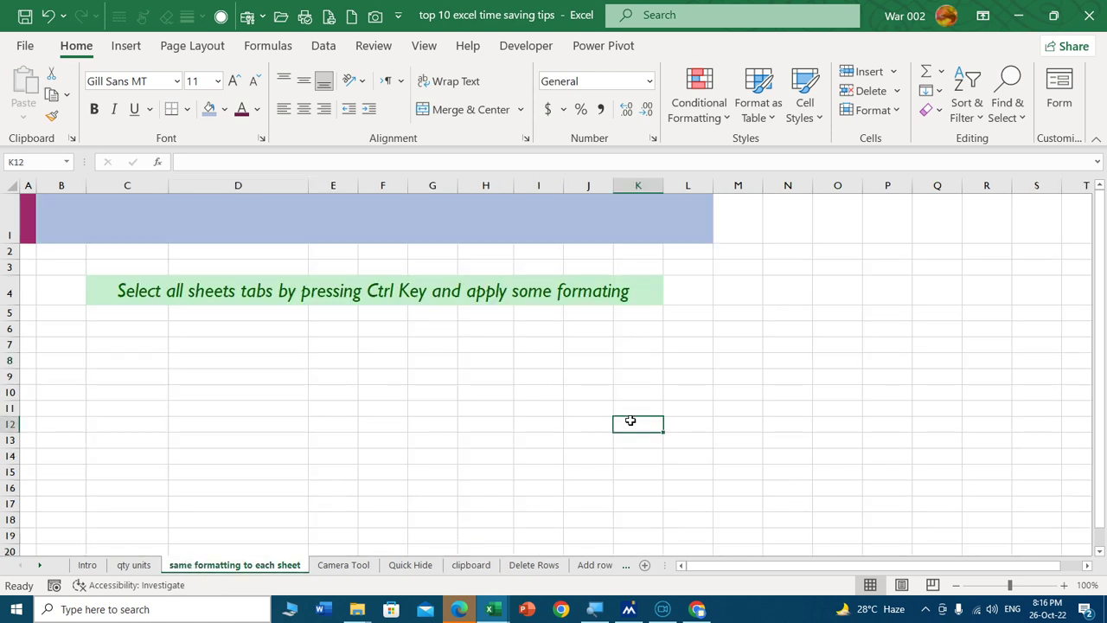
pyautogui.hotkey('ctrl', 'n')
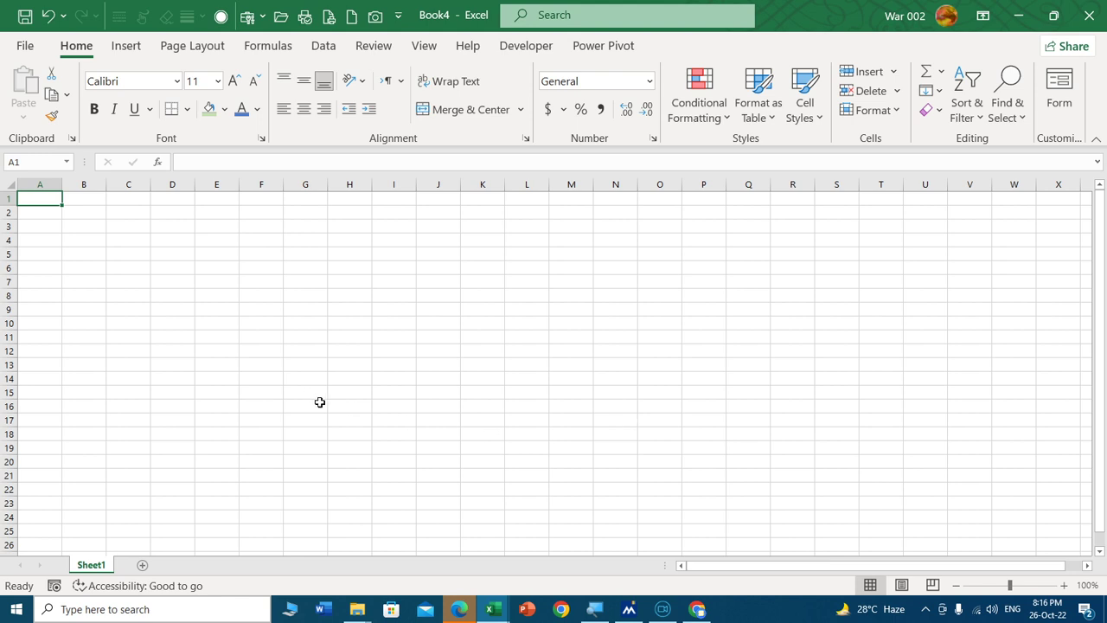
# Add Sheet2 and Sheet3 to Book4 and group all three sheets together.
pyautogui.click(143, 565)
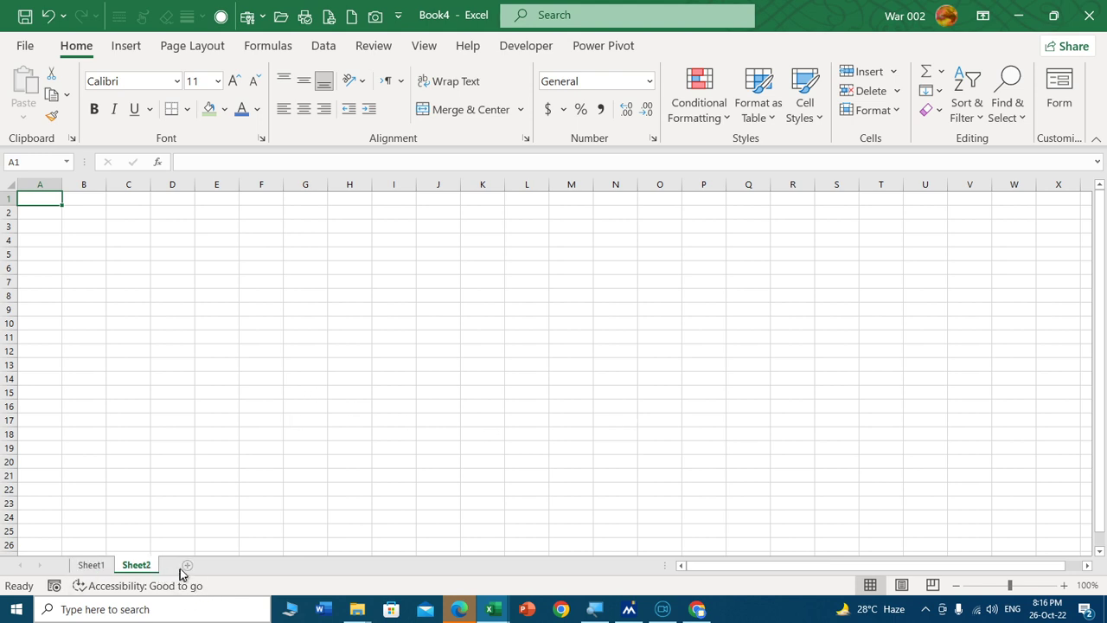
pyautogui.click(187, 565)
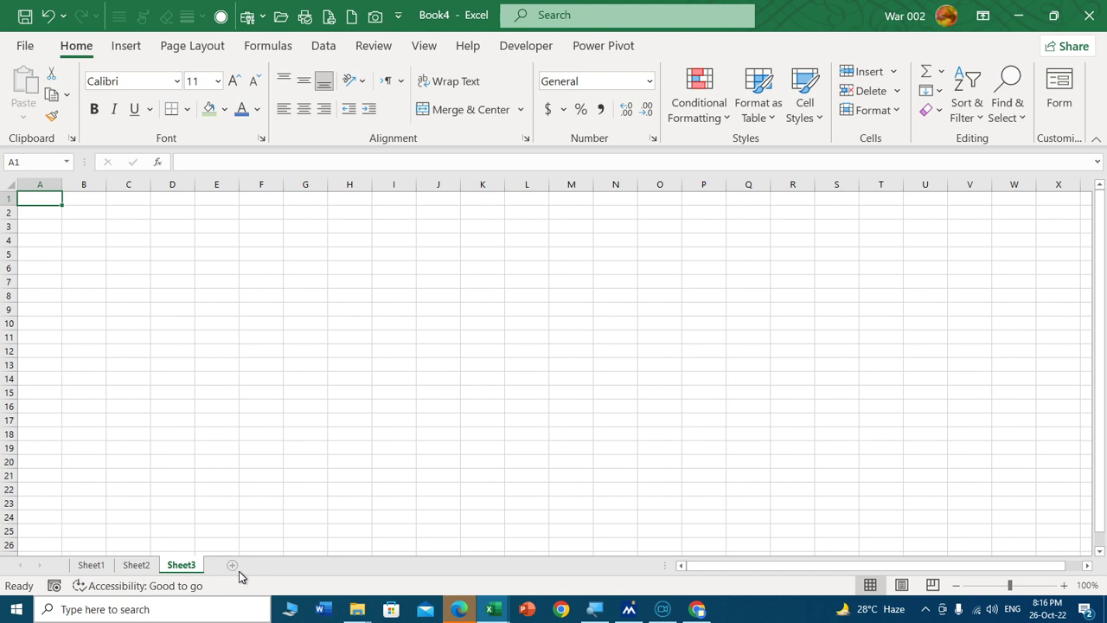
pyautogui.click(92, 565)
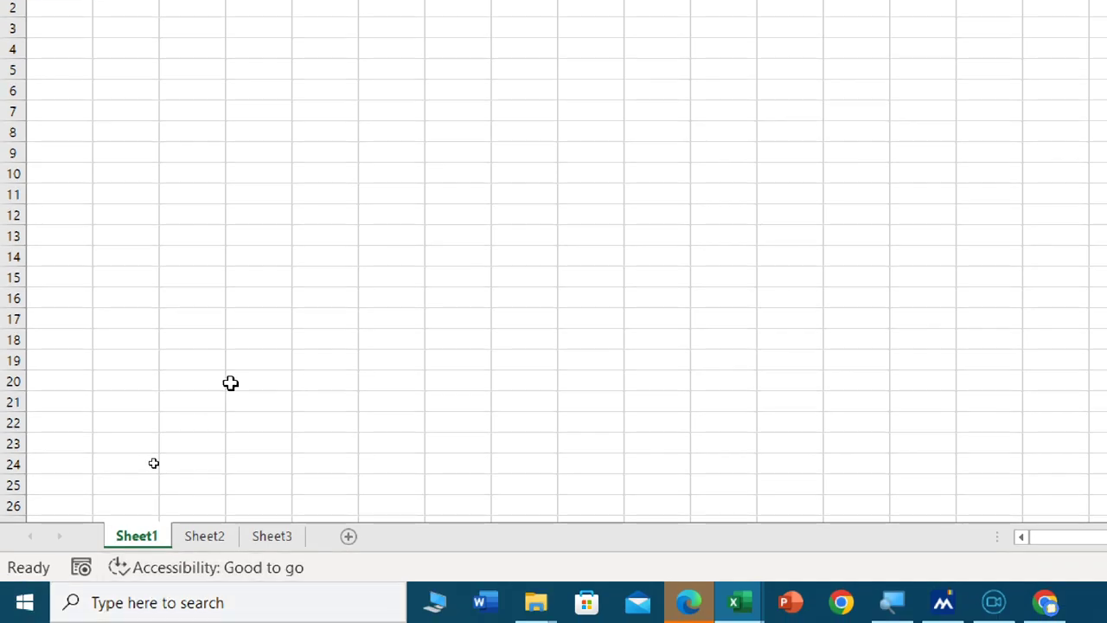
pyautogui.keyDown('ctrl'); pyautogui.click(207, 538); pyautogui.keyUp('ctrl')
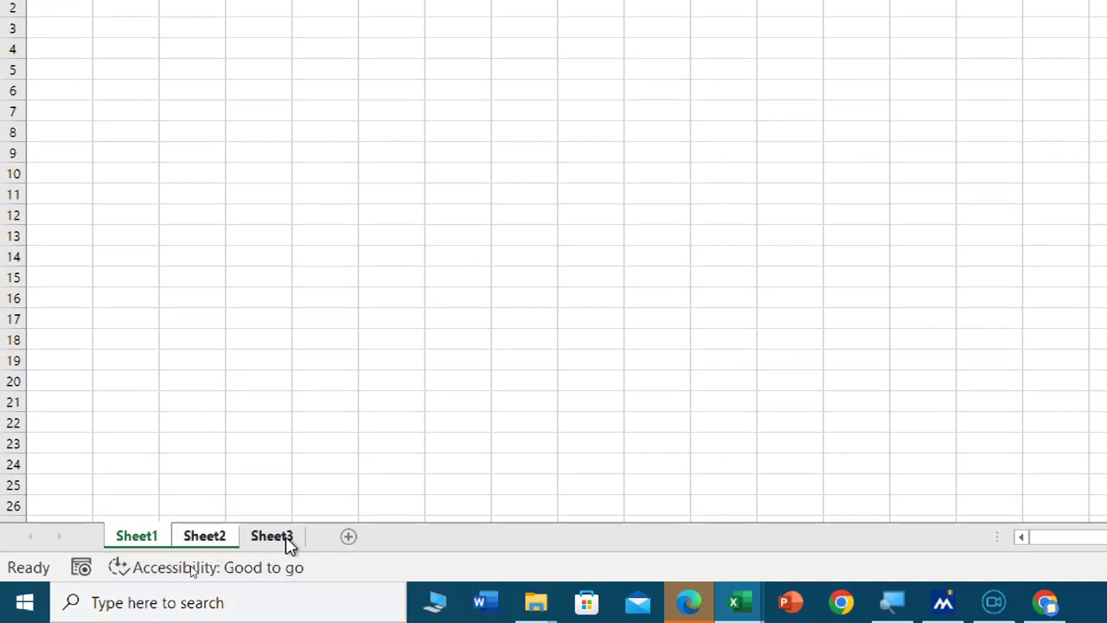
pyautogui.keyDown('ctrl'); pyautogui.click(277, 538); pyautogui.keyUp('ctrl')
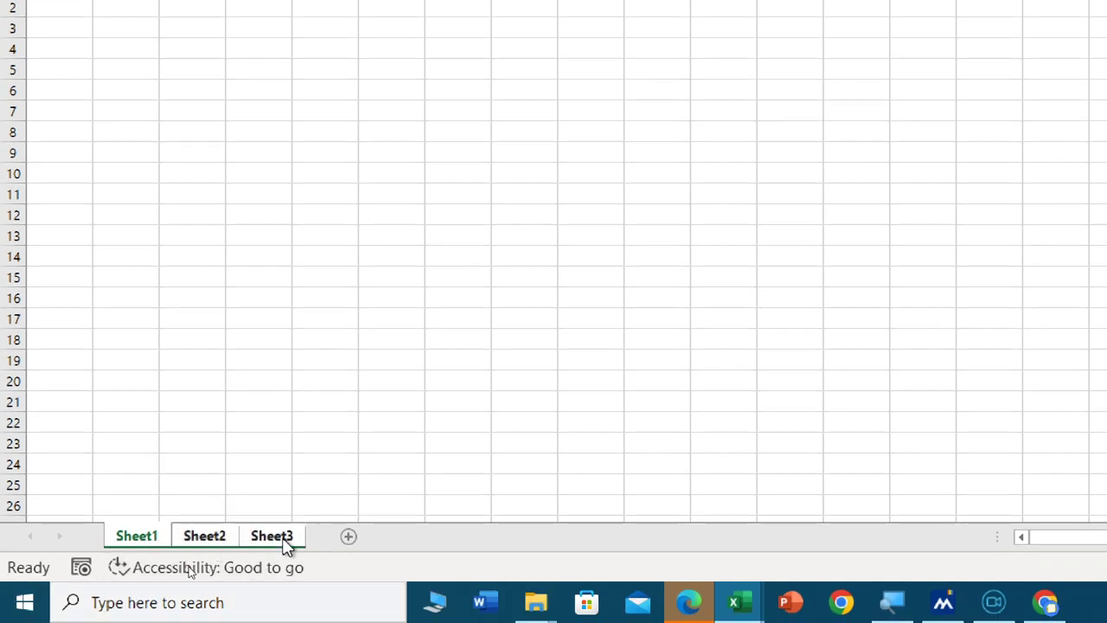
pyautogui.click(134, 536)
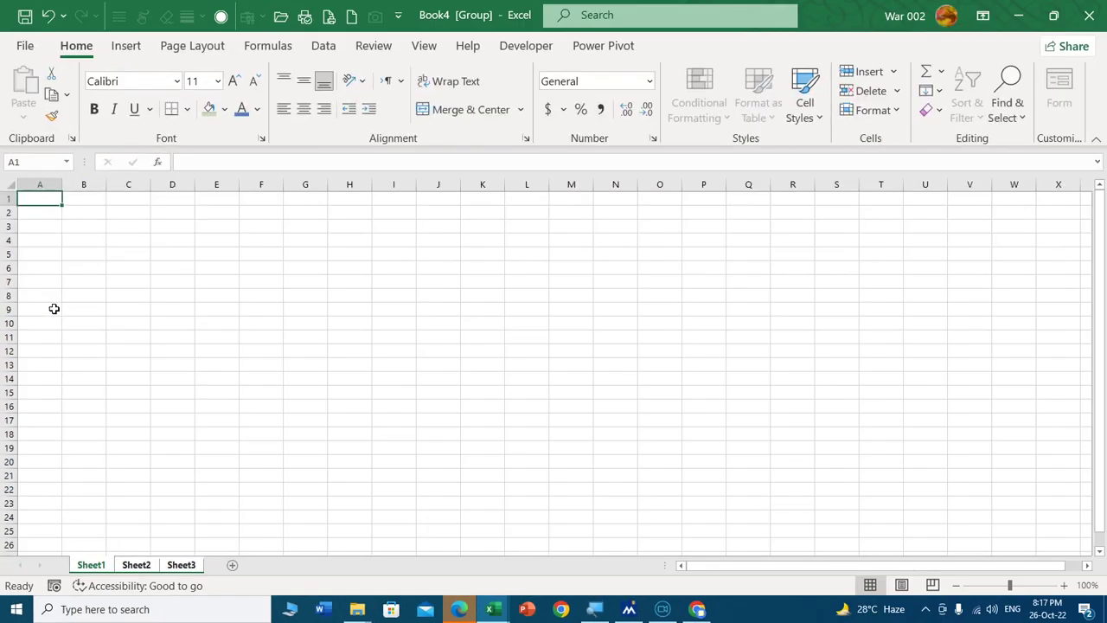
# Fill A1 dark gold, then merge B1:M1 and fill the band light blue.
pyautogui.click(224, 109)
pyautogui.click(315, 227)
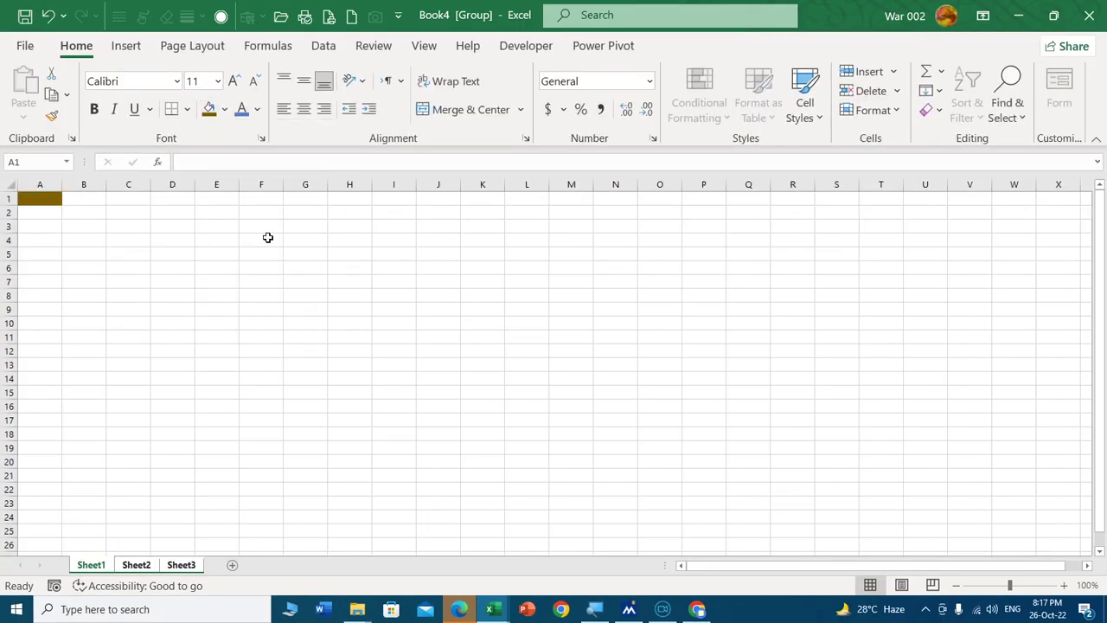
pyautogui.moveTo(93, 199); pyautogui.dragTo(583, 188)
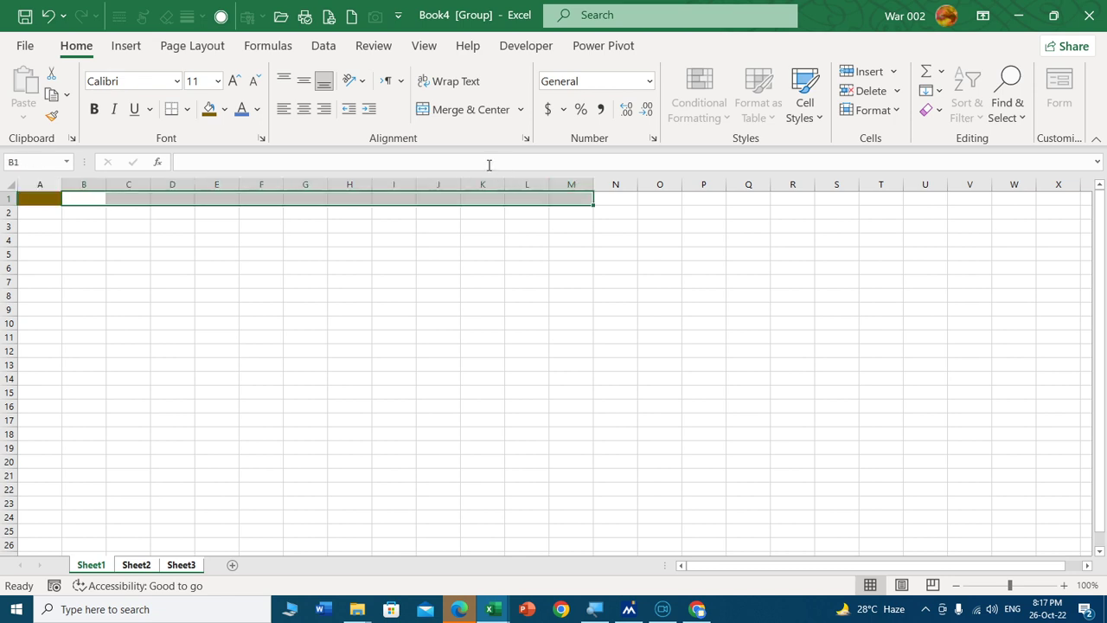
pyautogui.click(473, 111)
pyautogui.click(222, 113)
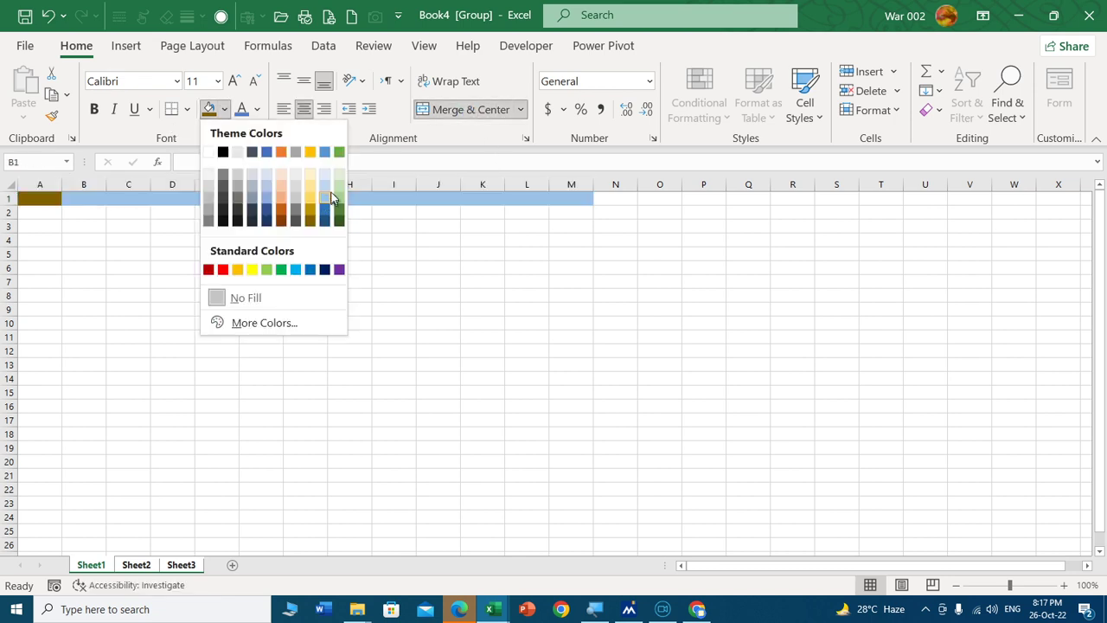
pyautogui.click(326, 183)
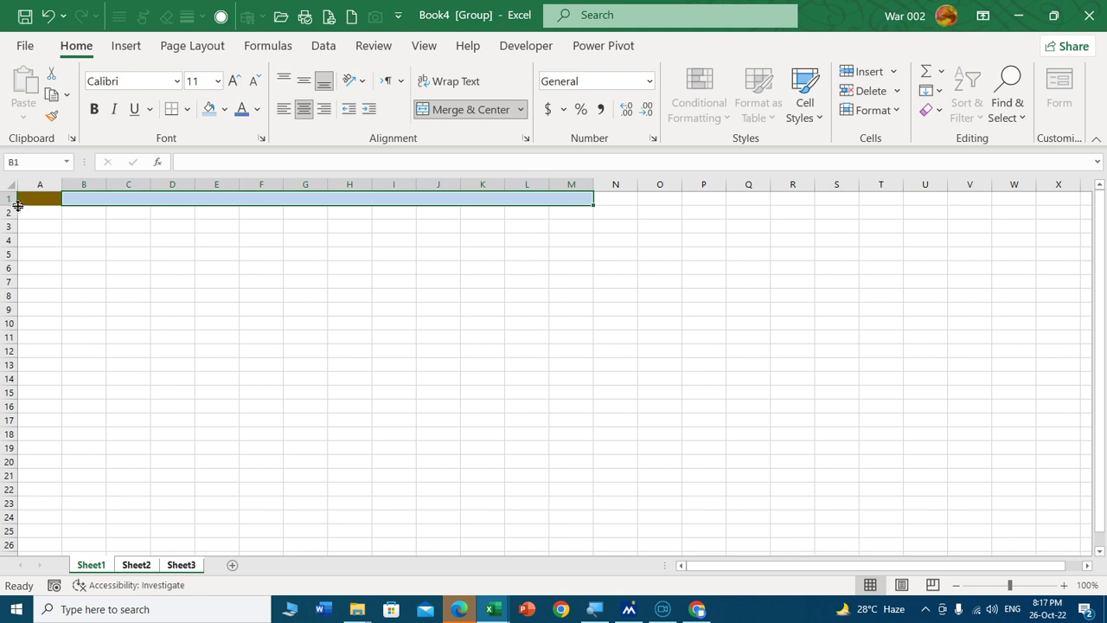
# Make row 1 much taller and set the title band to italic Arial Black, middle-aligned.
pyautogui.moveTo(12, 204); pyautogui.dragTo(12, 236)
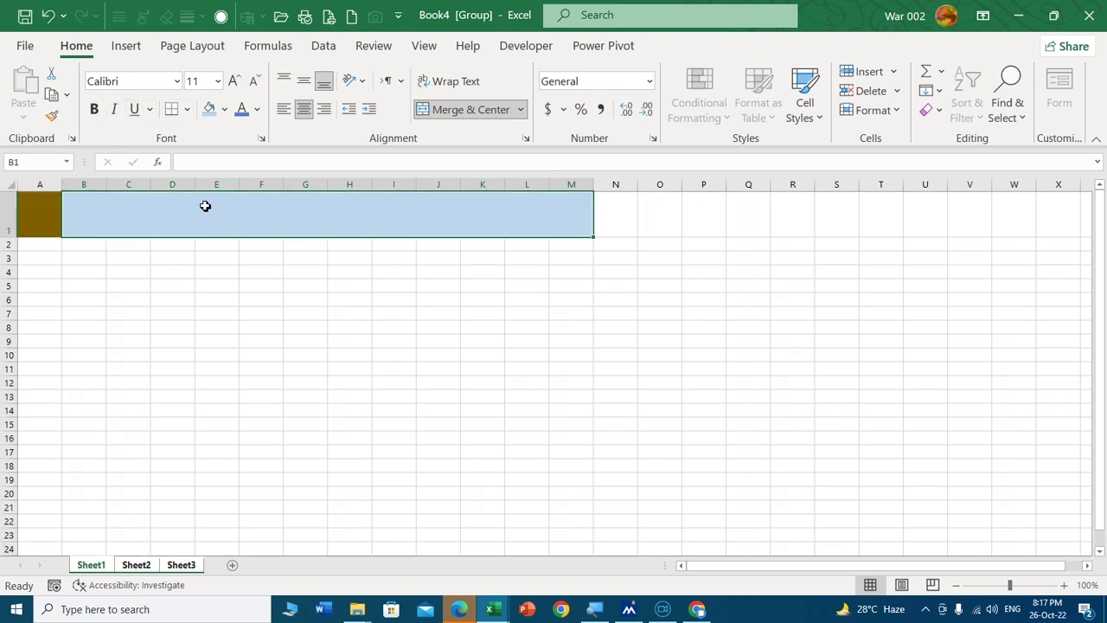
pyautogui.click(154, 244)
pyautogui.click(112, 218)
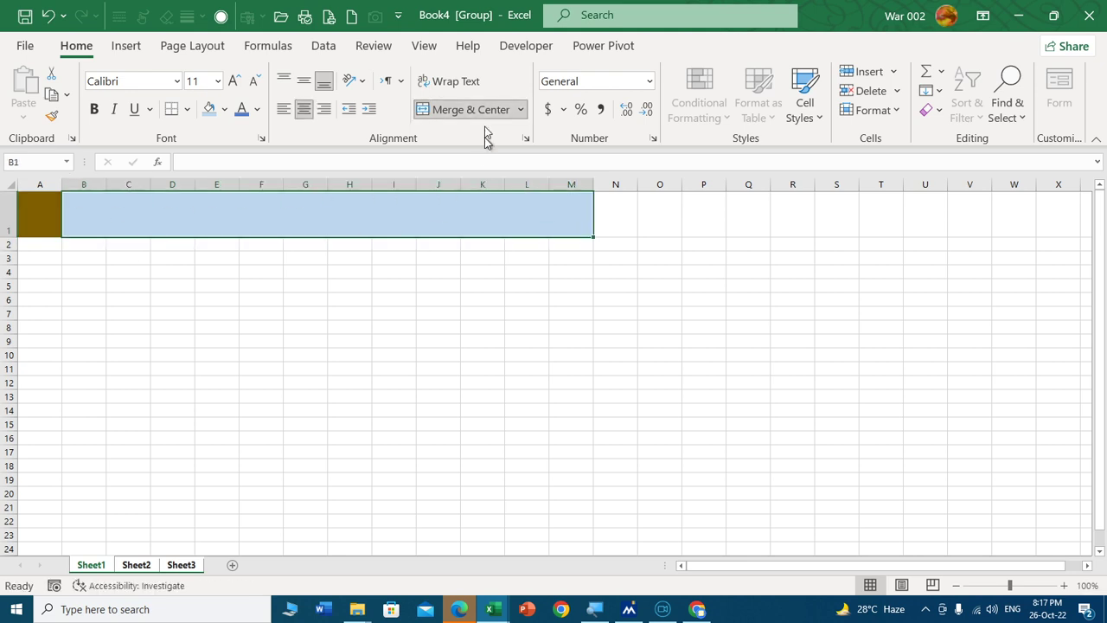
pyautogui.click(176, 80)
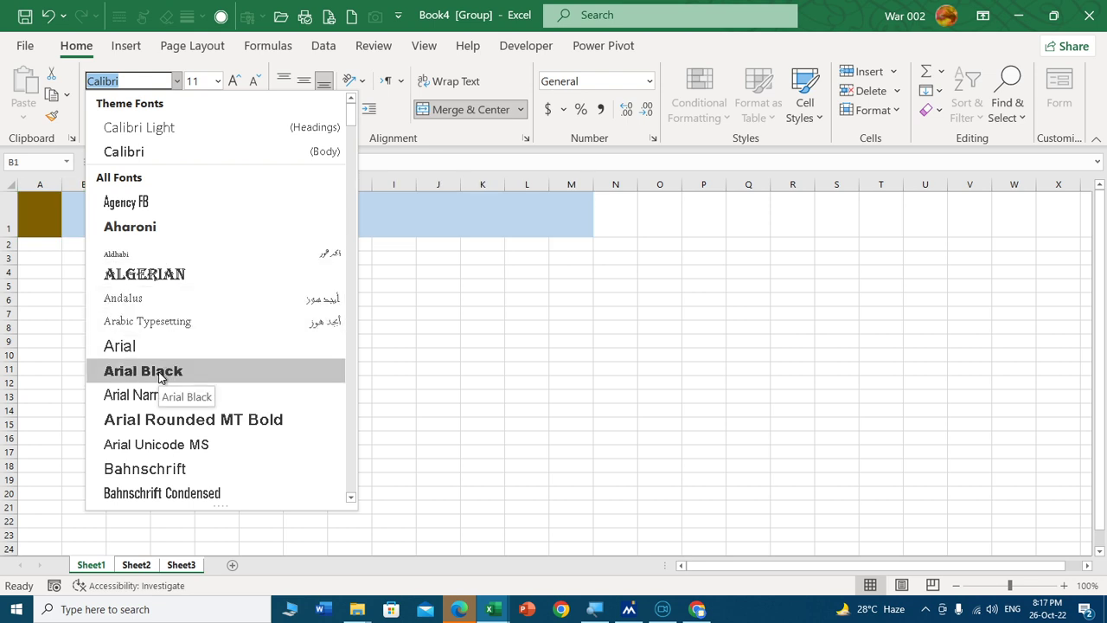
pyautogui.click(161, 373)
pyautogui.click(304, 81)
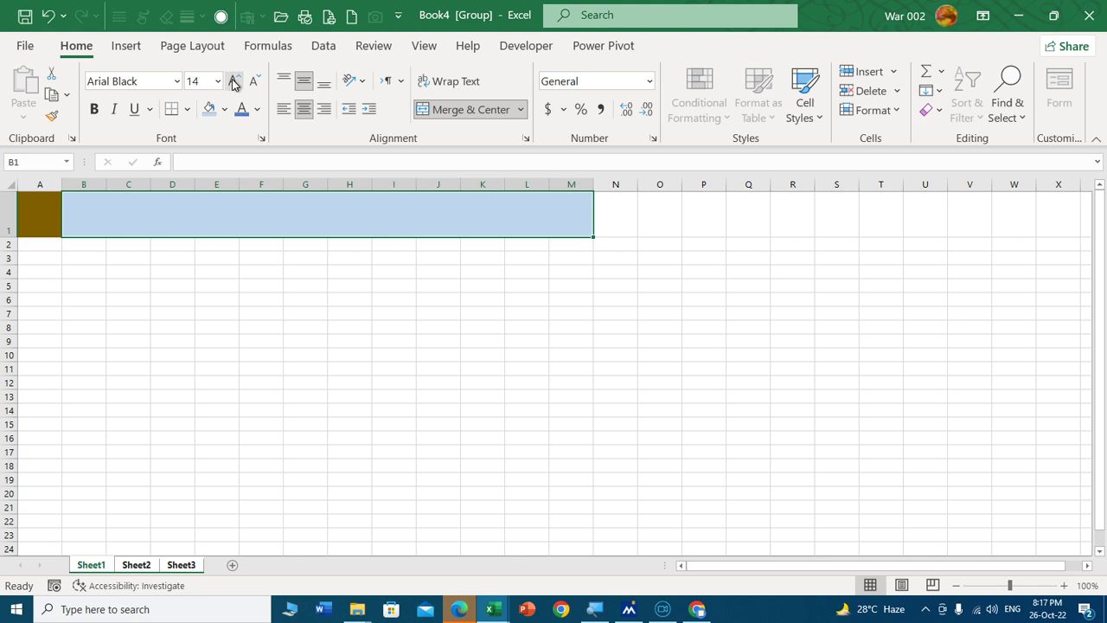
pyautogui.click(113, 109)
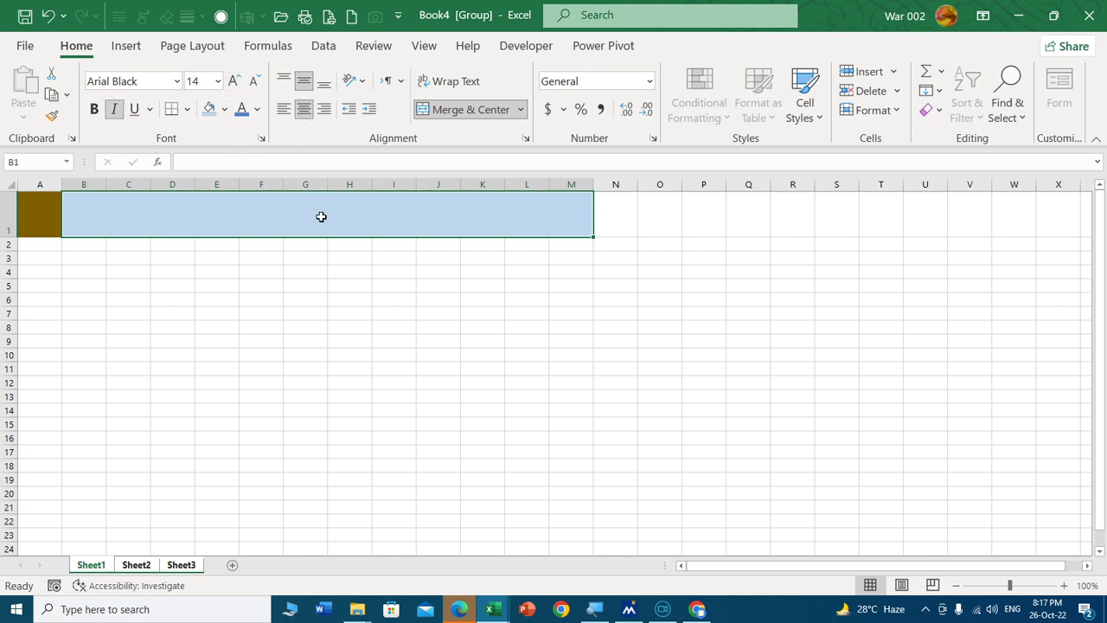
# Enter the title '10 new and advance Excel Time Saving Tips' in B1 and ungroup the sheets.
pyautogui.write('10')
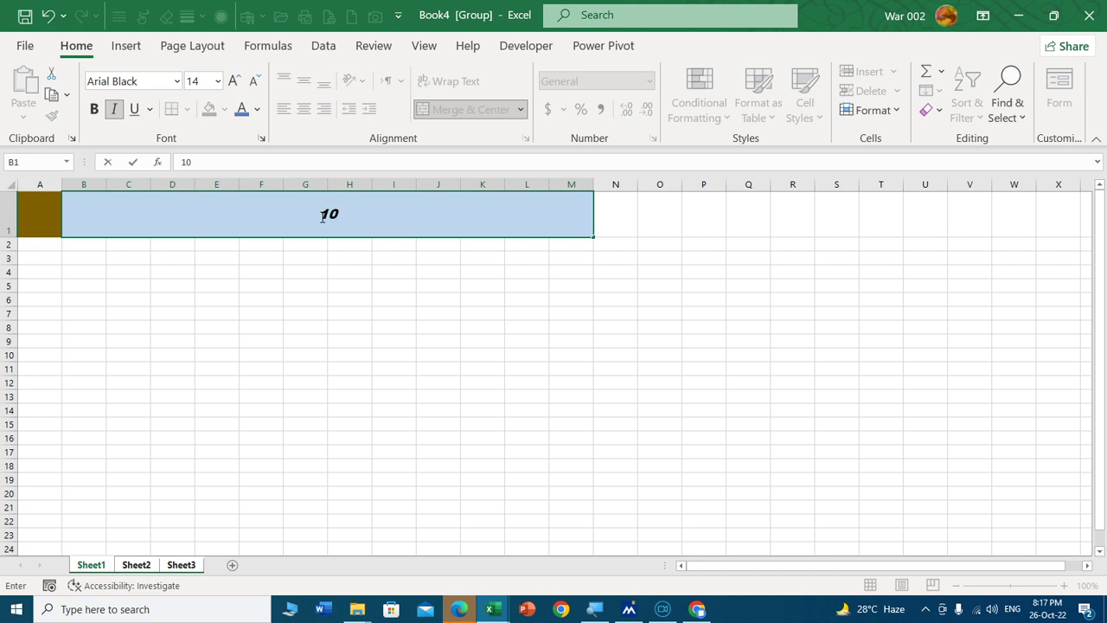
pyautogui.write(' new and ad')
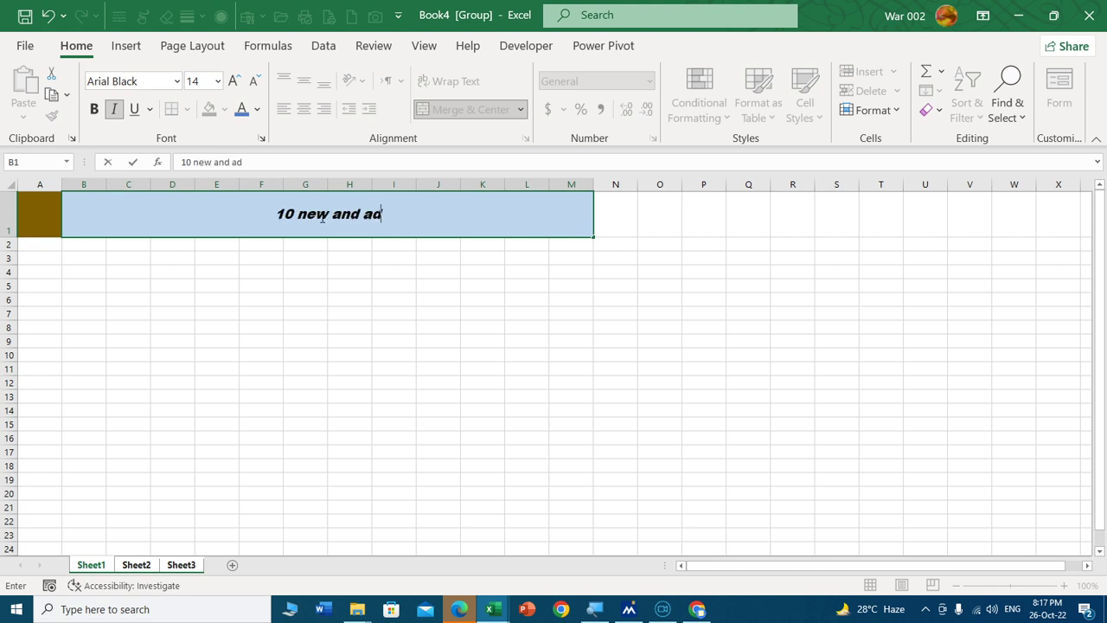
pyautogui.write('vance Exce')
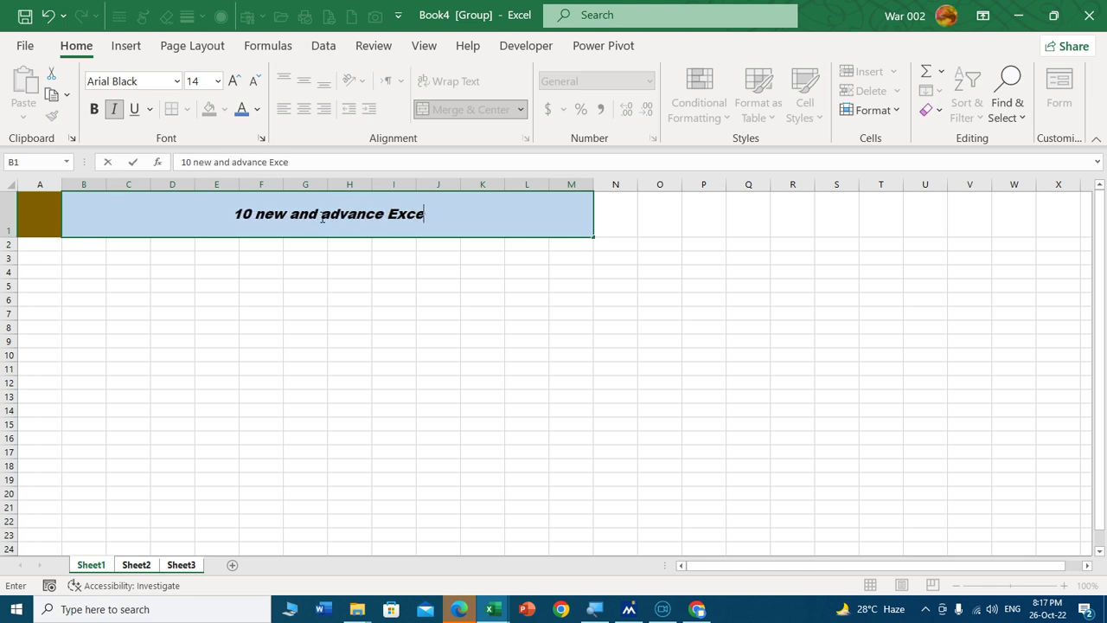
pyautogui.write('l Time Sa')
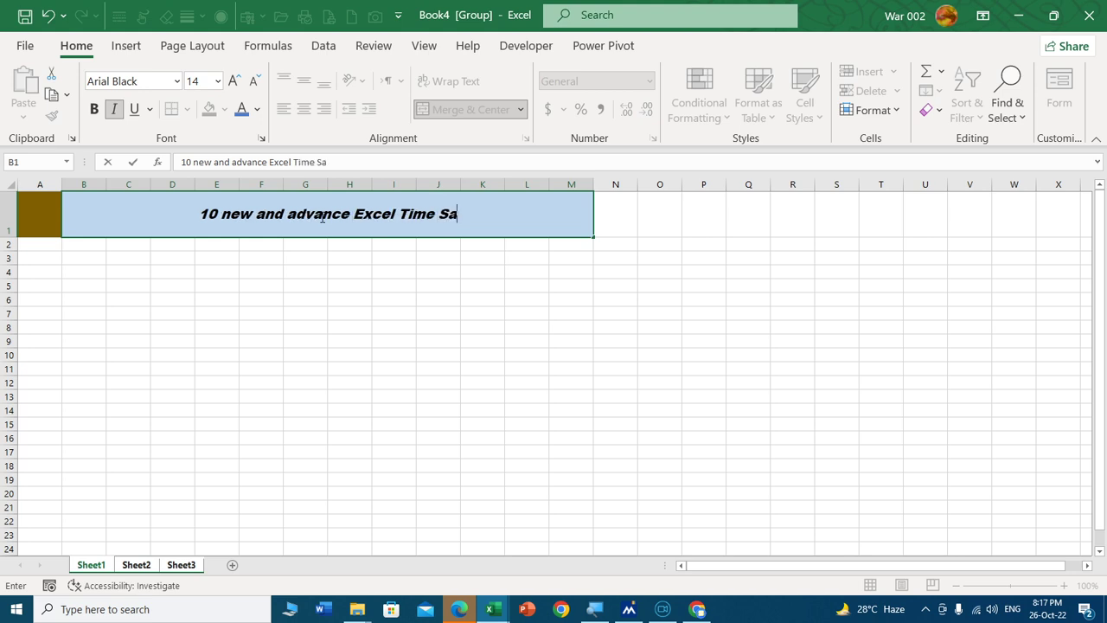
pyautogui.write('ving Ti')
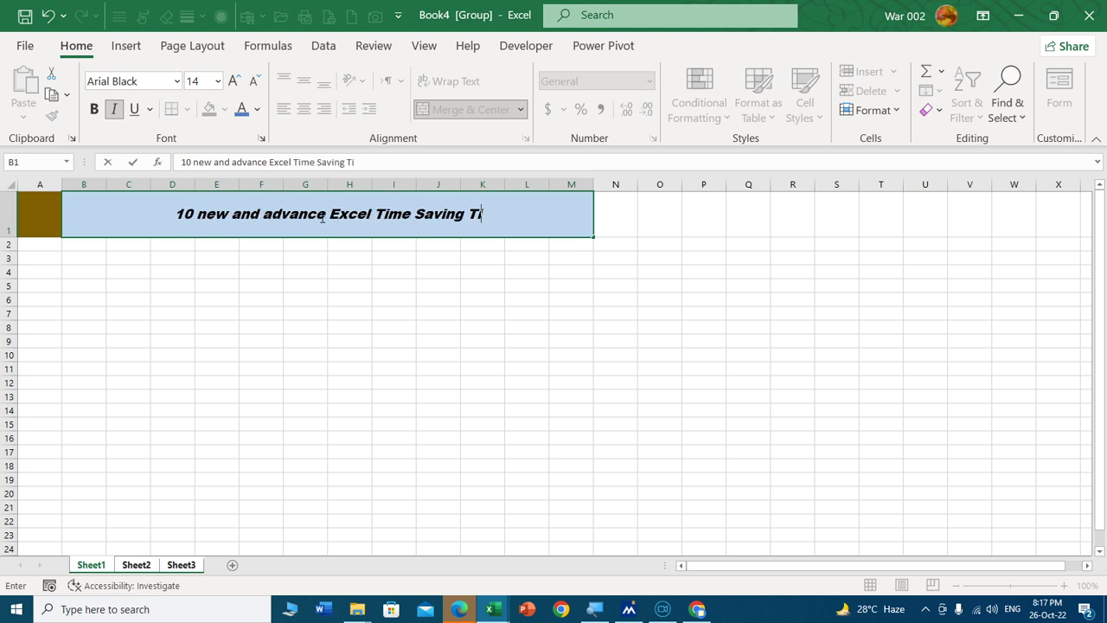
pyautogui.write('ps')
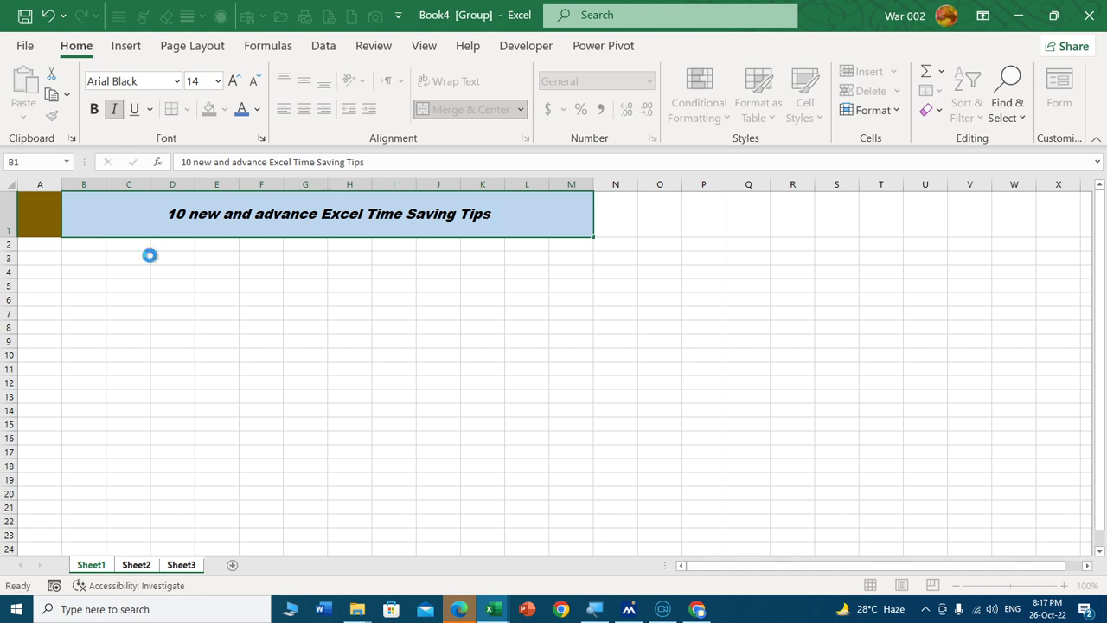
pyautogui.click(139, 272)
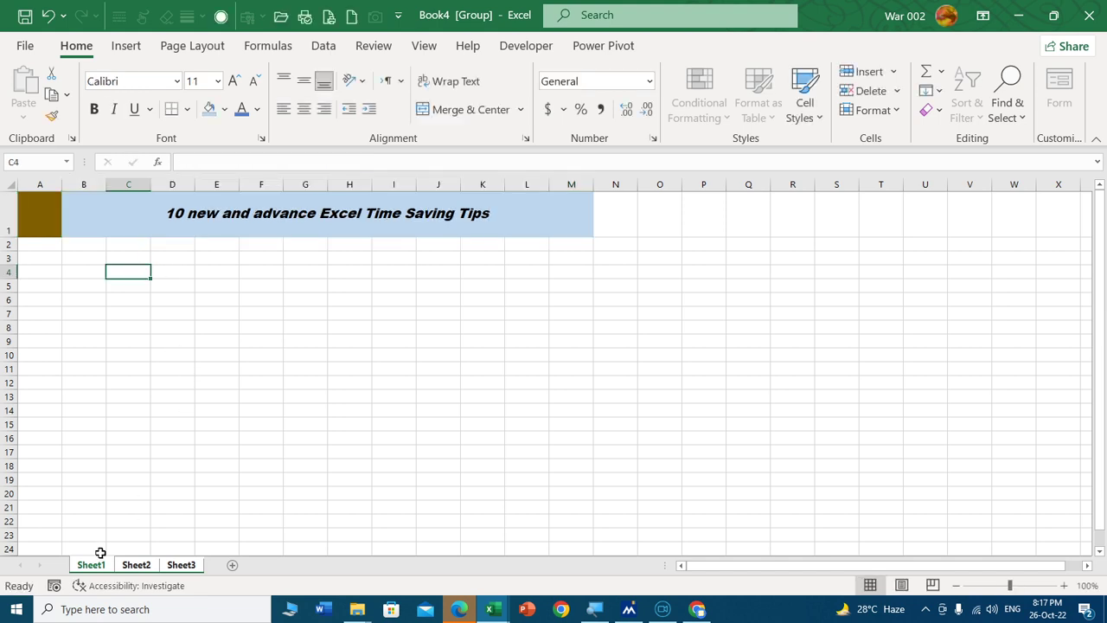
pyautogui.click(134, 567)
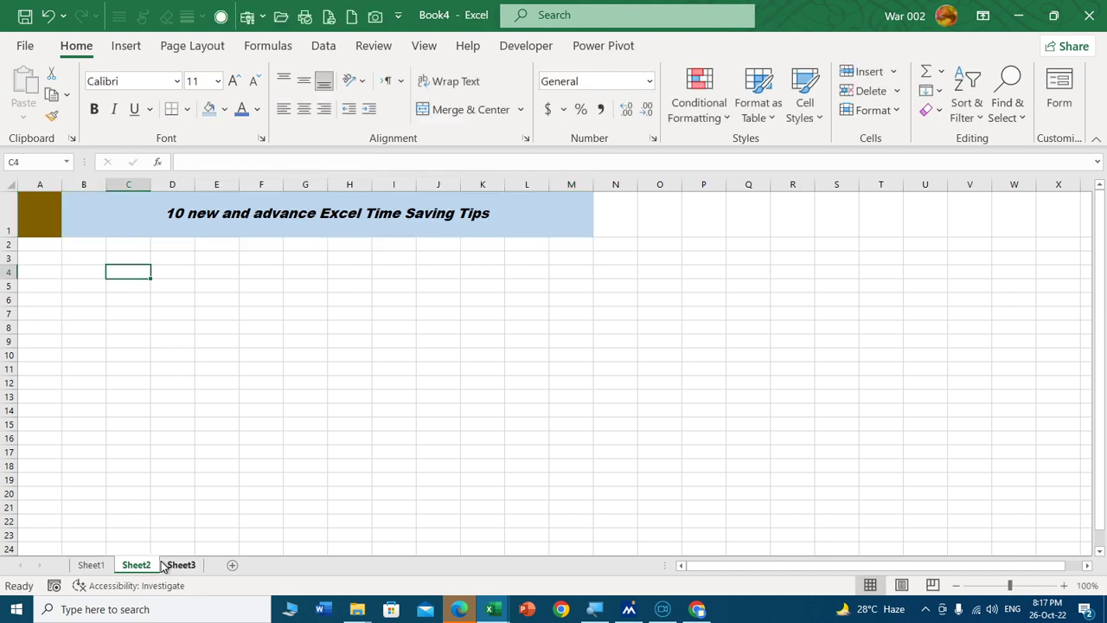
# Check the title on Sheet2 and Sheet3, ending back on Sheet1.
pyautogui.click(165, 565)
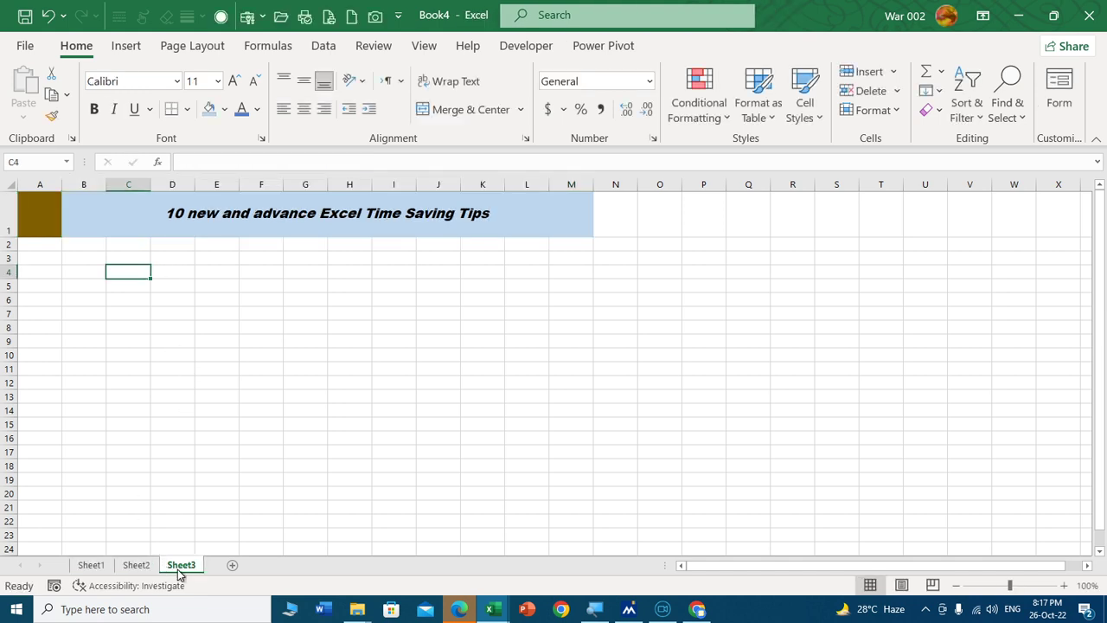
pyautogui.click(144, 568)
pyautogui.click(100, 568)
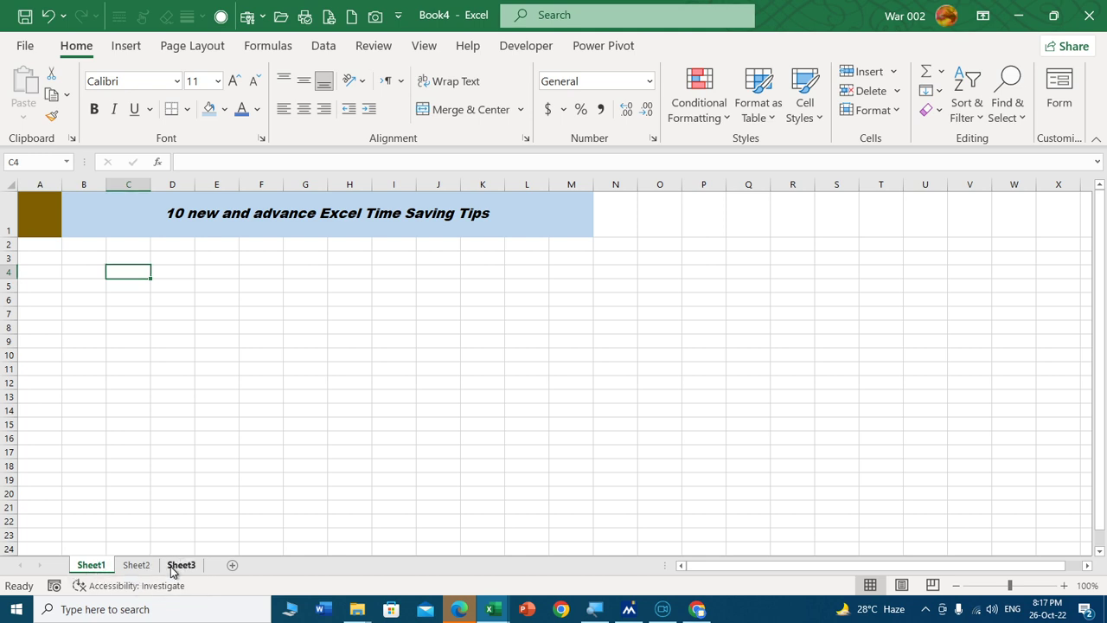
pyautogui.keyDown('ctrl'); pyautogui.click(136, 565); pyautogui.keyUp('ctrl')
pyautogui.click(140, 566)
pyautogui.click(183, 566)
pyautogui.click(91, 565)
# Group Sheet2 with Sheet1 and enter headers Emp-ID, Name, Salary in C4:E4.
pyautogui.keyDown('ctrl'); pyautogui.click(136, 565); pyautogui.keyUp('ctrl')
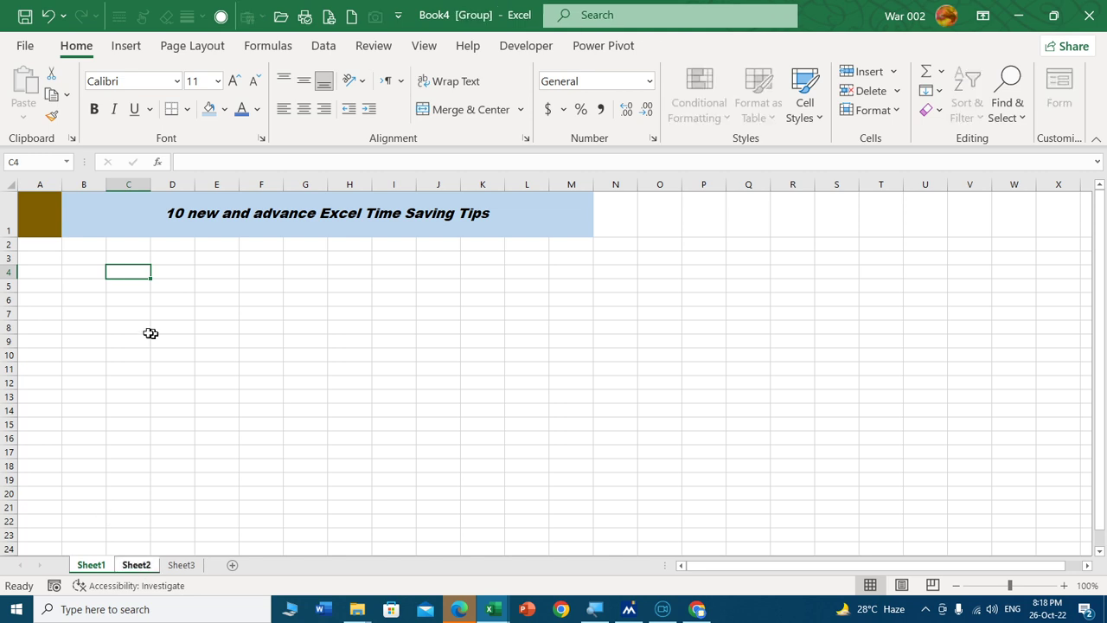
pyautogui.write('Emp-ID')
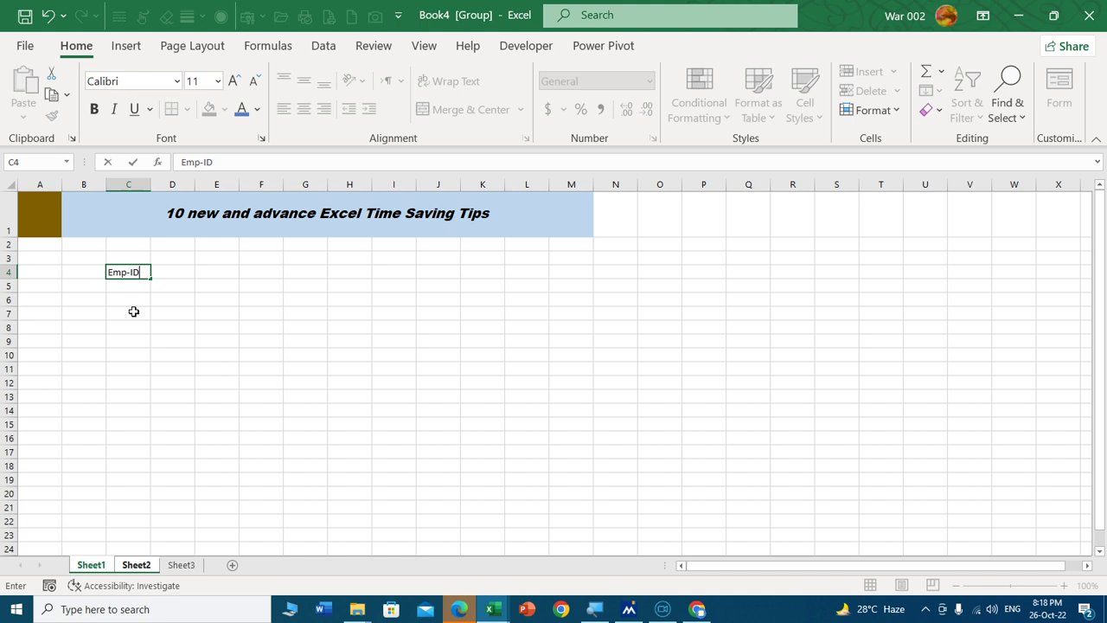
pyautogui.press('Tab')
pyautogui.write('Name')
pyautogui.press('Tab')
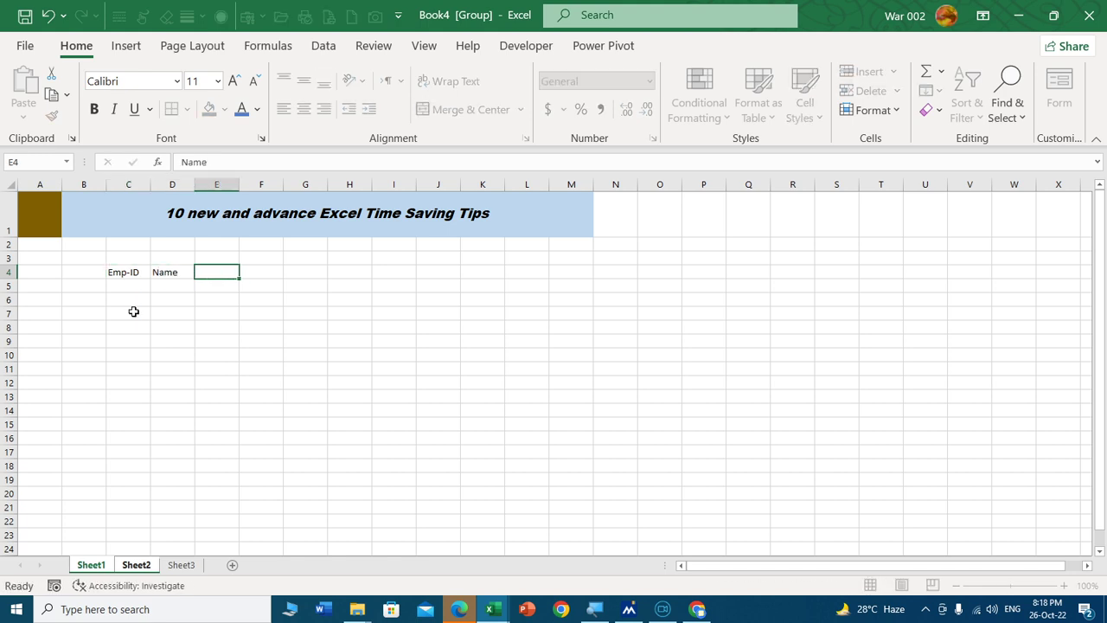
pyautogui.write('Salary')
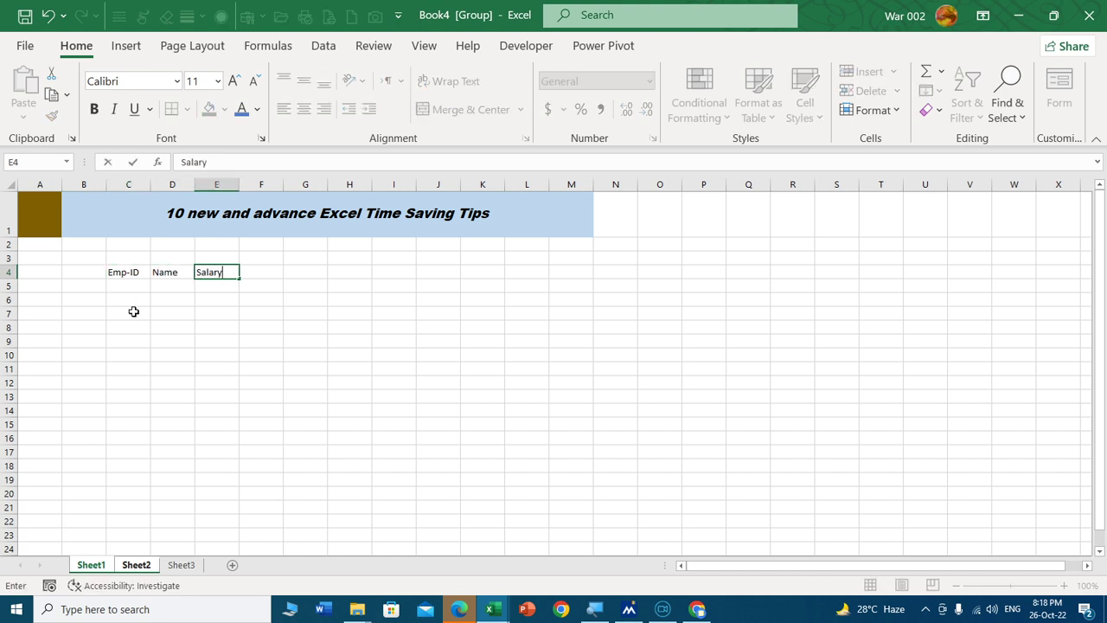
pyautogui.press('Return')
# Enter Emp-IDs 1, 2, 3 and names a, b, c below the headers.
pyautogui.press('Left')
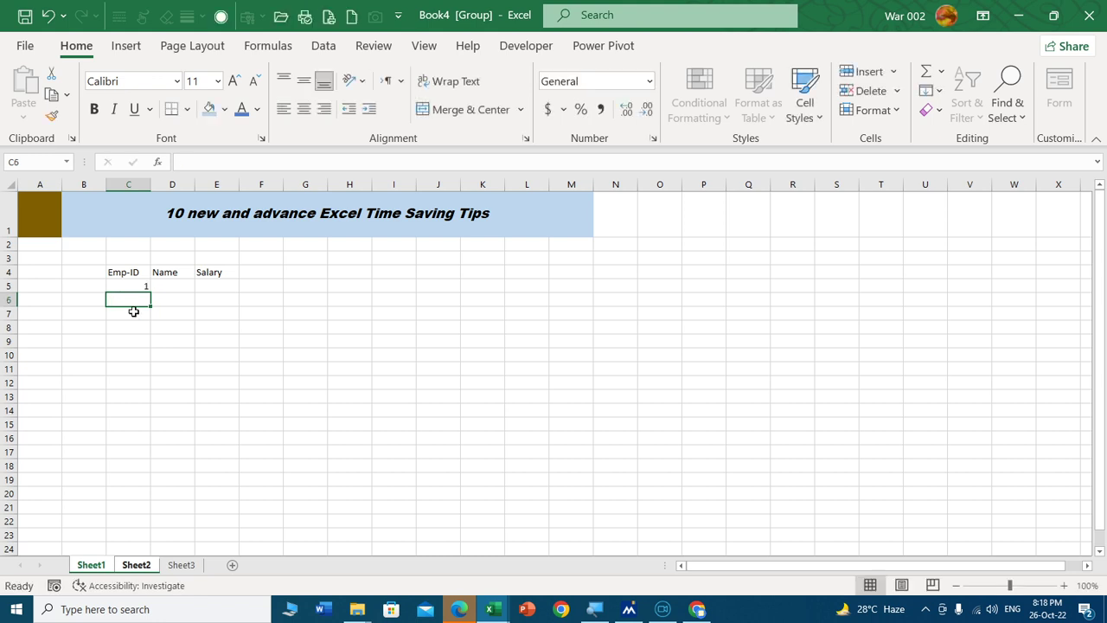
pyautogui.write('1 2 3')
pyautogui.press('Tab')
pyautogui.press('Up')
pyautogui.press('Up')
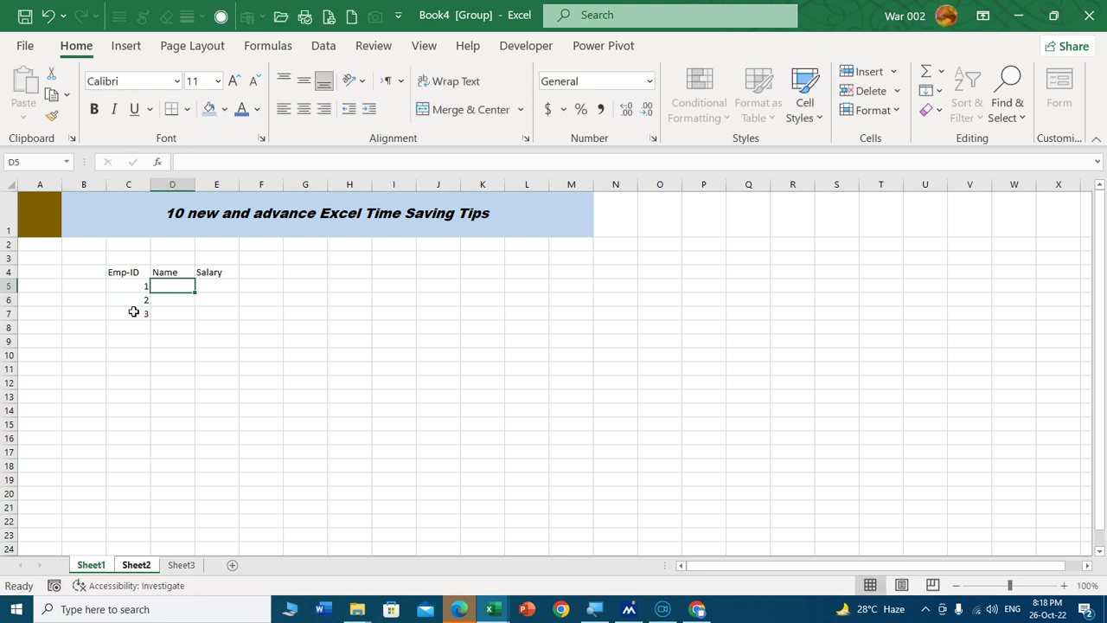
pyautogui.write('a')
pyautogui.press('Return')
pyautogui.write('b')
pyautogui.press('Return')
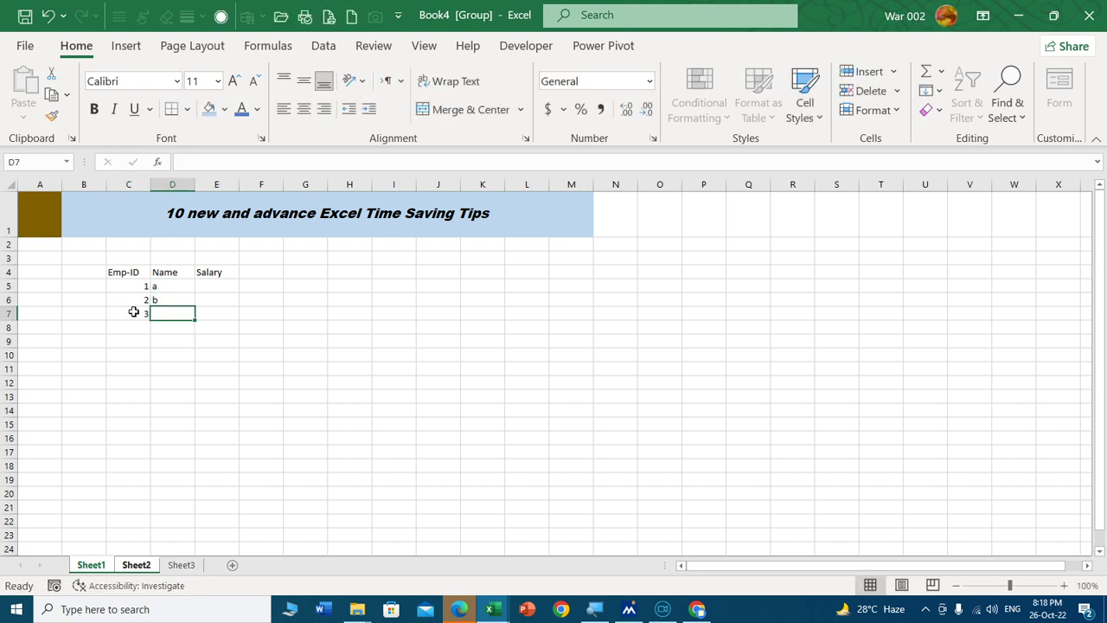
pyautogui.write('c')
pyautogui.press('Tab')
# Enter salaries 10, 20 and 30 under the Salary header.
pyautogui.press('Up')
pyautogui.press('Up')
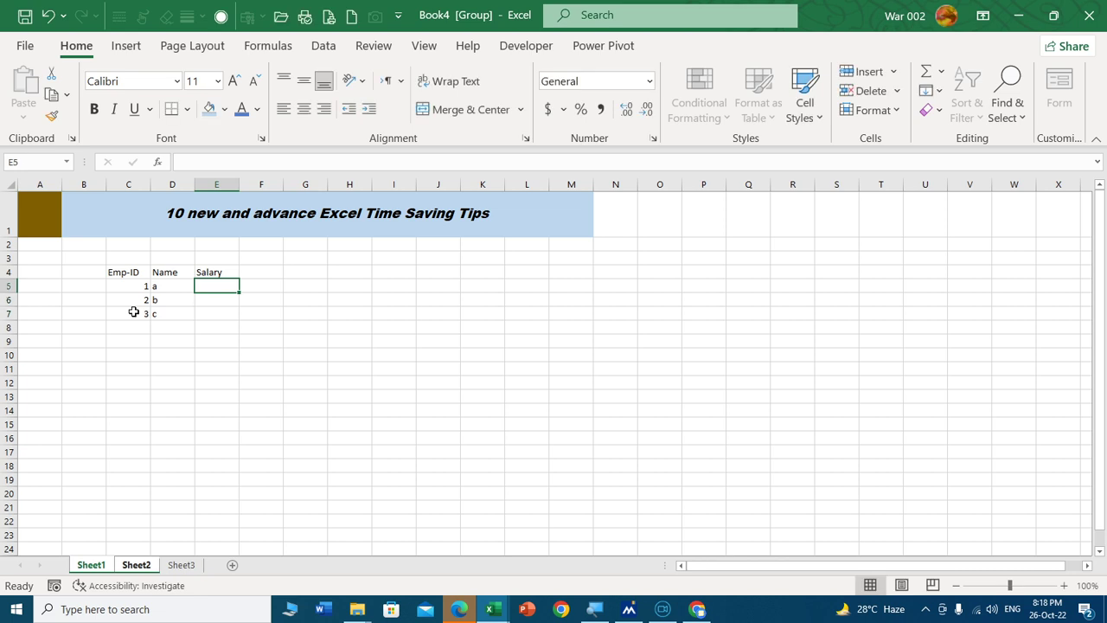
pyautogui.write('10')
pyautogui.press('Return')
pyautogui.write('20')
pyautogui.press('Return')
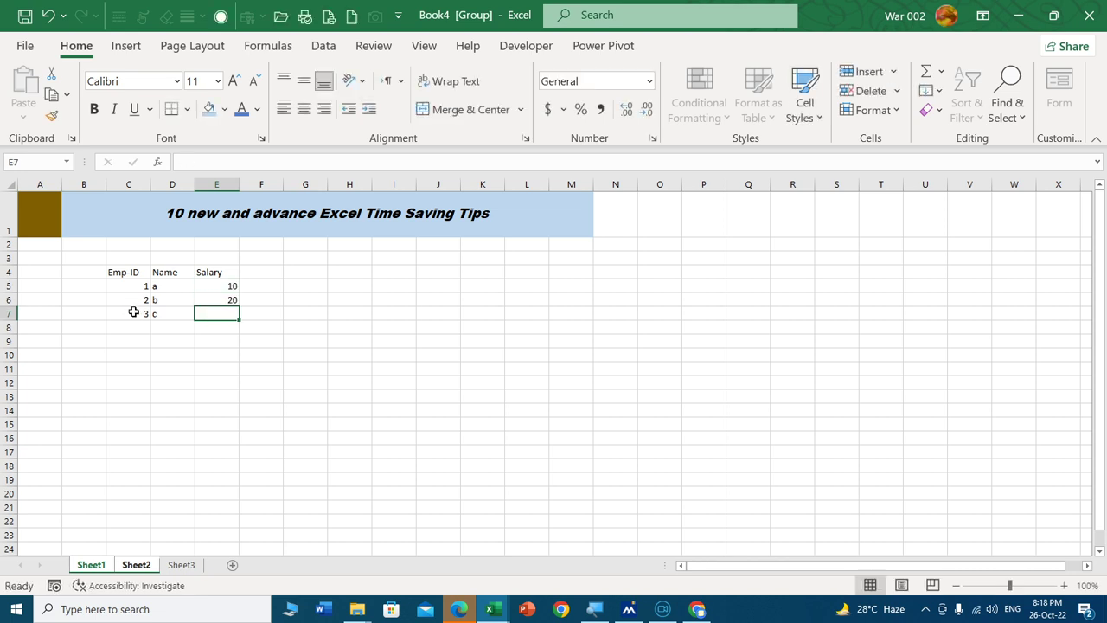
pyautogui.write('30')
pyautogui.press('Return')
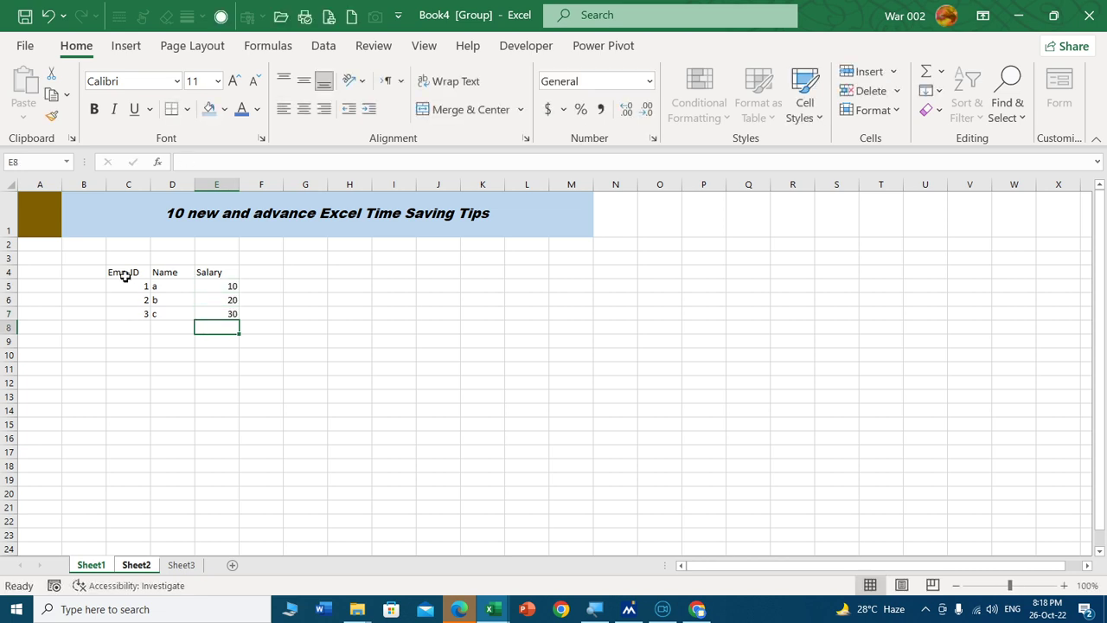
# Apply All Borders to the Emp-ID table in C4:E7.
pyautogui.moveTo(125, 276); pyautogui.dragTo(216, 286)
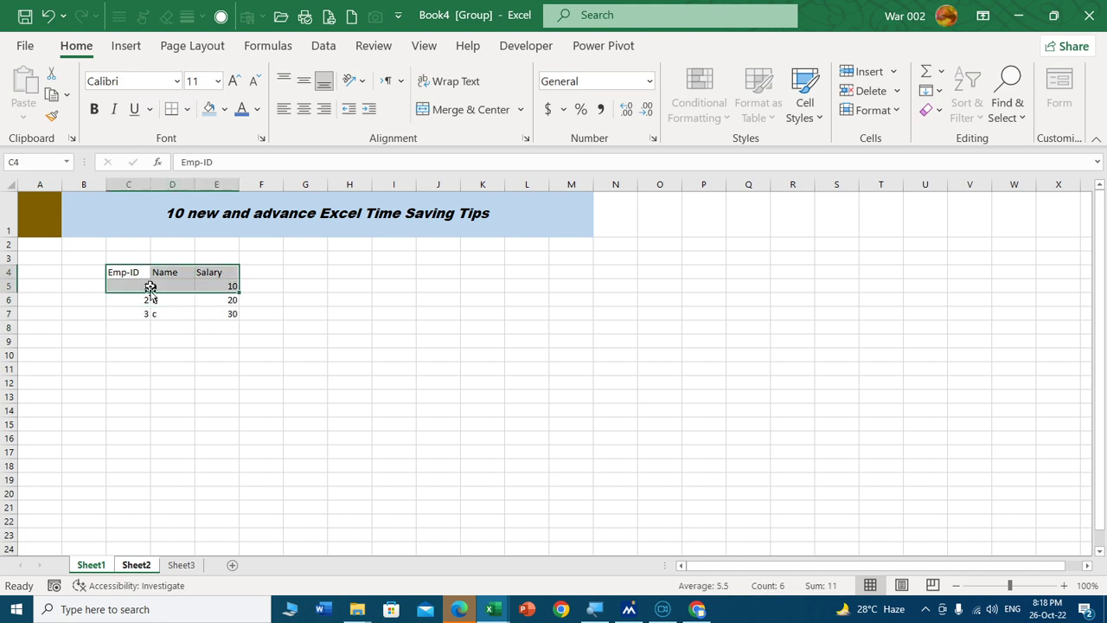
pyautogui.moveTo(138, 273); pyautogui.dragTo(223, 315)
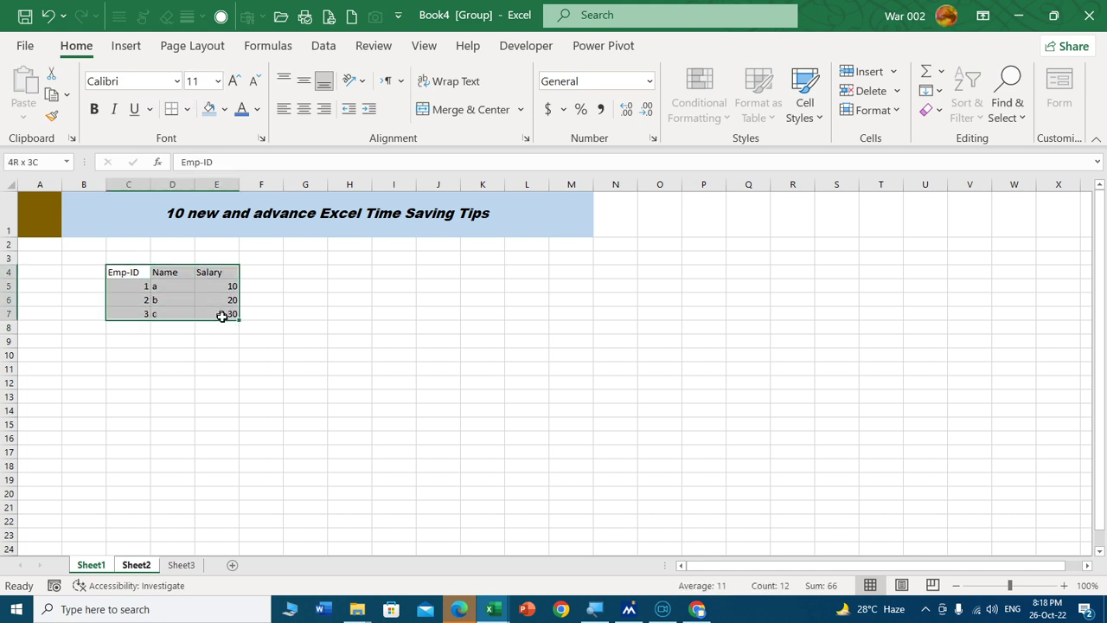
pyautogui.click(187, 109)
pyautogui.click(204, 277)
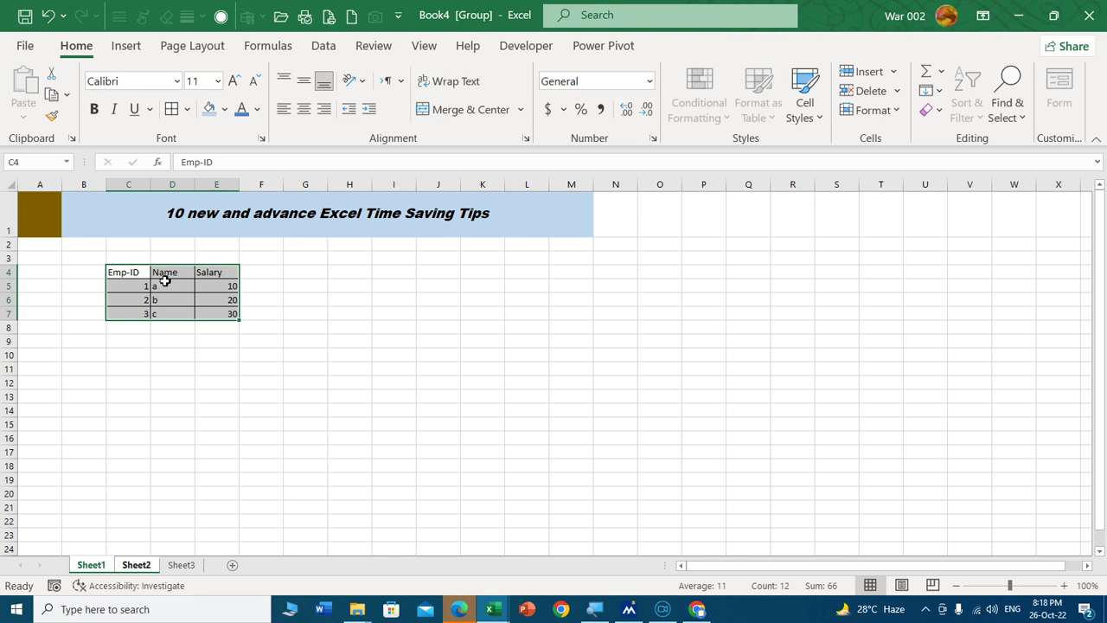
# Shade the header row C4:E4 light blue.
pyautogui.moveTo(134, 273); pyautogui.dragTo(203, 273)
pyautogui.click(208, 108)
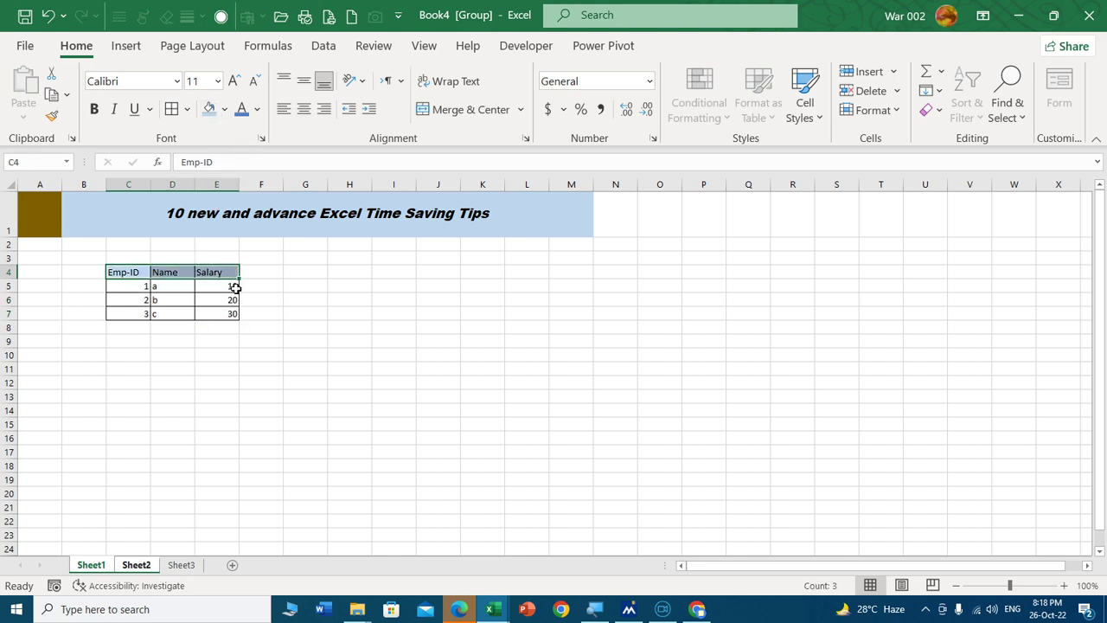
pyautogui.click(249, 342)
pyautogui.scroll(4, 341, 326)
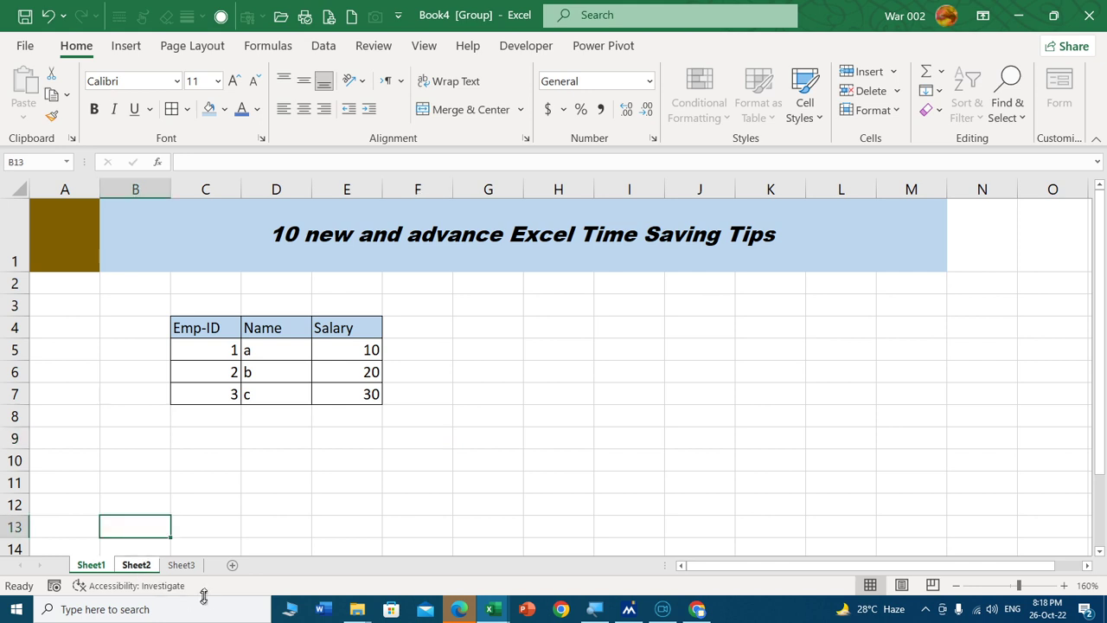
# Ungroup via Sheet3 and compare the matching Emp-ID tables on Sheet1 and Sheet2, ending on Sheet2.
pyautogui.click(181, 565)
pyautogui.click(101, 566)
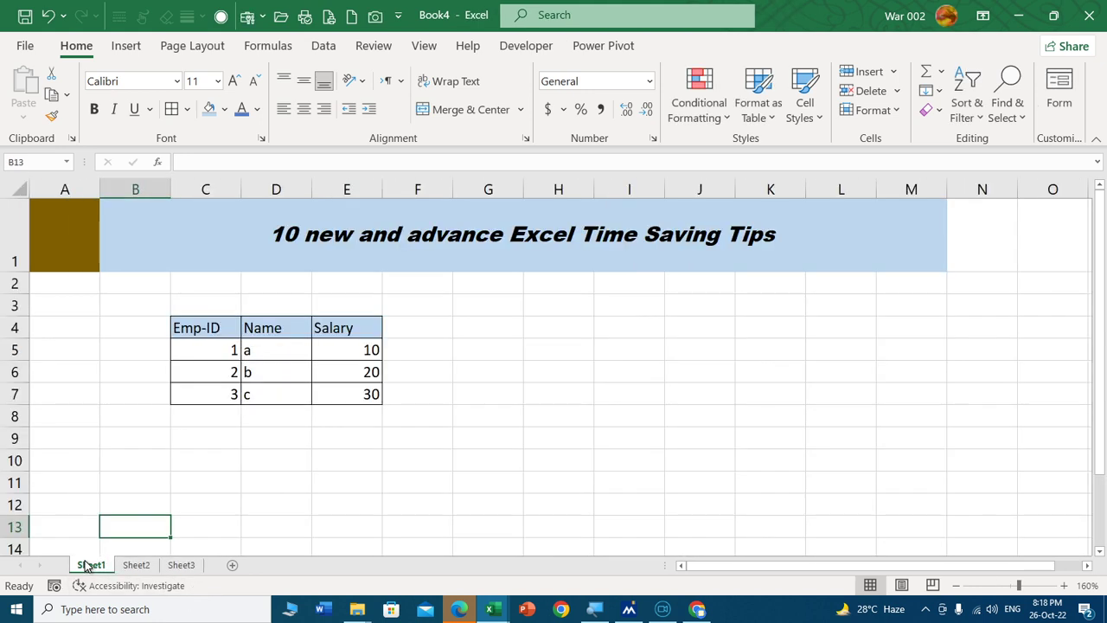
pyautogui.click(139, 566)
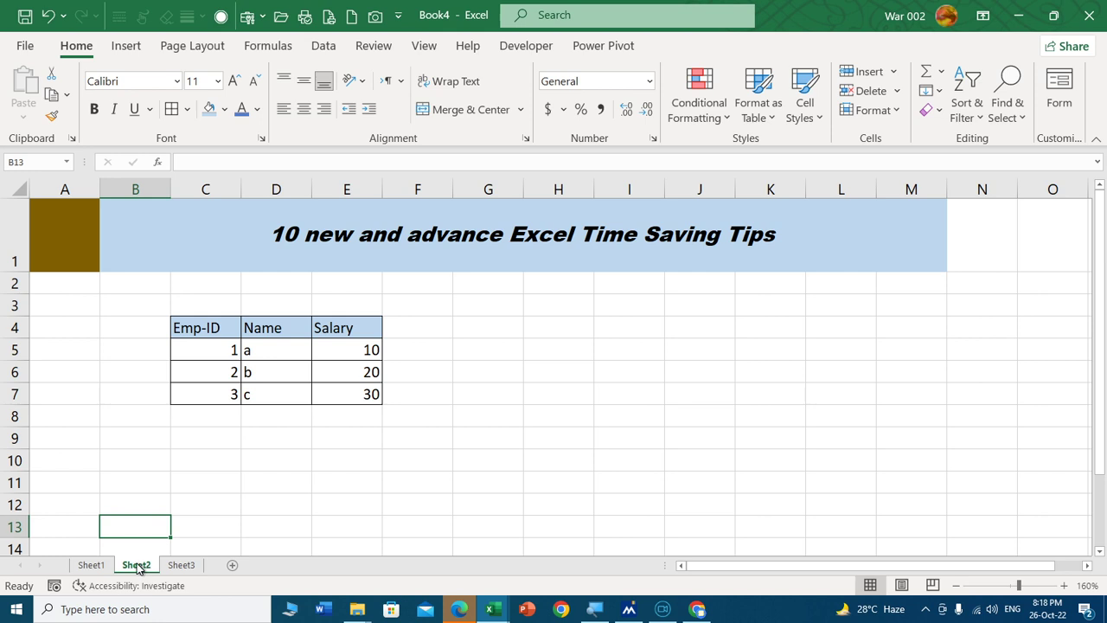
pyautogui.click(91, 567)
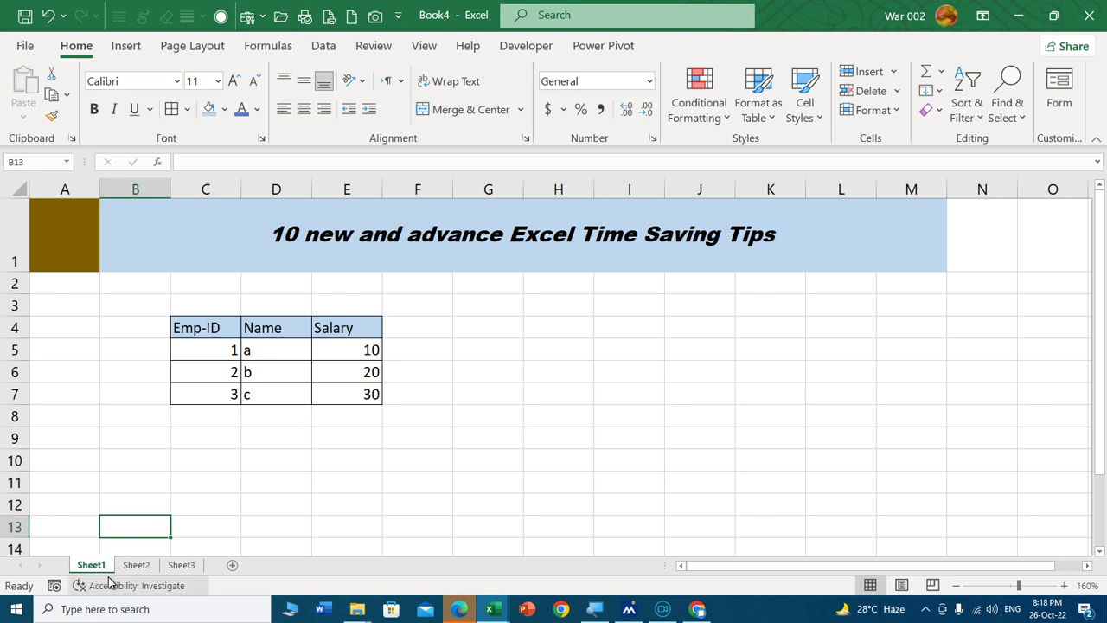
pyautogui.click(138, 569)
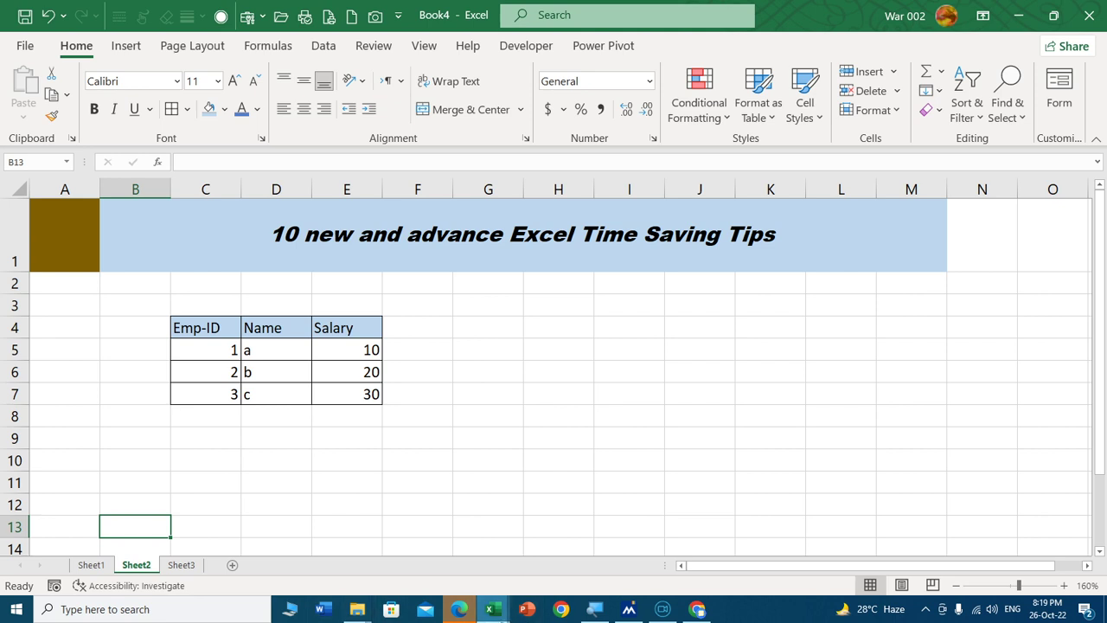
# Switch to the 'top 10 excel time saving tips' workbook and show its Camera Tool sheet.
pyautogui.moveTo(495, 616)
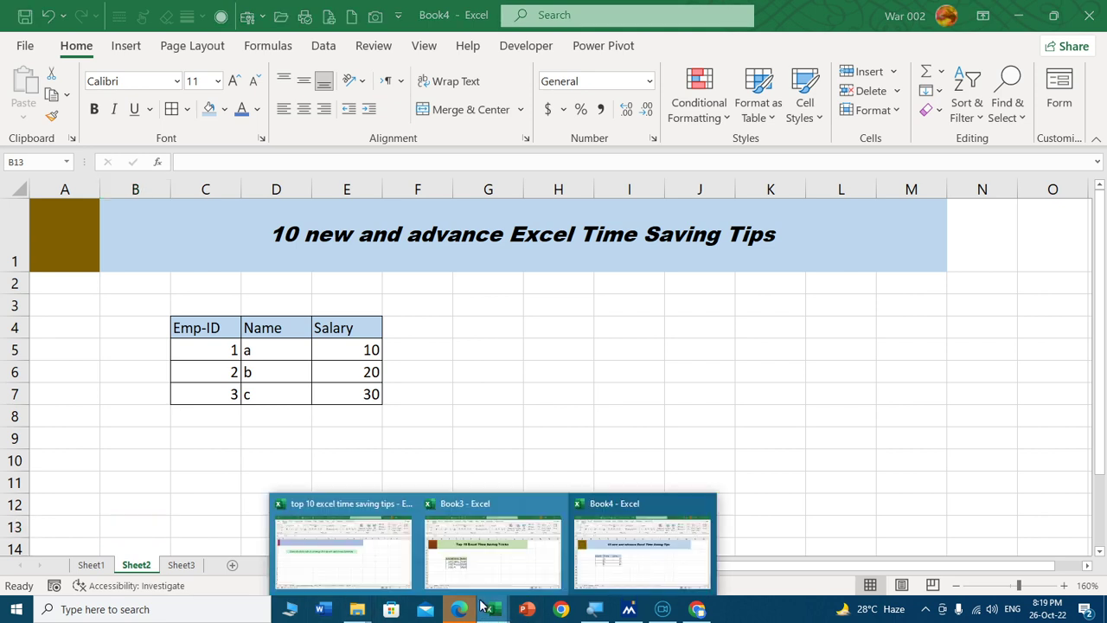
pyautogui.click(349, 579)
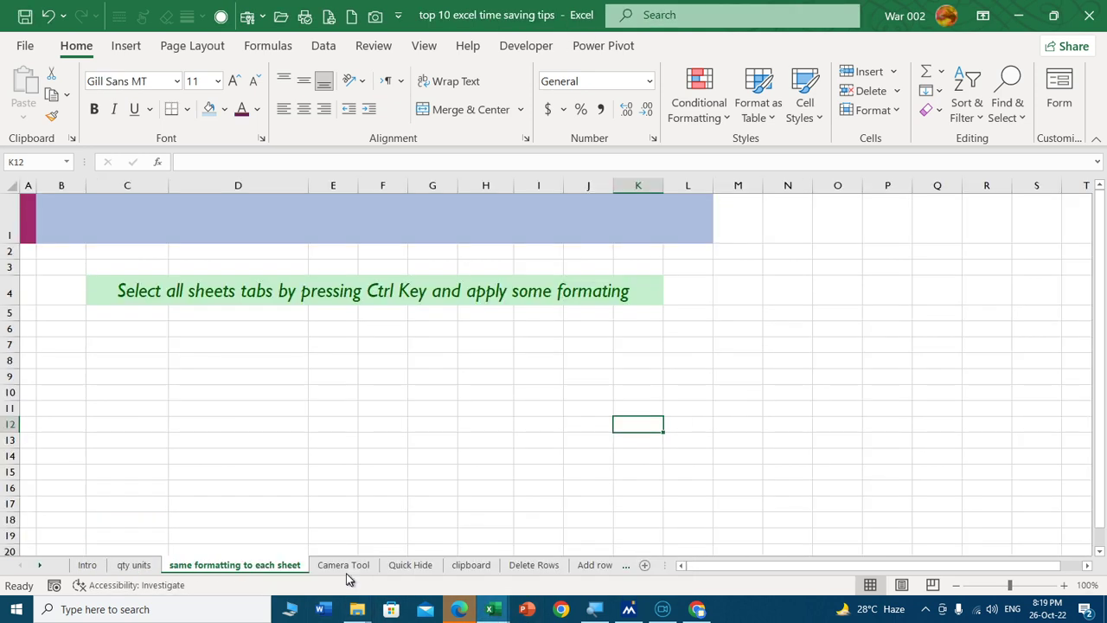
pyautogui.click(345, 567)
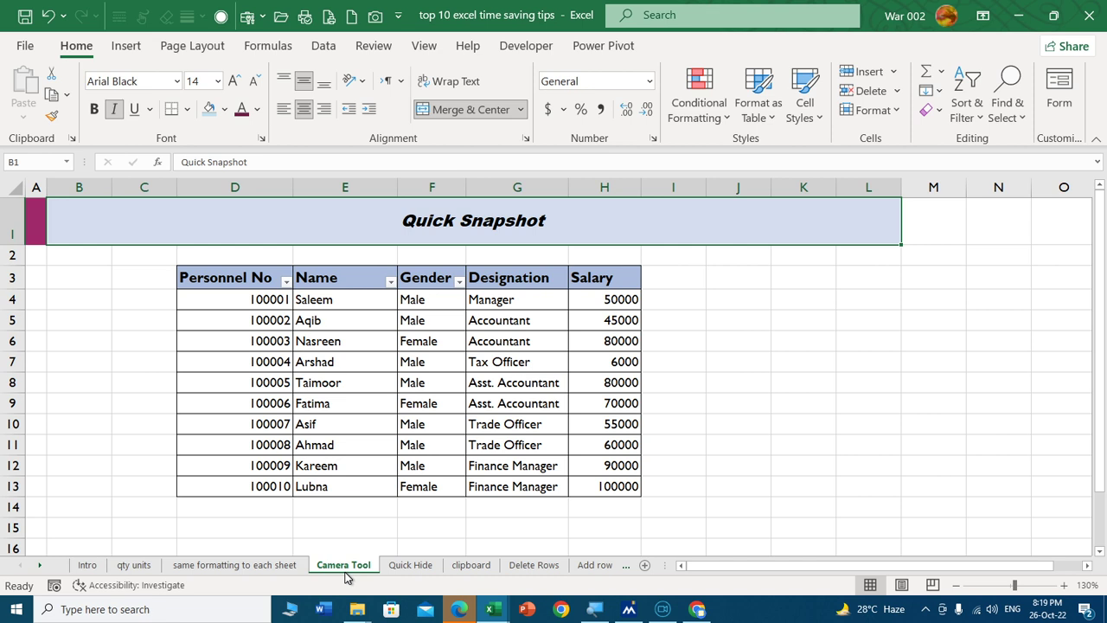
pyautogui.click(765, 399)
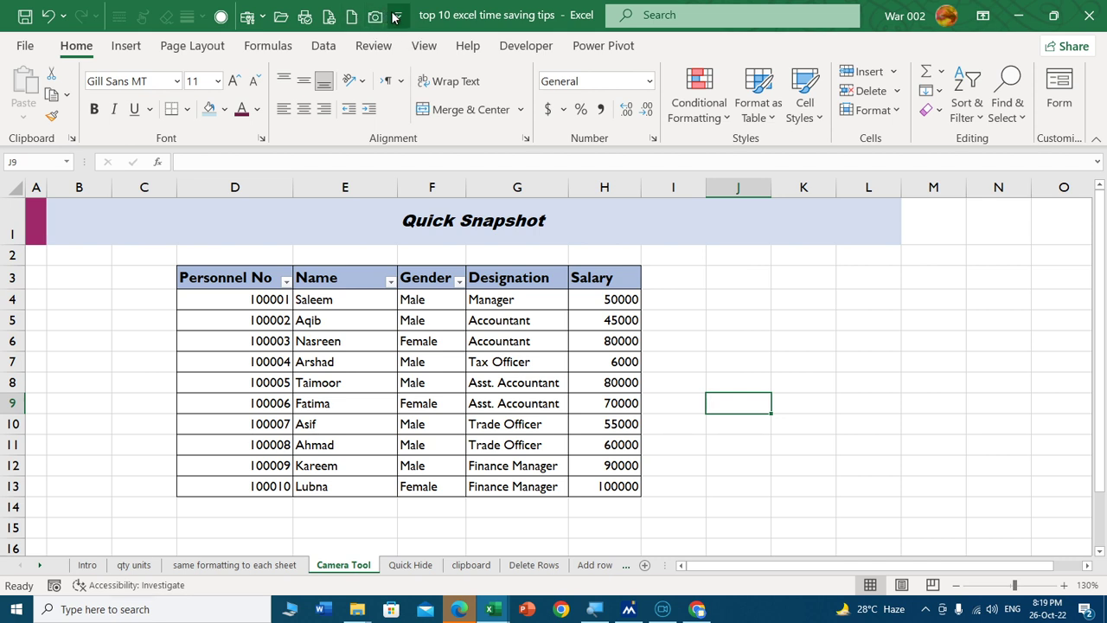
# Open the Quick Access Toolbar's More Commands settings and choose All Commands as the source.
pyautogui.click(399, 17)
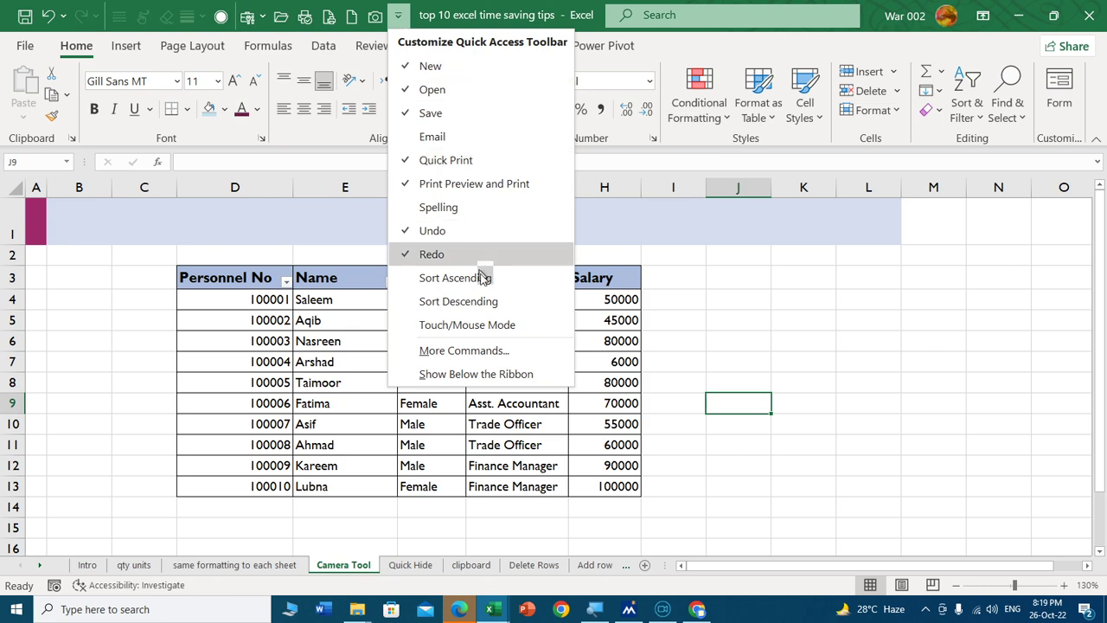
pyautogui.click(491, 353)
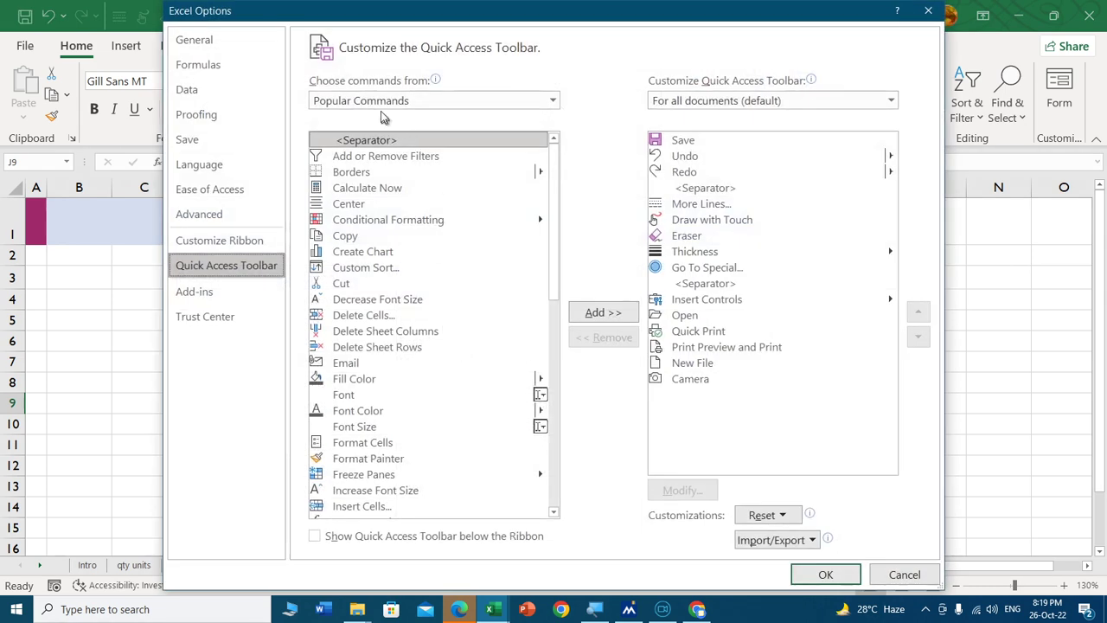
pyautogui.click(367, 104)
pyautogui.press('Escape')
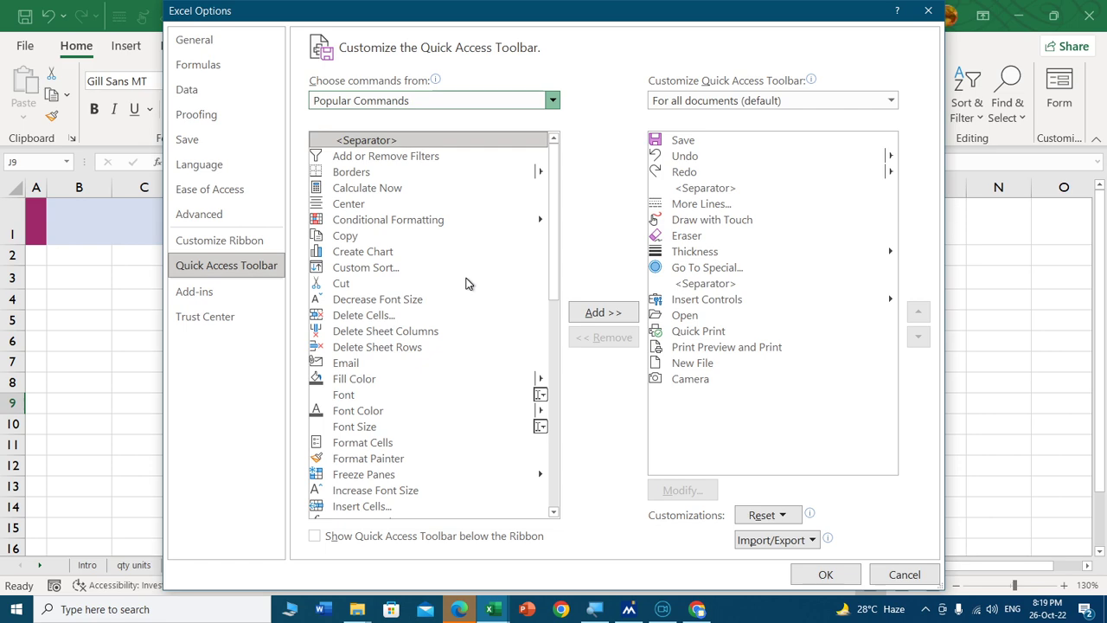
pyautogui.press('Down')
pyautogui.press('Down')
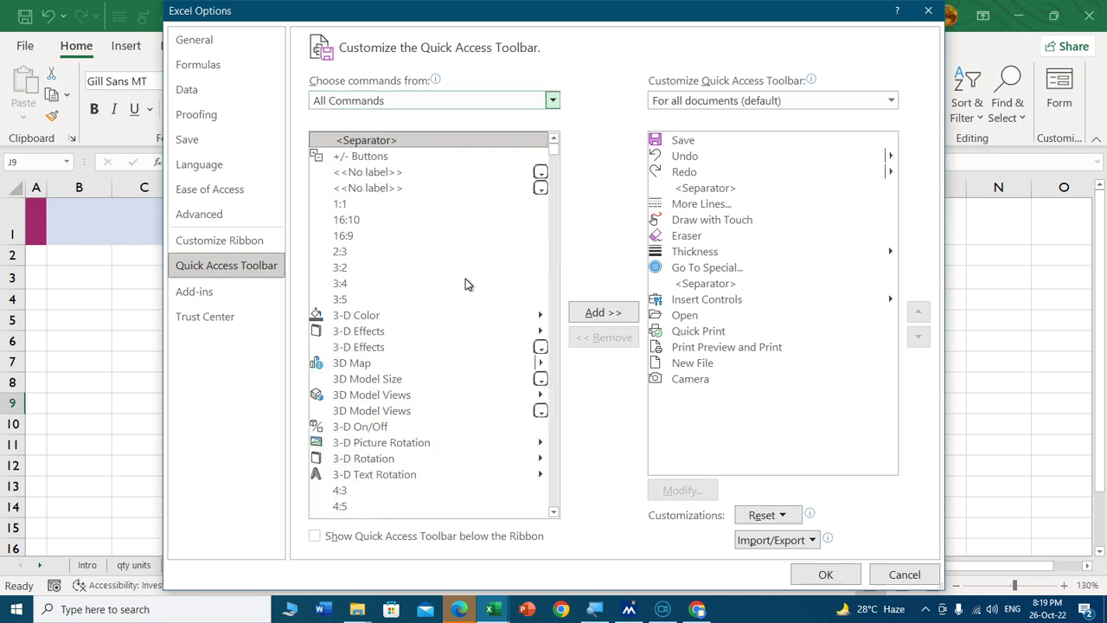
# Add the Camera command to the Quick Access Toolbar and close Excel Options.
pyautogui.scroll(-3, 426, 307)
pyautogui.scroll(-6, 428, 273)
pyautogui.scroll(-6, 424, 280)
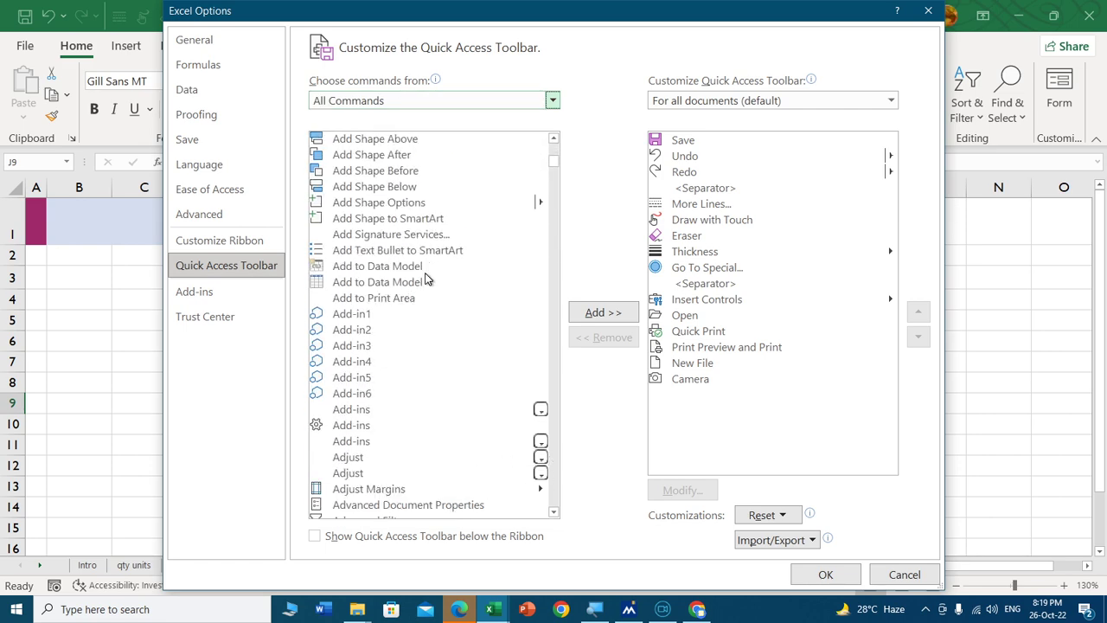
pyautogui.scroll(-8, 424, 279)
pyautogui.scroll(-6, 423, 278)
pyautogui.scroll(-7, 422, 276)
pyautogui.scroll(-5, 423, 277)
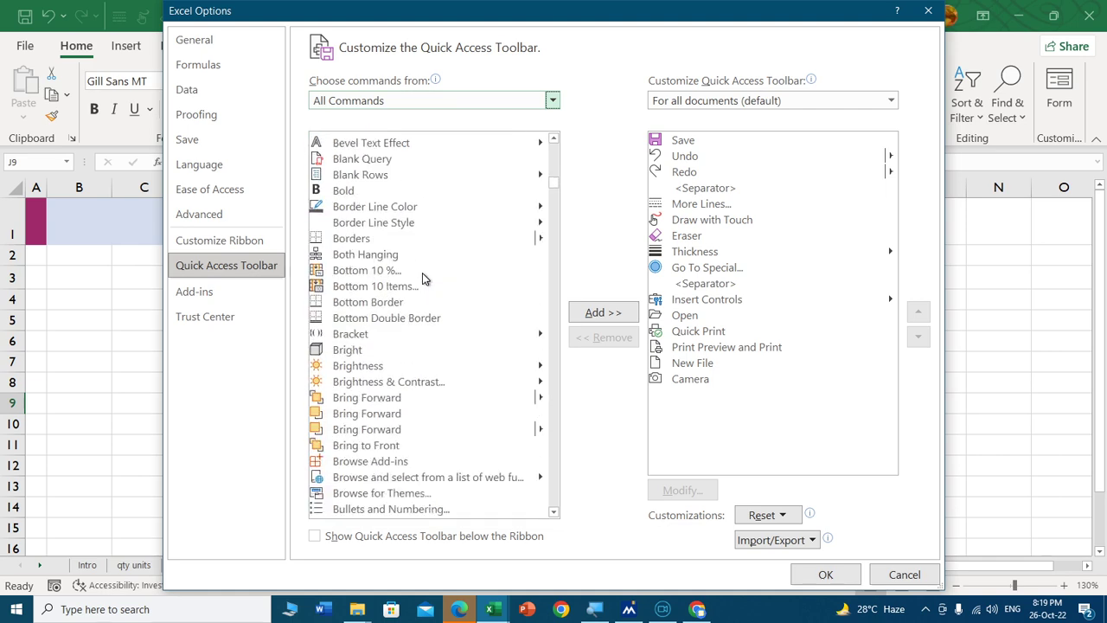
pyautogui.scroll(-4, 424, 277)
pyautogui.scroll(-1, 424, 276)
pyautogui.scroll(-2, 345, 297)
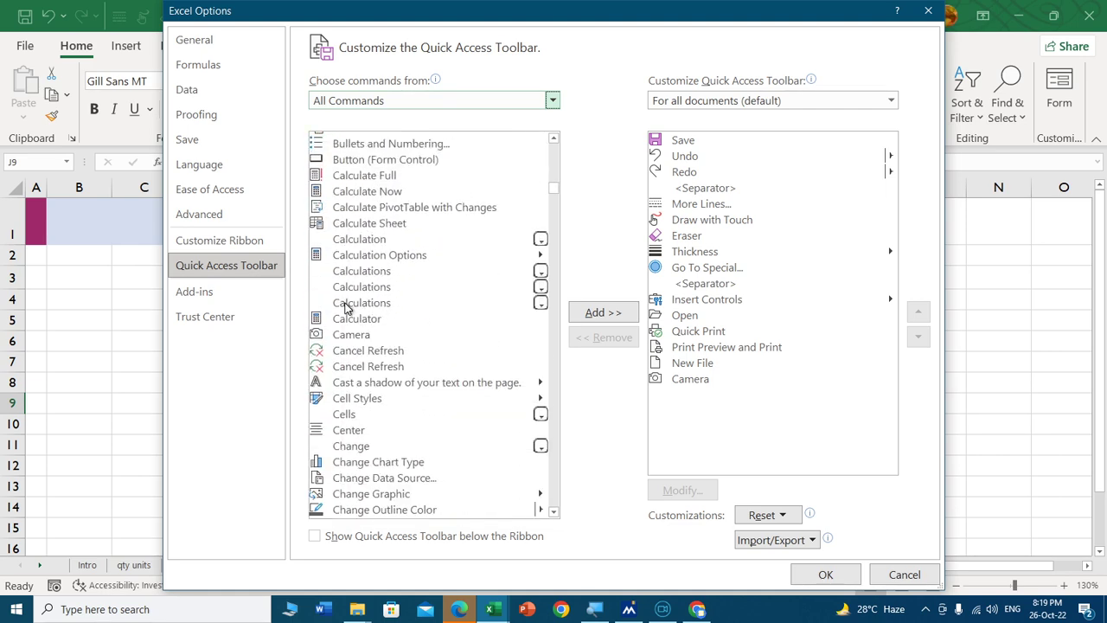
pyautogui.click(353, 337)
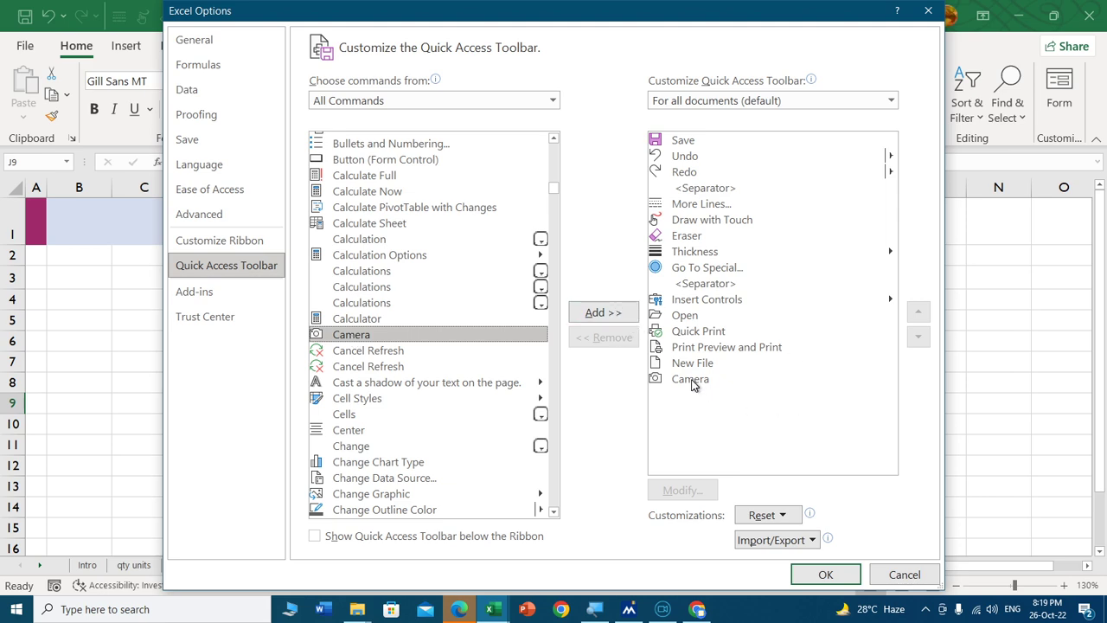
pyautogui.click(826, 574)
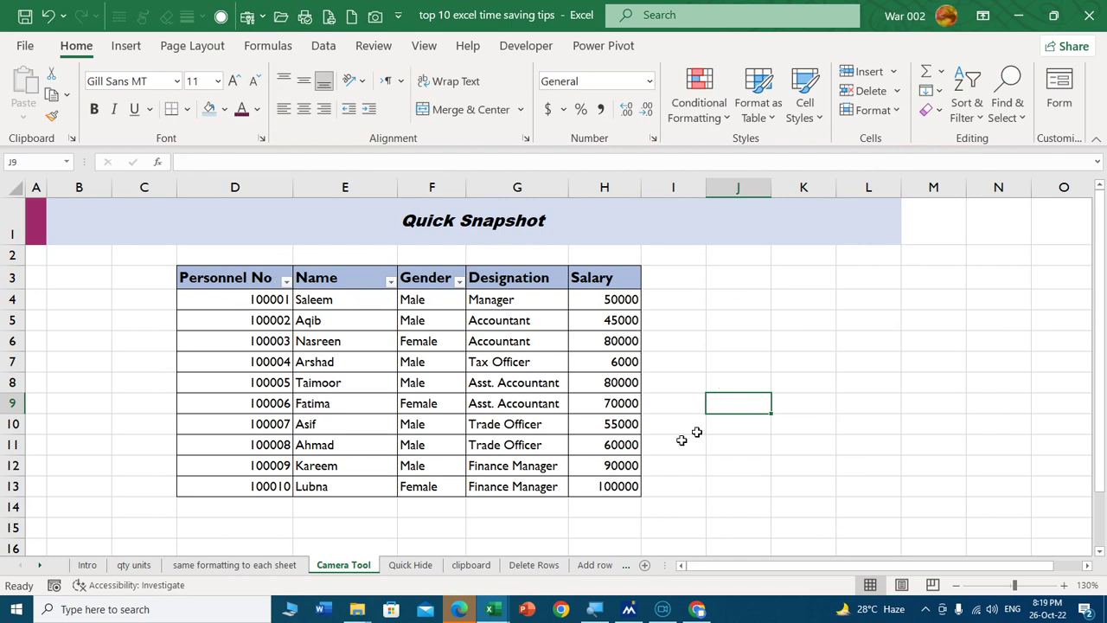
pyautogui.moveTo(249, 274); pyautogui.dragTo(594, 488)
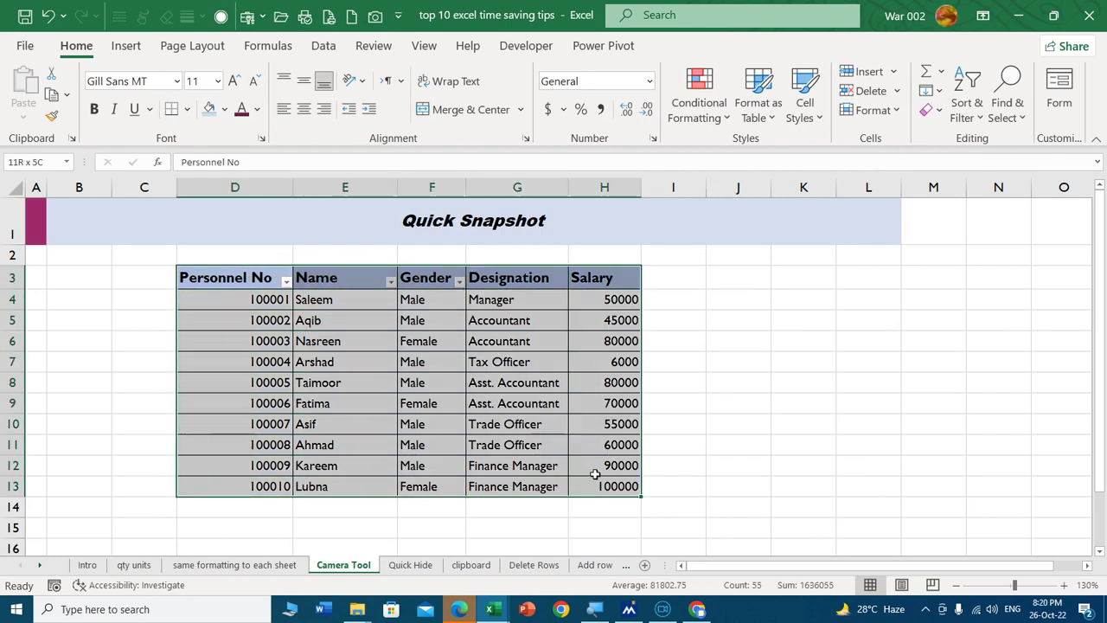
pyautogui.click(375, 16)
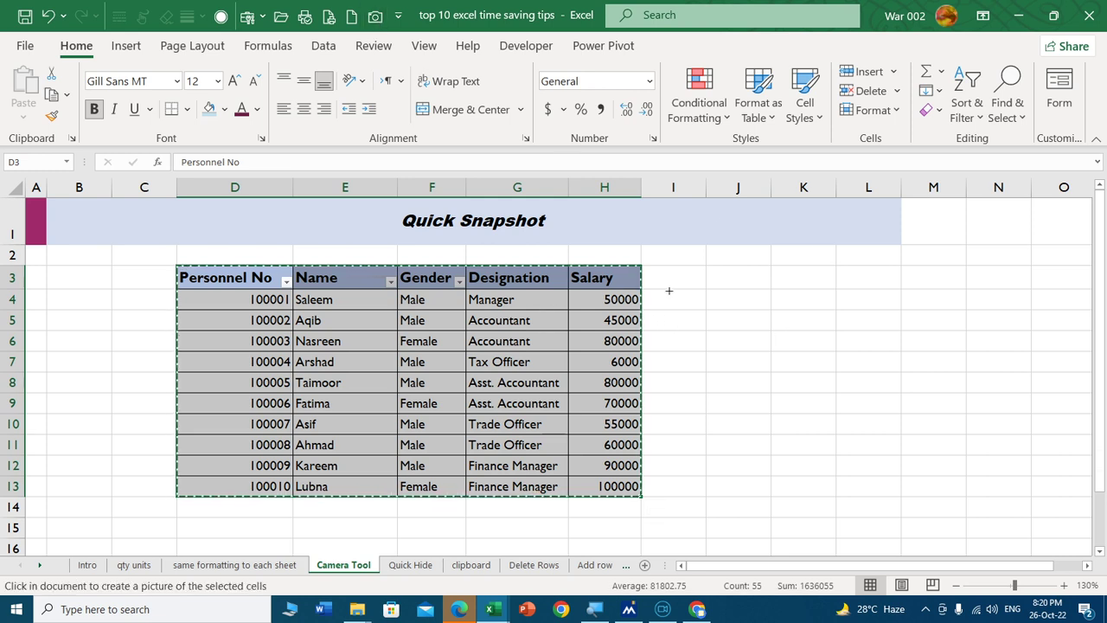
pyautogui.click(751, 275)
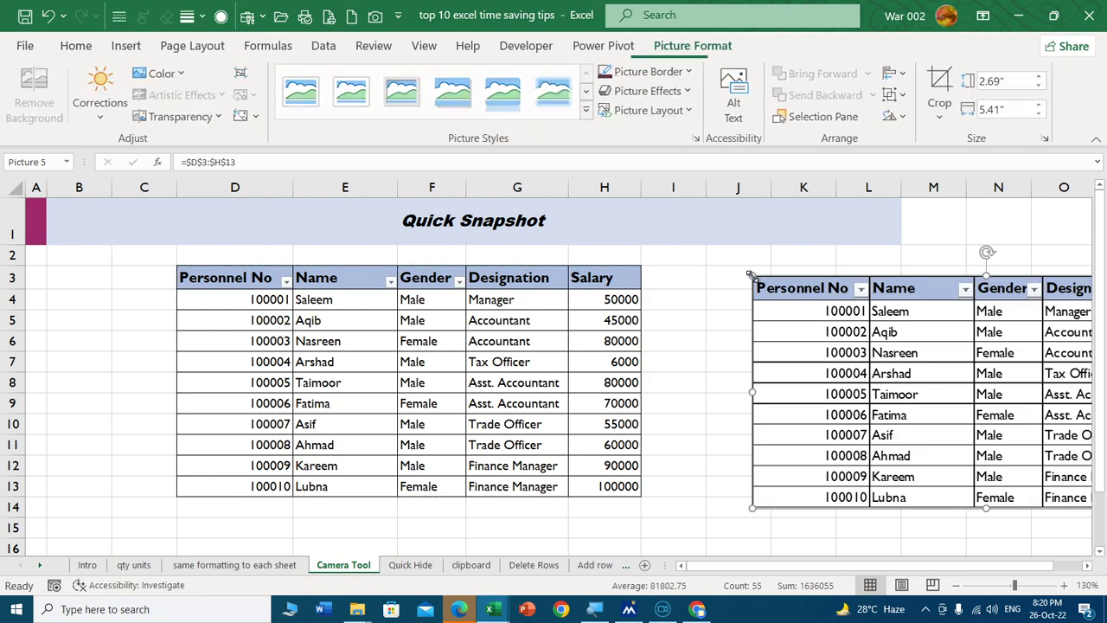
pyautogui.moveTo(806, 334)
pyautogui.mouseDown()
pyautogui.moveTo(684, 334)
pyautogui.moveTo(724, 320)
pyautogui.mouseUp()
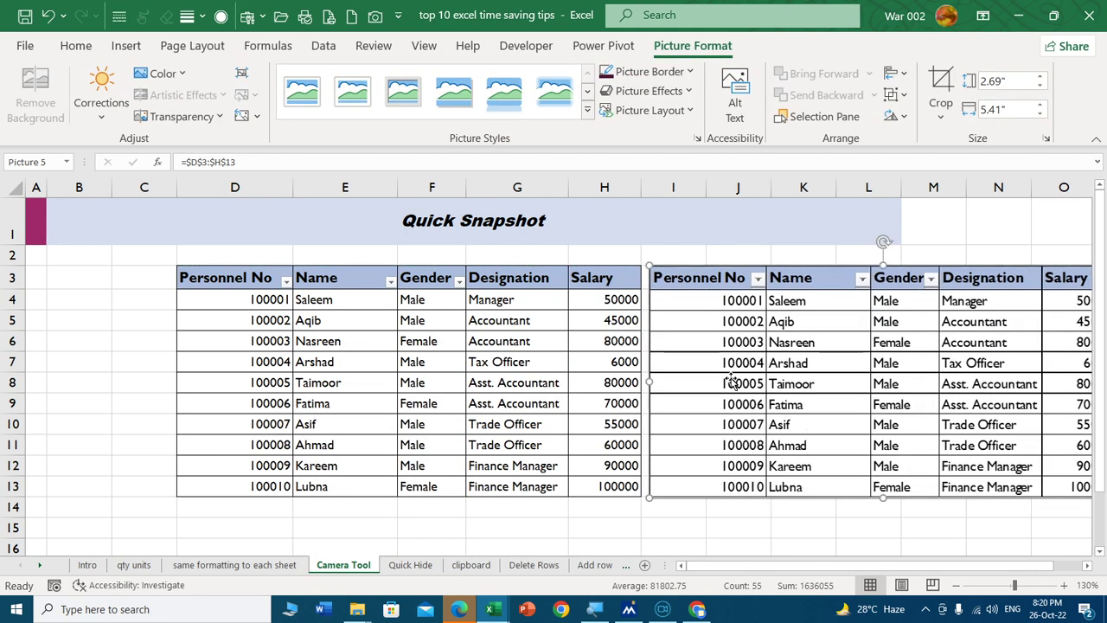
pyautogui.click(761, 500)
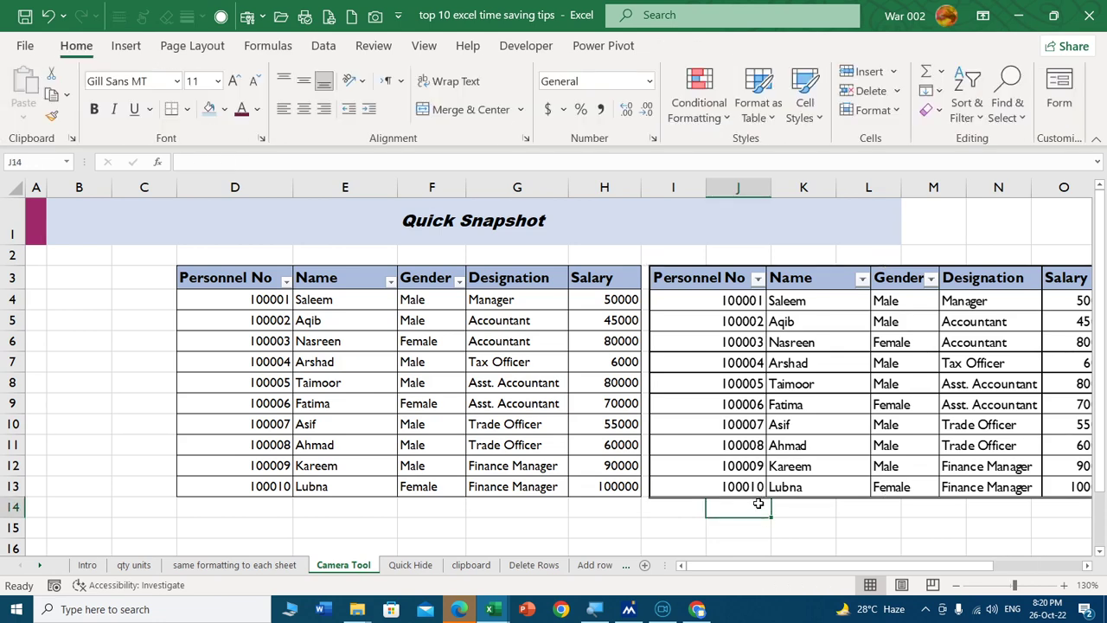
pyautogui.click(703, 281)
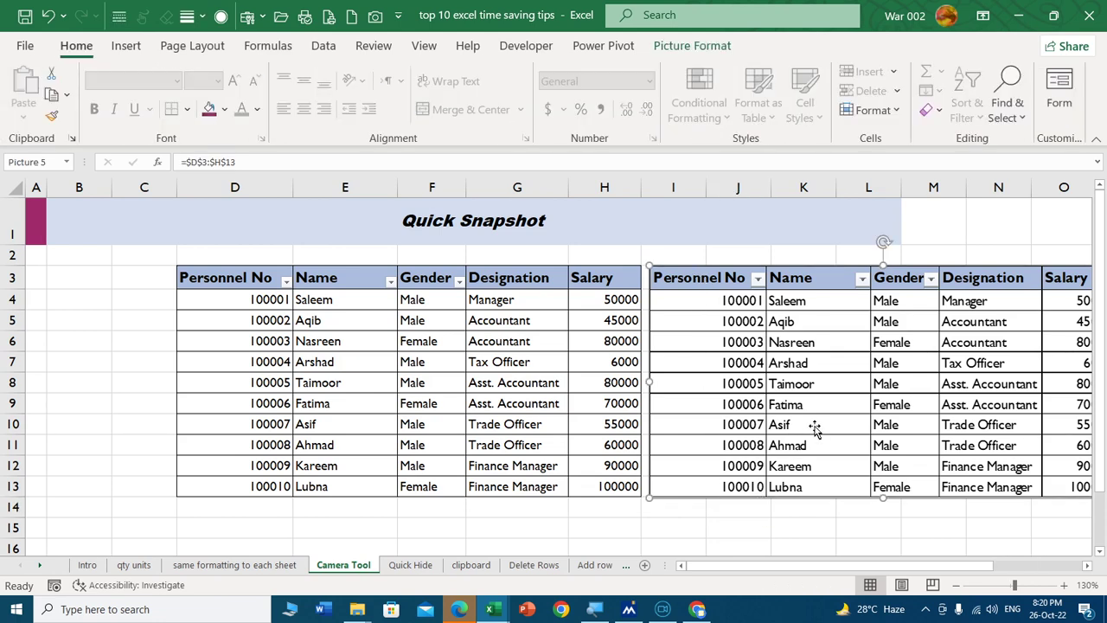
pyautogui.press('Delete')
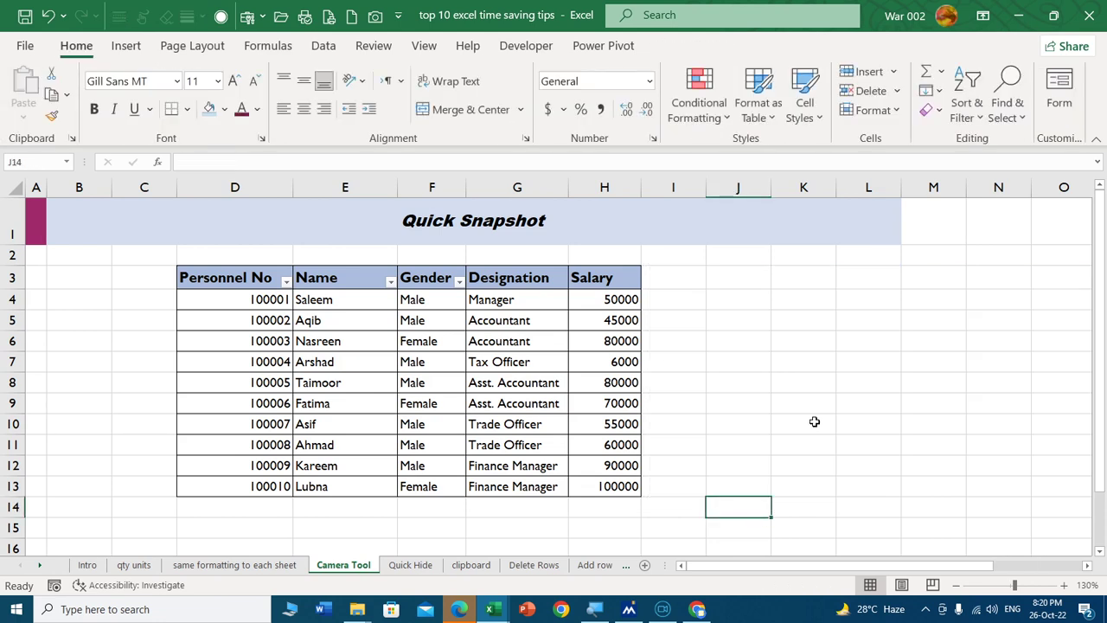
# Take a Camera snapshot of the Quick Snapshot title and drag it over the table.
pyautogui.click(388, 229)
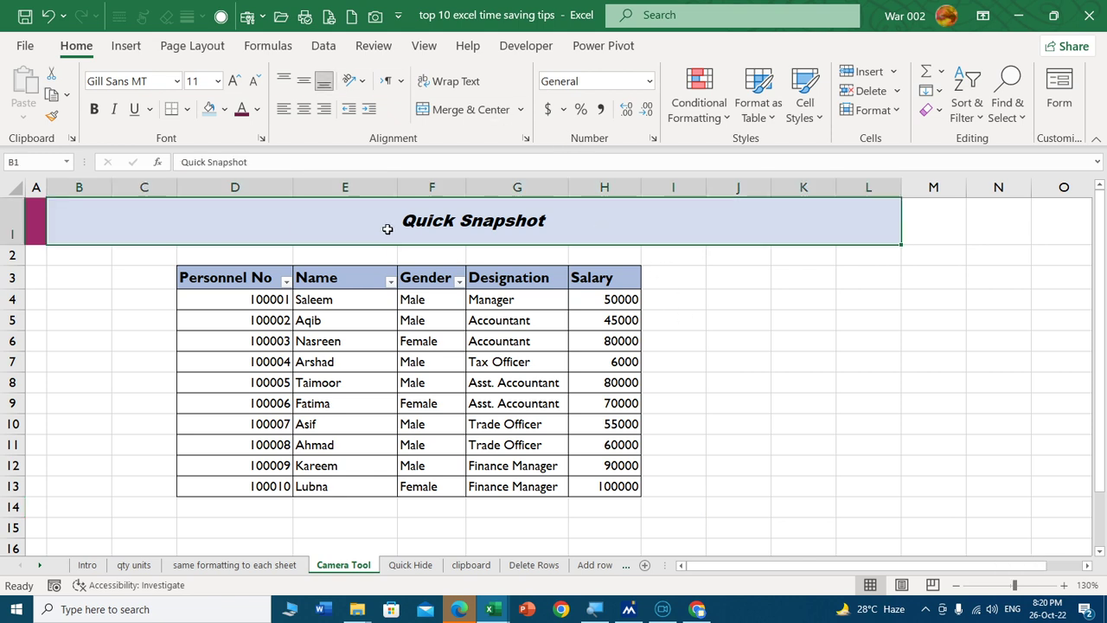
pyautogui.click(382, 19)
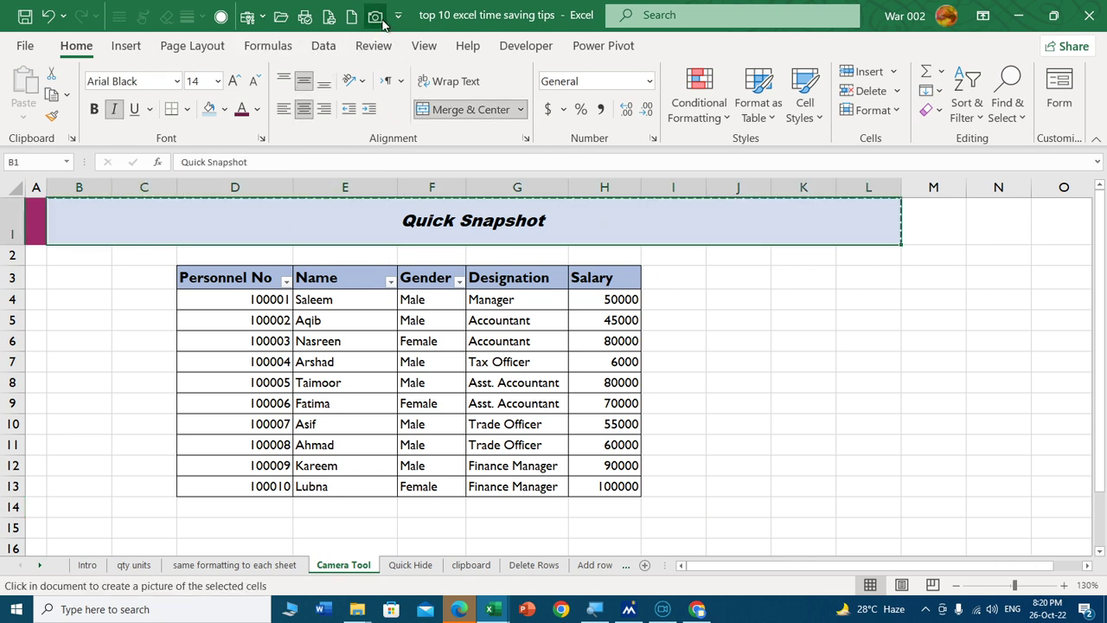
pyautogui.click(741, 317)
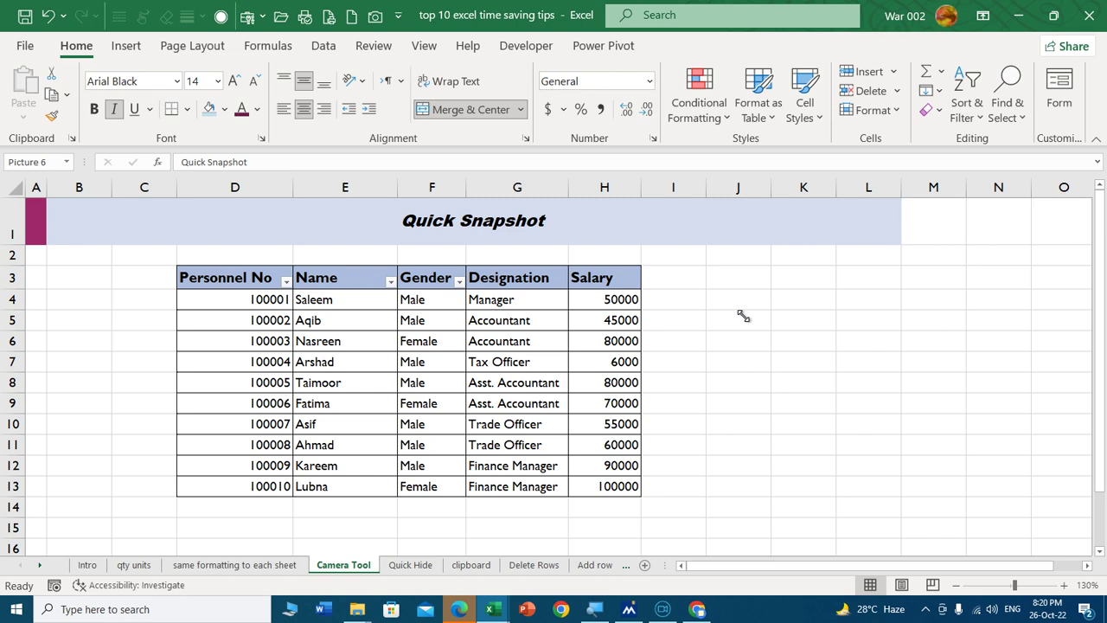
pyautogui.click(805, 380)
pyautogui.moveTo(808, 338); pyautogui.dragTo(606, 343)
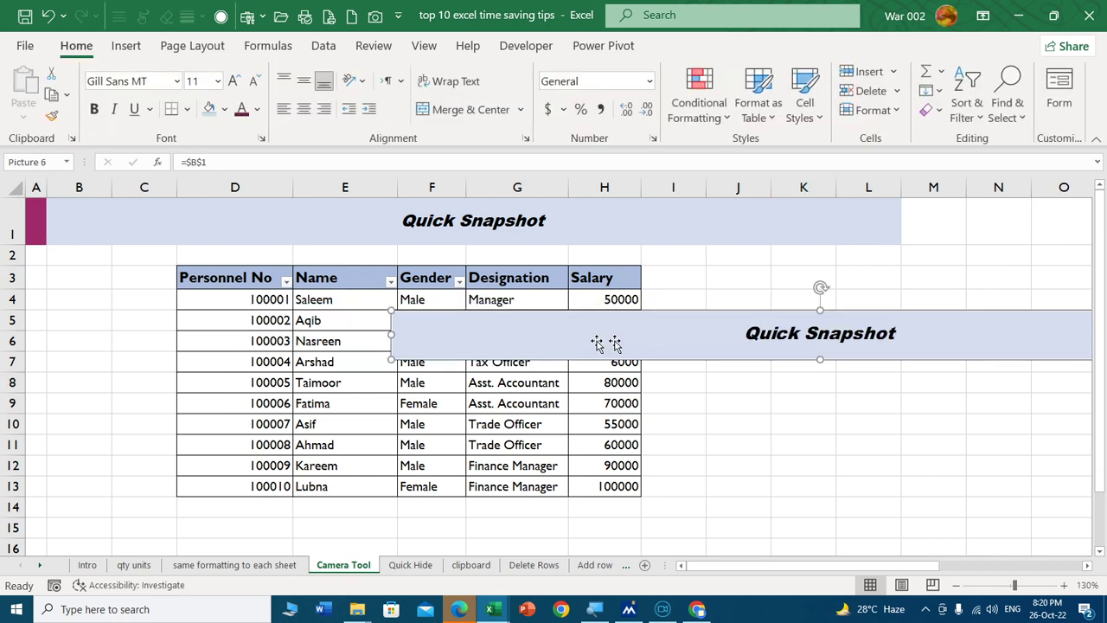
# Give the snapshot picture a black-frame style, move it, then delete it.
pyautogui.click(697, 48)
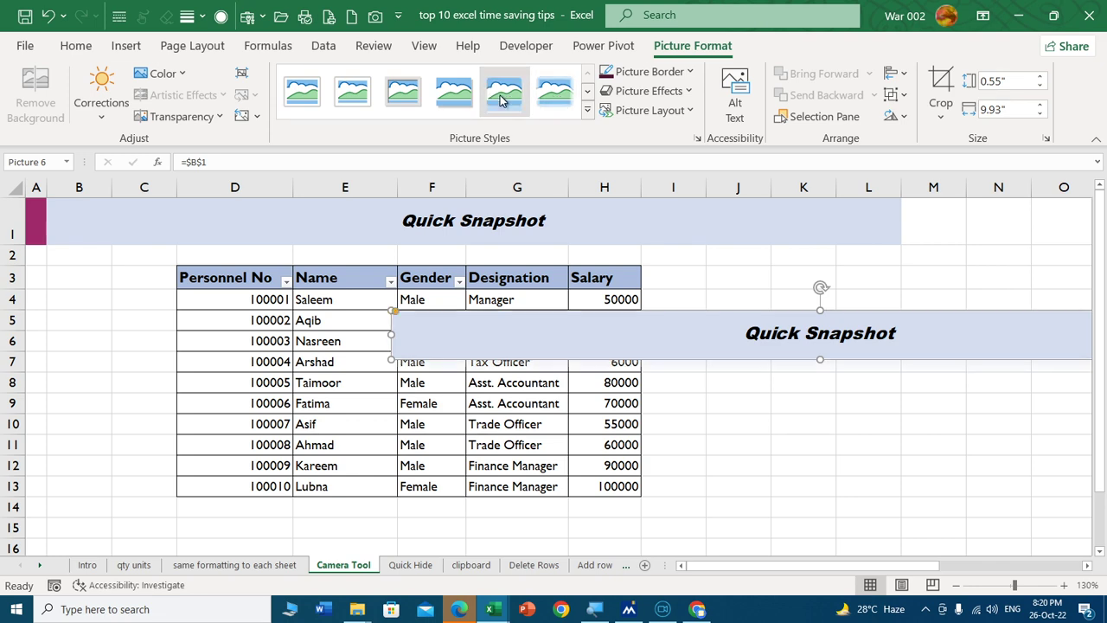
pyautogui.click(588, 111)
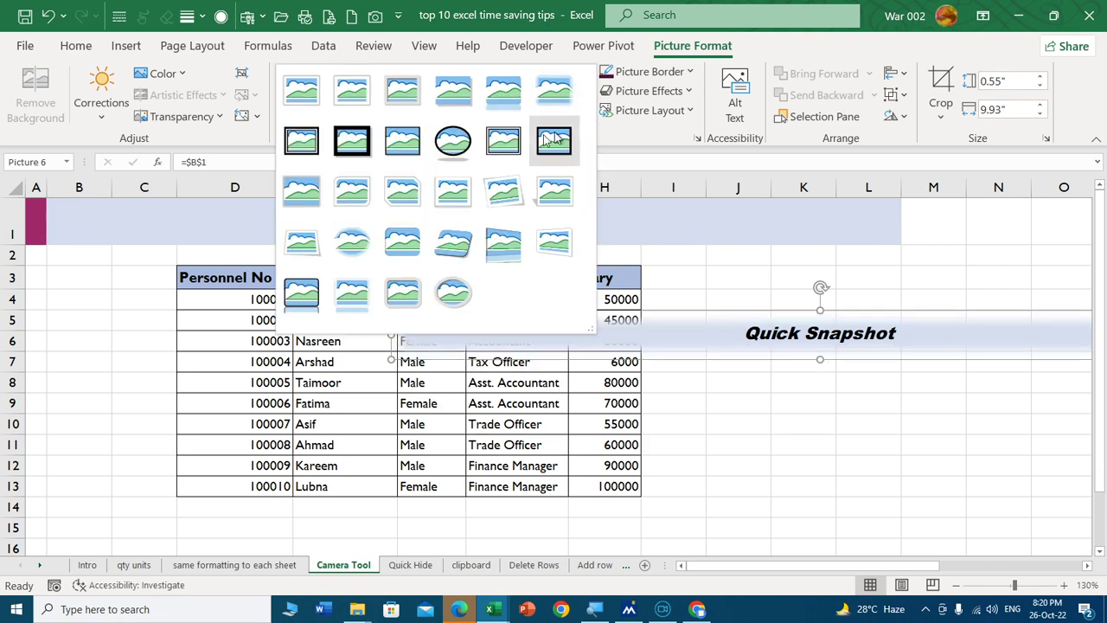
pyautogui.click(553, 138)
pyautogui.click(733, 441)
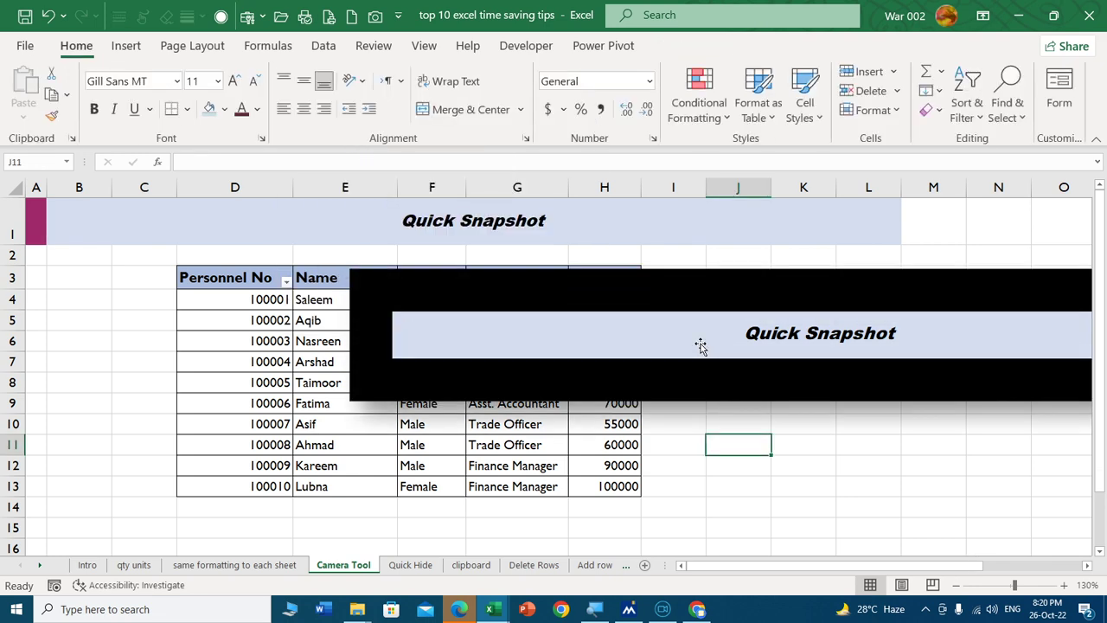
pyautogui.moveTo(701, 346); pyautogui.dragTo(441, 374)
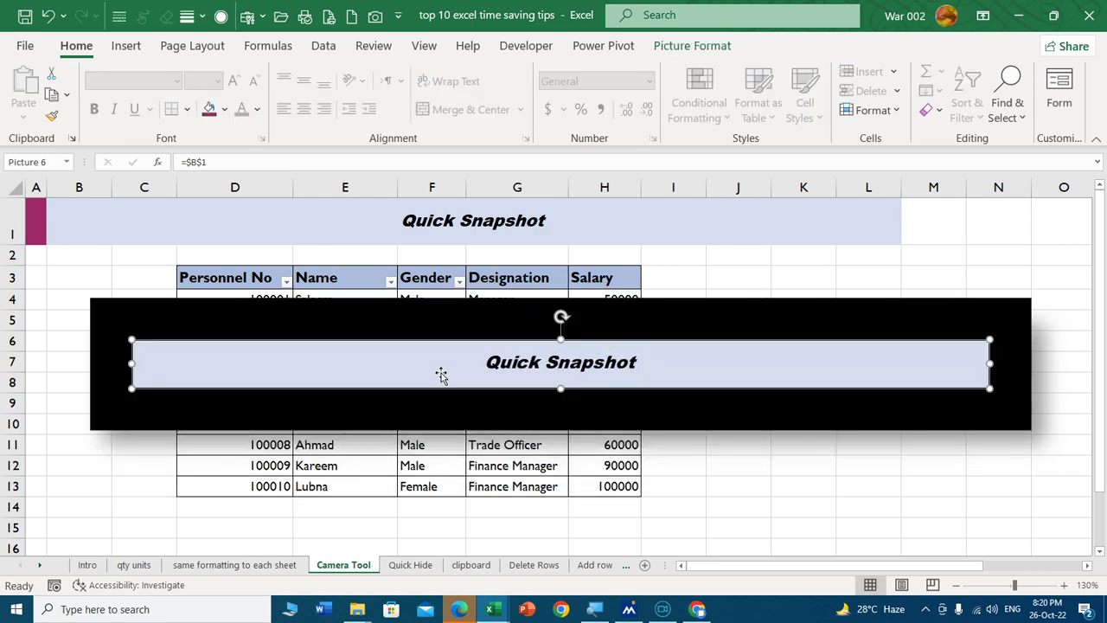
pyautogui.press('Delete')
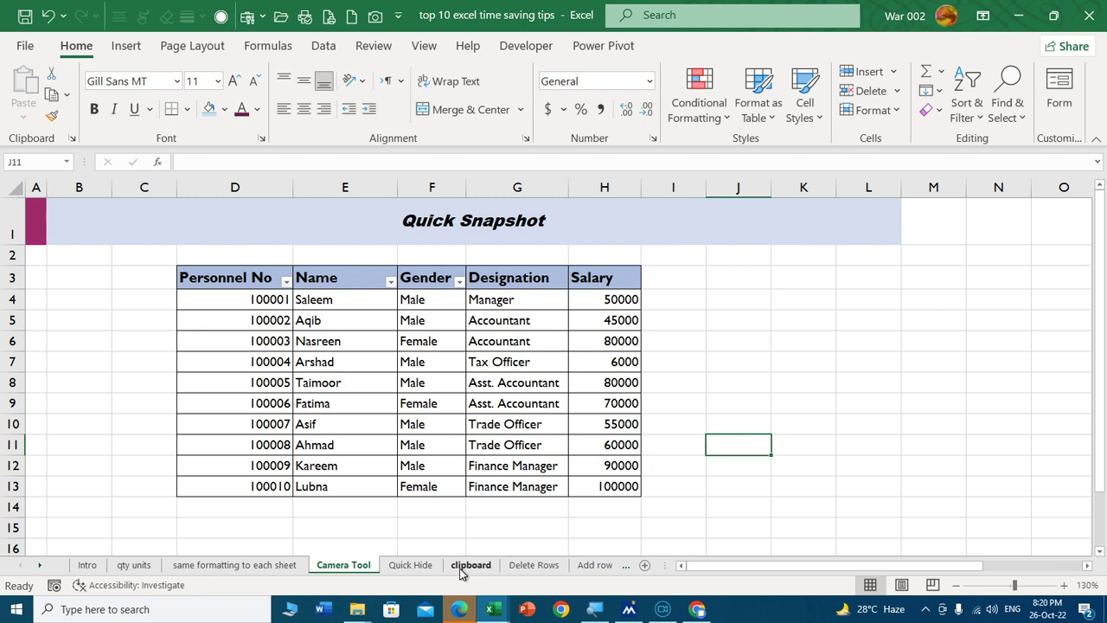
# On the Quick Hide sheet, select the DOB dates in D4:D16.
pyautogui.click(412, 567)
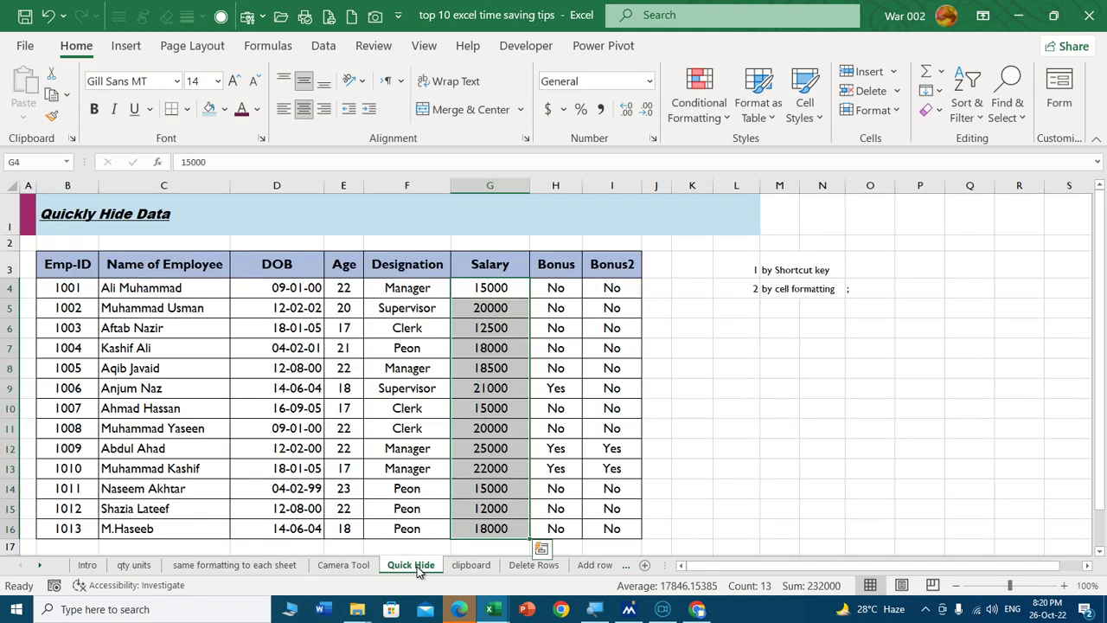
pyautogui.click(715, 428)
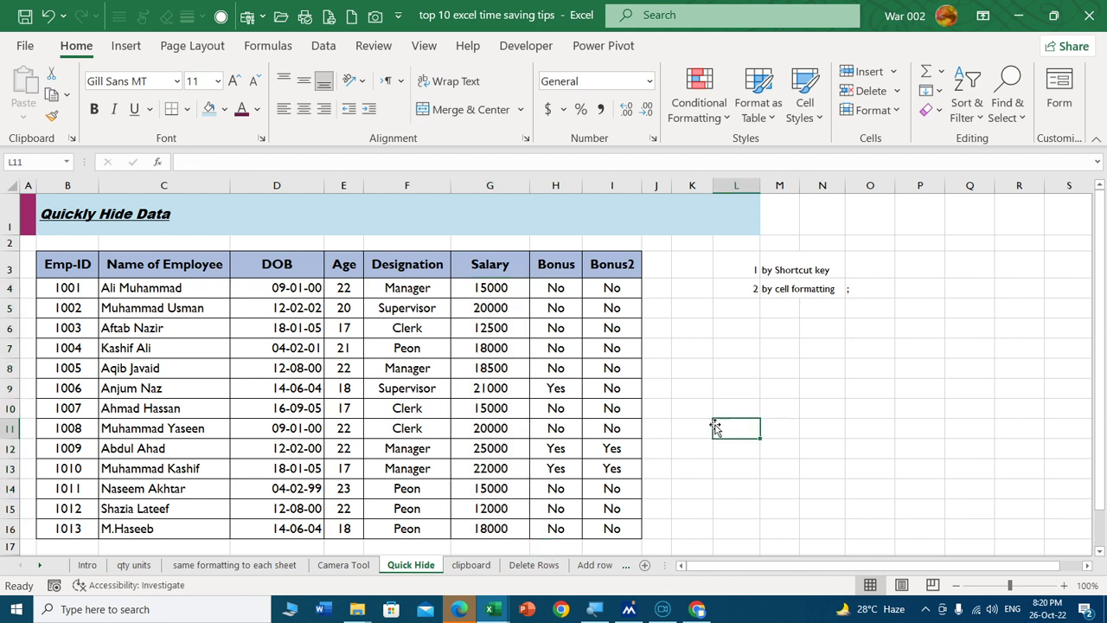
pyautogui.click(260, 290)
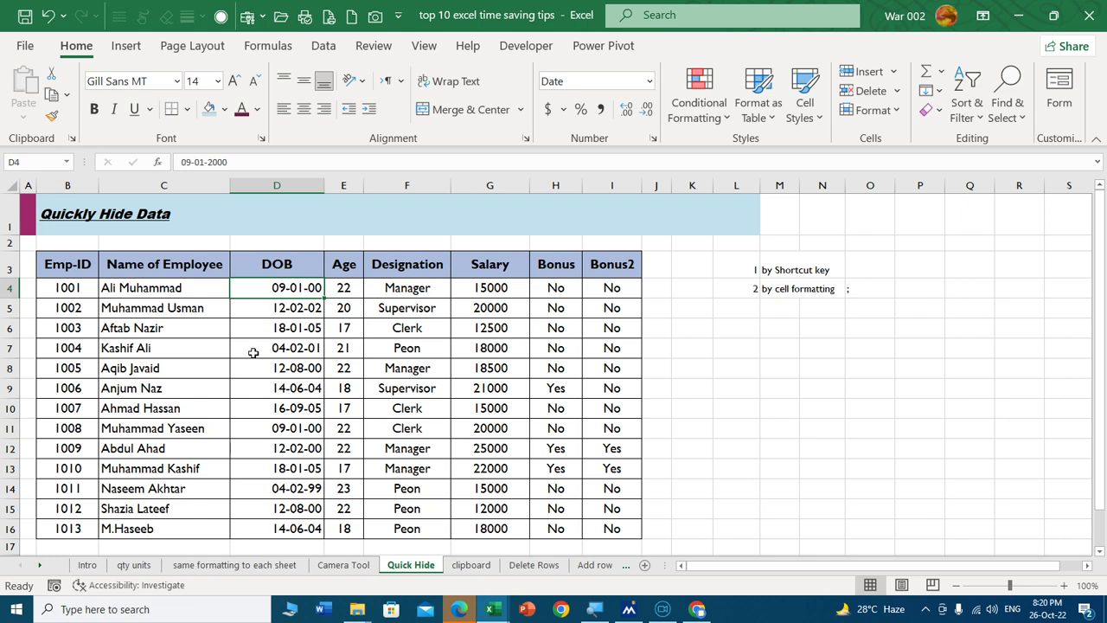
pyautogui.moveTo(277, 286); pyautogui.dragTo(272, 527)
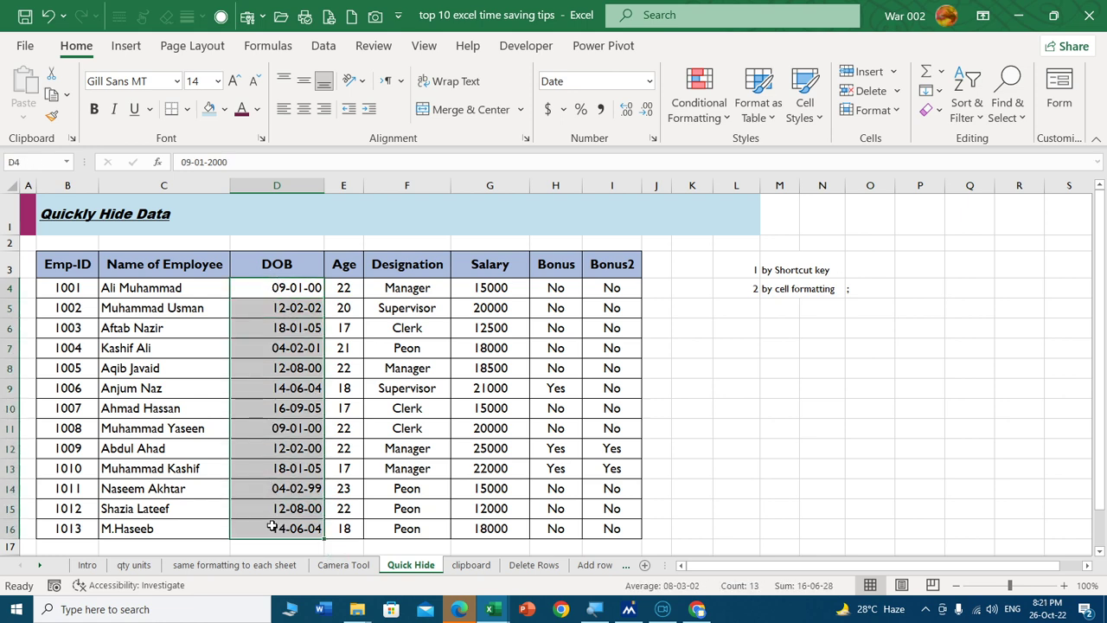
# Replace the dates' dd-mm-yy format with the custom code ;;; so they look blank.
pyautogui.hotkey('ctrl', '1')
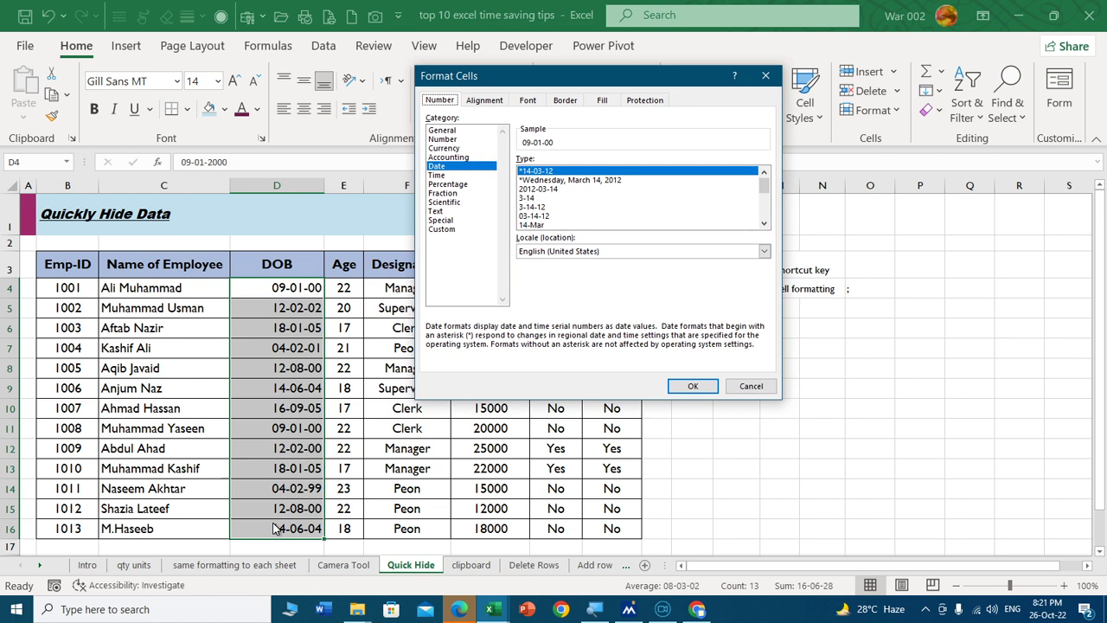
pyautogui.click(450, 230)
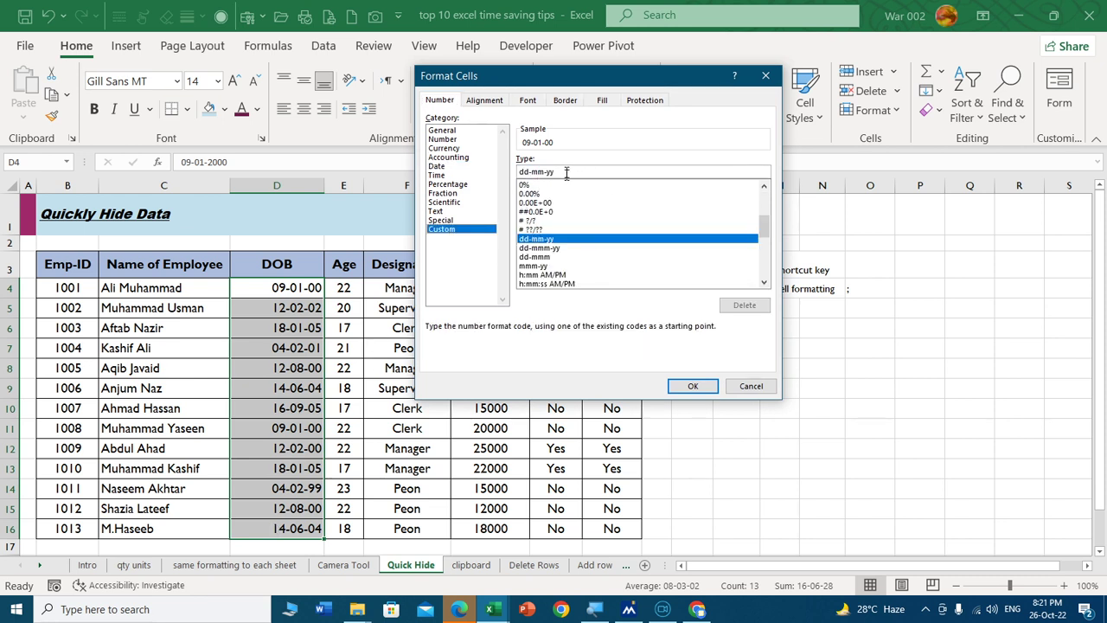
pyautogui.moveTo(566, 168); pyautogui.dragTo(510, 171)
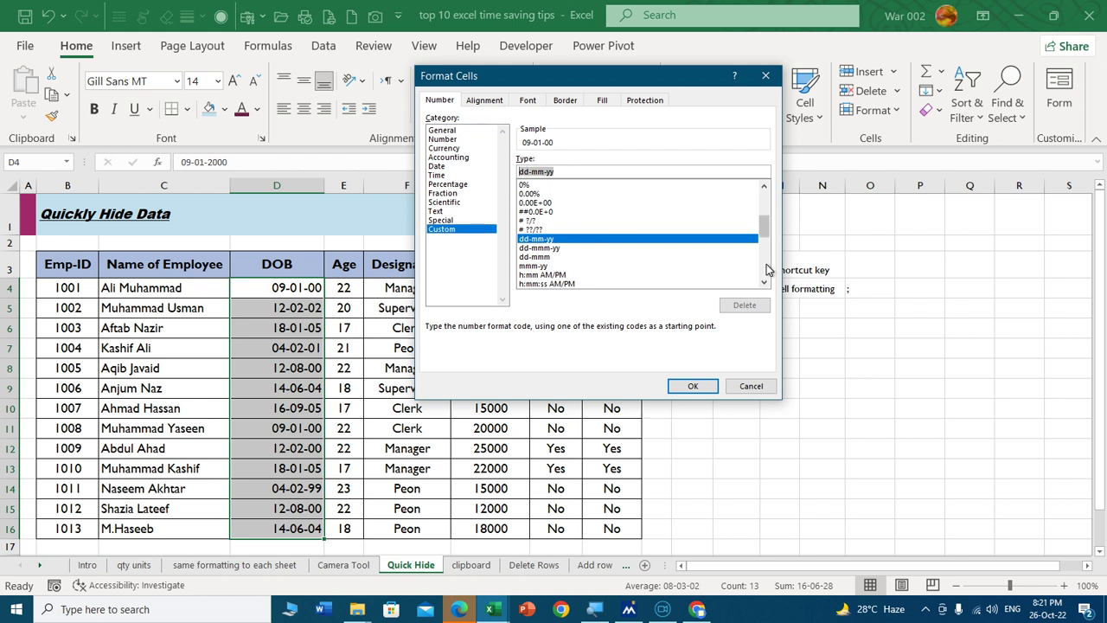
pyautogui.press('BackSpace')
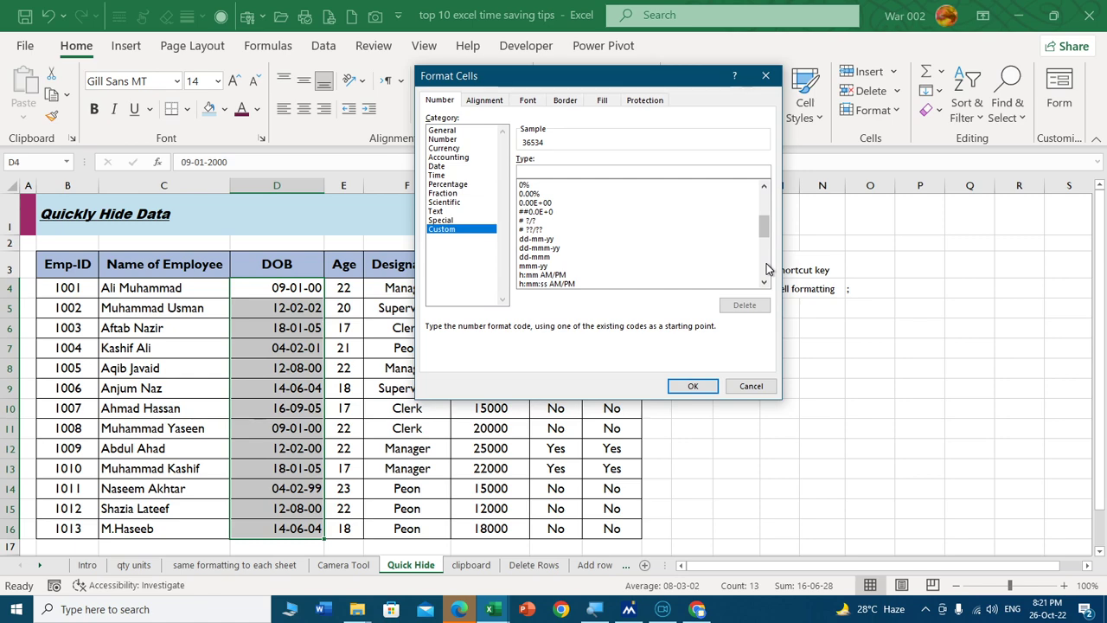
pyautogui.write(';')
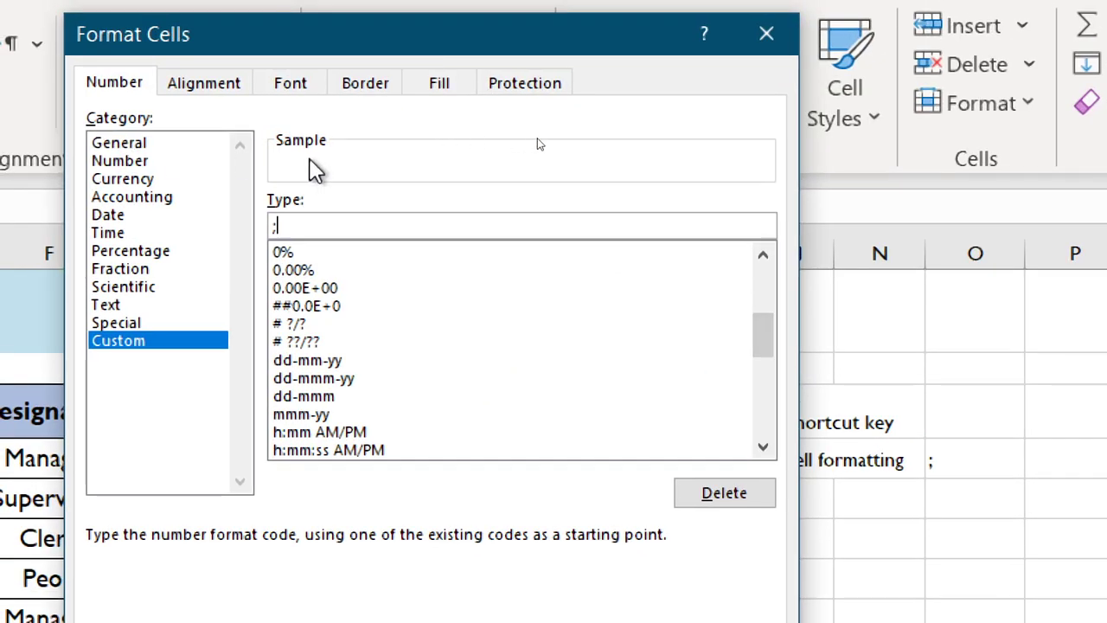
pyautogui.press('BackSpace')
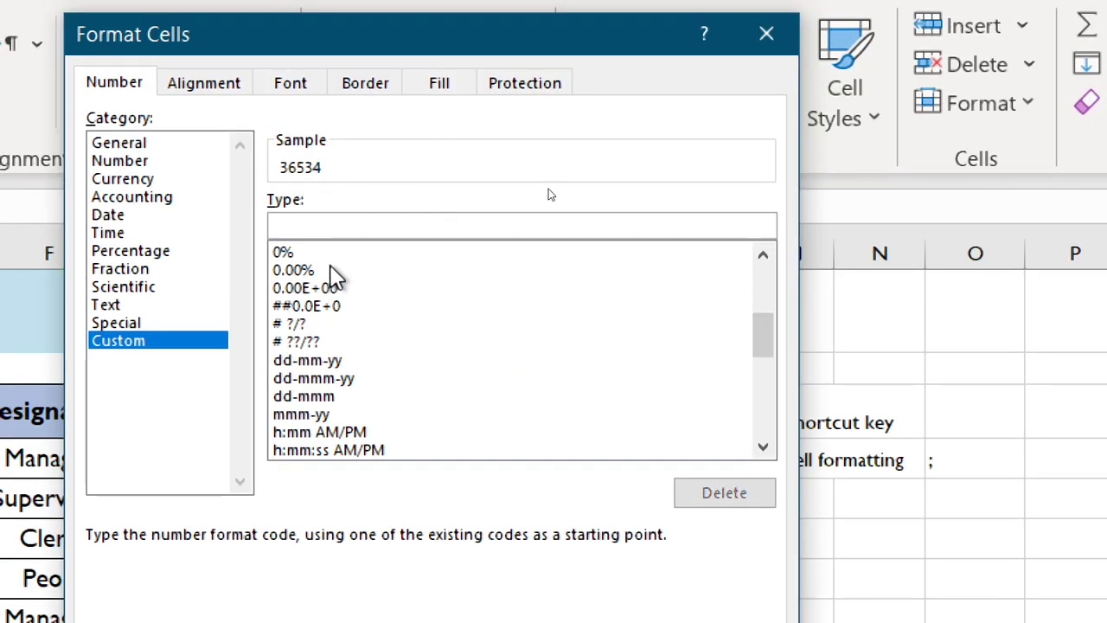
pyautogui.write(';')
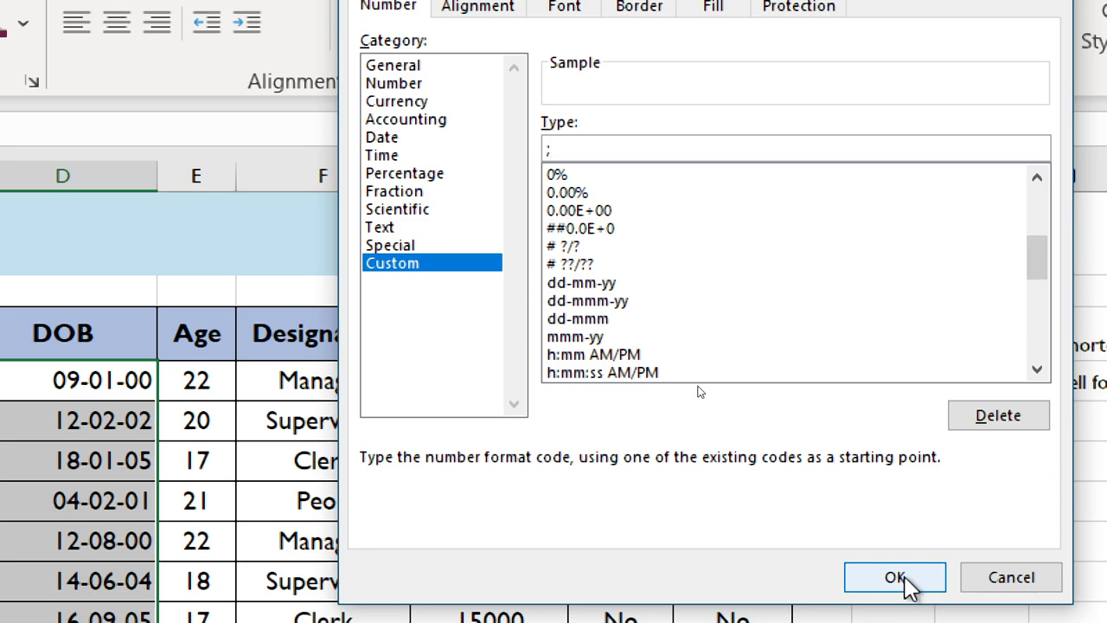
pyautogui.click(896, 578)
pyautogui.write('-')
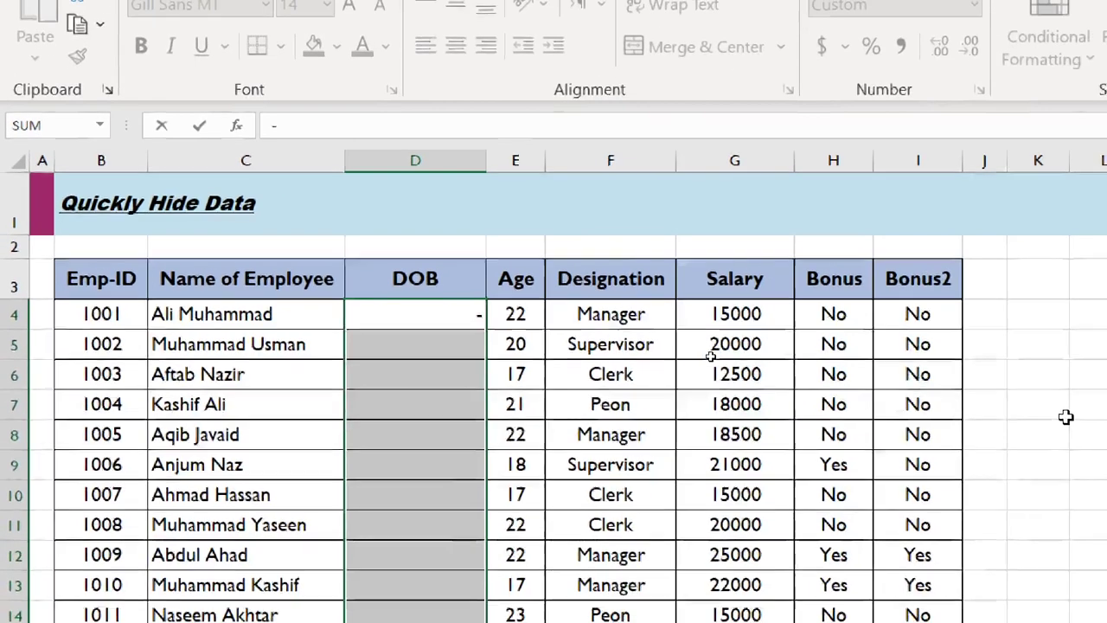
pyautogui.hotkey('ctrl', 'Return')
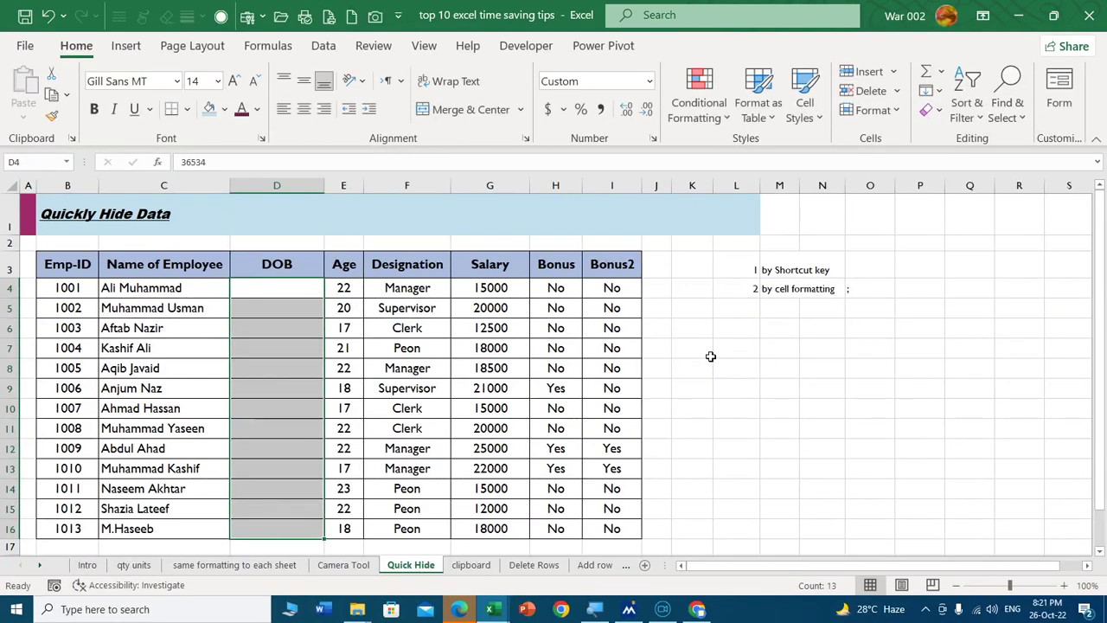
pyautogui.click(720, 360)
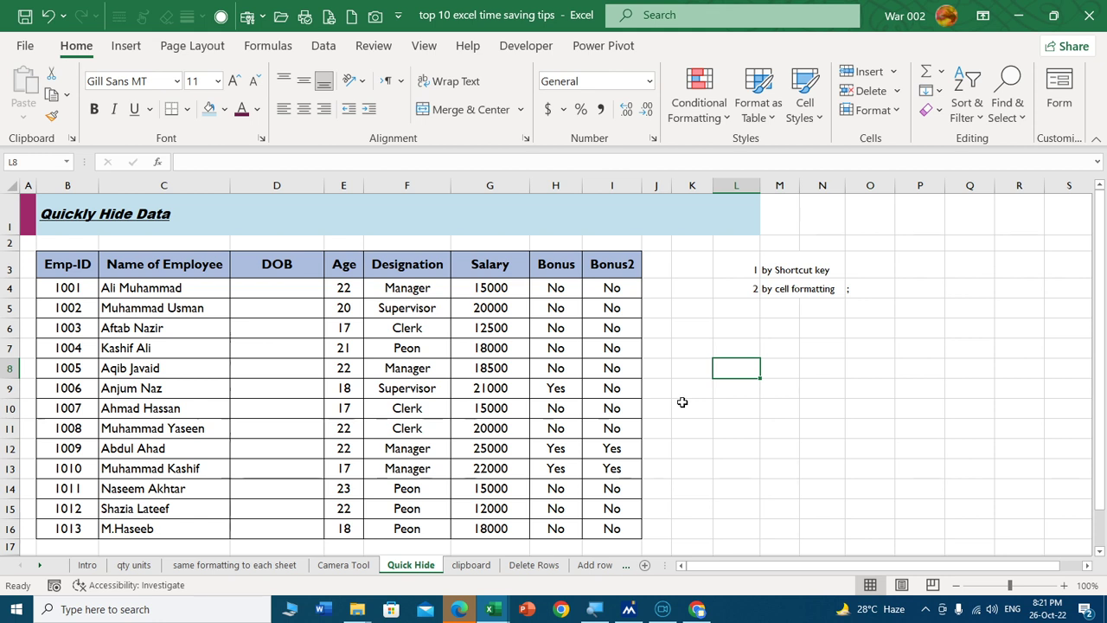
pyautogui.click(392, 180)
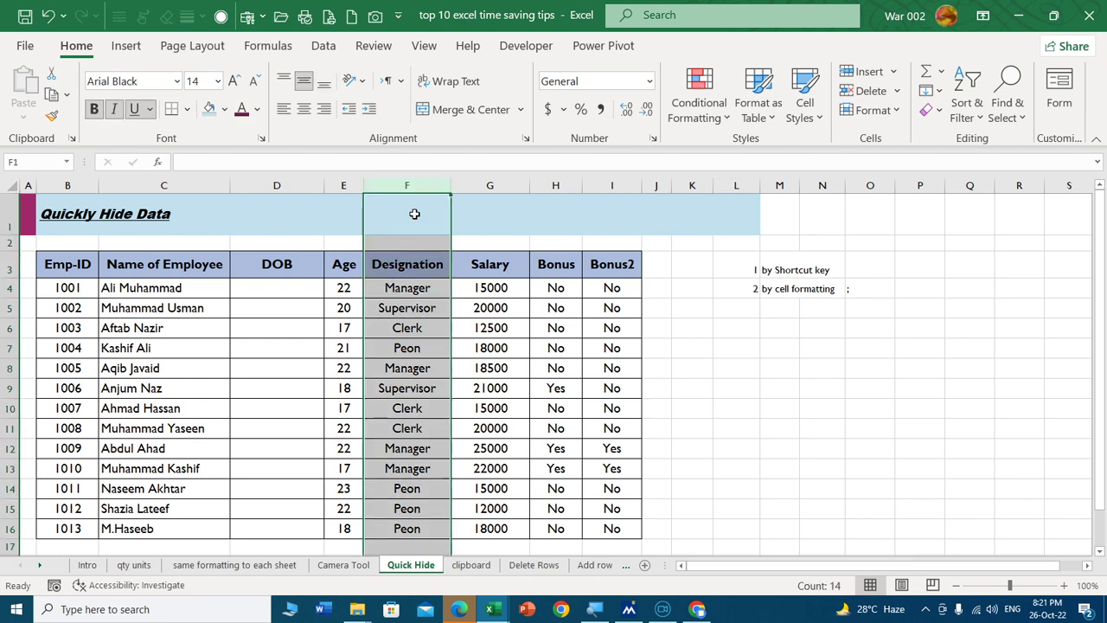
pyautogui.hotkey('ctrl', '0')
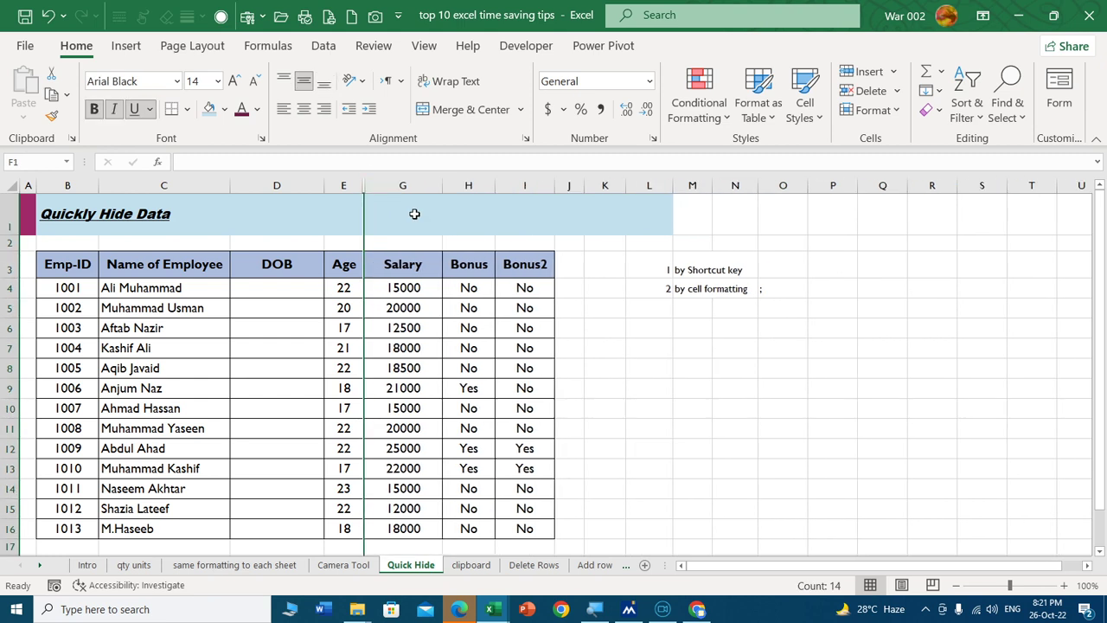
pyautogui.hotkey('ctrl', 'z')
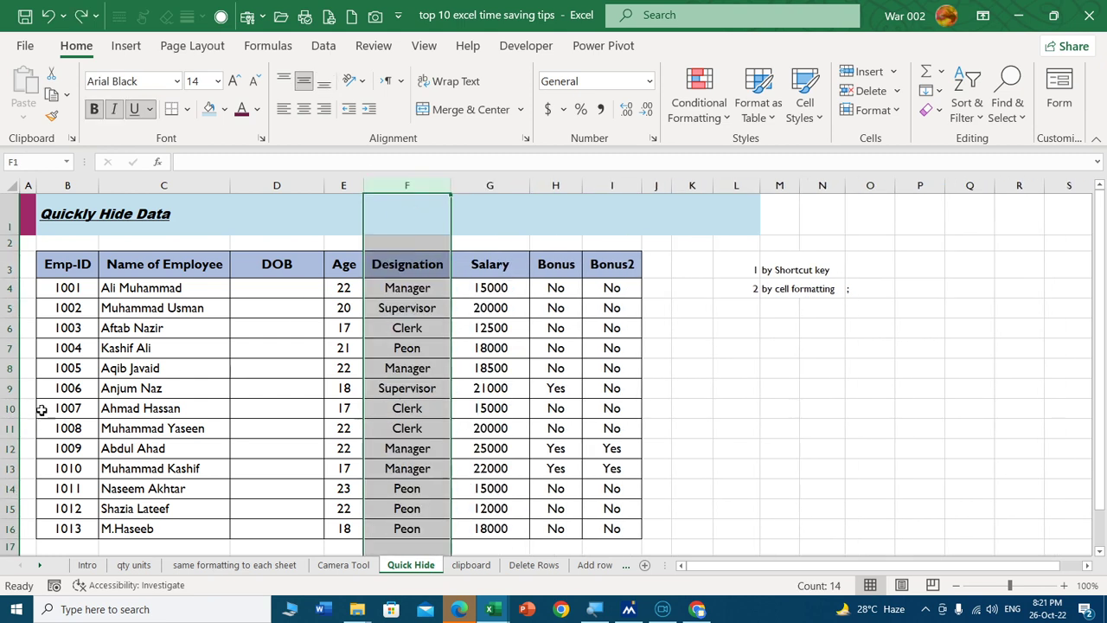
pyautogui.click(7, 428)
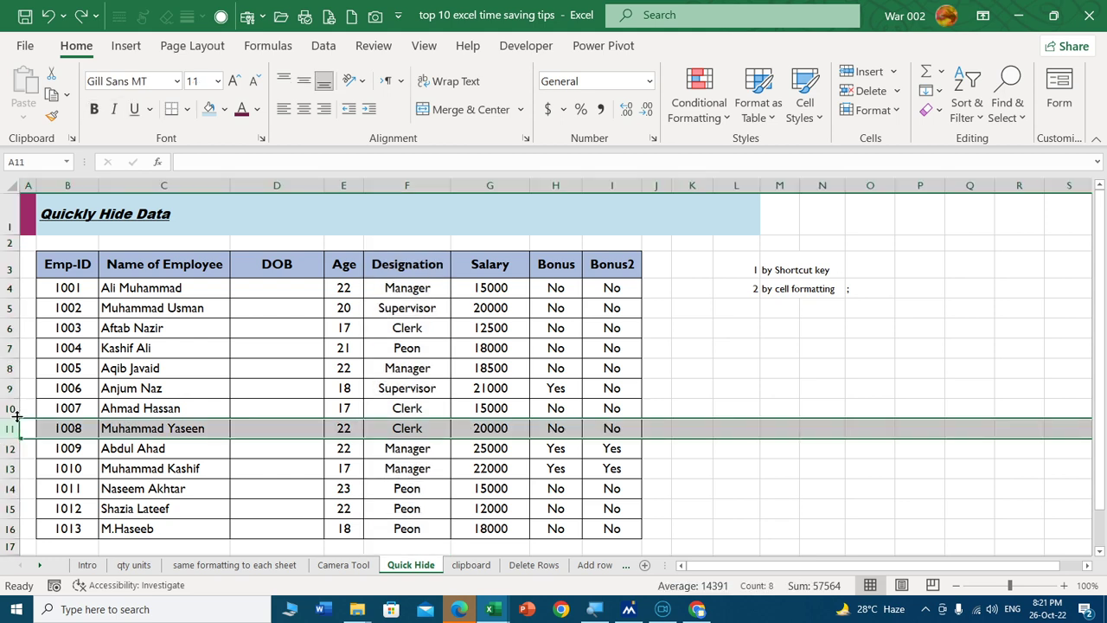
pyautogui.hotkey('ctrl', '9')
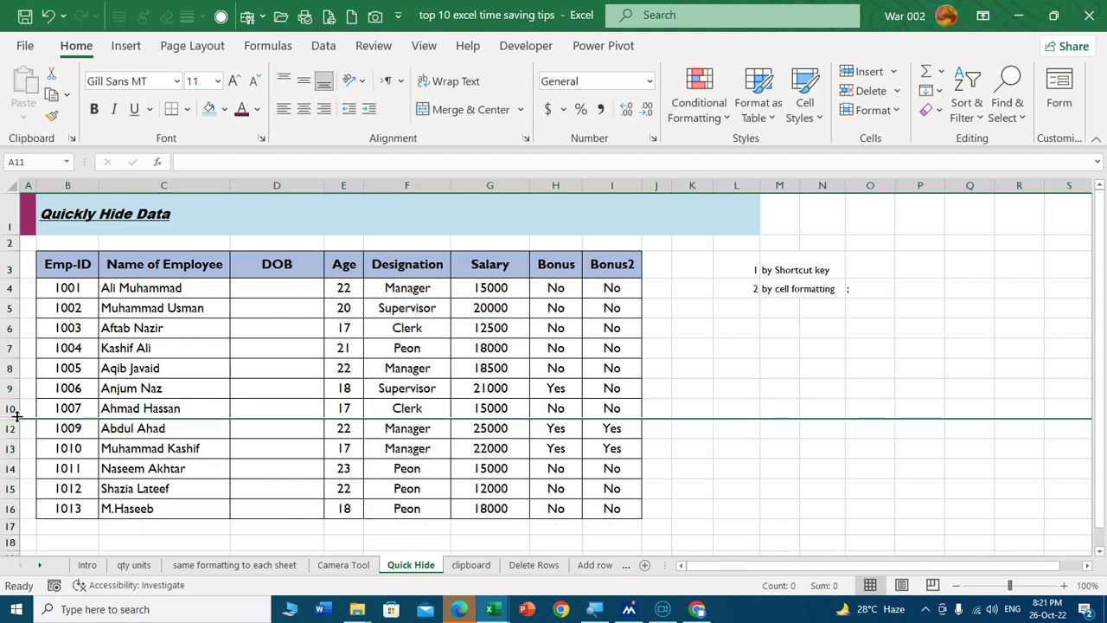
pyautogui.hotkey('ctrl', 'z')
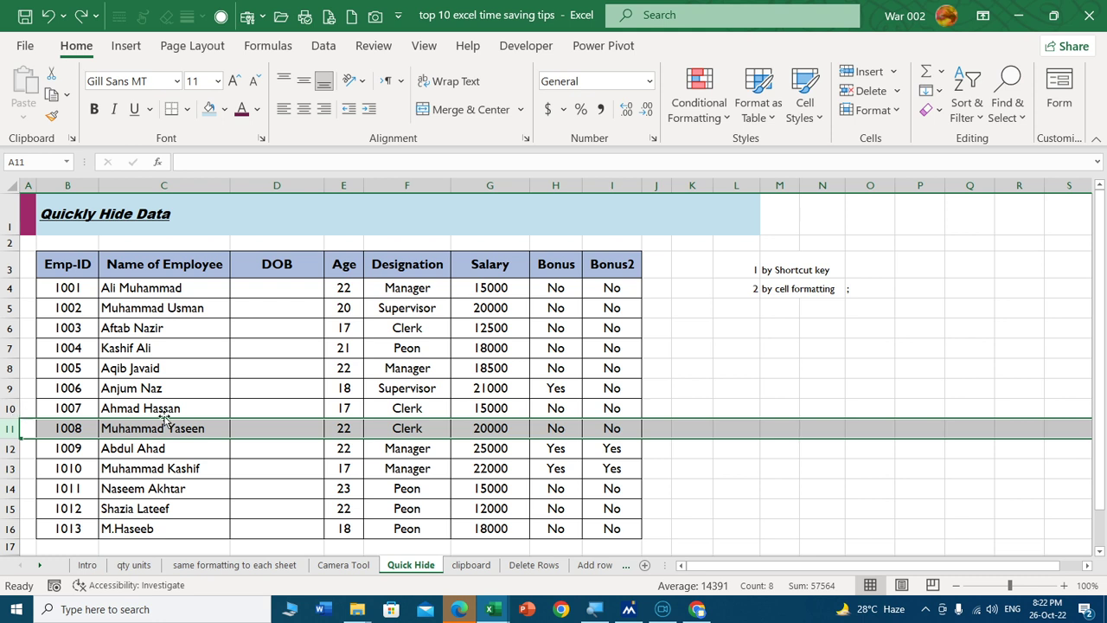
pyautogui.moveTo(209, 287); pyautogui.dragTo(182, 529)
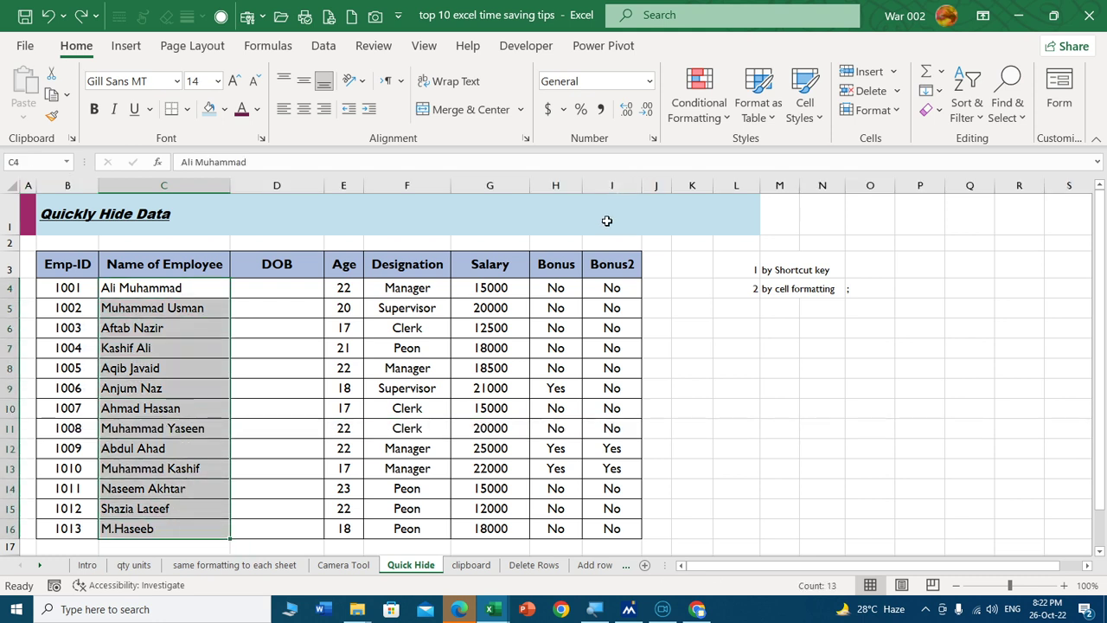
# Hide Salary values G4:G16 with the ;;; custom format, then confirm G7 still holds 18000.
pyautogui.click(687, 369)
pyautogui.moveTo(519, 292); pyautogui.dragTo(494, 525)
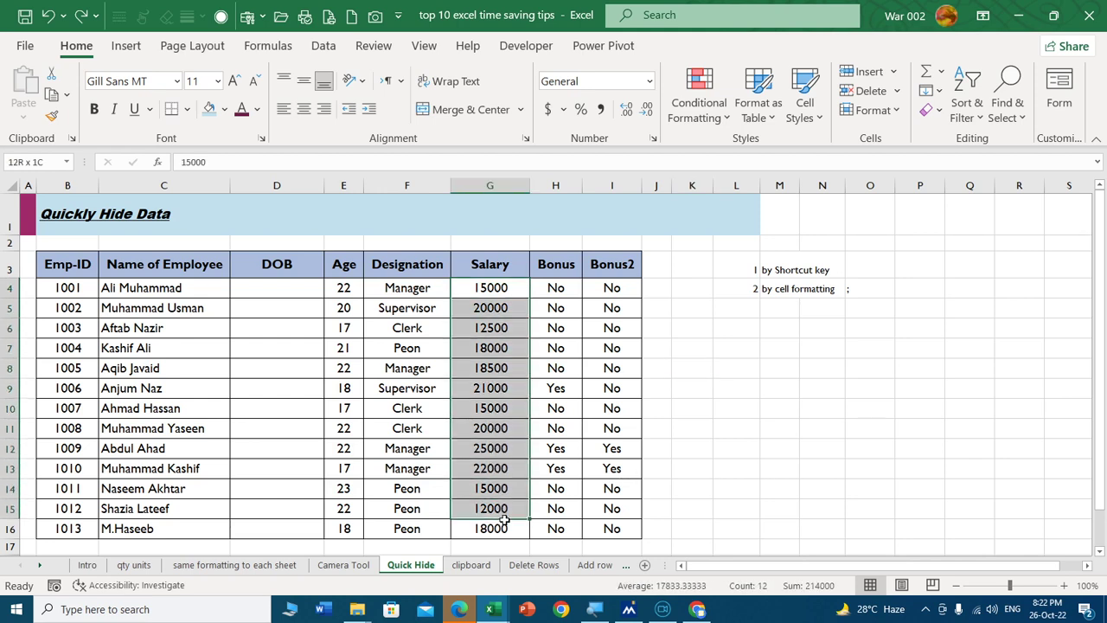
pyautogui.click(654, 139)
pyautogui.click(441, 229)
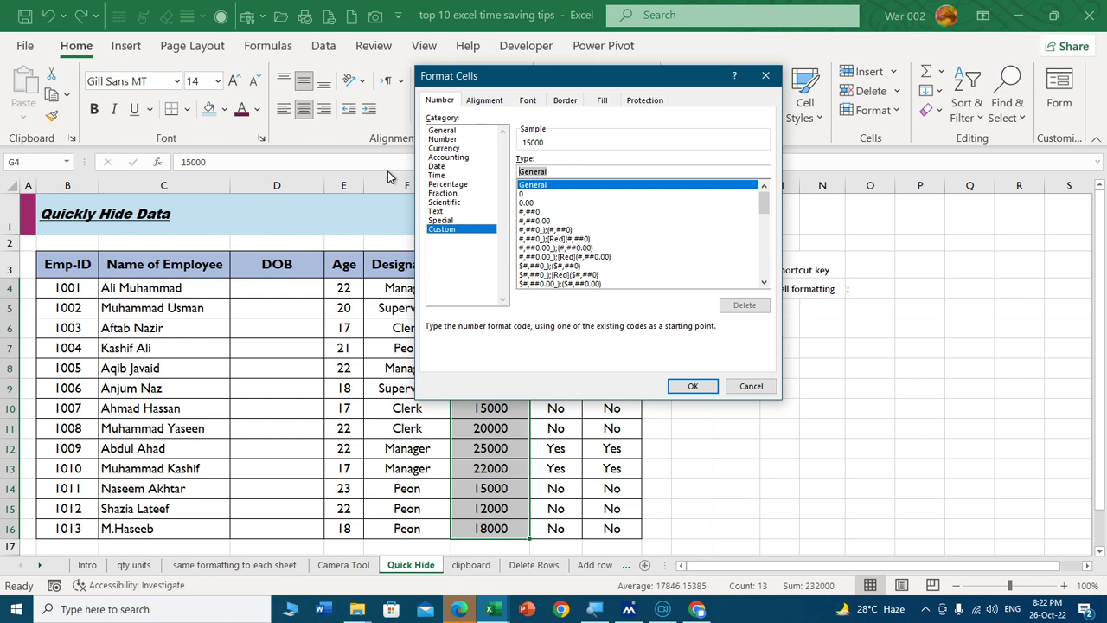
pyautogui.write(';;;')
pyautogui.press('Return')
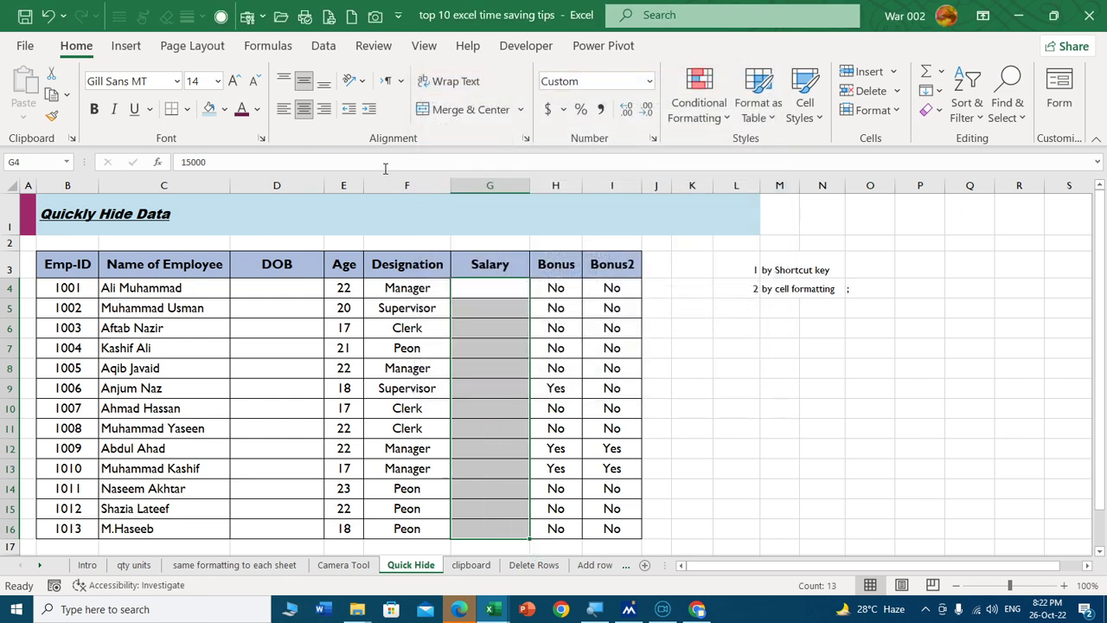
pyautogui.click(702, 350)
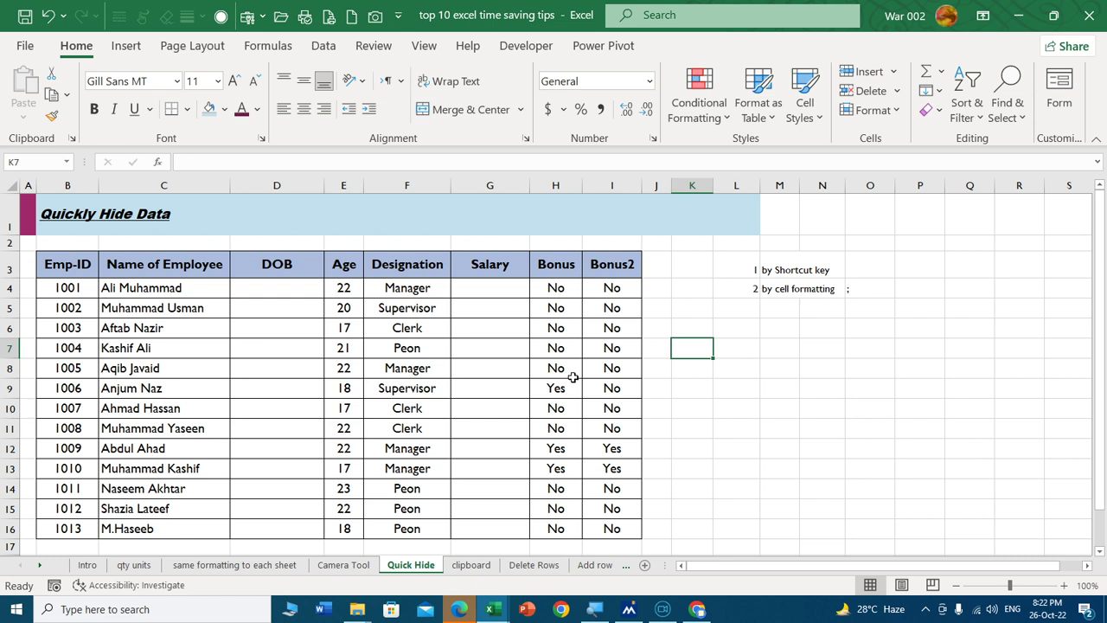
pyautogui.click(511, 340)
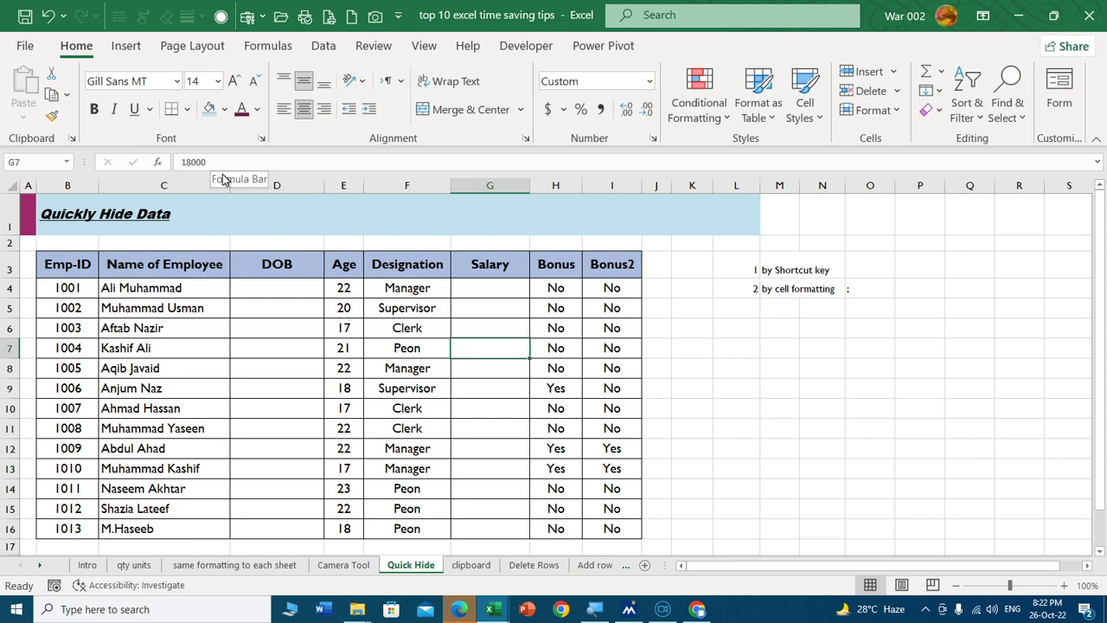
pyautogui.click(789, 447)
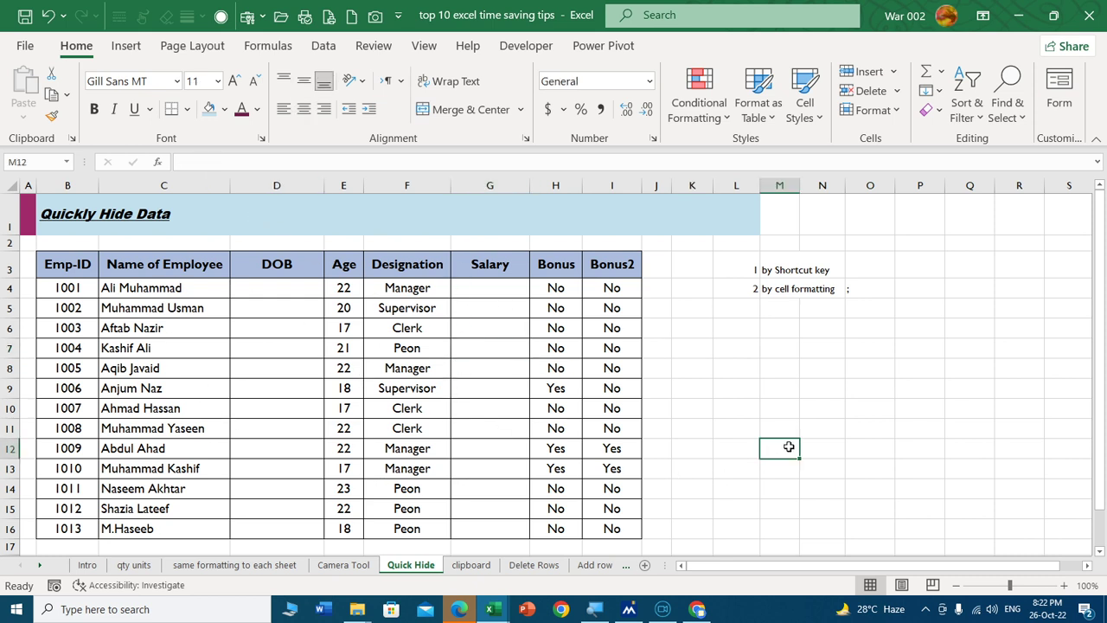
pyautogui.click(476, 567)
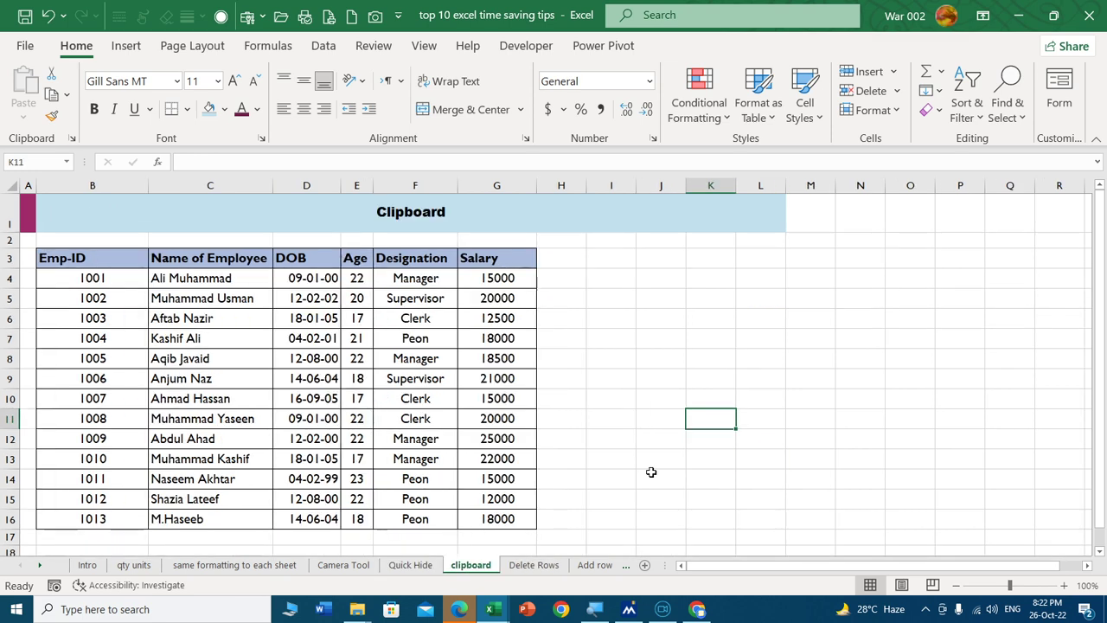
pyautogui.click(12, 299)
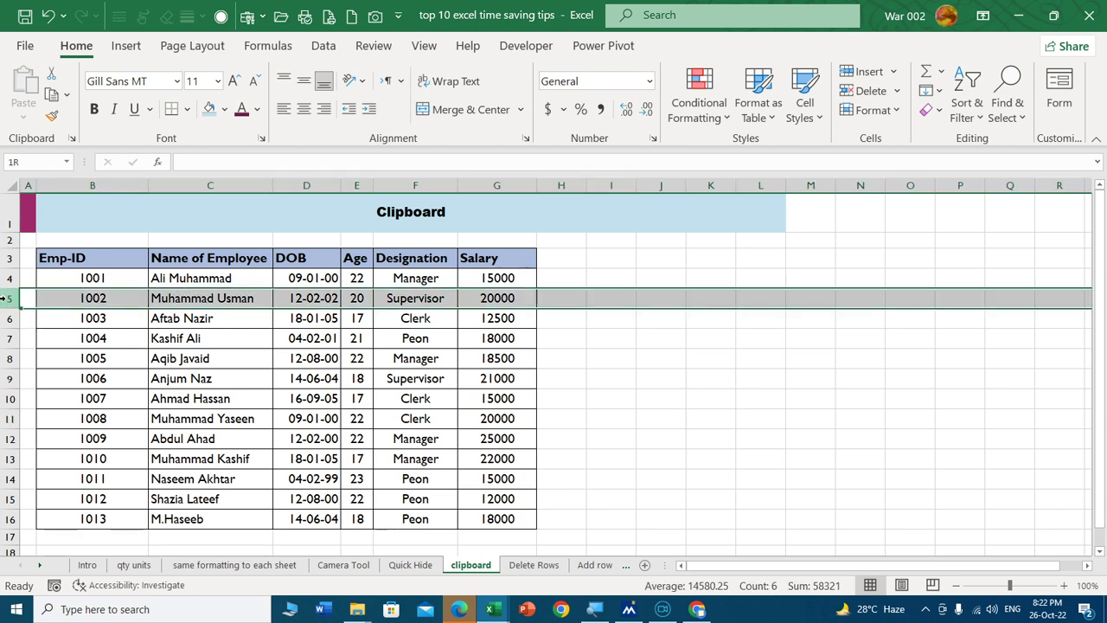
pyautogui.click(76, 320)
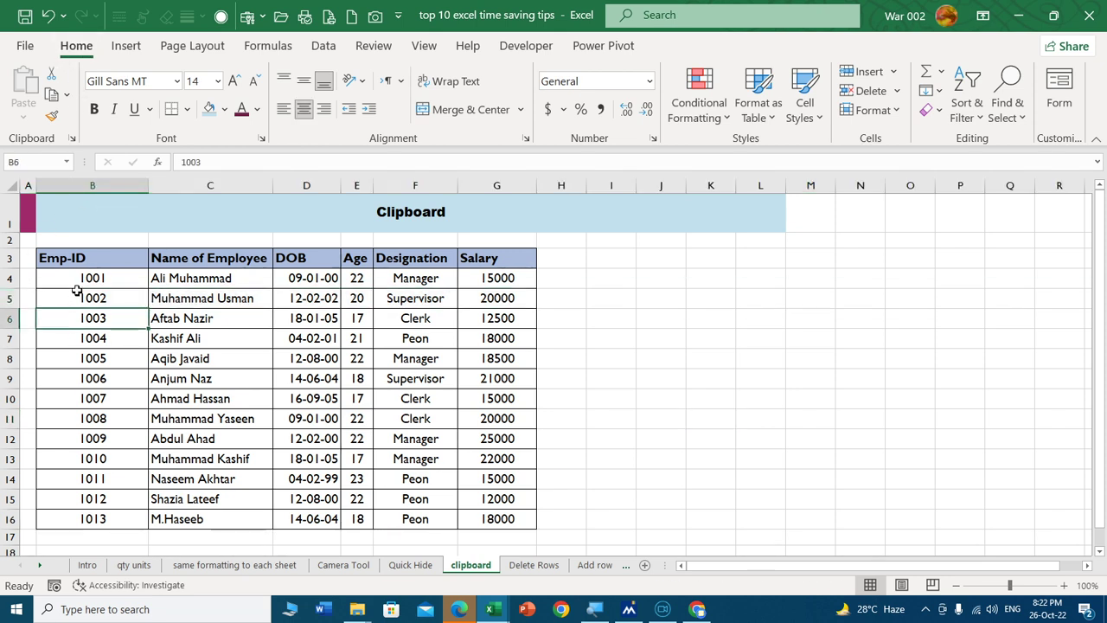
pyautogui.moveTo(72, 257); pyautogui.dragTo(424, 341)
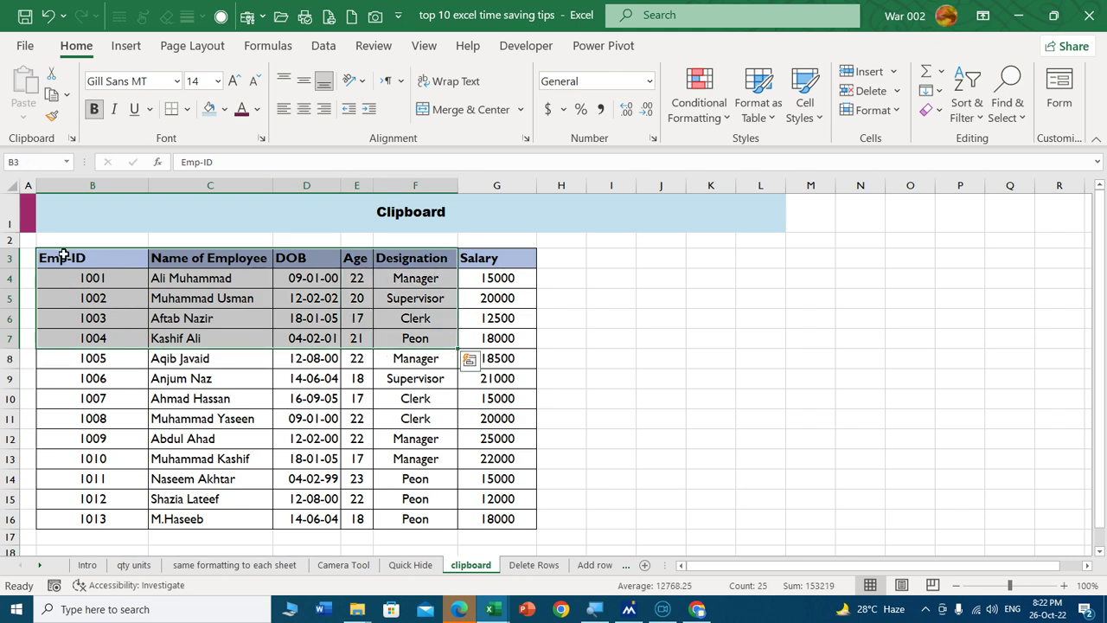
pyautogui.moveTo(63, 257); pyautogui.dragTo(486, 292)
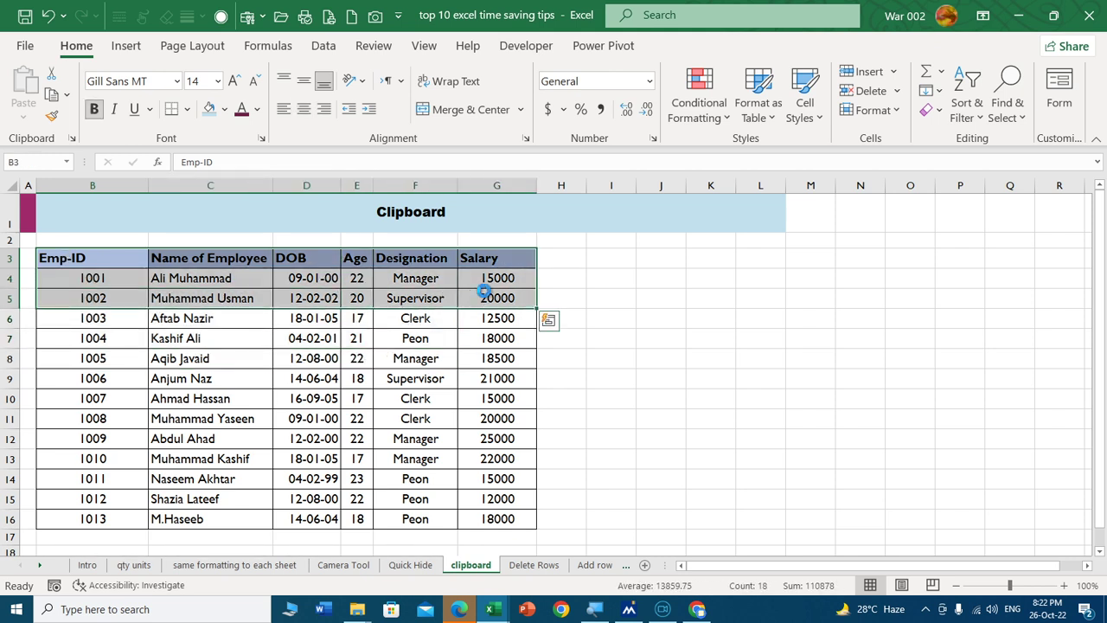
pyautogui.hotkey('ctrl', 'c')
pyautogui.click(703, 261)
pyautogui.hotkey('ctrl', 'v')
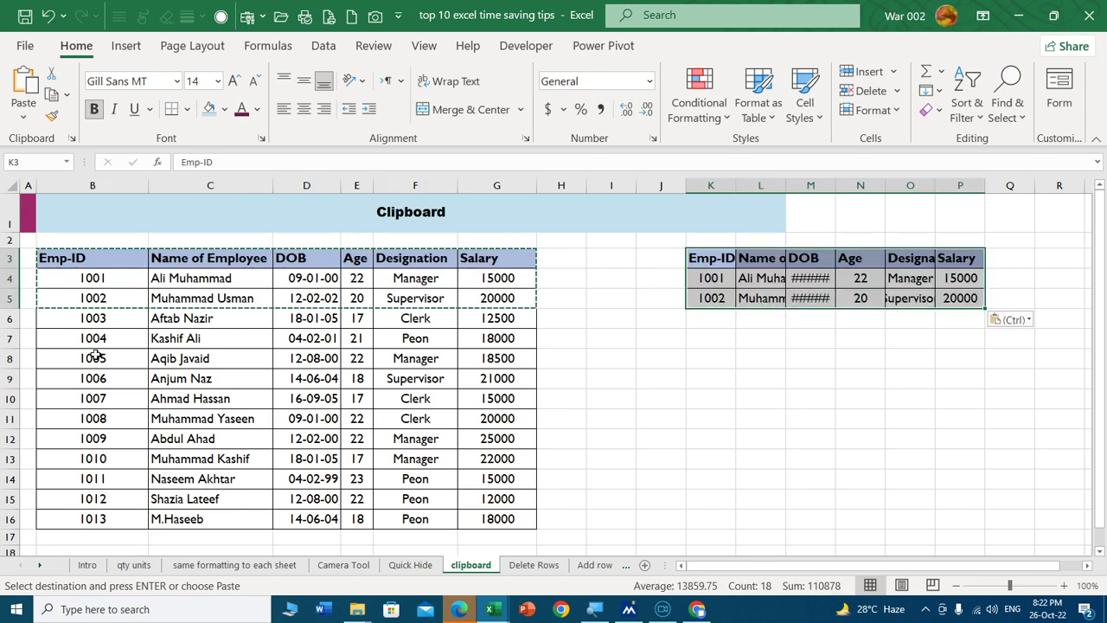
pyautogui.moveTo(60, 355); pyautogui.dragTo(484, 379)
pyautogui.hotkey('ctrl', 'c')
pyautogui.click(714, 321)
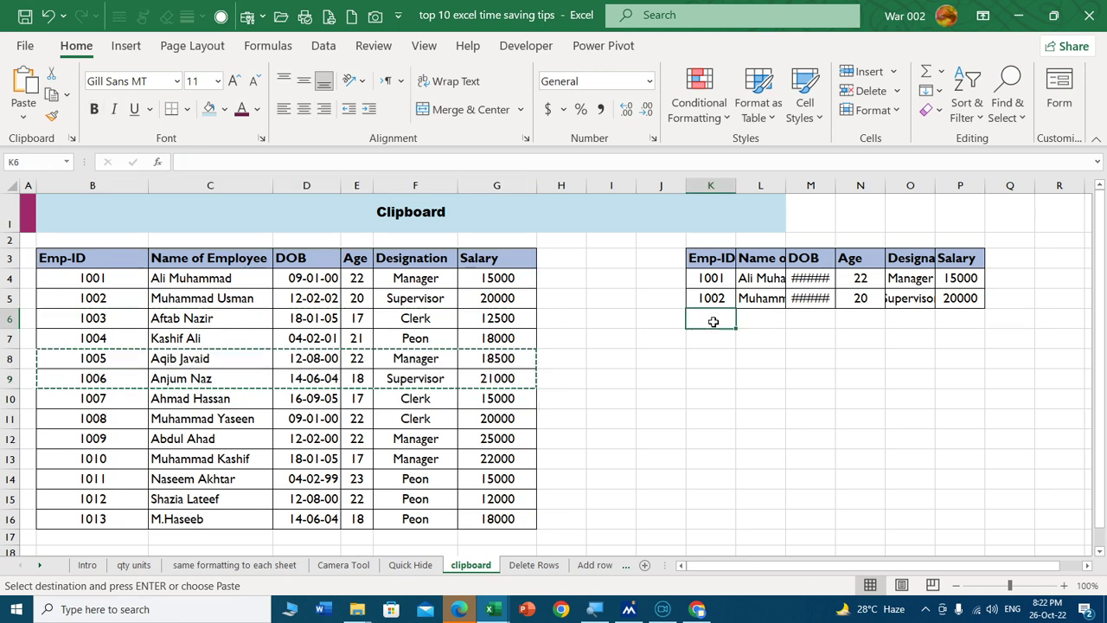
pyautogui.hotkey('ctrl', 'v')
pyautogui.moveTo(718, 193); pyautogui.dragTo(984, 192)
pyautogui.hotkey('ctrl', '-')
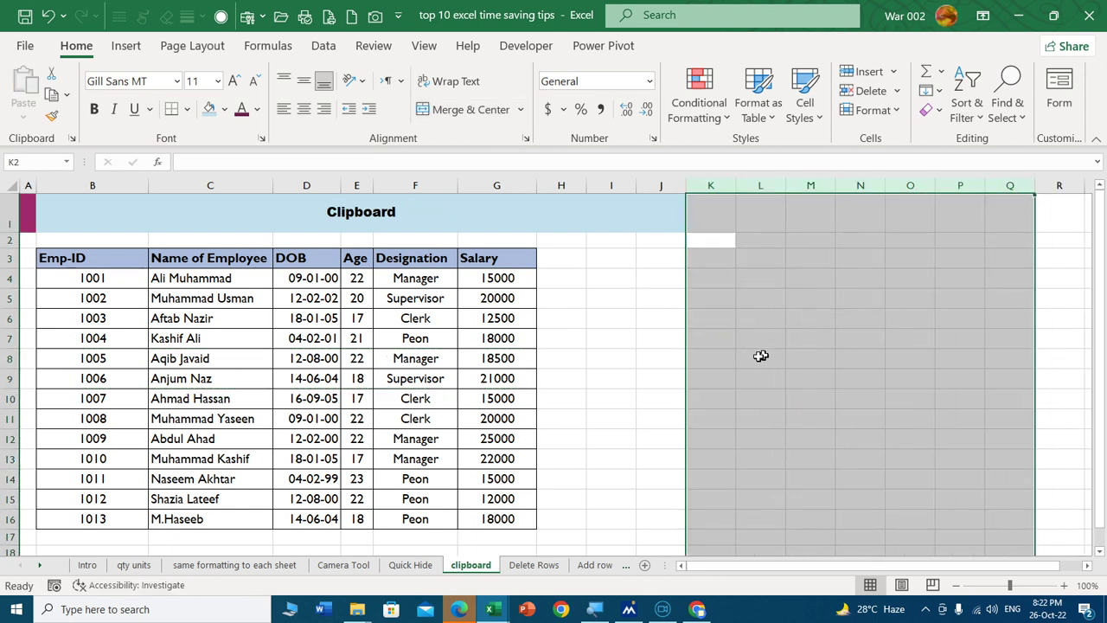
pyautogui.click(655, 345)
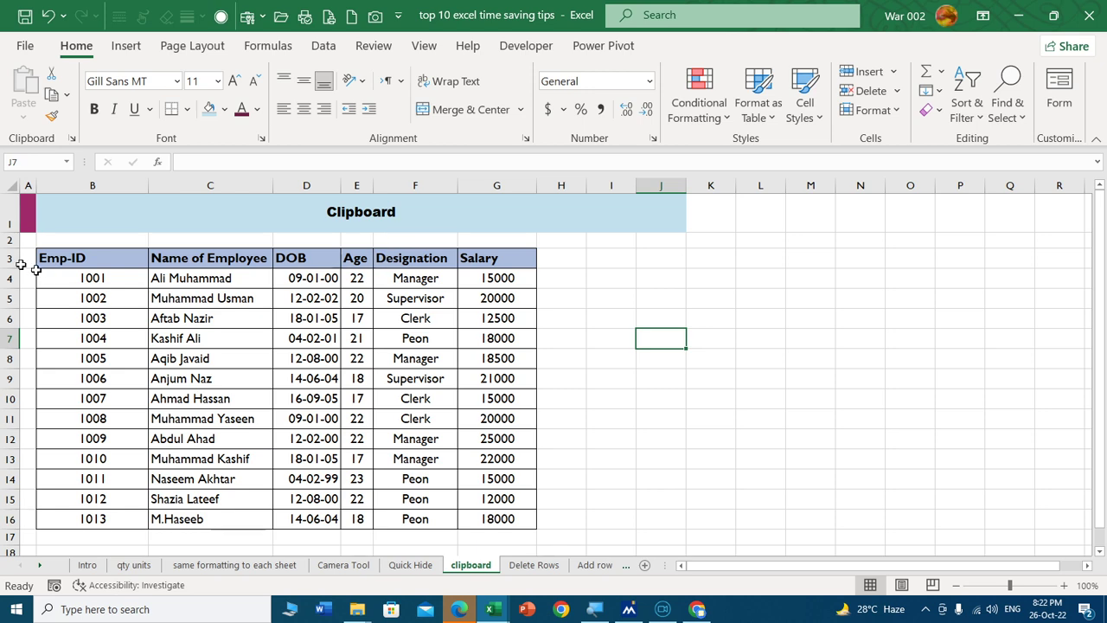
# Open the Clipboard pane and copy the header row B3:G3 into it.
pyautogui.click(72, 139)
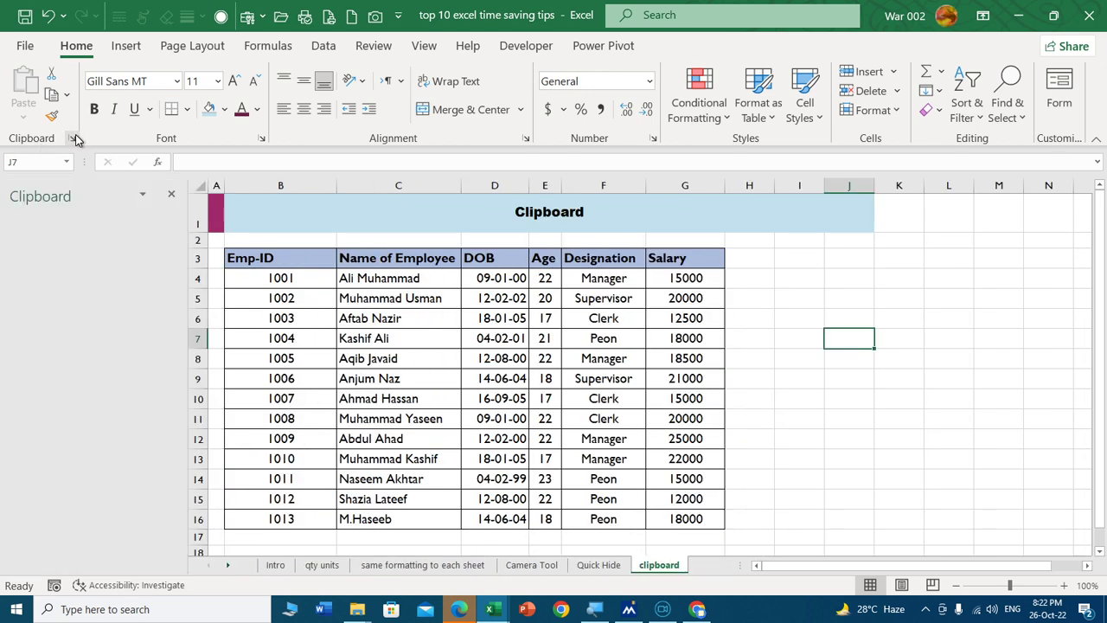
pyautogui.click(197, 258)
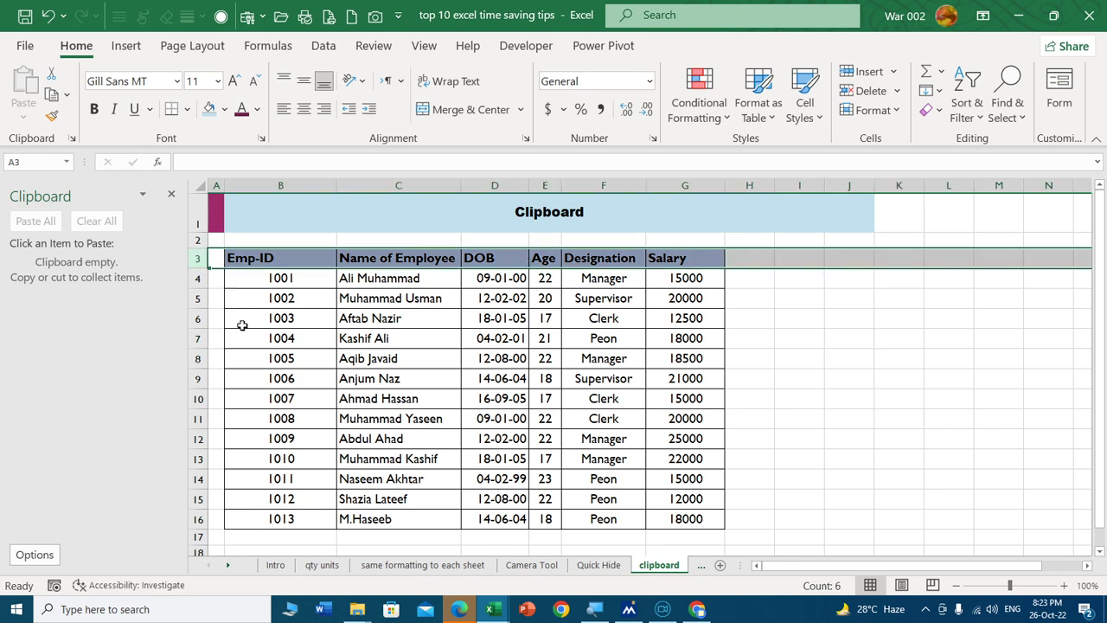
pyautogui.moveTo(246, 259); pyautogui.dragTo(636, 266)
pyautogui.moveTo(674, 262); pyautogui.dragTo(676, 261)
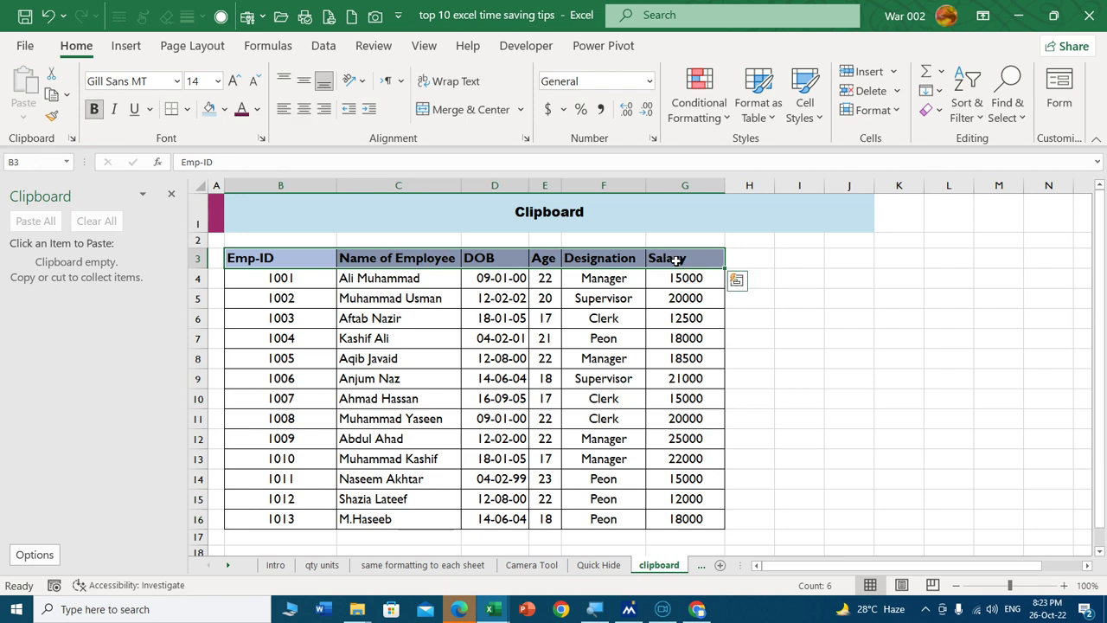
pyautogui.hotkey('ctrl', 'c')
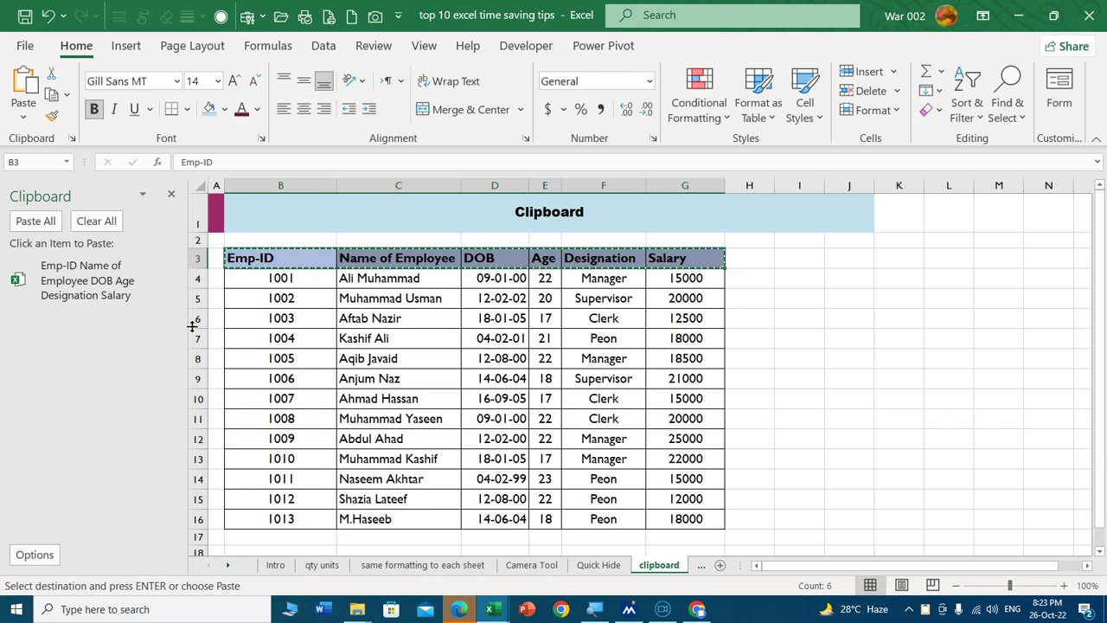
# Collect employee rows 1001–1002, 1007–1008 and 1012–1013, then select B20 as the paste start.
pyautogui.moveTo(257, 278); pyautogui.dragTo(664, 301)
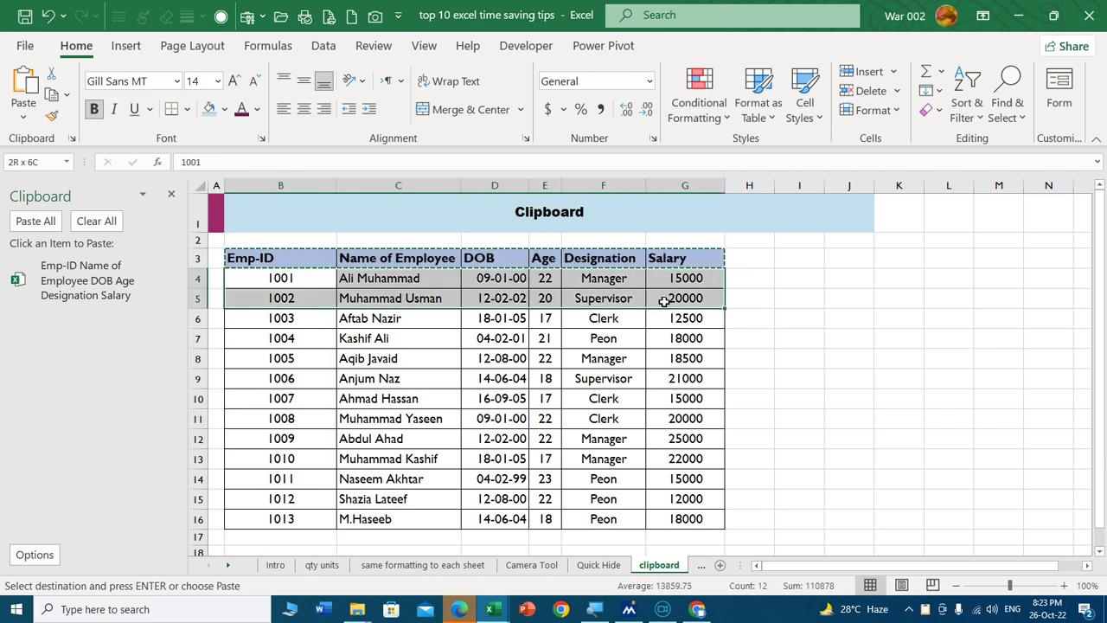
pyautogui.hotkey('ctrl', 'c')
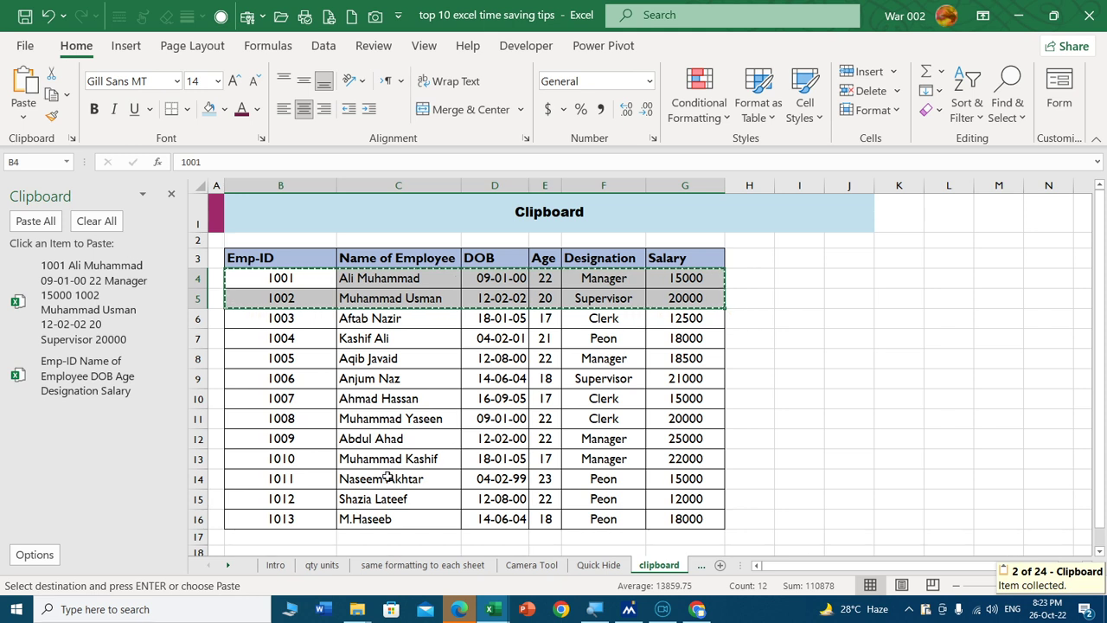
pyautogui.click(311, 407)
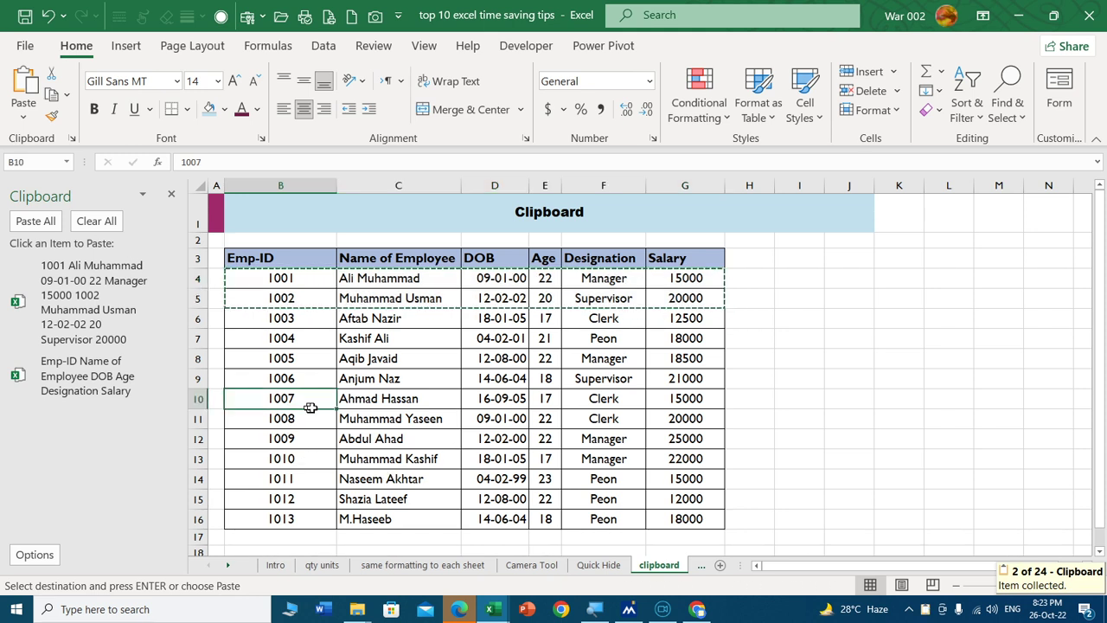
pyautogui.moveTo(311, 408); pyautogui.dragTo(683, 416)
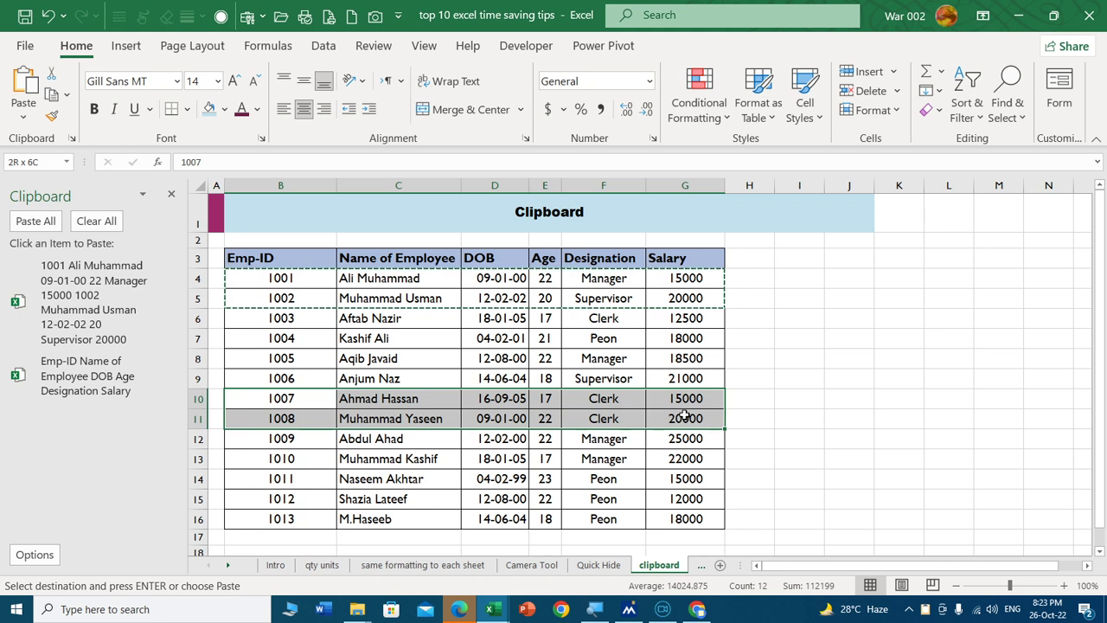
pyautogui.hotkey('ctrl', 'c')
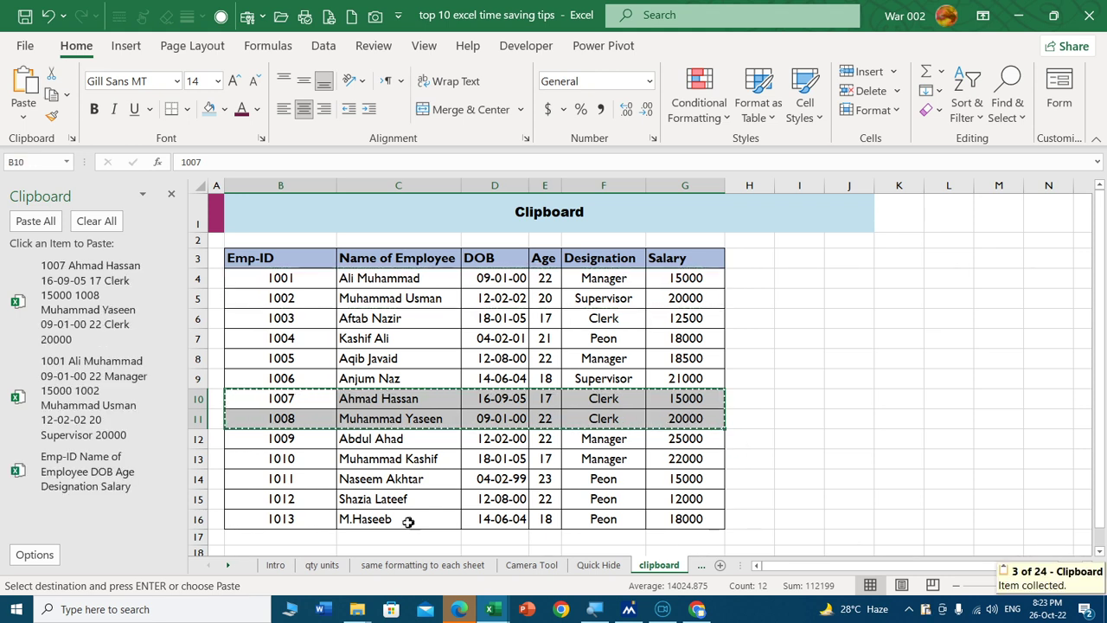
pyautogui.moveTo(258, 500); pyautogui.dragTo(683, 512)
pyautogui.hotkey('ctrl', 'c')
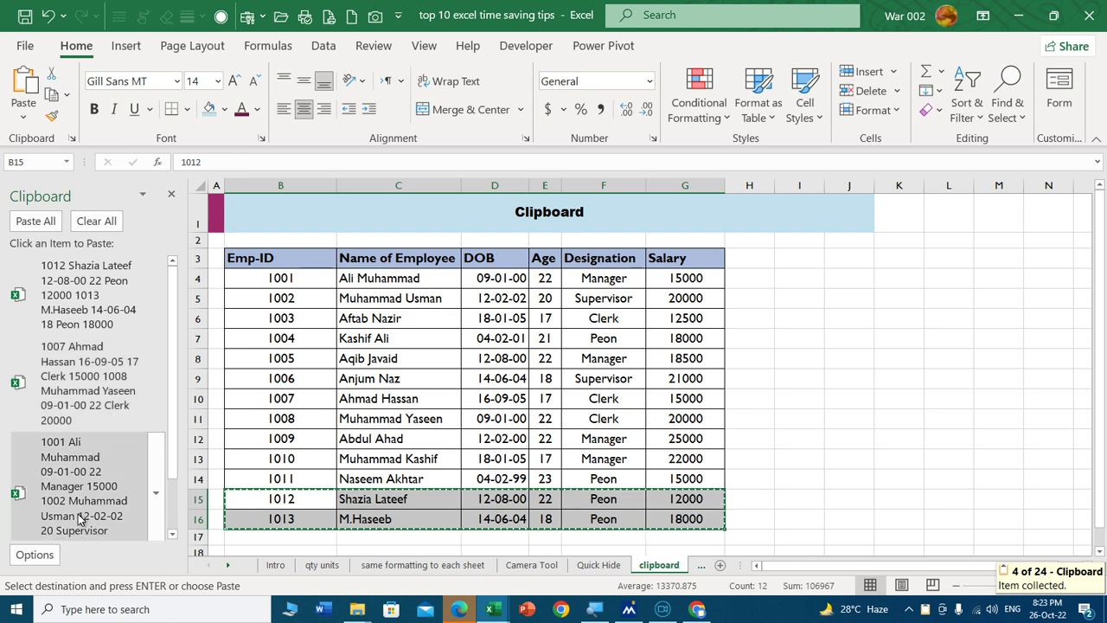
pyautogui.scroll(-3, 408, 403)
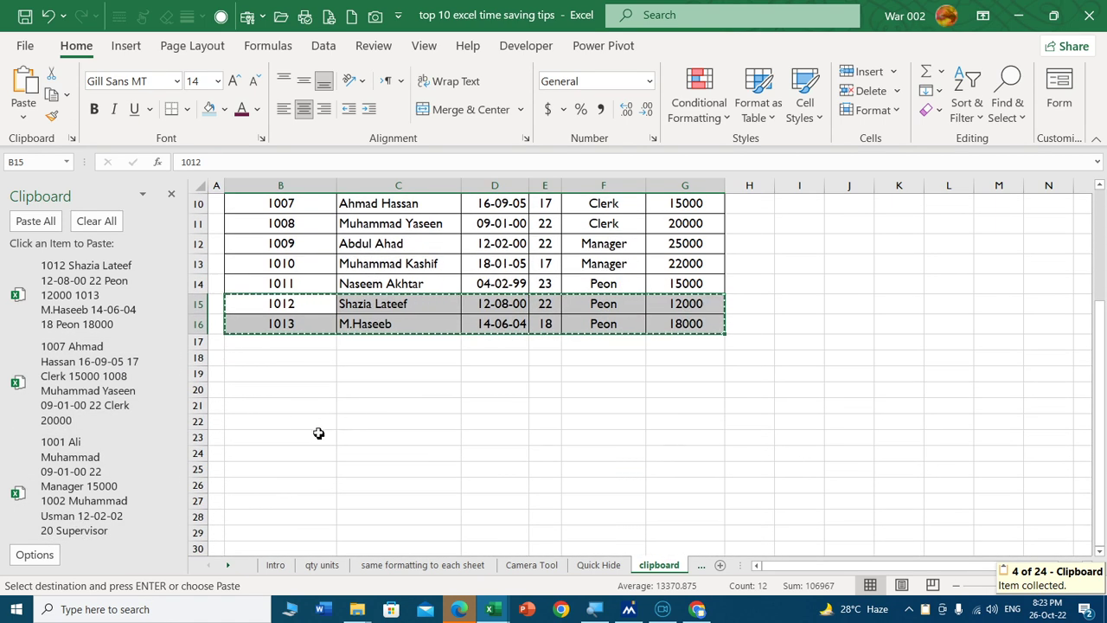
pyautogui.click(273, 394)
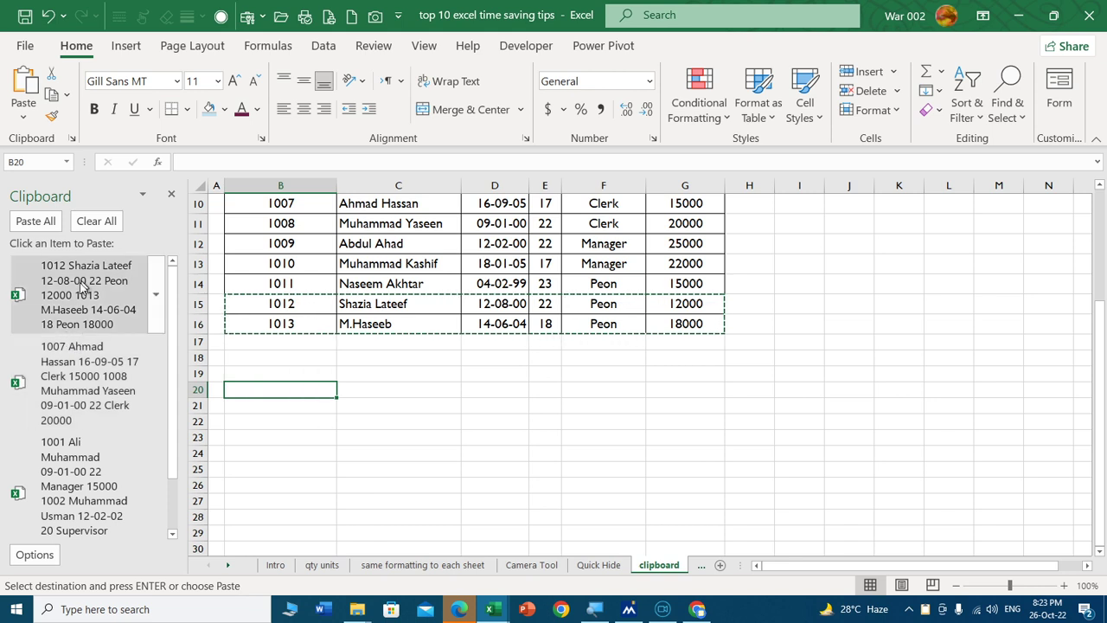
# Paste the collected header row at B20 and rows 1001–1002 at B21.
pyautogui.scroll(-1, 76, 337)
pyautogui.scroll(-1, 70, 364)
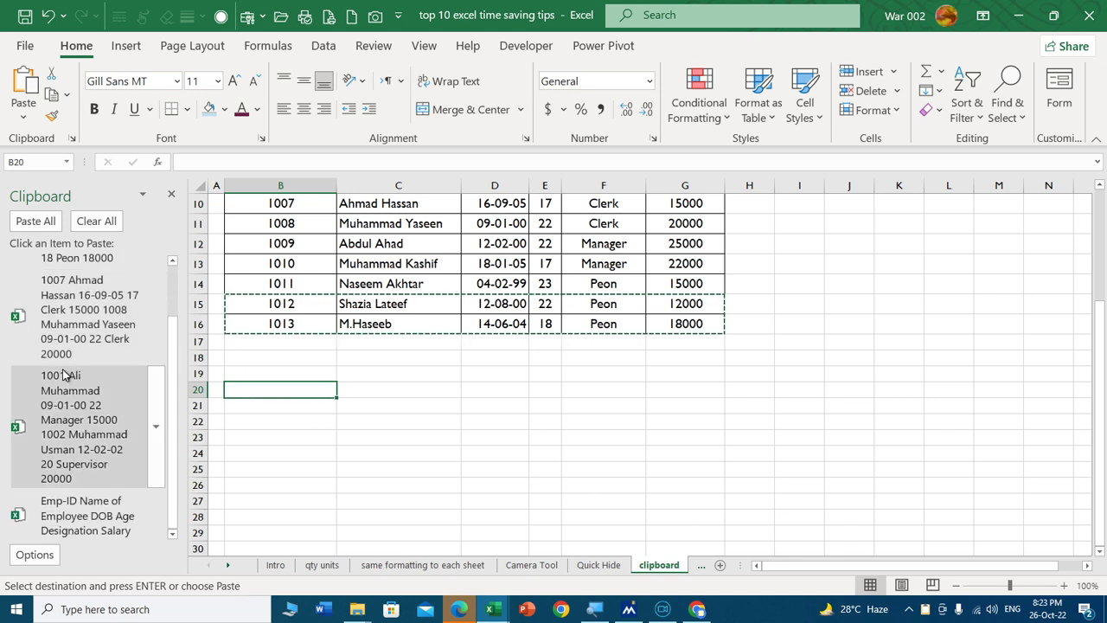
pyautogui.click(49, 523)
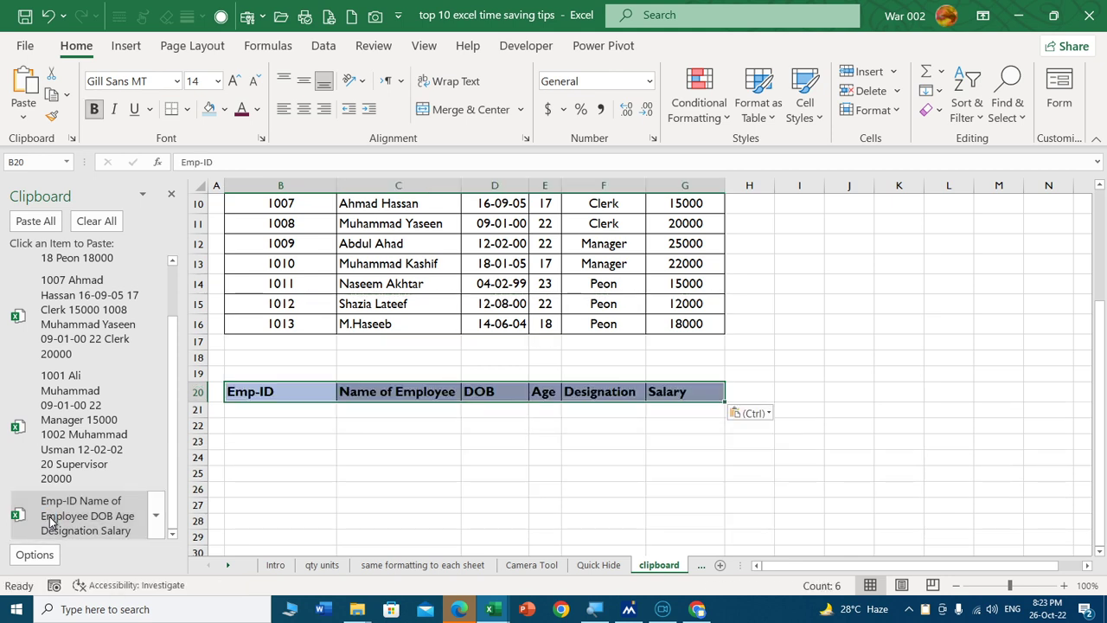
pyautogui.click(73, 461)
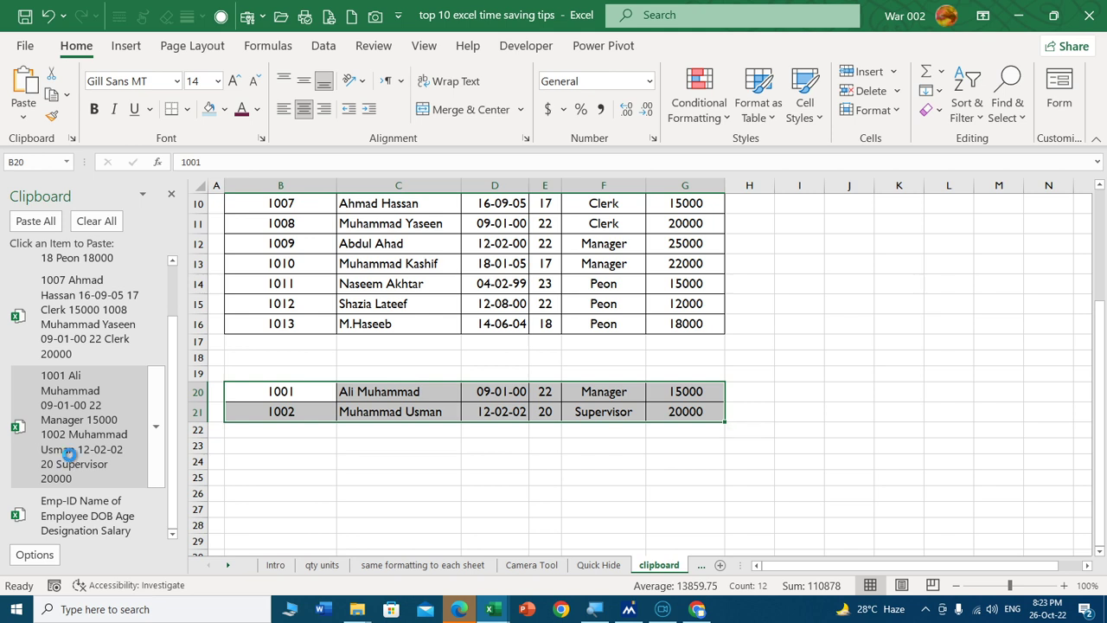
pyautogui.hotkey('ctrl', 'z')
pyautogui.click(250, 413)
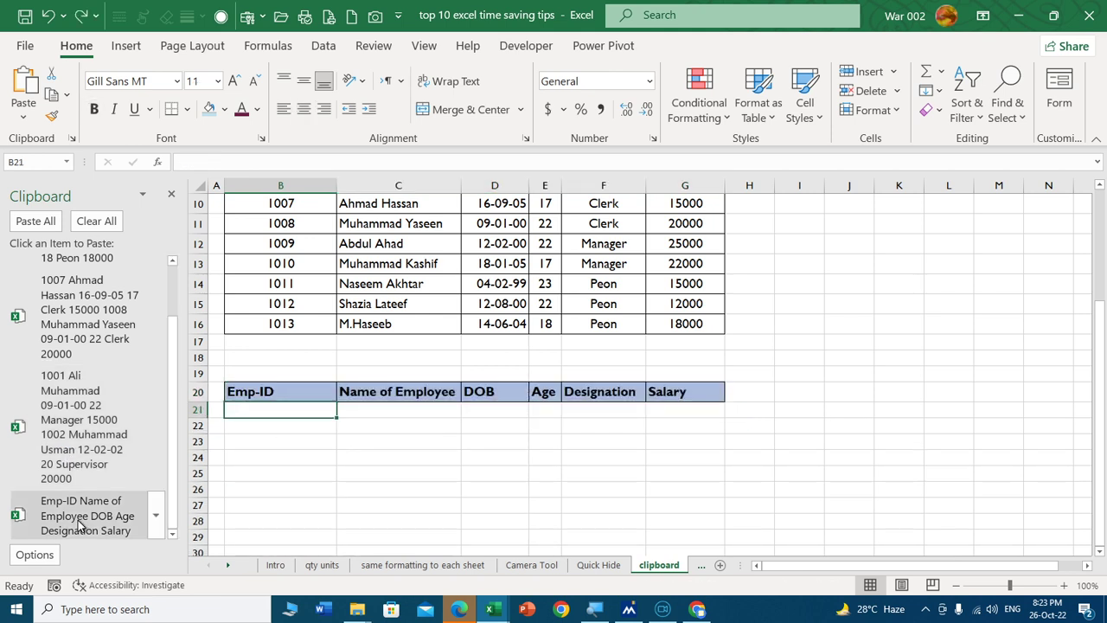
pyautogui.click(75, 442)
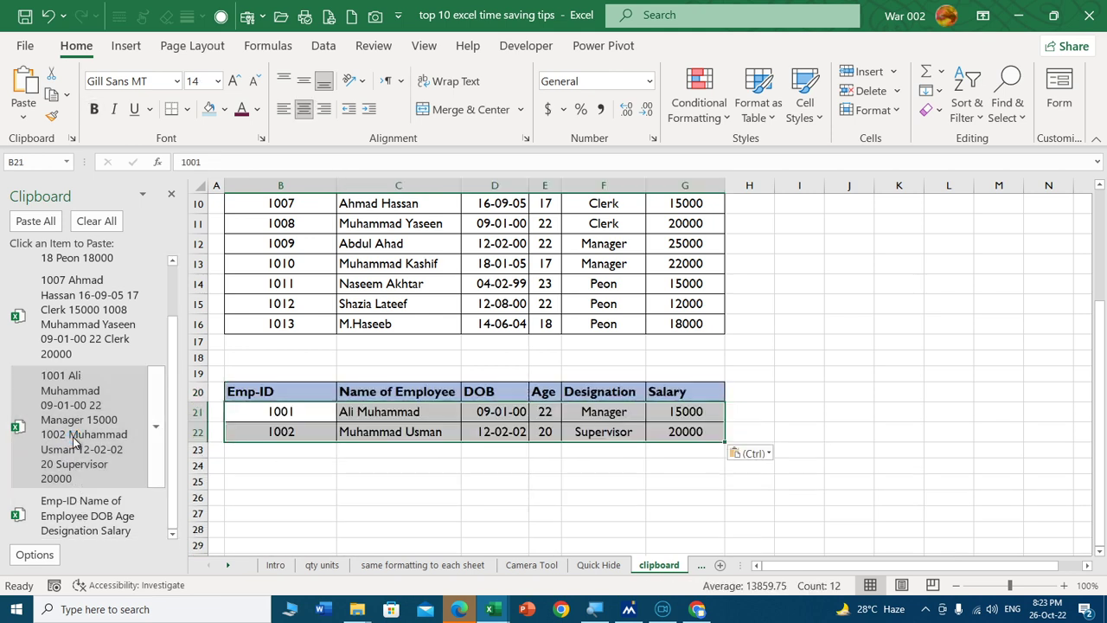
# Paste rows 1007–1008 at B23 and 1012–1013 at B25, then undo the pasted rows.
pyautogui.click(270, 453)
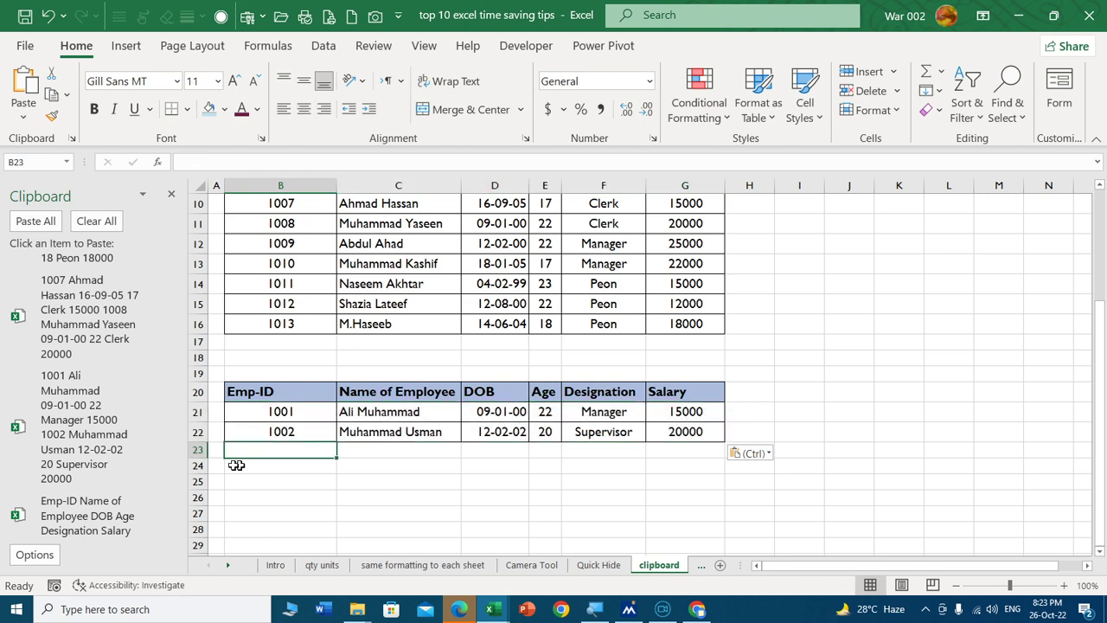
pyautogui.click(97, 327)
pyautogui.scroll(1, 159, 379)
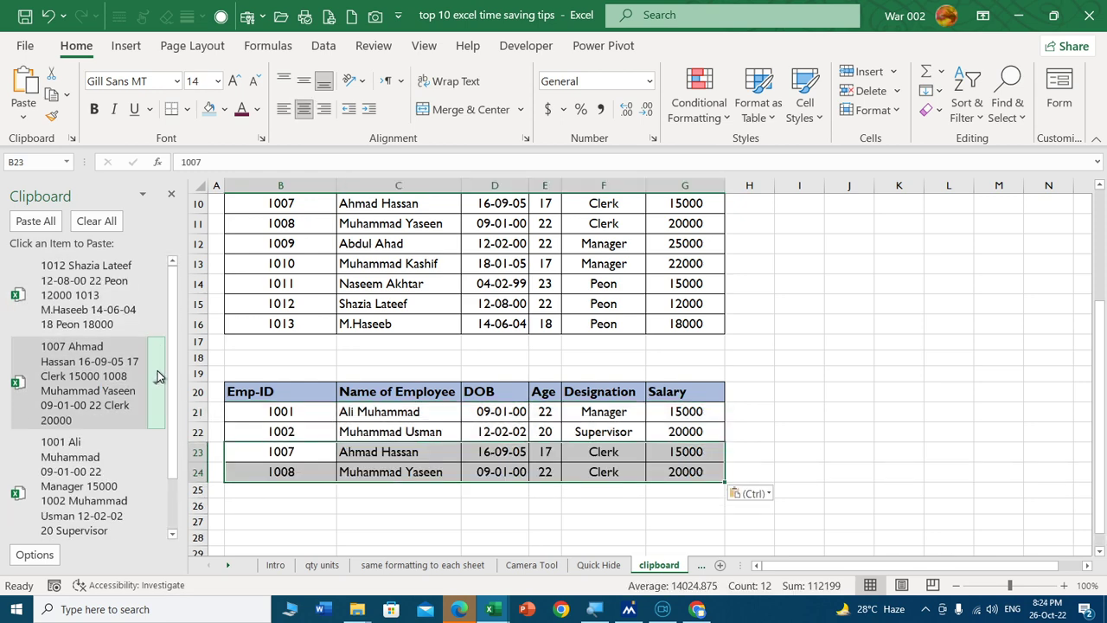
pyautogui.click(230, 490)
pyautogui.click(134, 290)
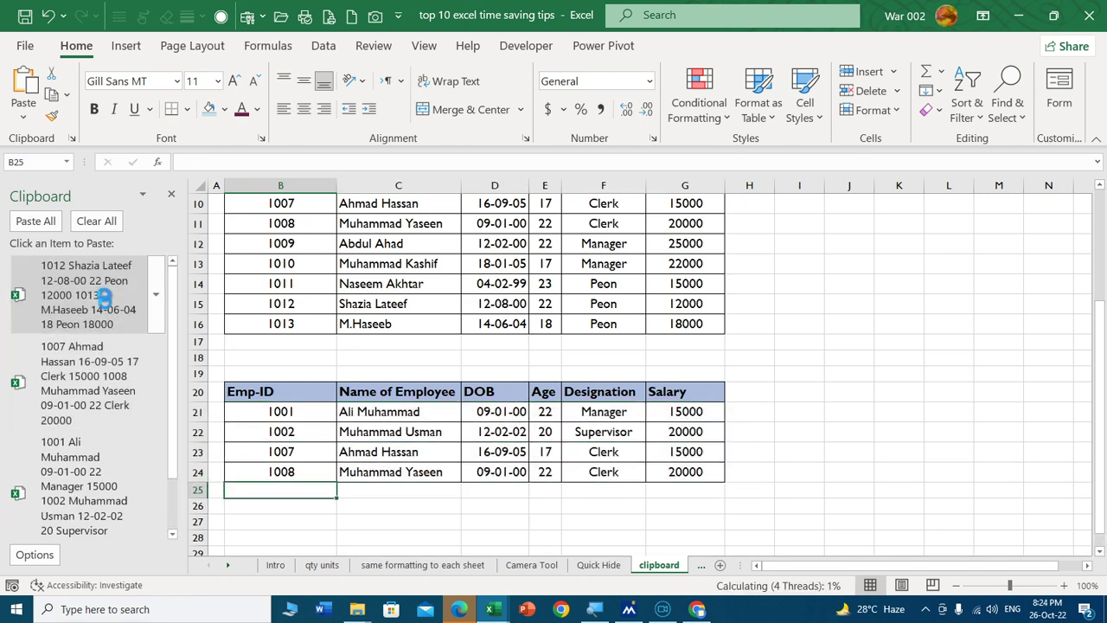
pyautogui.hotkey('ctrl', 'z')
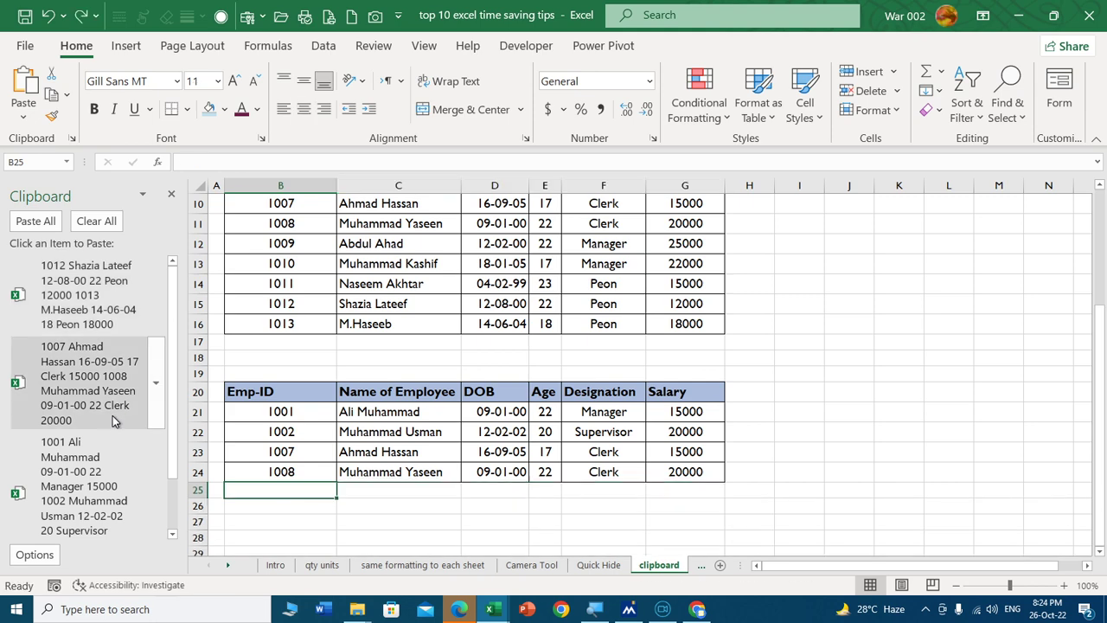
pyautogui.hotkey('ctrl', 'z')
pyautogui.hotkey('ctrl', 'z')
pyautogui.hotkey('ctrl', 'z')
pyautogui.hotkey('ctrl', 'z')
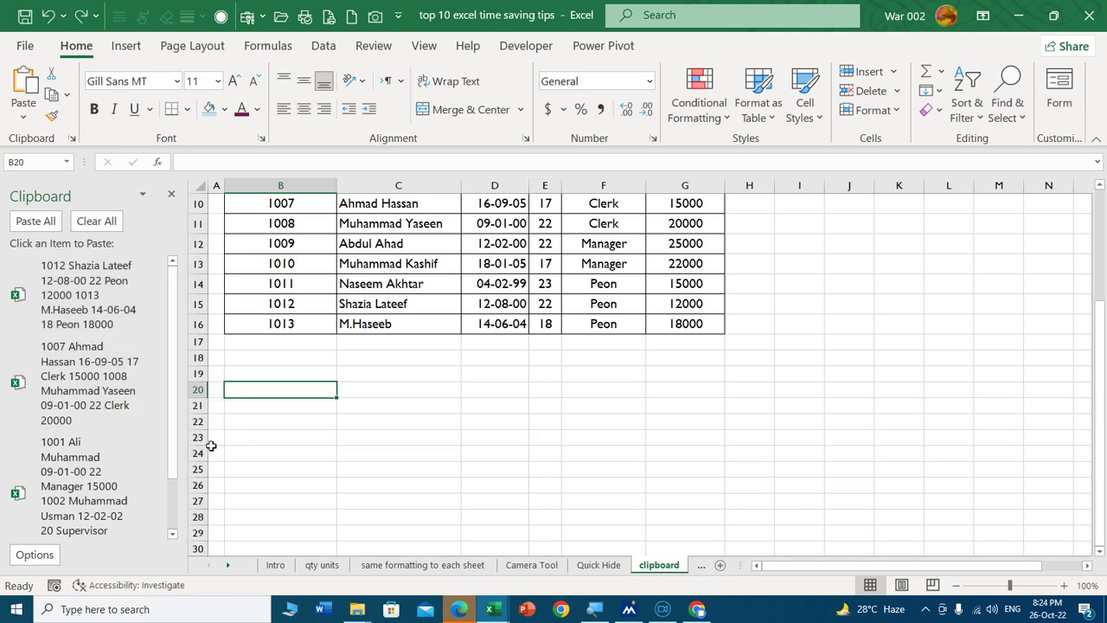
# Paste all collected items, close the Clipboard pane, and go to the Delete Rows sheet.
pyautogui.click(48, 222)
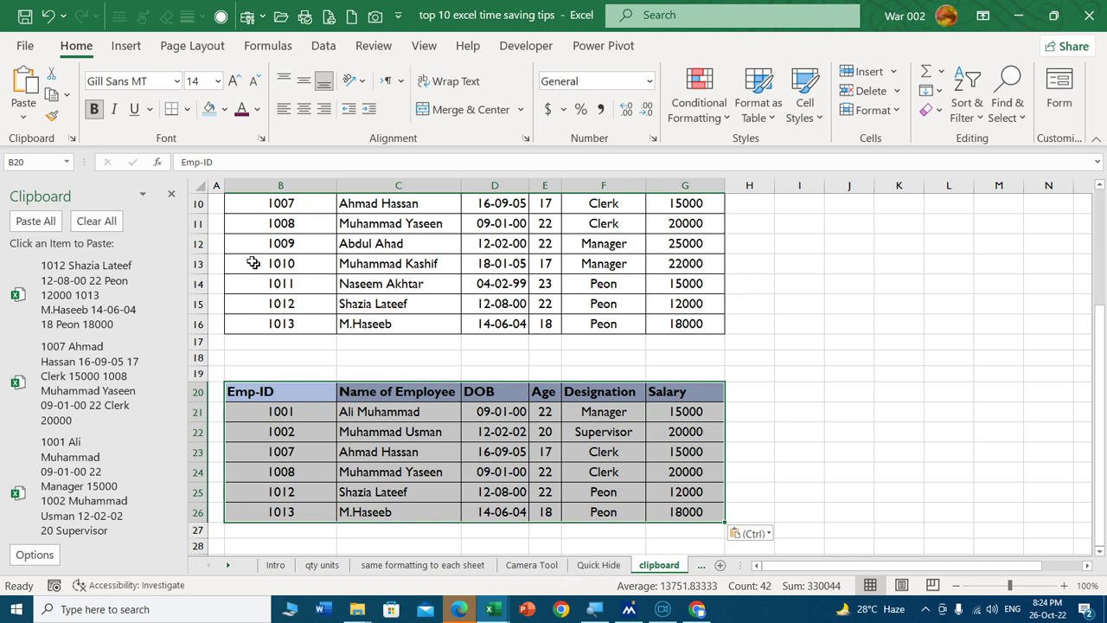
pyautogui.click(173, 196)
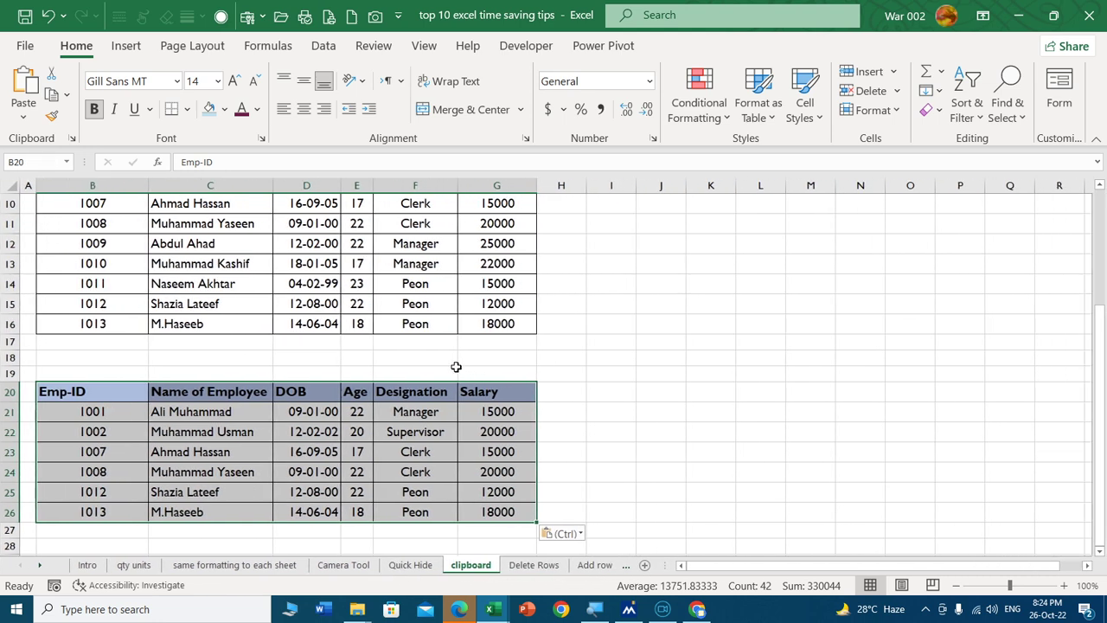
pyautogui.scroll(2, 456, 368)
pyautogui.scroll(1, 456, 368)
pyautogui.scroll(-2, 456, 367)
pyautogui.scroll(-2, 456, 367)
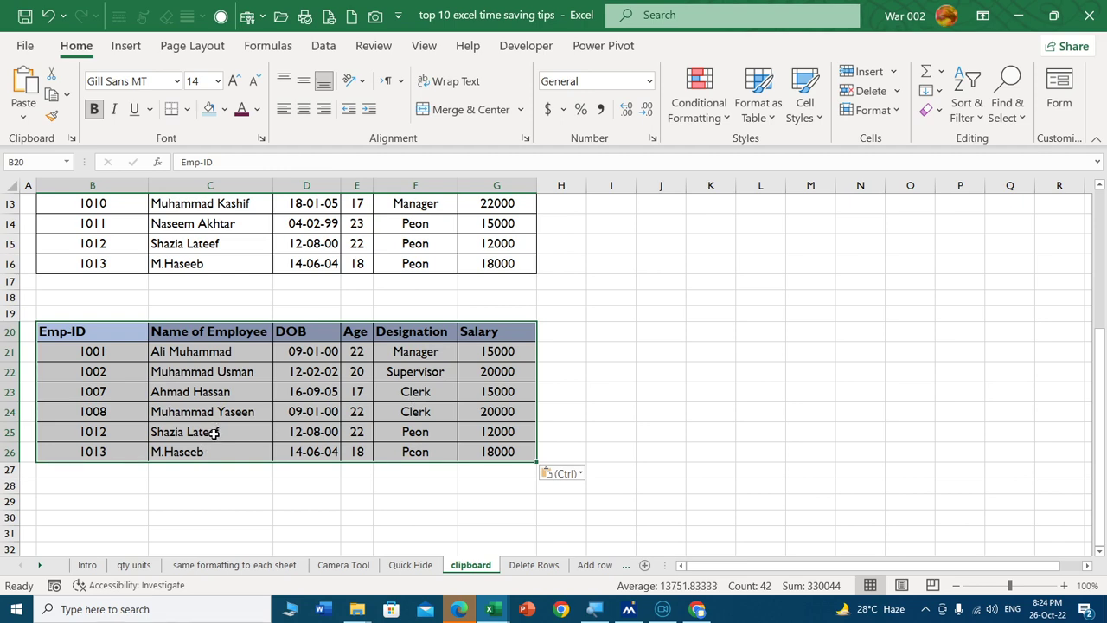
pyautogui.click(534, 565)
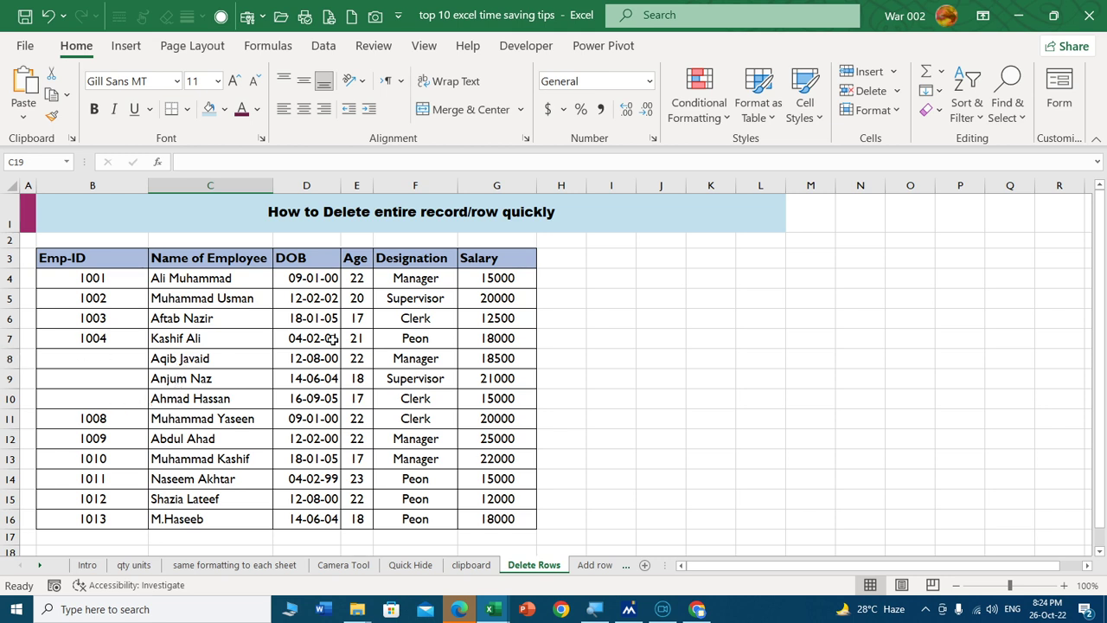
# Trial-delete blank-ID rows 8–10, undo it, then clear Emp-IDs 1010 and 1002.
pyautogui.moveTo(11, 358); pyautogui.dragTo(10, 398)
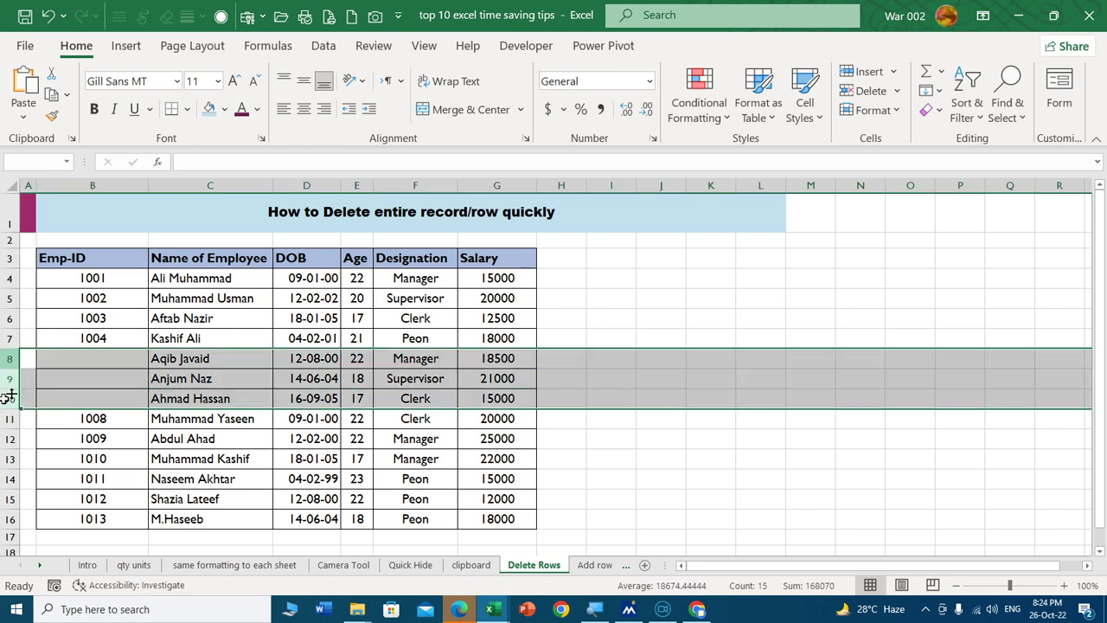
pyautogui.hotkey('ctrl', '-')
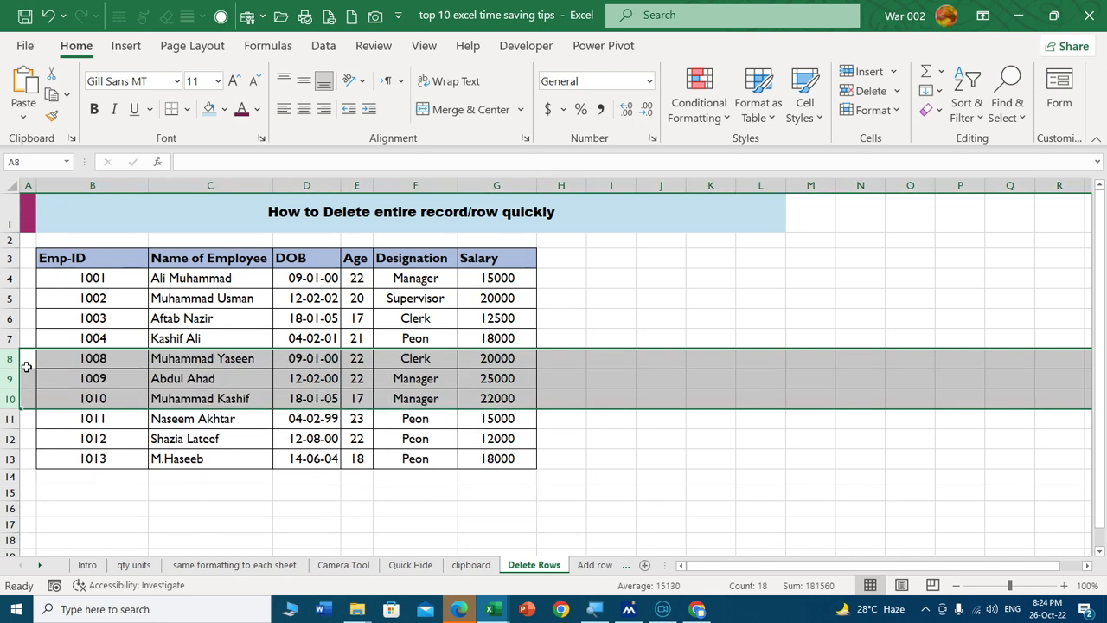
pyautogui.hotkey('ctrl', 'z')
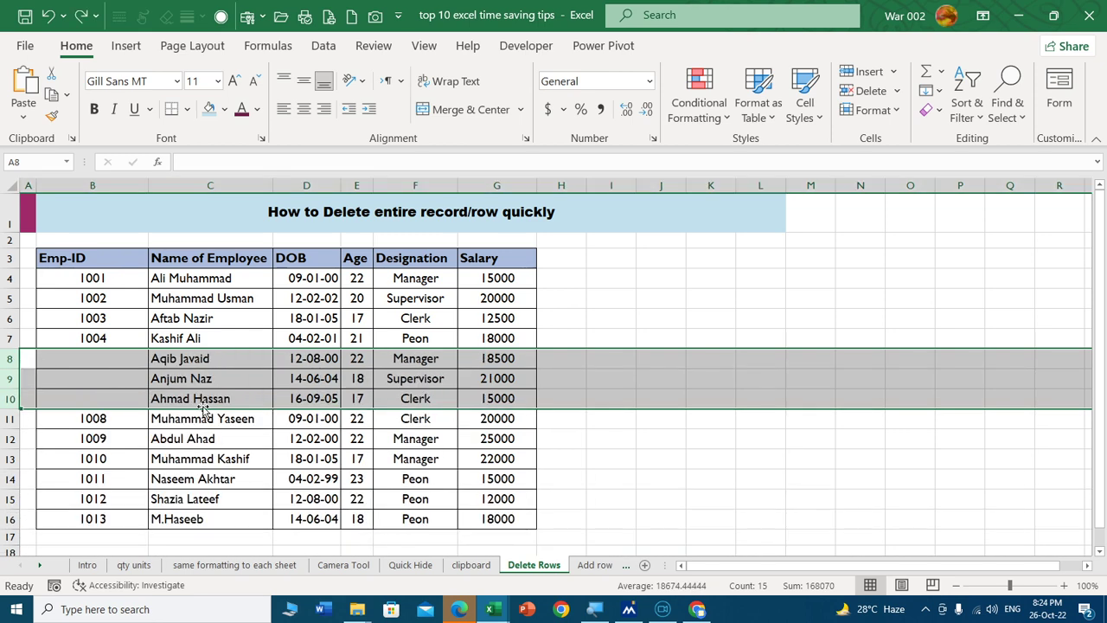
pyautogui.click(75, 459)
pyautogui.press('Delete')
pyautogui.click(82, 298)
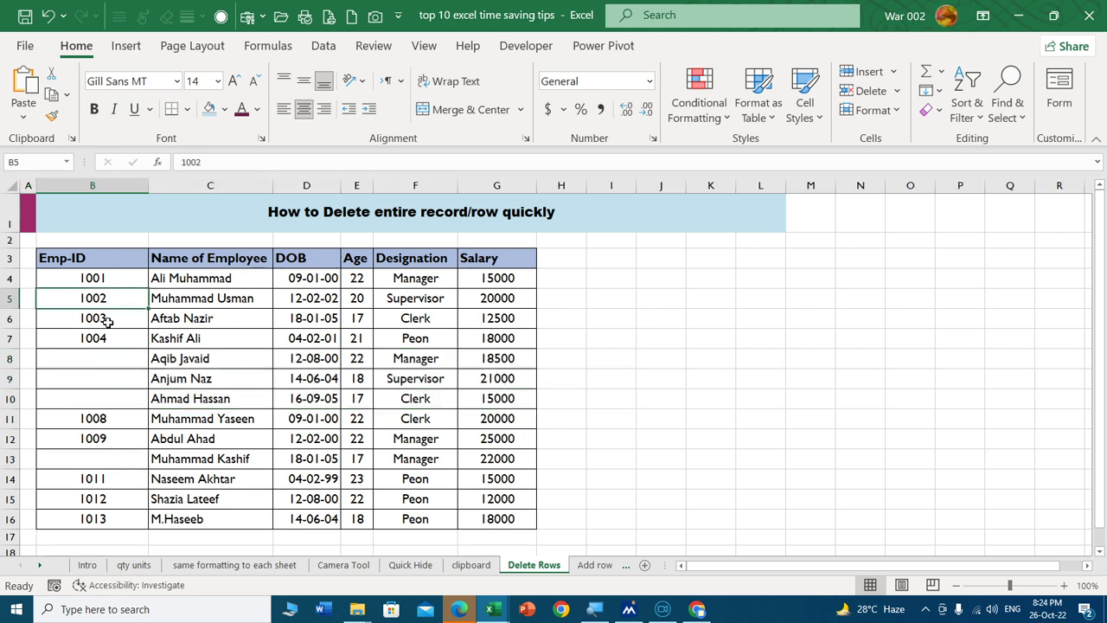
pyautogui.press('Delete')
# Delete row 5 and blank-ID rows 7–9 with Ctrl+-, then undo the deletions.
pyautogui.click(29, 303)
pyautogui.hotkey('ctrl', '-')
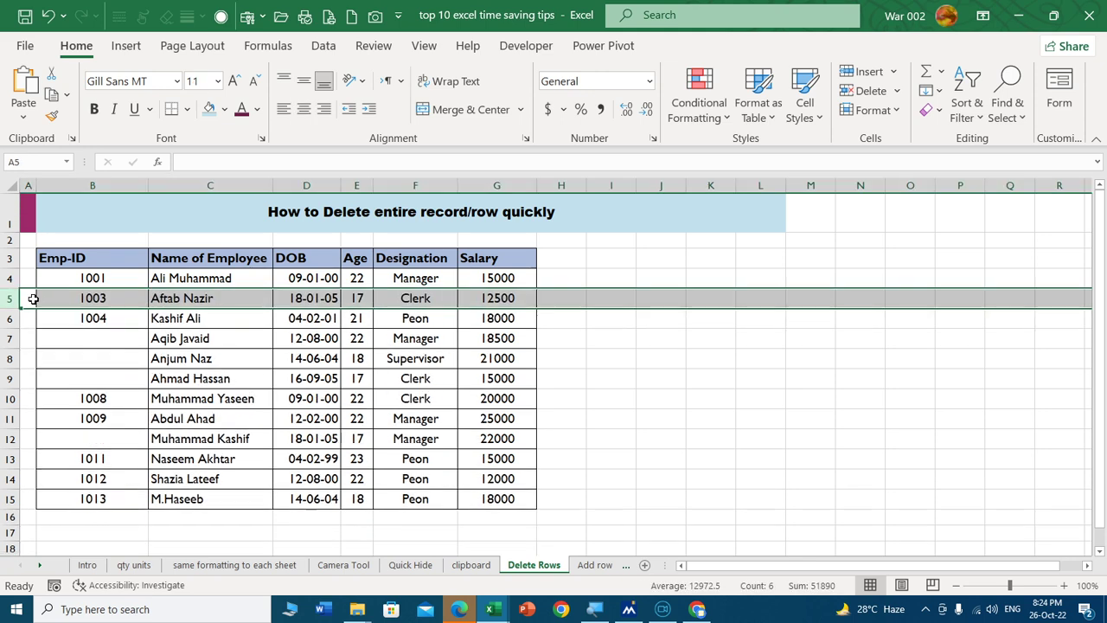
pyautogui.moveTo(17, 338); pyautogui.dragTo(18, 381)
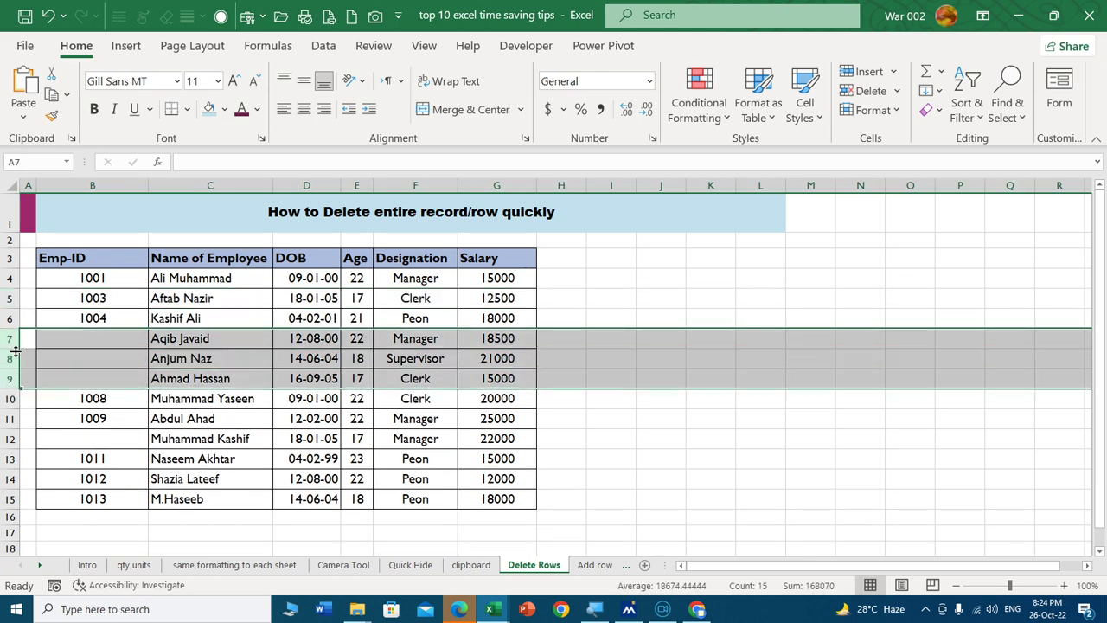
pyautogui.hotkey('ctrl', '-')
pyautogui.click(10, 374)
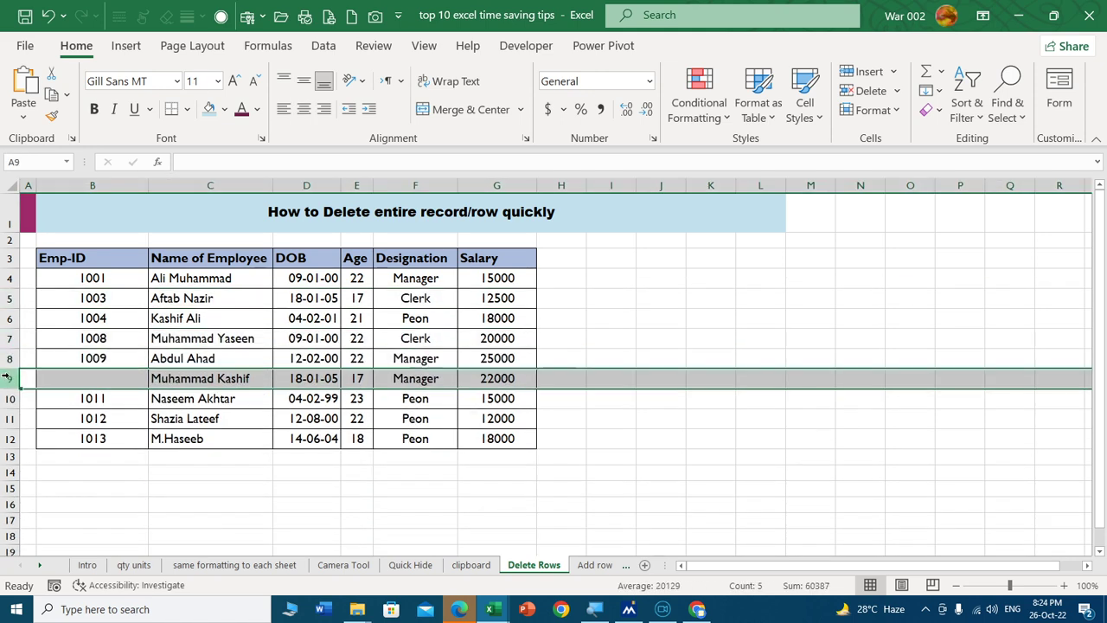
pyautogui.hotkey('ctrl', '-')
pyautogui.hotkey('ctrl', 'z')
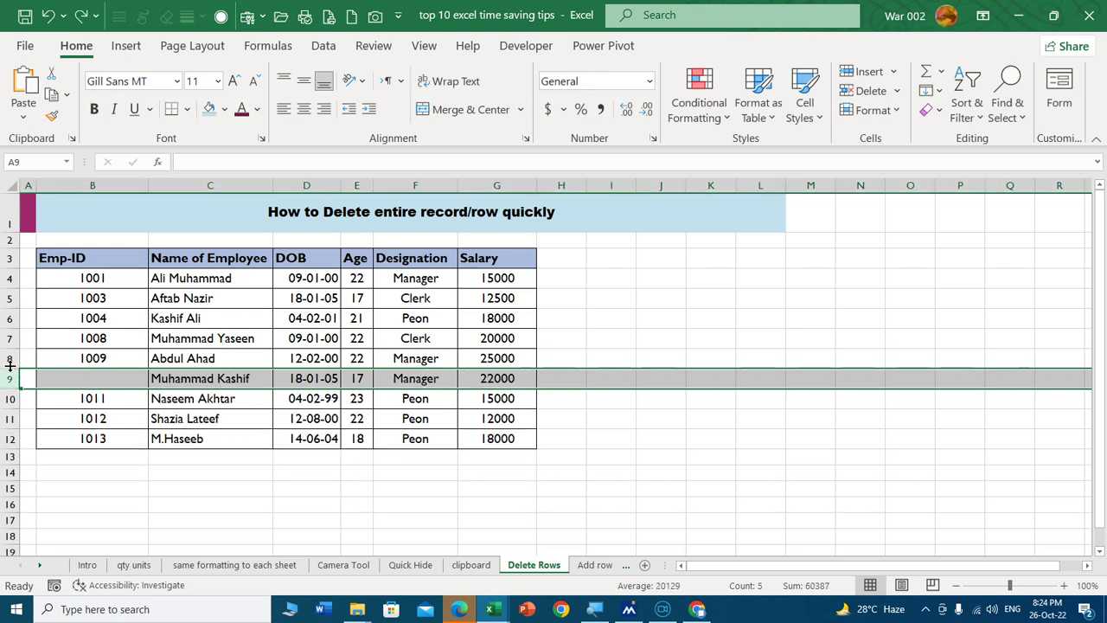
pyautogui.hotkey('ctrl', 'z')
pyautogui.hotkey('ctrl', 'z')
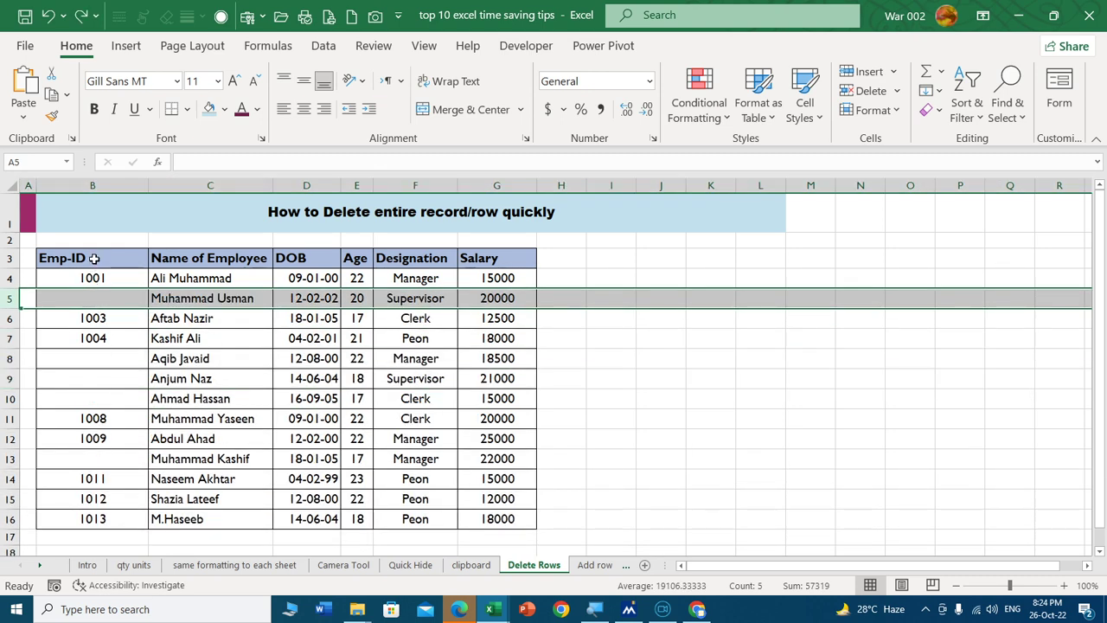
pyautogui.click(95, 258)
# Turn on filters and filter the Emp-ID column to show only (Blanks).
pyautogui.hotkey('ctrl', 'shift', 'l')
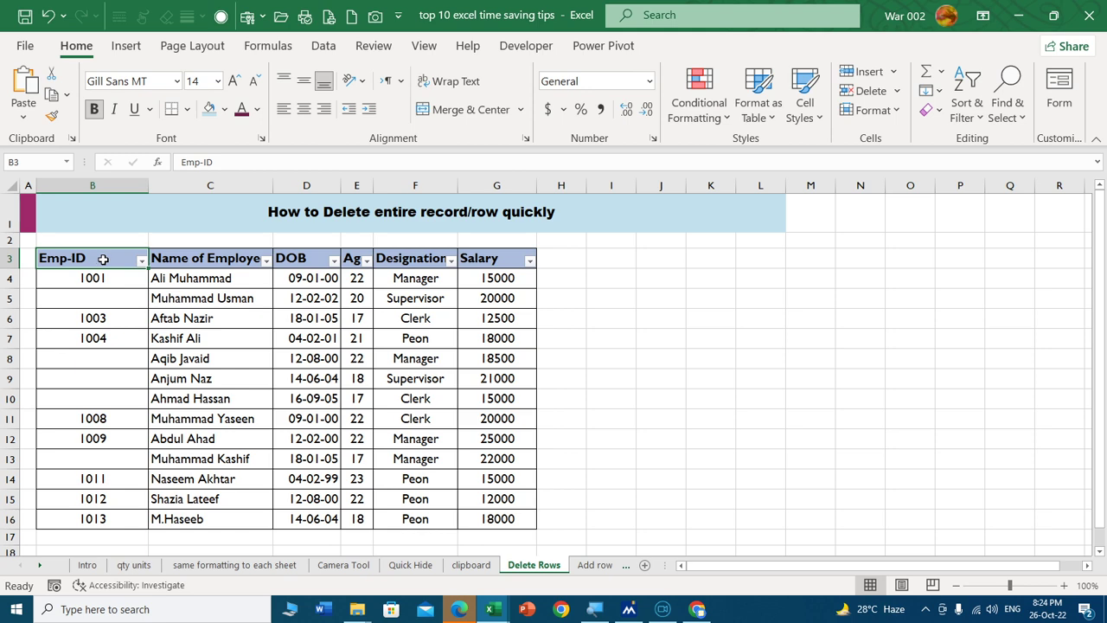
pyautogui.click(140, 259)
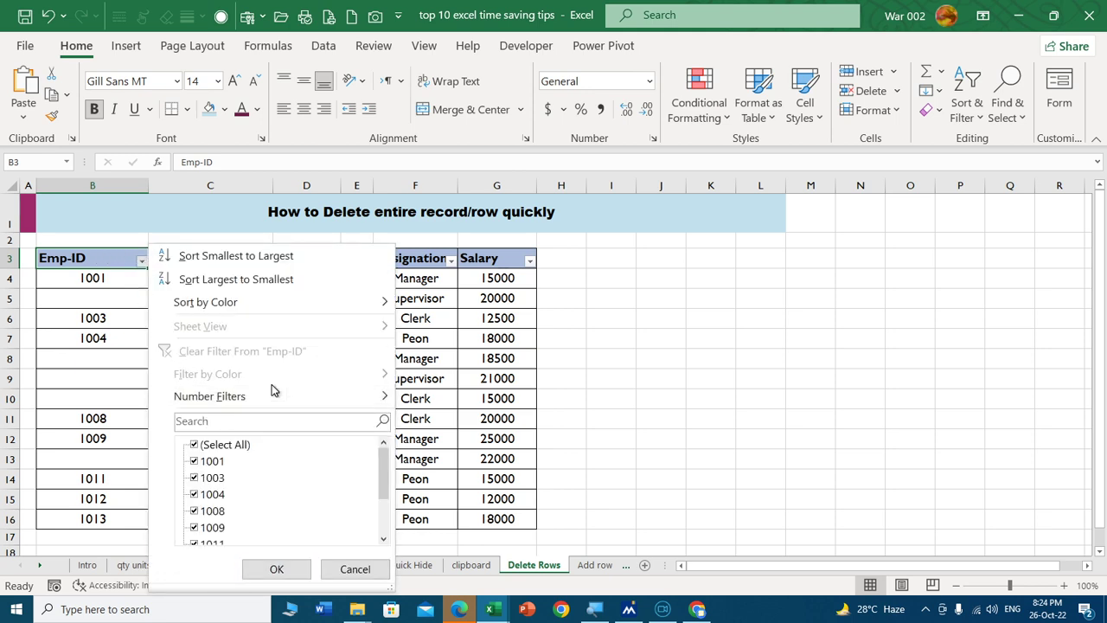
pyautogui.click(227, 445)
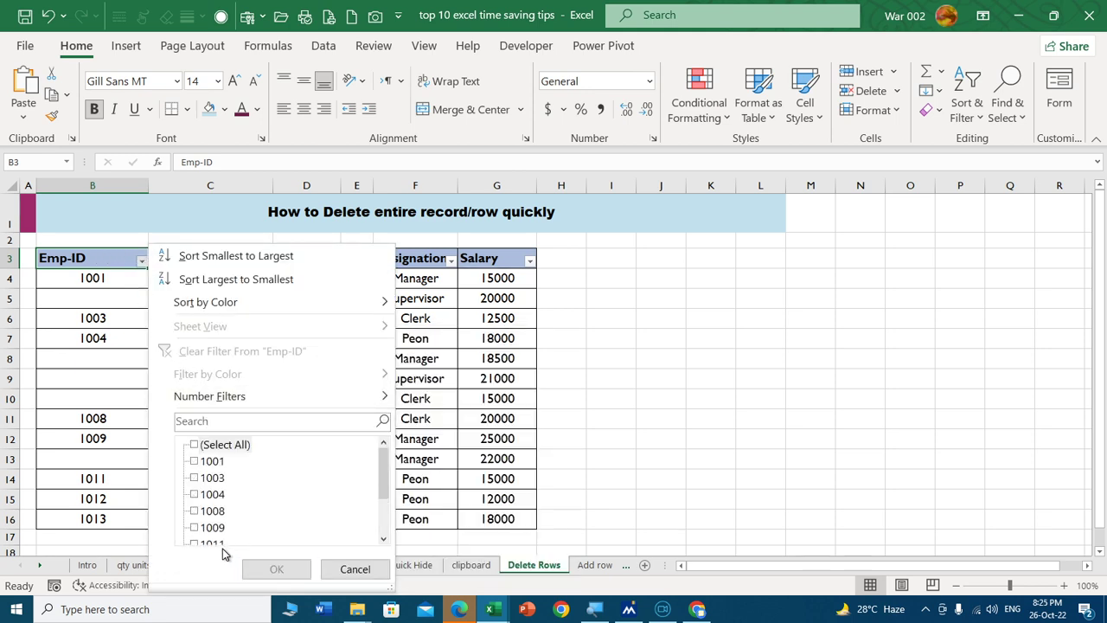
pyautogui.scroll(-2, 230, 510)
pyautogui.click(196, 528)
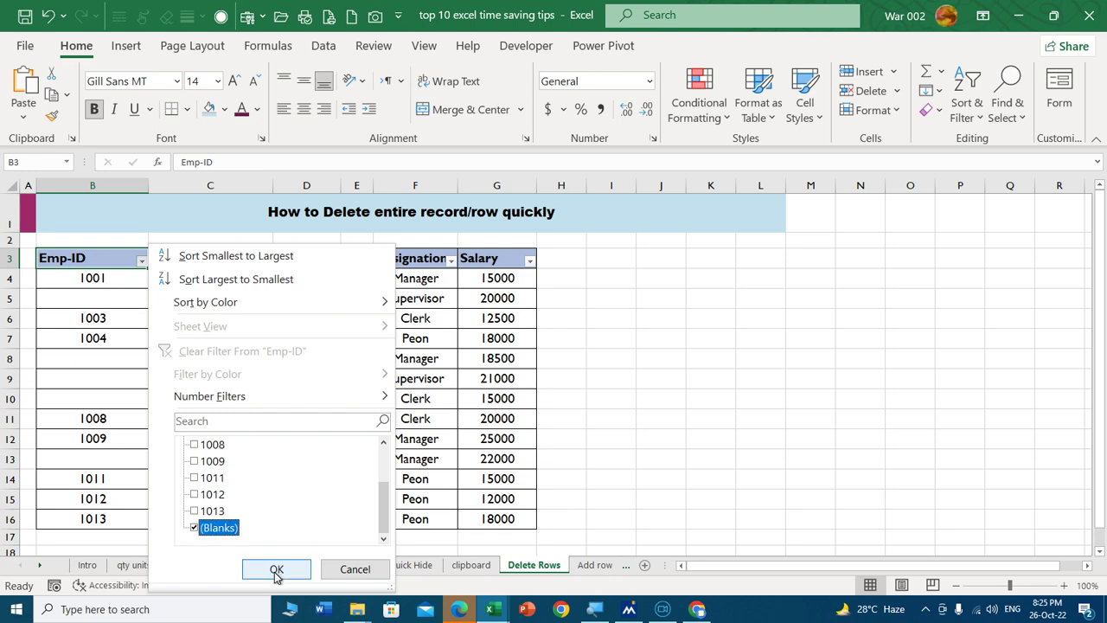
pyautogui.click(276, 570)
# Delete all the filtered blank-ID rows 5 to 13.
pyautogui.moveTo(9, 277); pyautogui.dragTo(7, 339)
pyautogui.click(63, 387)
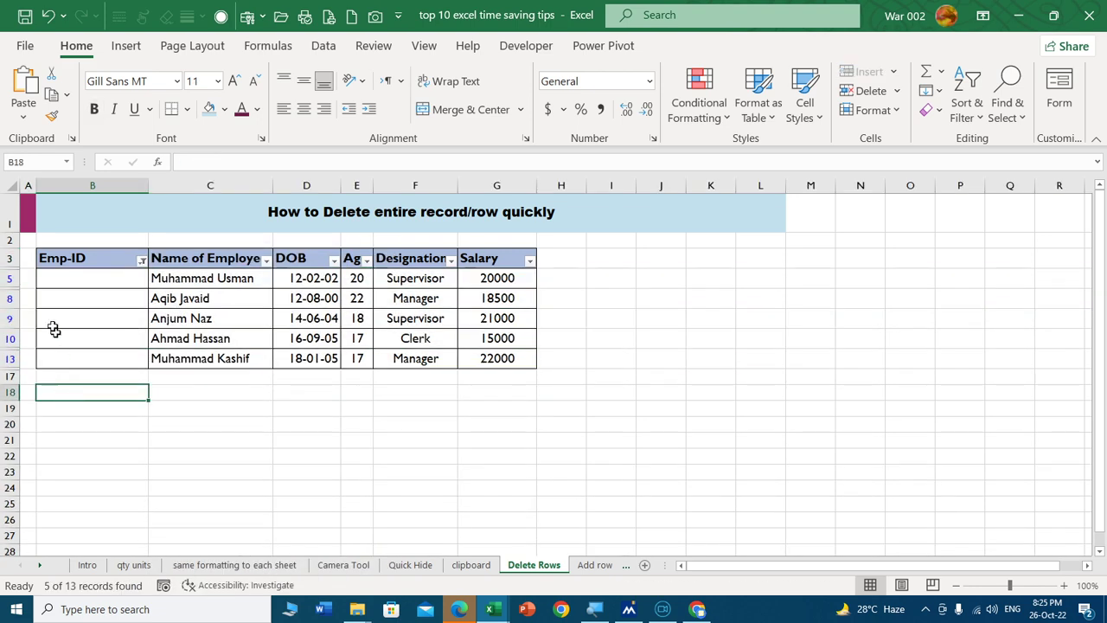
pyautogui.moveTo(10, 278); pyautogui.dragTo(10, 362)
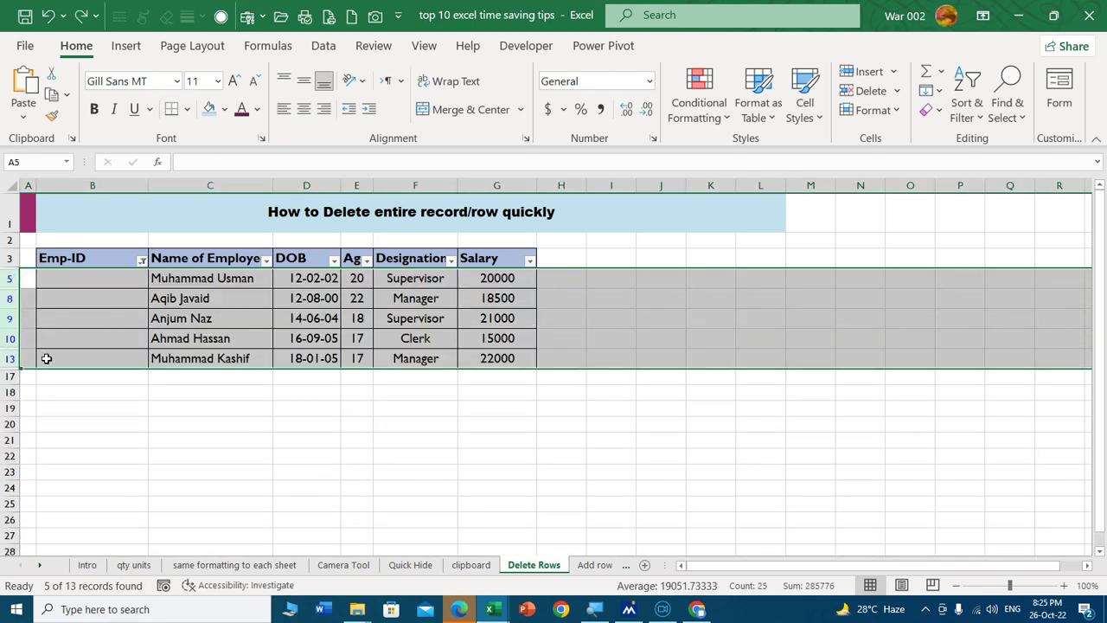
pyautogui.rightClick(7, 278)
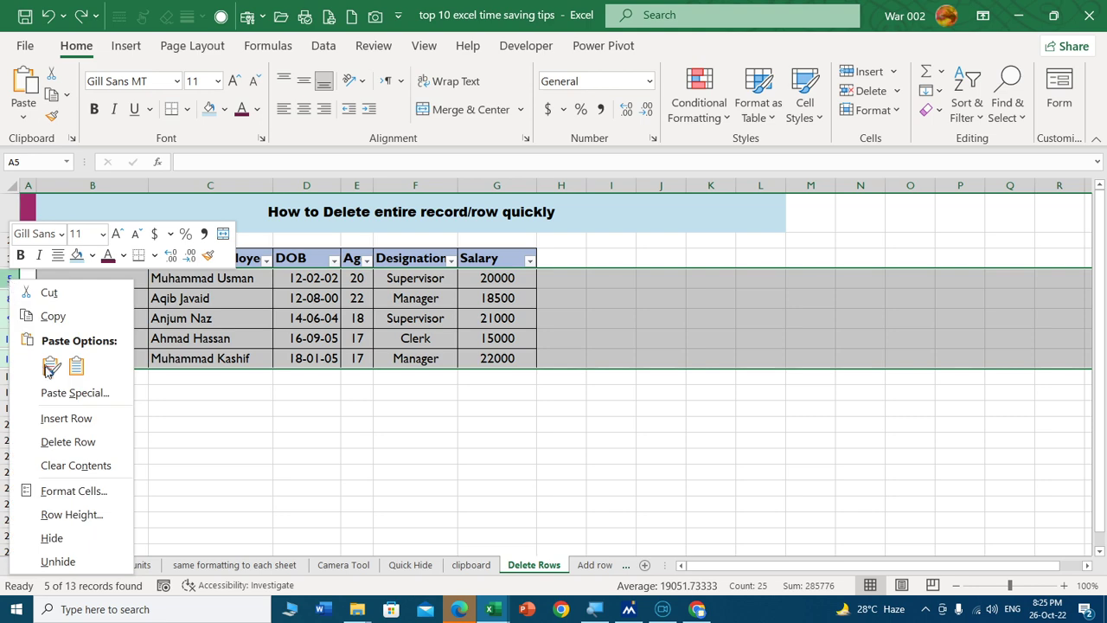
pyautogui.click(98, 443)
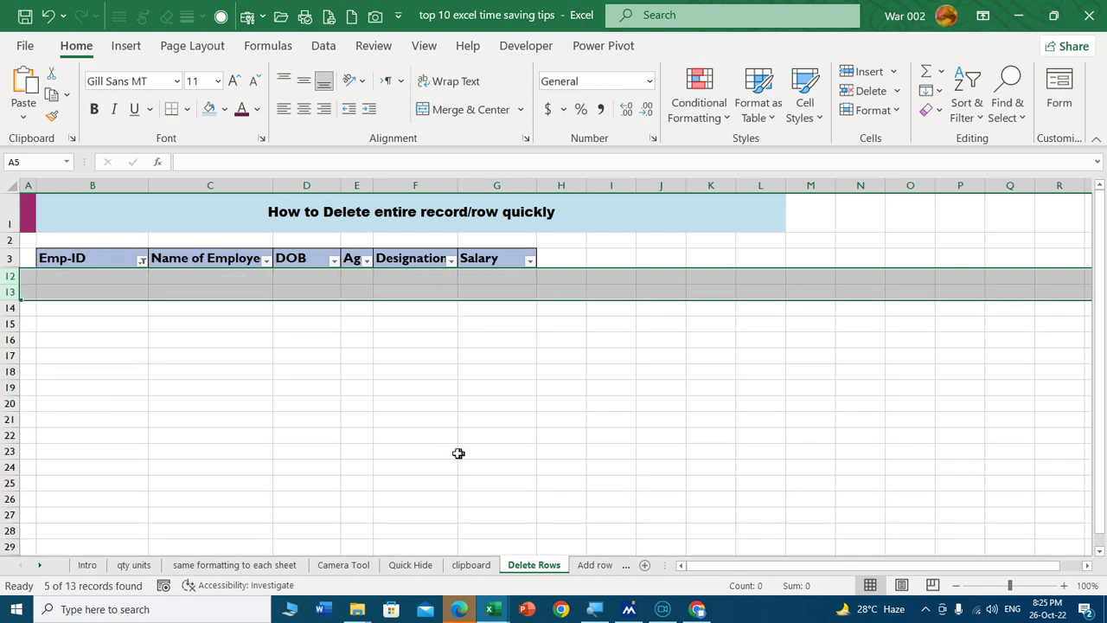
pyautogui.click(193, 376)
# Reselect all Emp-ID values to show the eight remaining records, then open the Add row sheet.
pyautogui.click(142, 261)
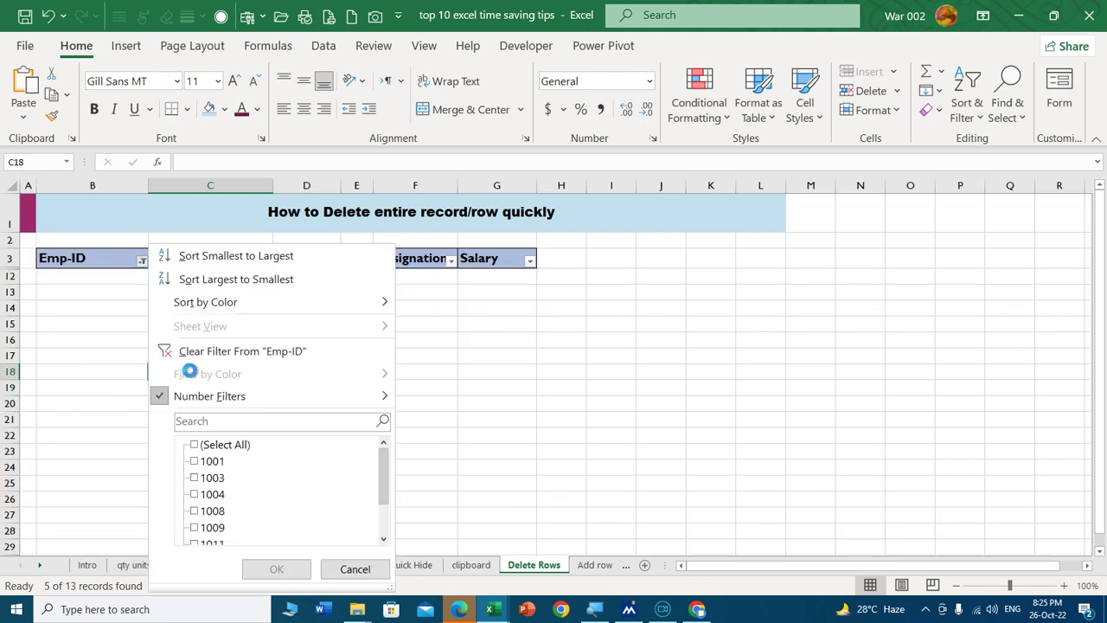
pyautogui.click(193, 445)
pyautogui.click(275, 568)
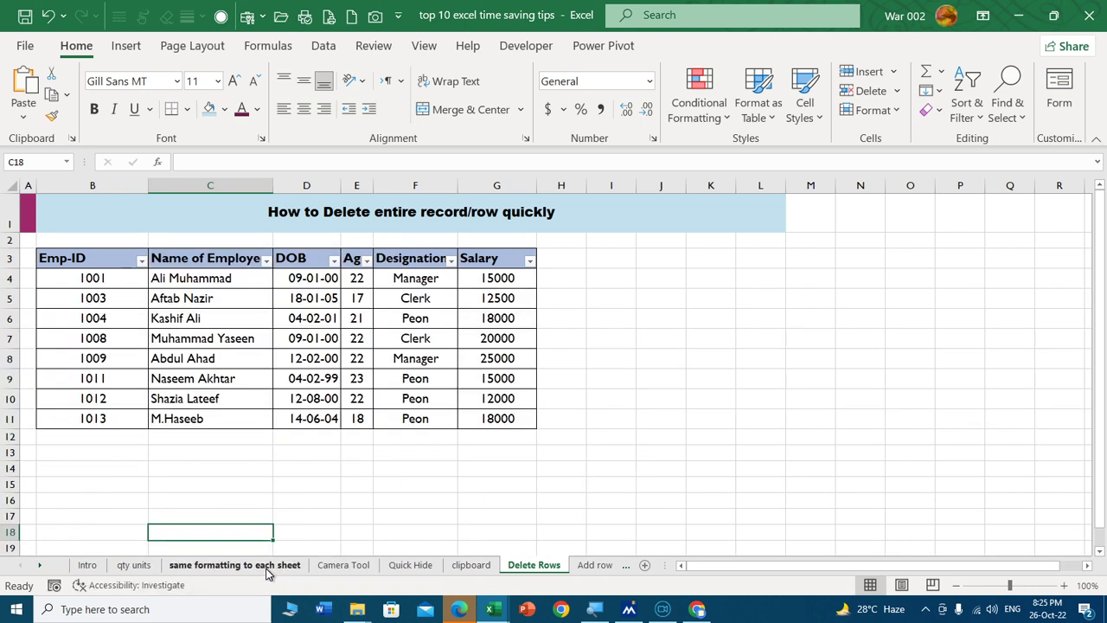
pyautogui.click(142, 483)
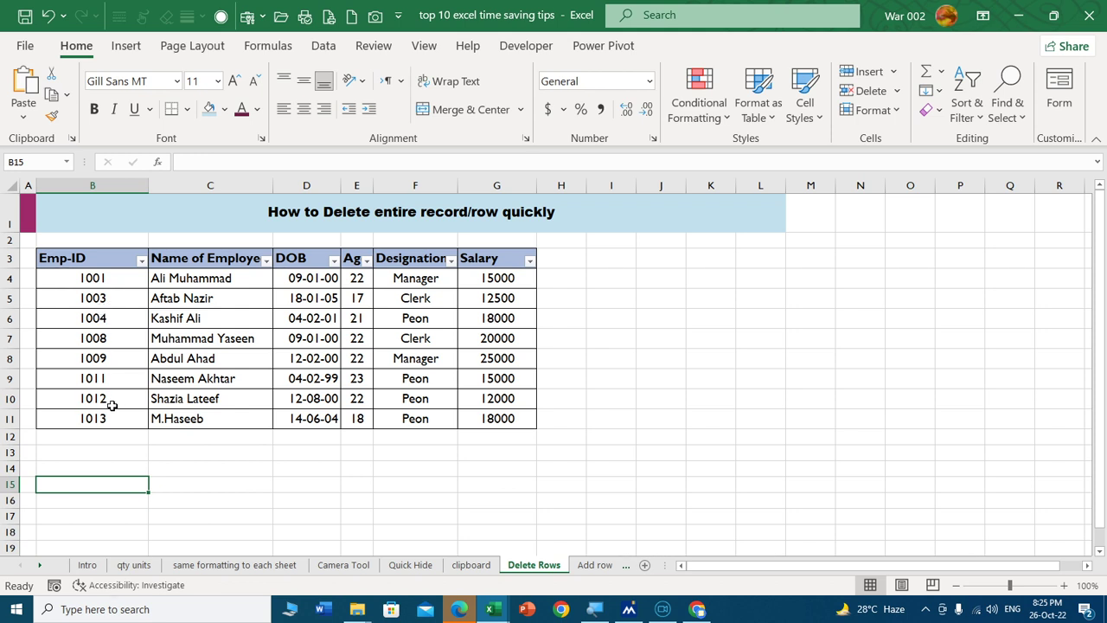
pyautogui.click(581, 568)
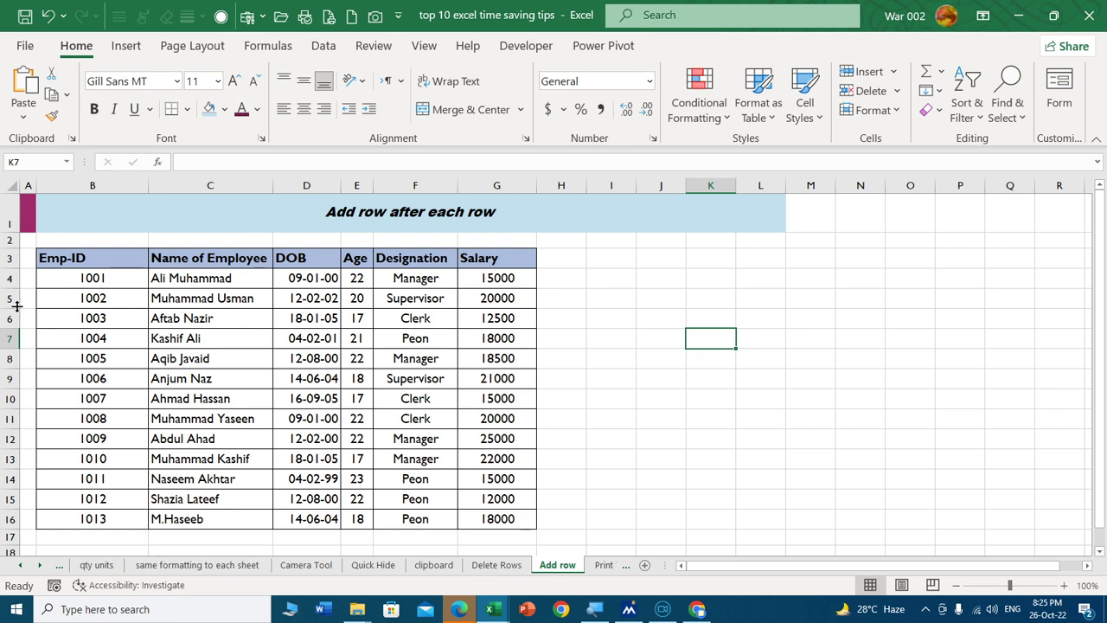
# Widen column A and enter the heading 'Sr. No' in A3.
pyautogui.click(16, 306)
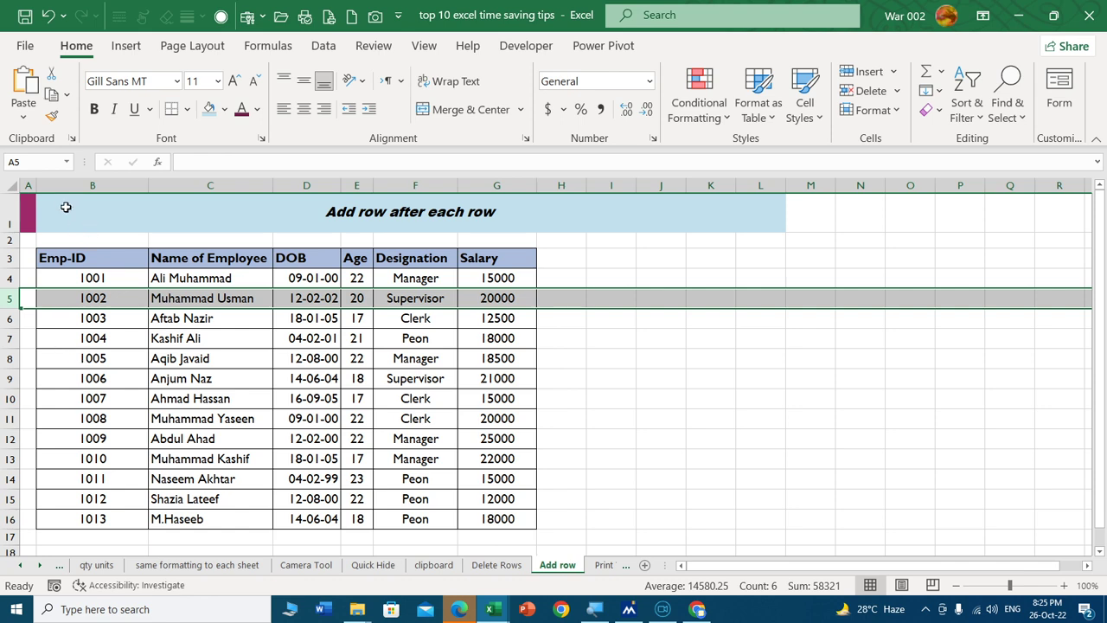
pyautogui.moveTo(35, 185); pyautogui.dragTo(138, 191)
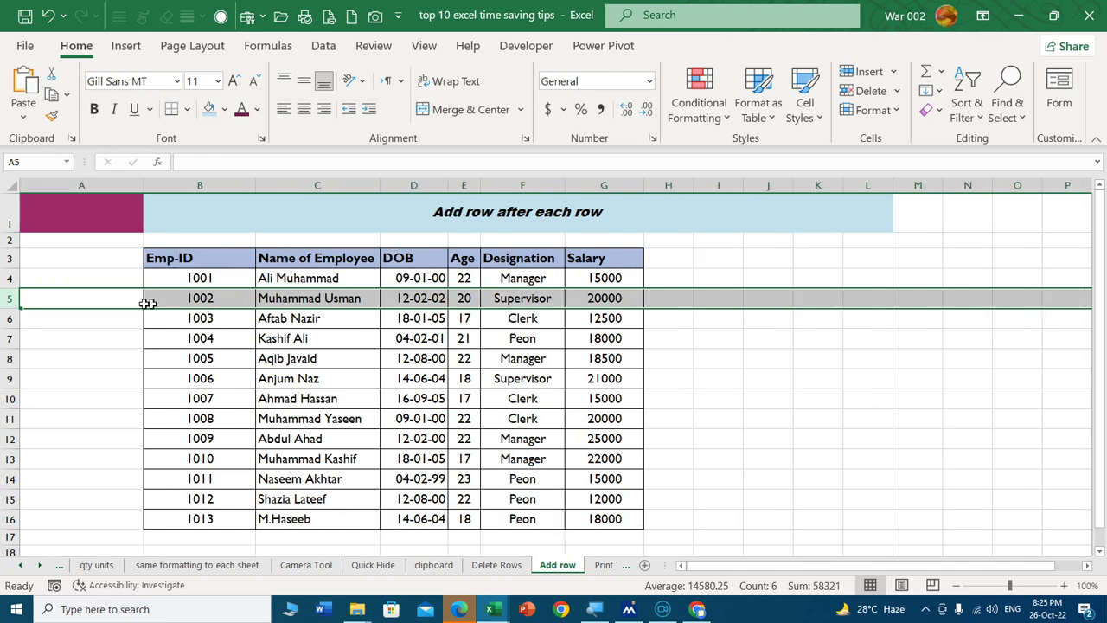
pyautogui.click(107, 257)
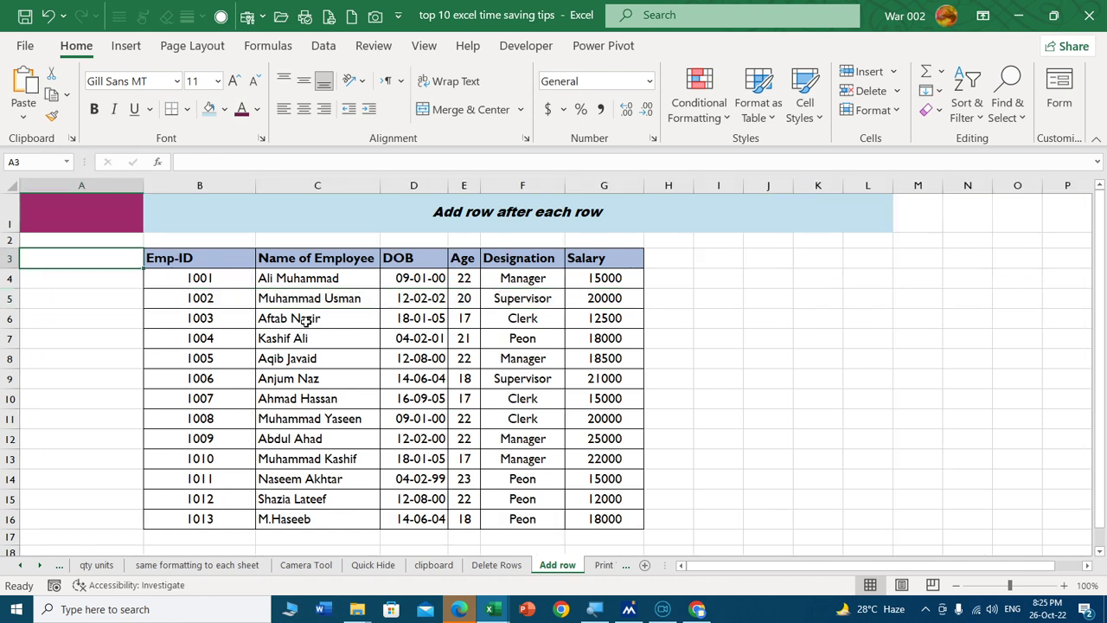
pyautogui.write('s')
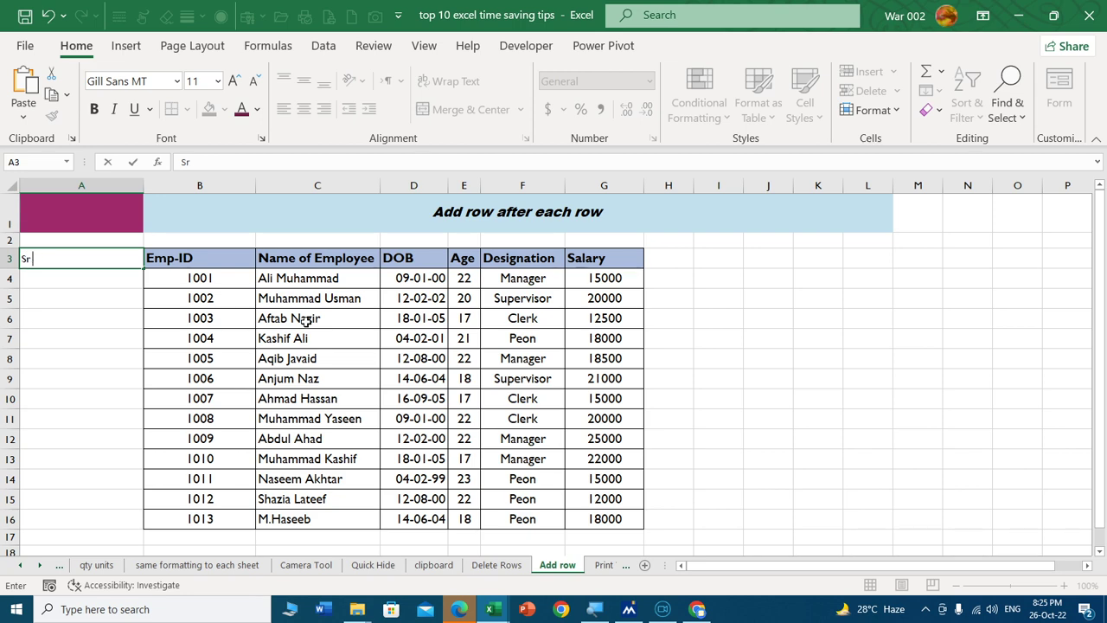
pyautogui.write('. No')
pyautogui.press('Return')
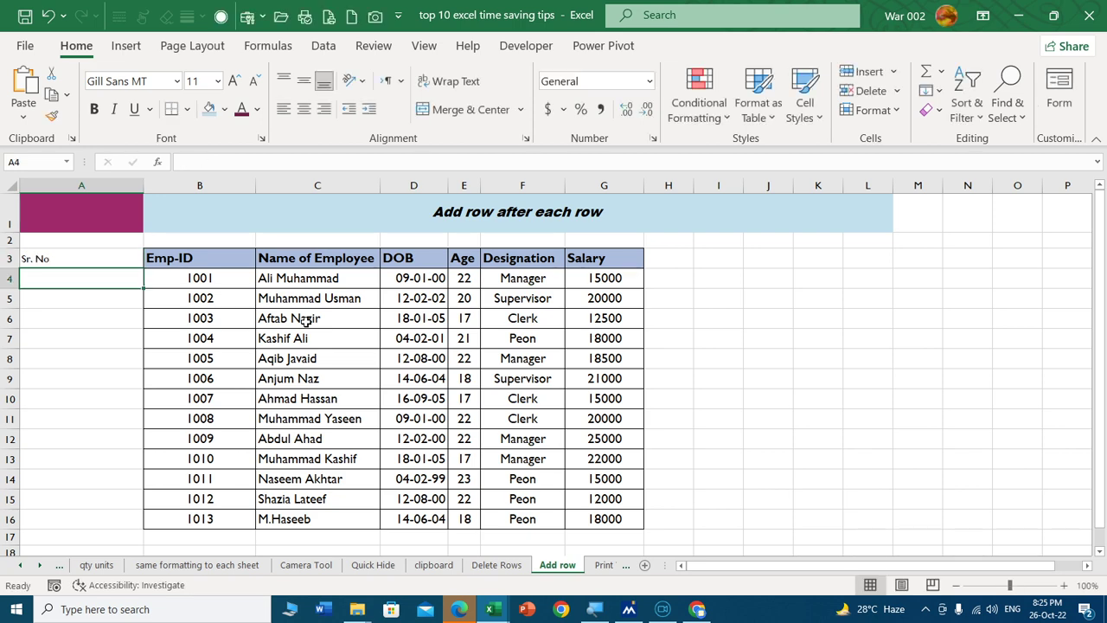
# Fill A4:A16 with serial numbers 1 to 13, starting from 1 and 2.
pyautogui.write('1')
pyautogui.press('Return')
pyautogui.write('2')
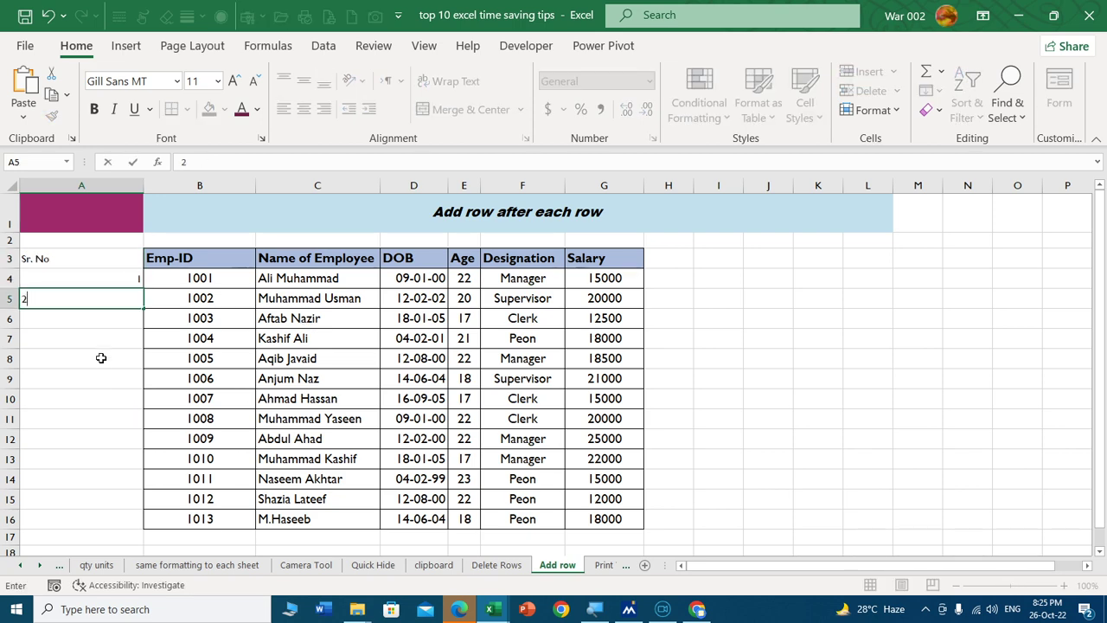
pyautogui.moveTo(124, 278); pyautogui.dragTo(116, 512)
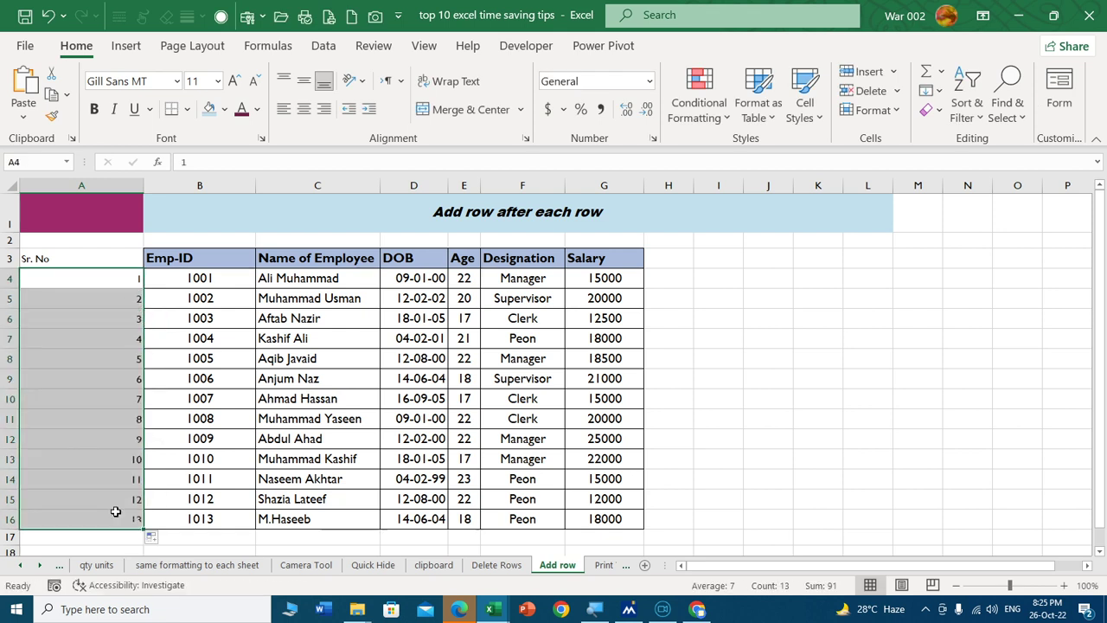
pyautogui.click(95, 384)
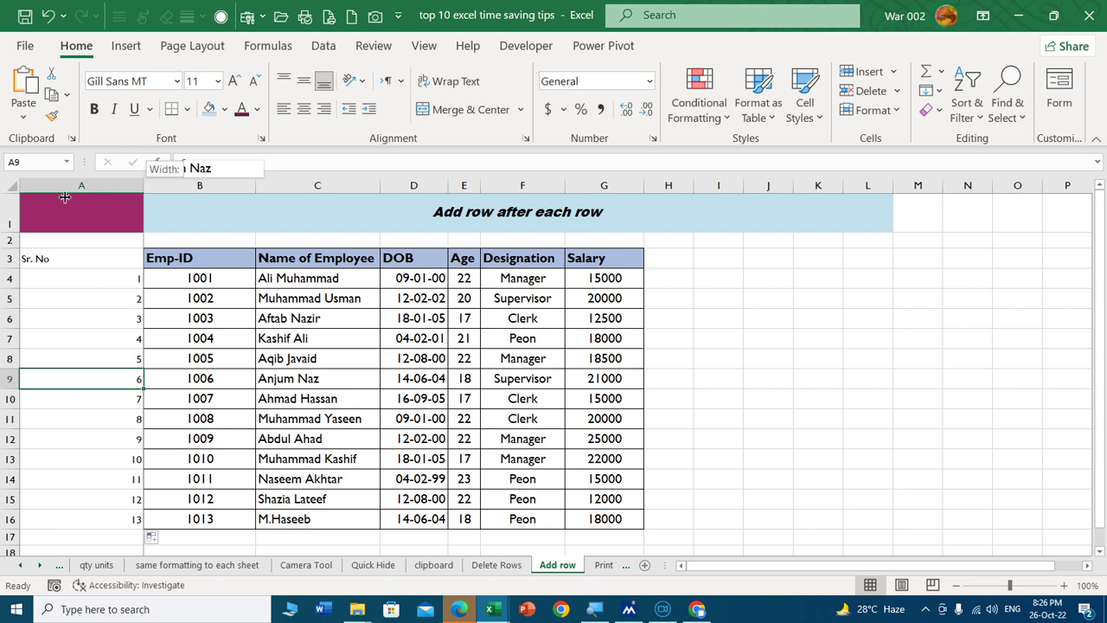
# Narrow column A and copy the Emp-ID header formatting onto the Sr. No heading.
pyautogui.moveTo(144, 185); pyautogui.dragTo(62, 185)
pyautogui.click(80, 261)
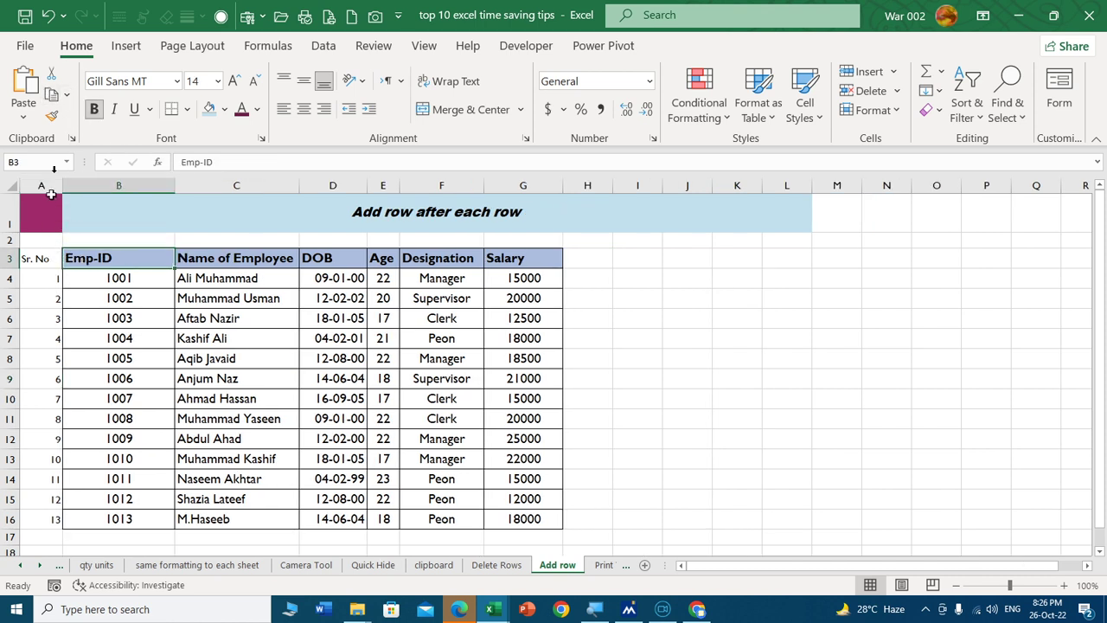
pyautogui.click(53, 115)
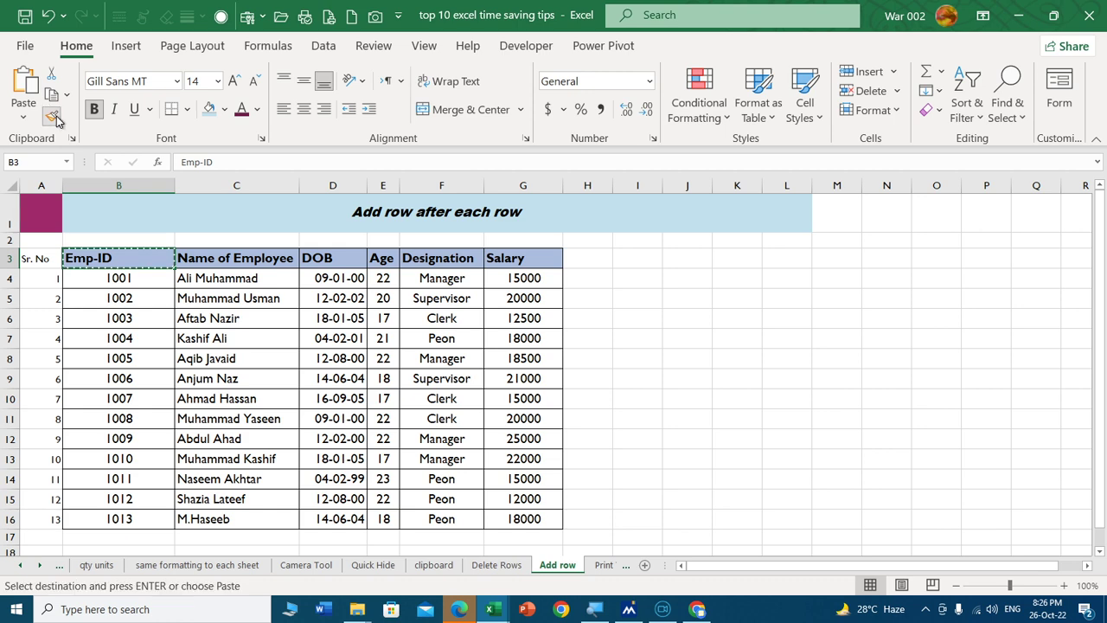
pyautogui.click(35, 258)
# Insert a blank column to the left of the table with Ctrl+Shift+=.
pyautogui.click(54, 185)
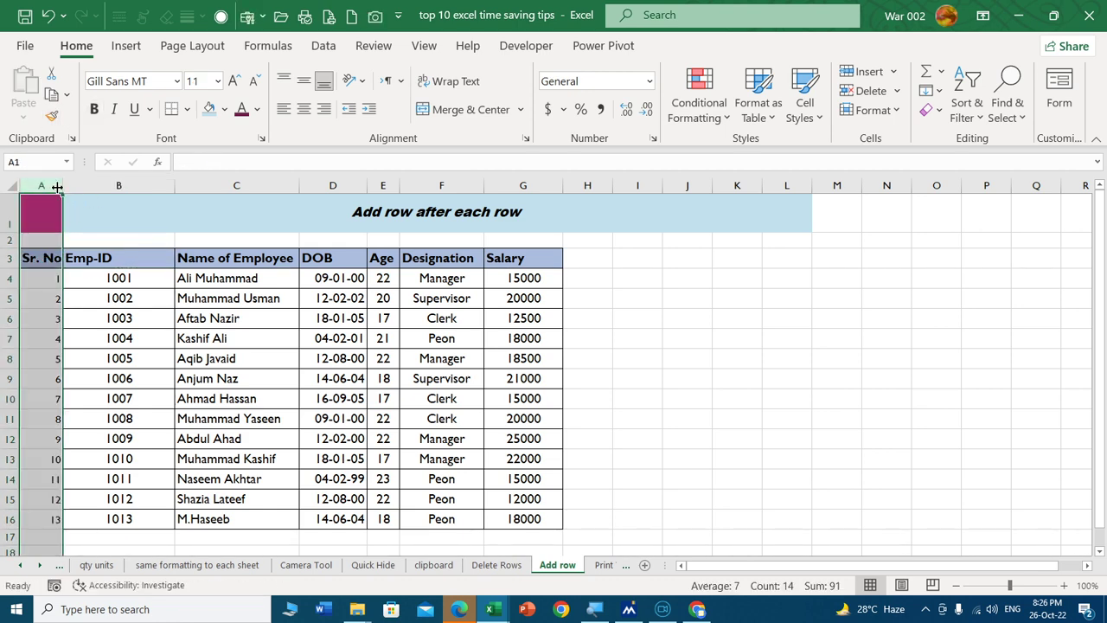
pyautogui.hotkey('ctrl', 'shift', '+')
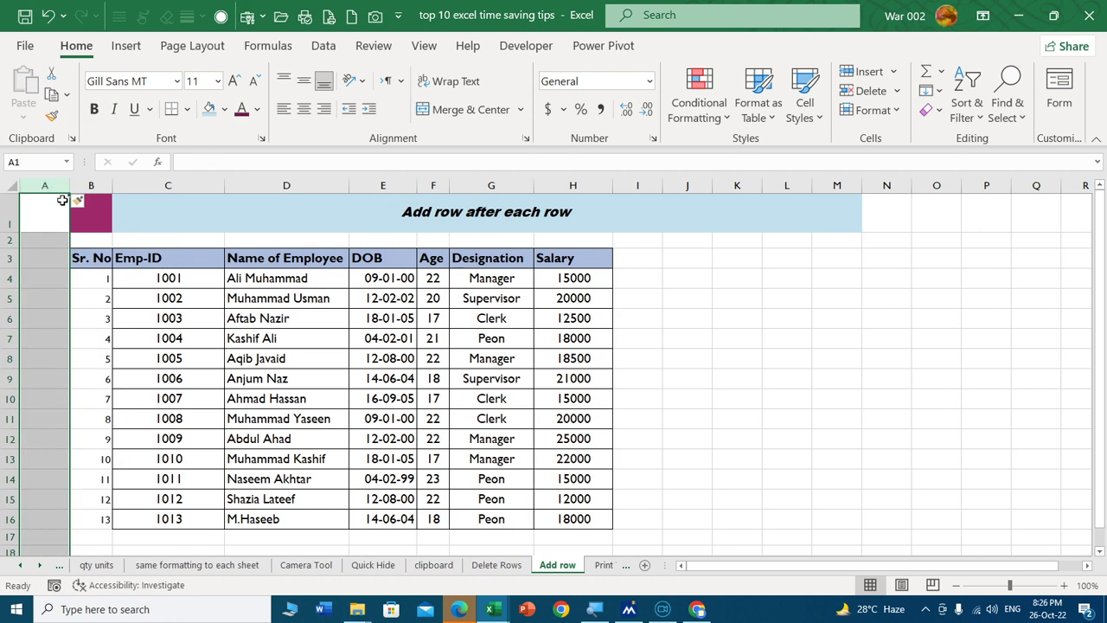
pyautogui.scroll(-2, 73, 227)
# Enter 1 and 2 in B17:B18 and extend the series down to 13 in B29.
pyautogui.click(108, 401)
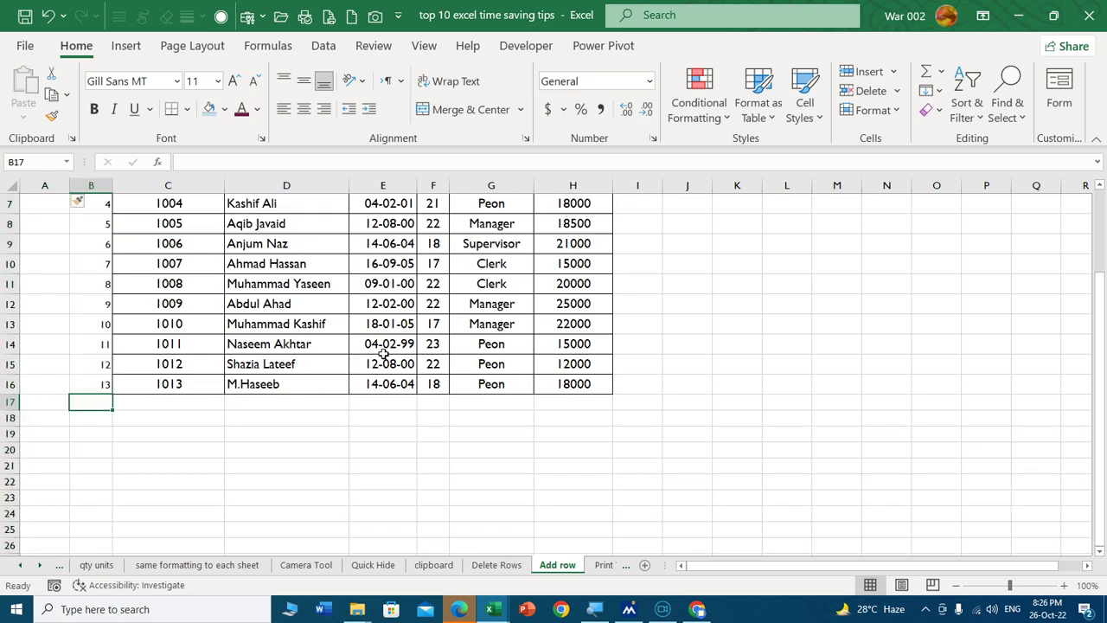
pyautogui.write('1')
pyautogui.press('Return')
pyautogui.write('2')
pyautogui.press('Return')
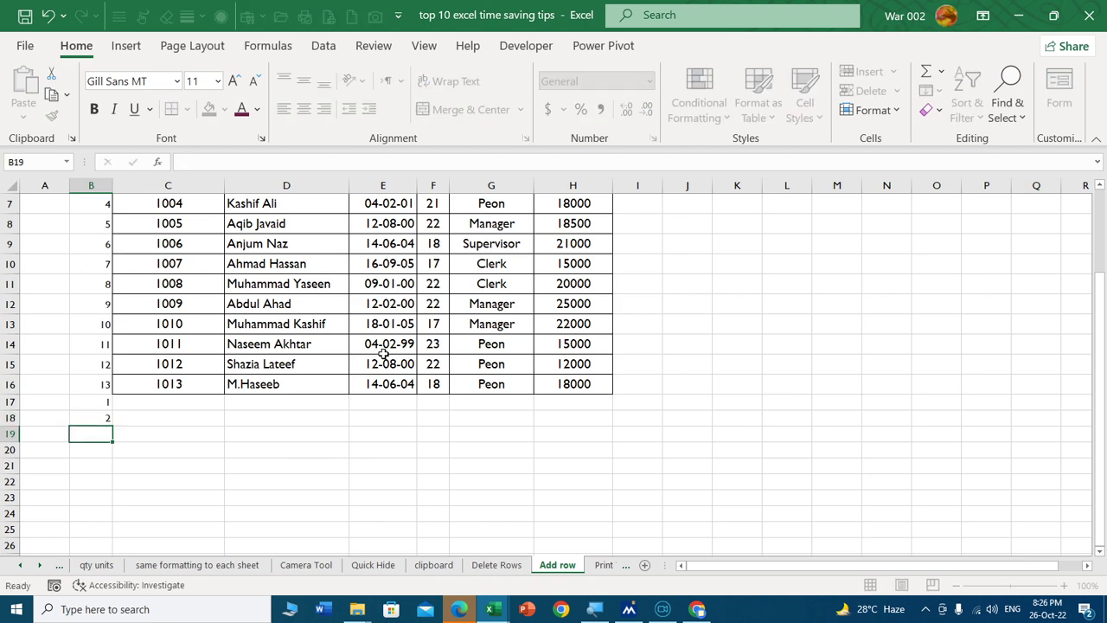
pyautogui.click(102, 401)
pyautogui.moveTo(102, 400)
pyautogui.mouseDown()
pyautogui.moveTo(103, 617)
pyautogui.moveTo(100, 192)
pyautogui.moveTo(100, 212)
pyautogui.mouseUp()
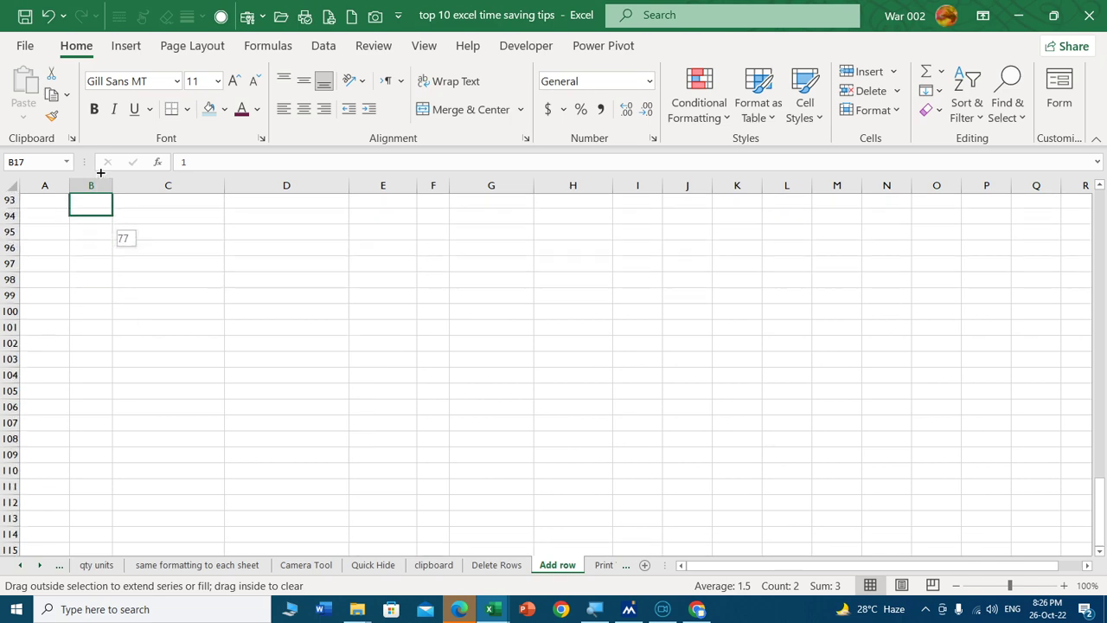
pyautogui.moveTo(107, 156); pyautogui.dragTo(109, 154)
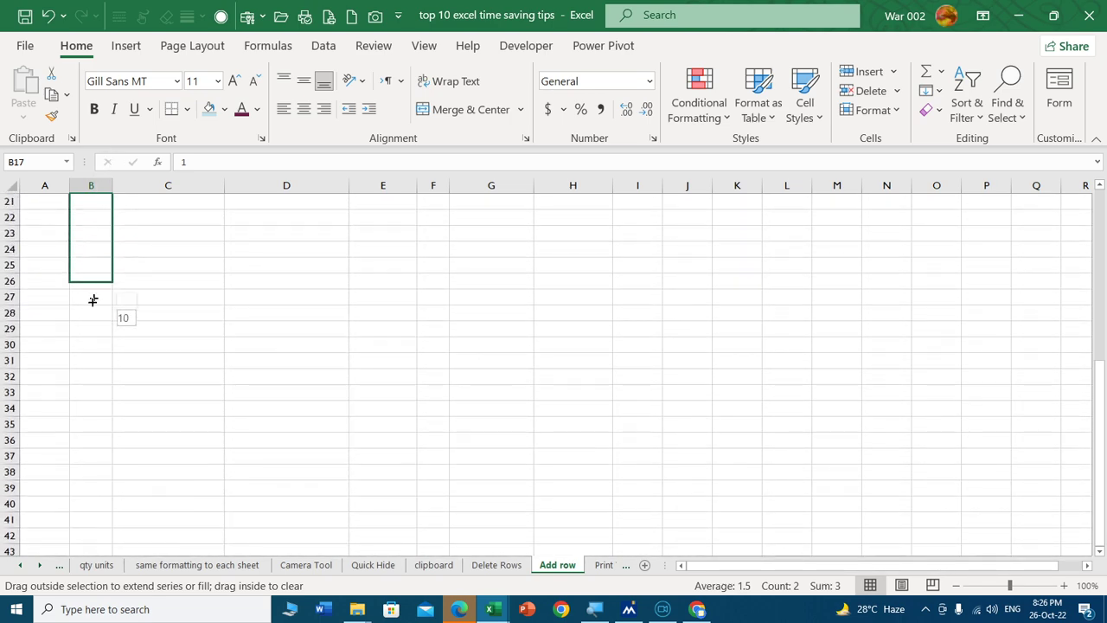
pyautogui.moveTo(109, 154); pyautogui.dragTo(95, 350)
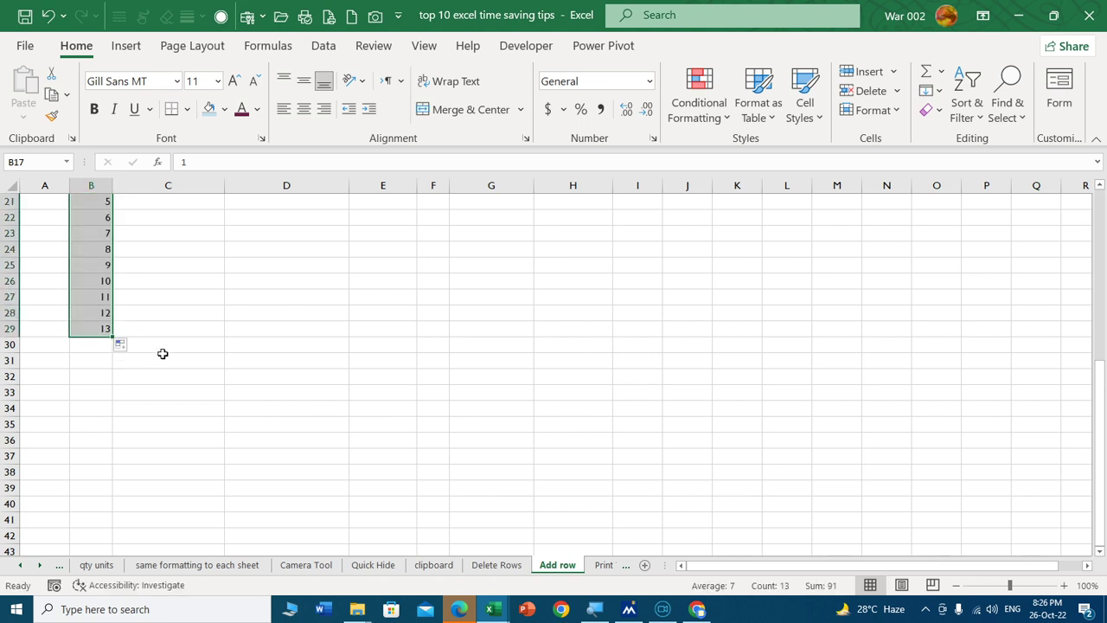
pyautogui.scroll(5, 155, 353)
pyautogui.scroll(2, 156, 353)
pyautogui.click(88, 267)
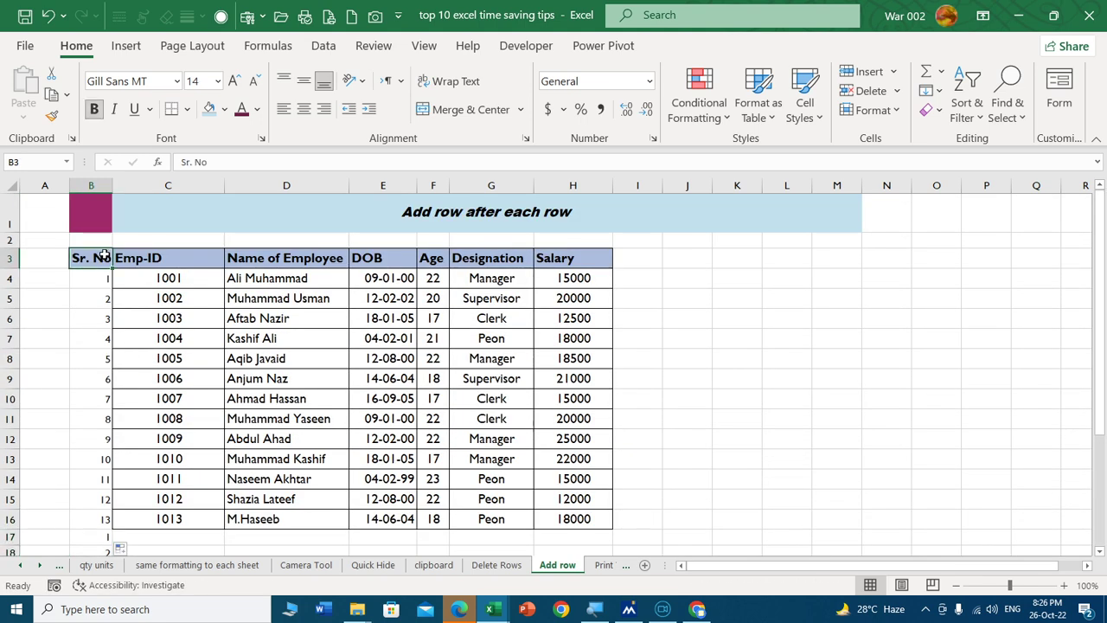
# Sort the filtered table by Sr. No ascending to interleave blank rows, then widen the DOB column.
pyautogui.hotkey('ctrl', 'shift', 'l')
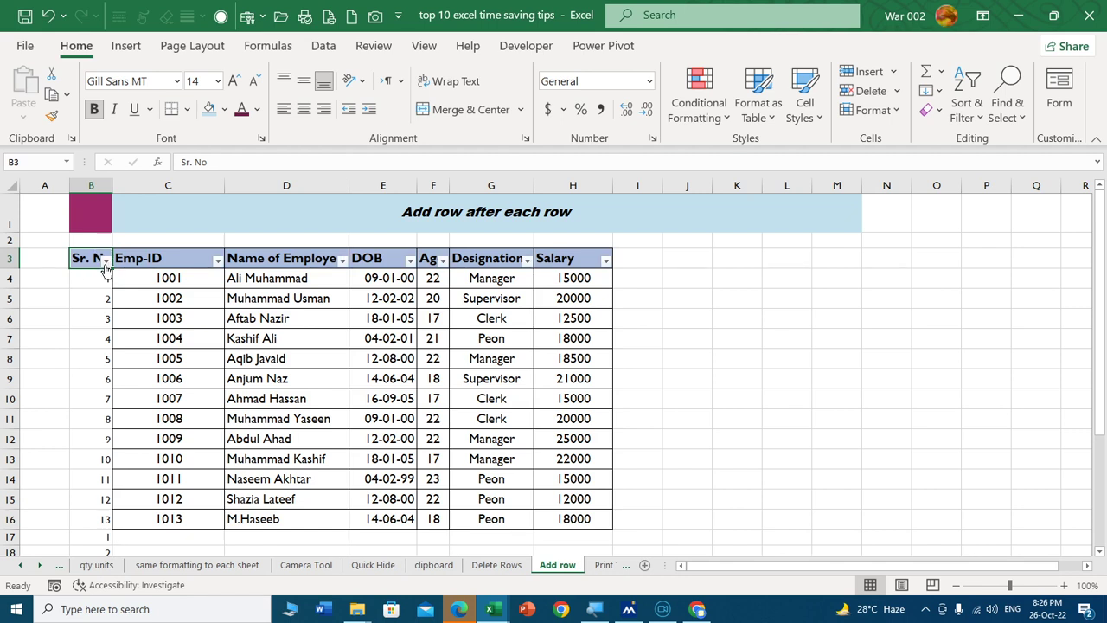
pyautogui.click(105, 262)
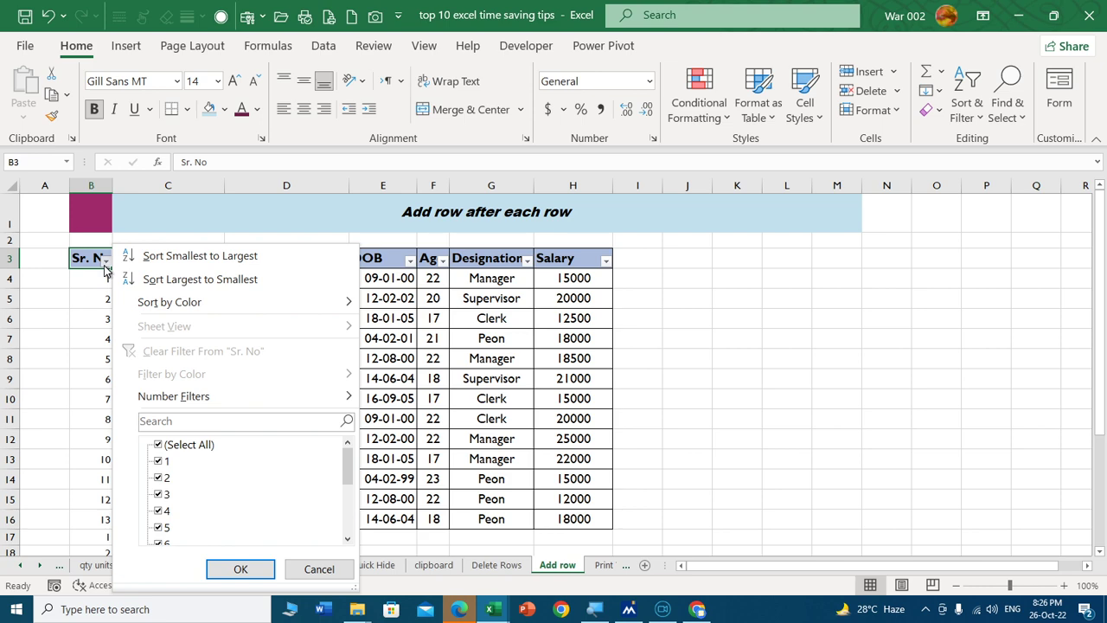
pyautogui.click(201, 256)
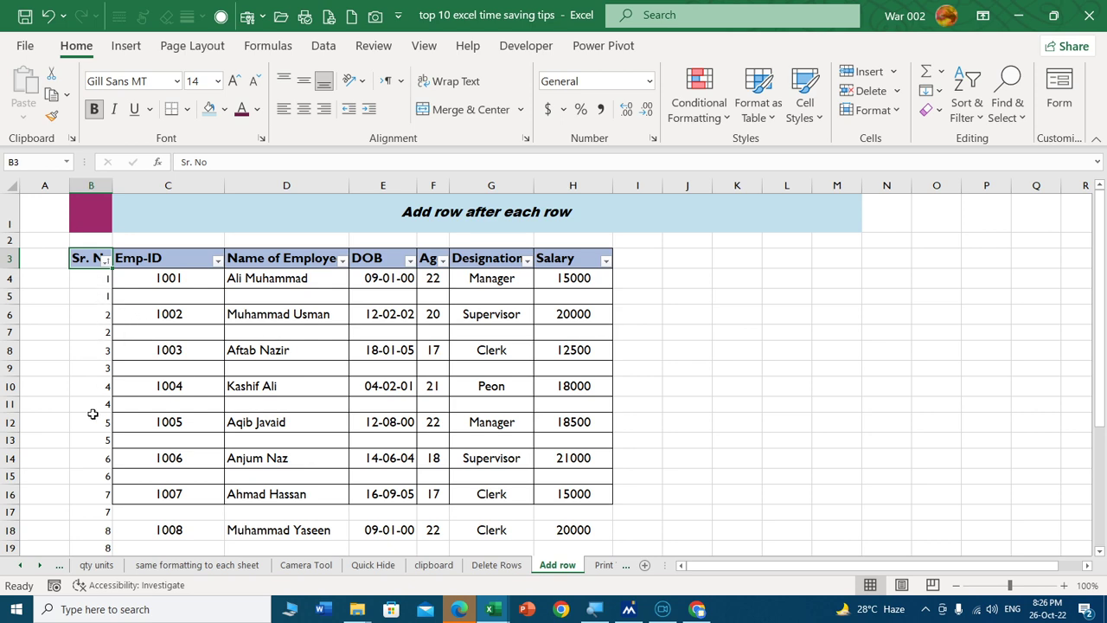
pyautogui.scroll(-3, 92, 415)
pyautogui.scroll(-2, 86, 425)
pyautogui.scroll(-1, 86, 430)
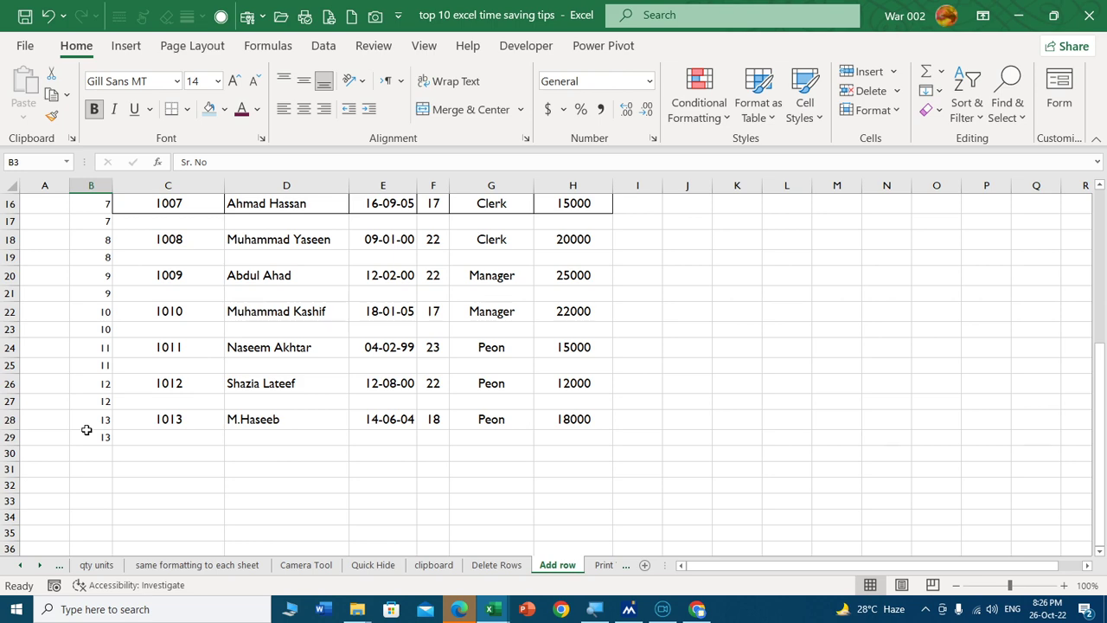
pyautogui.scroll(1, 87, 430)
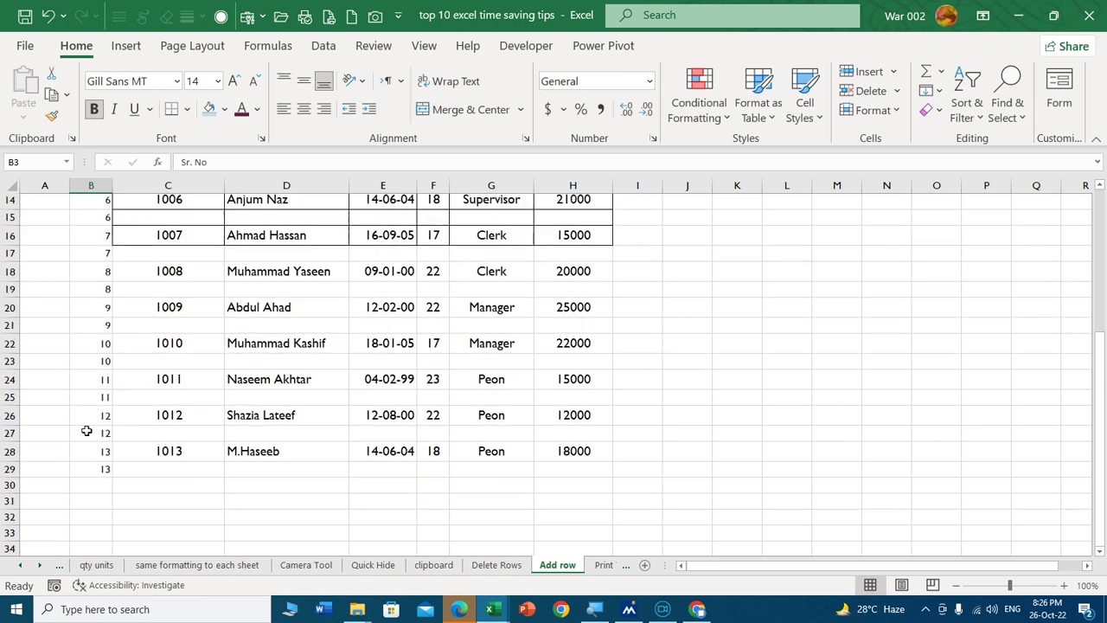
pyautogui.scroll(4, 87, 428)
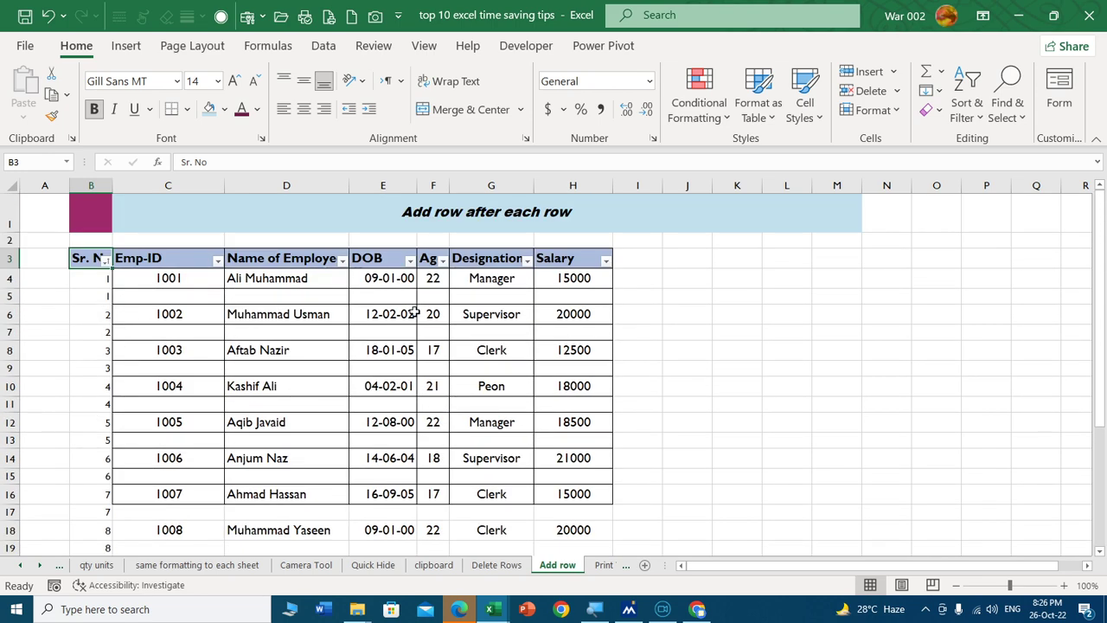
pyautogui.moveTo(417, 186); pyautogui.dragTo(434, 189)
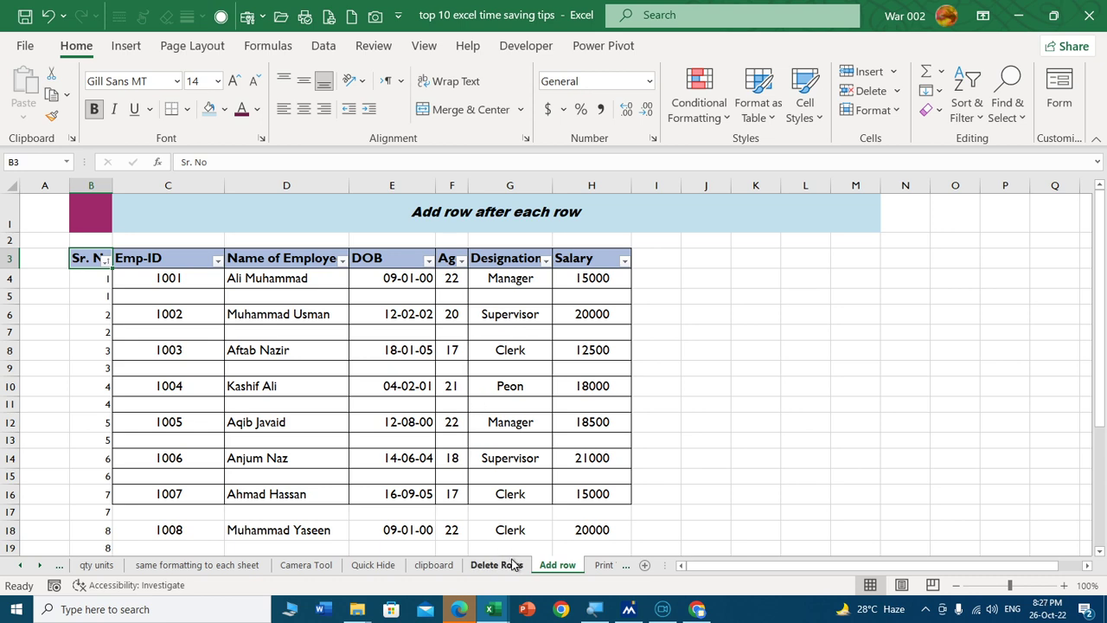
# On the Print Titles sheet, preview the printout and see that page 2 lacks headers.
pyautogui.click(604, 565)
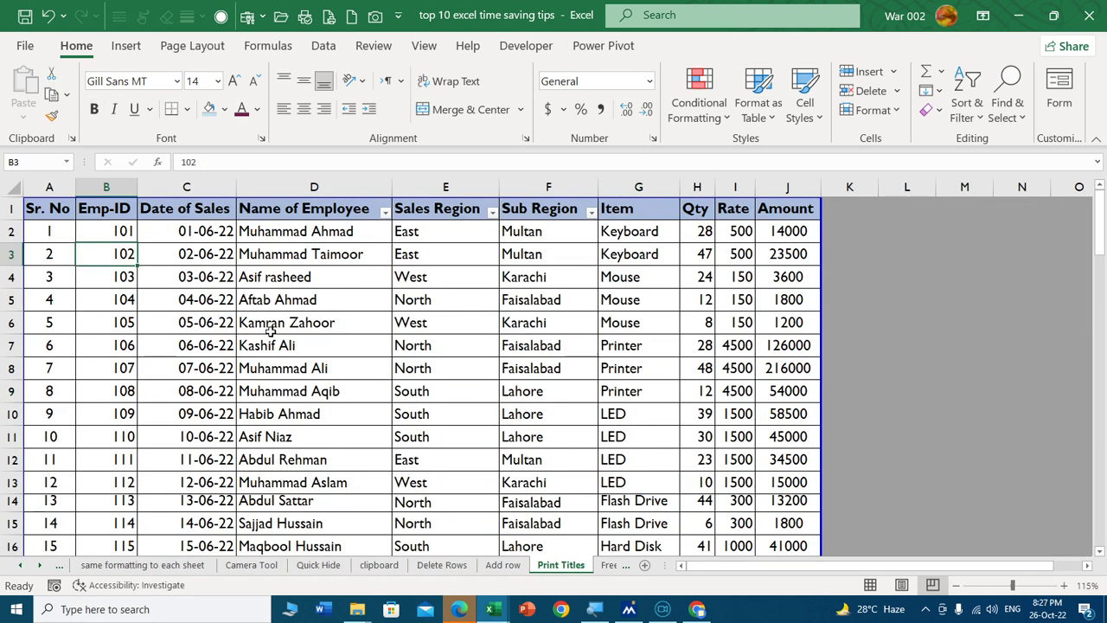
pyautogui.moveTo(268, 328); pyautogui.dragTo(239, 295)
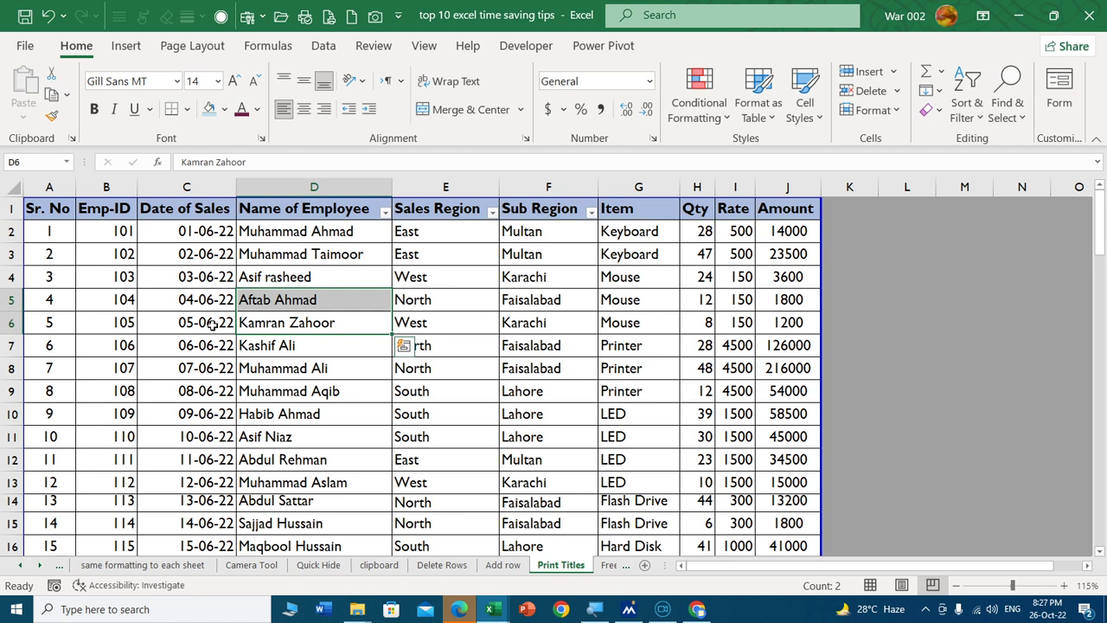
pyautogui.hotkey('ctrl', 'p')
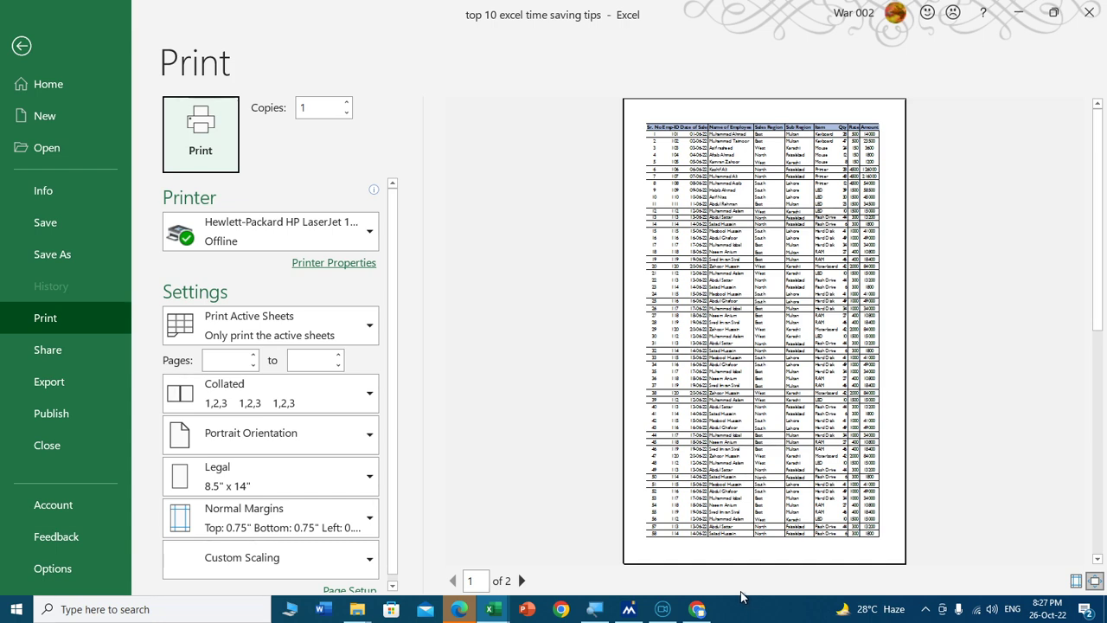
pyautogui.click(827, 224)
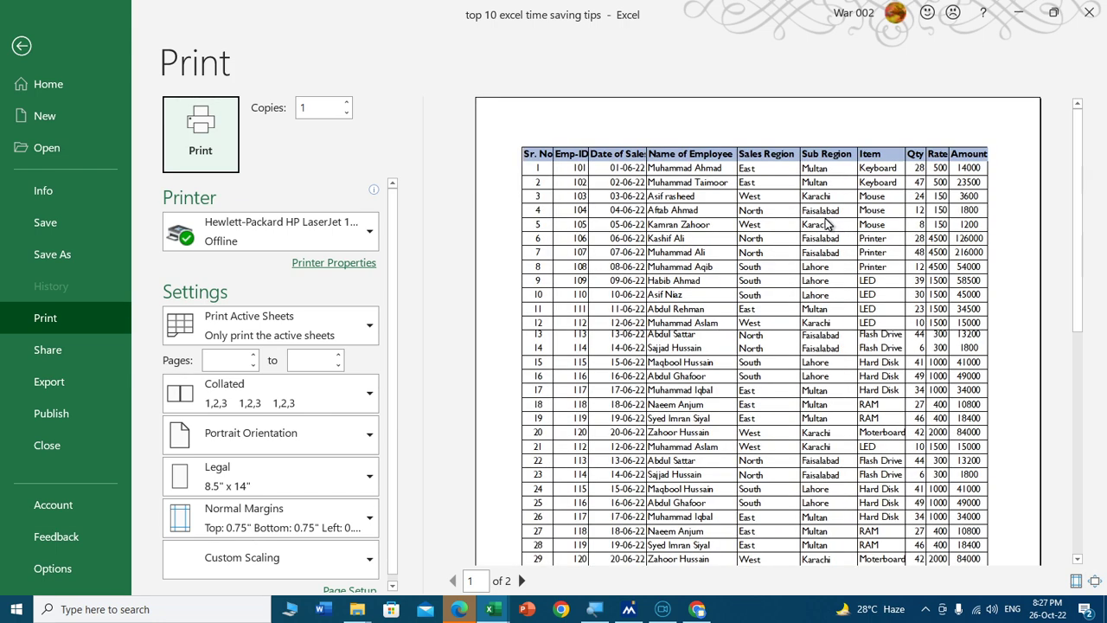
pyautogui.click(521, 580)
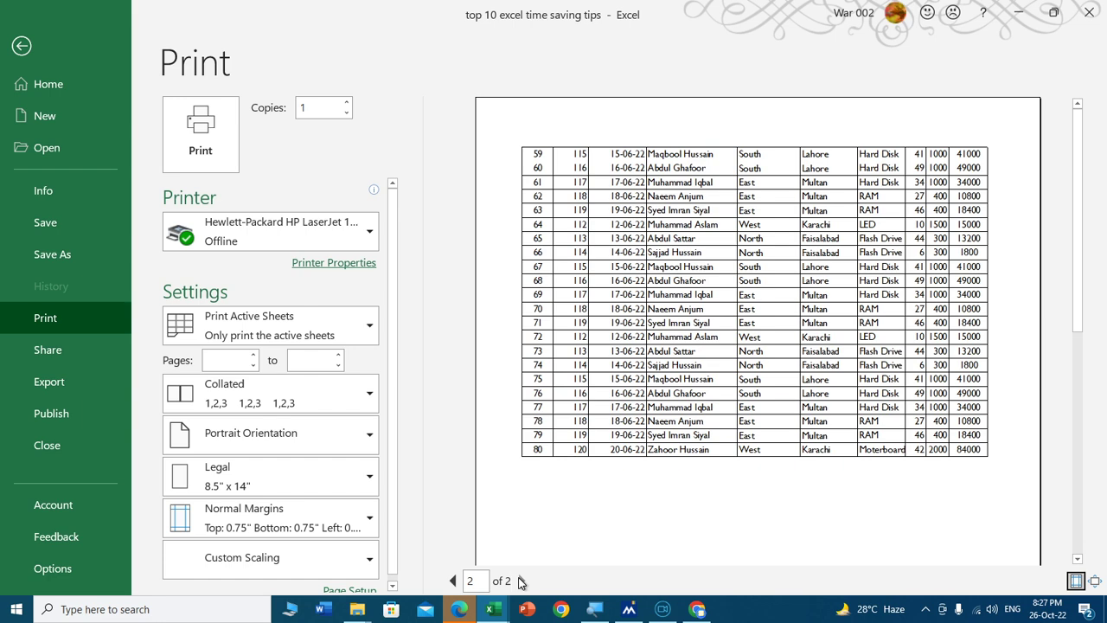
pyautogui.press('Escape')
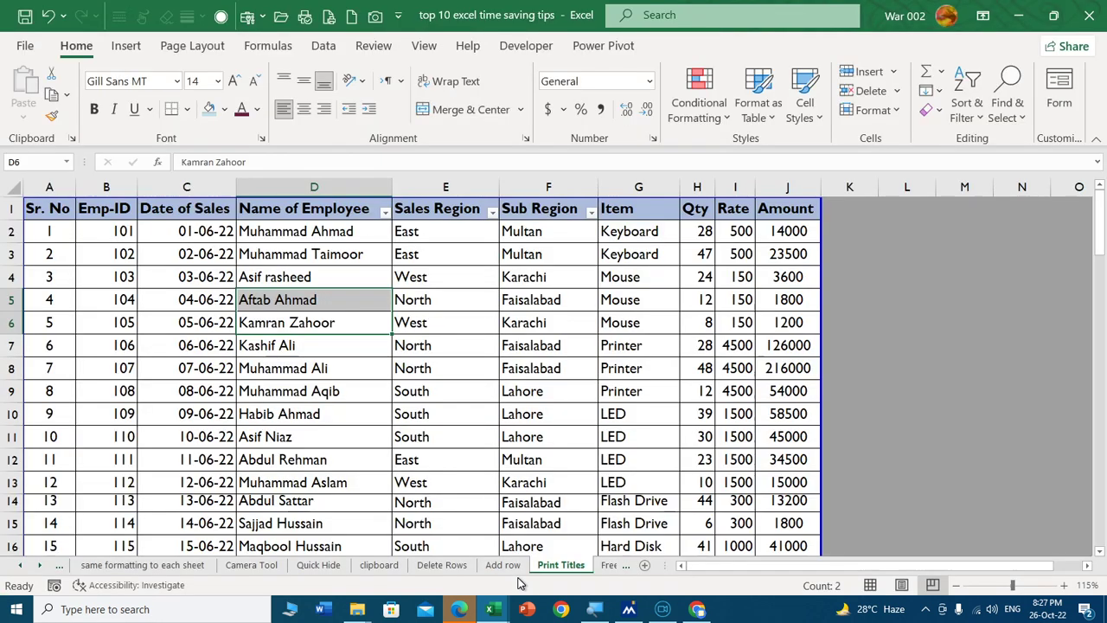
# Set Rows to repeat at top to $1:$1 in Page Layout's Print Titles.
pyautogui.click(327, 378)
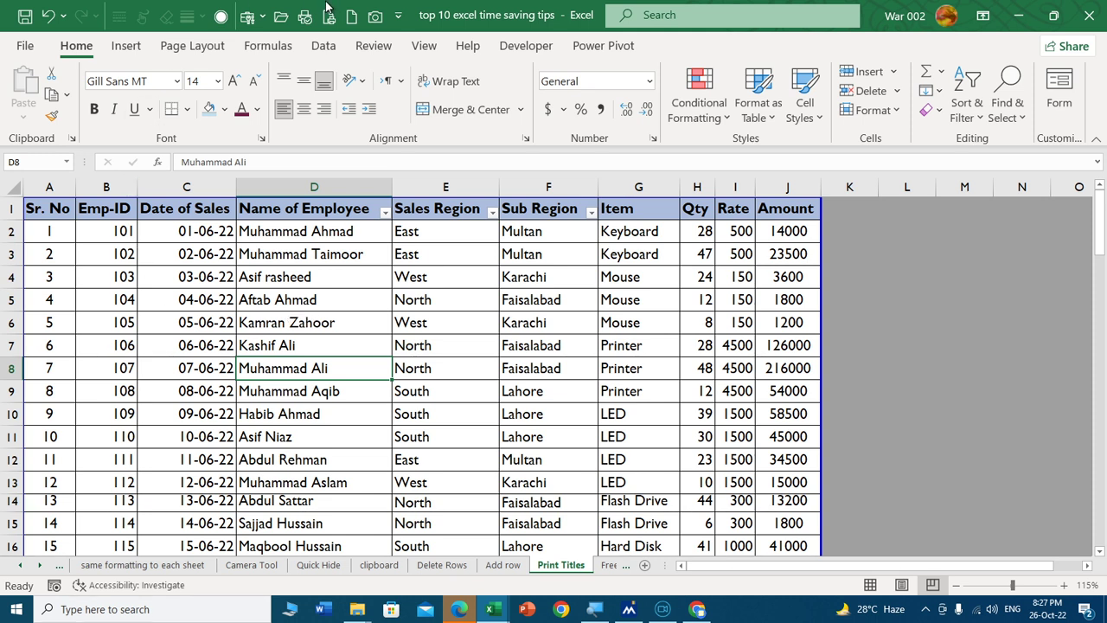
pyautogui.click(192, 45)
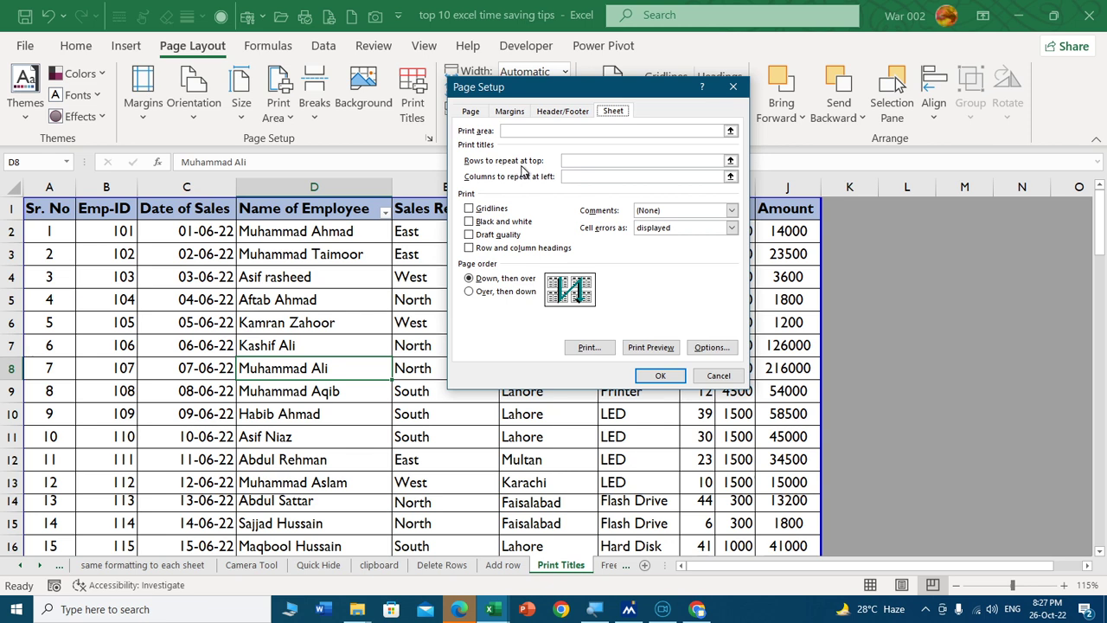
pyautogui.click(711, 162)
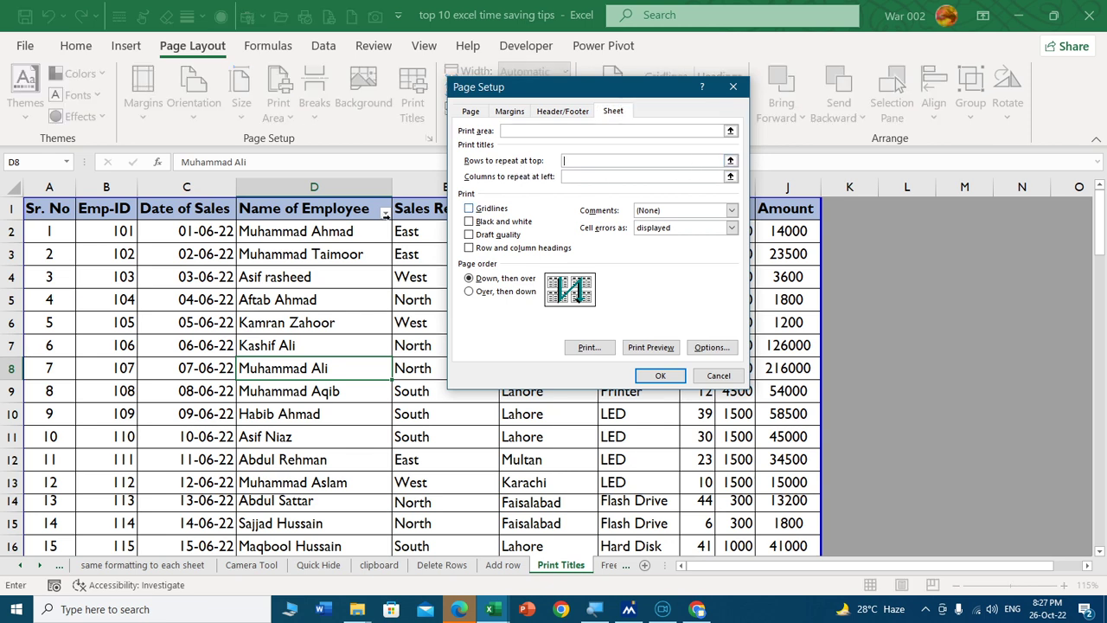
pyautogui.click(5, 208)
pyautogui.click(661, 377)
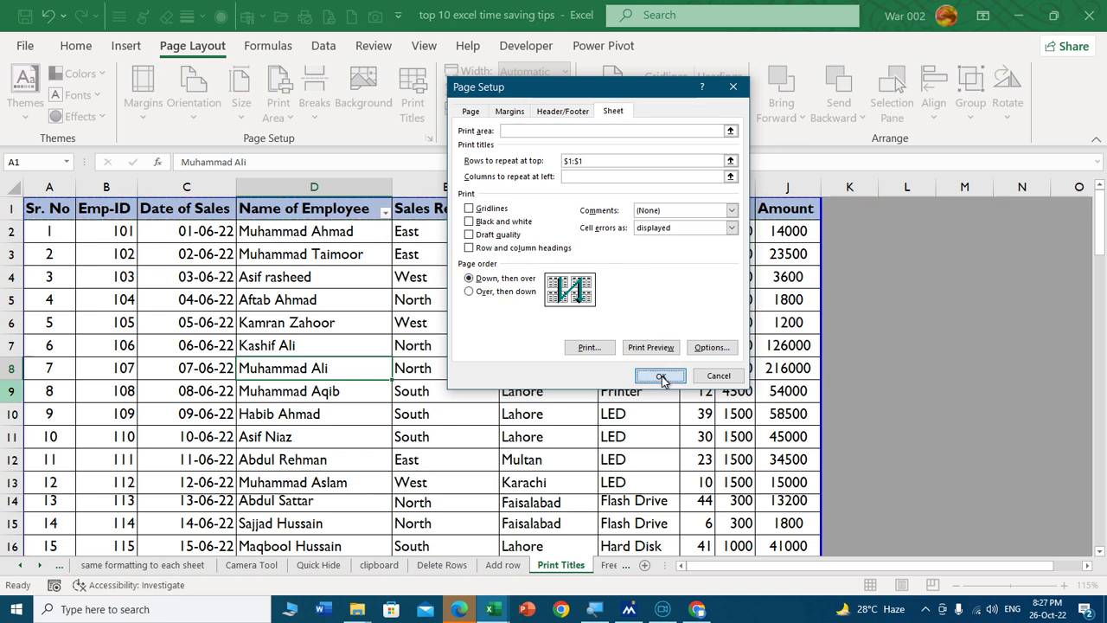
# Preview the printout to confirm page 2 starts with the headers.
pyautogui.hotkey('ctrl', 'p')
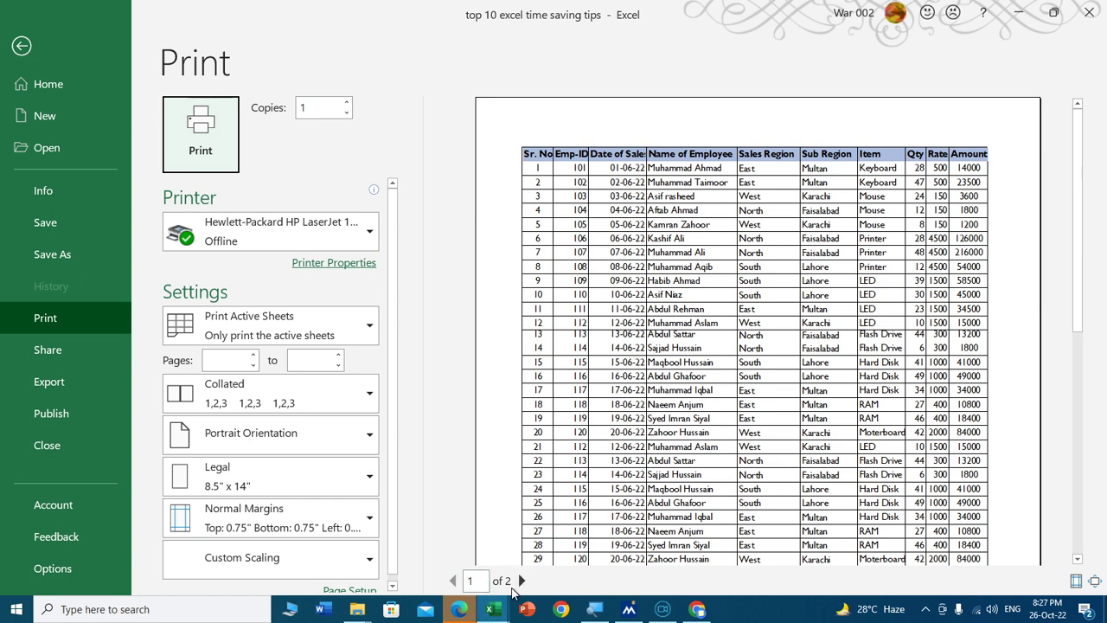
pyautogui.click(522, 580)
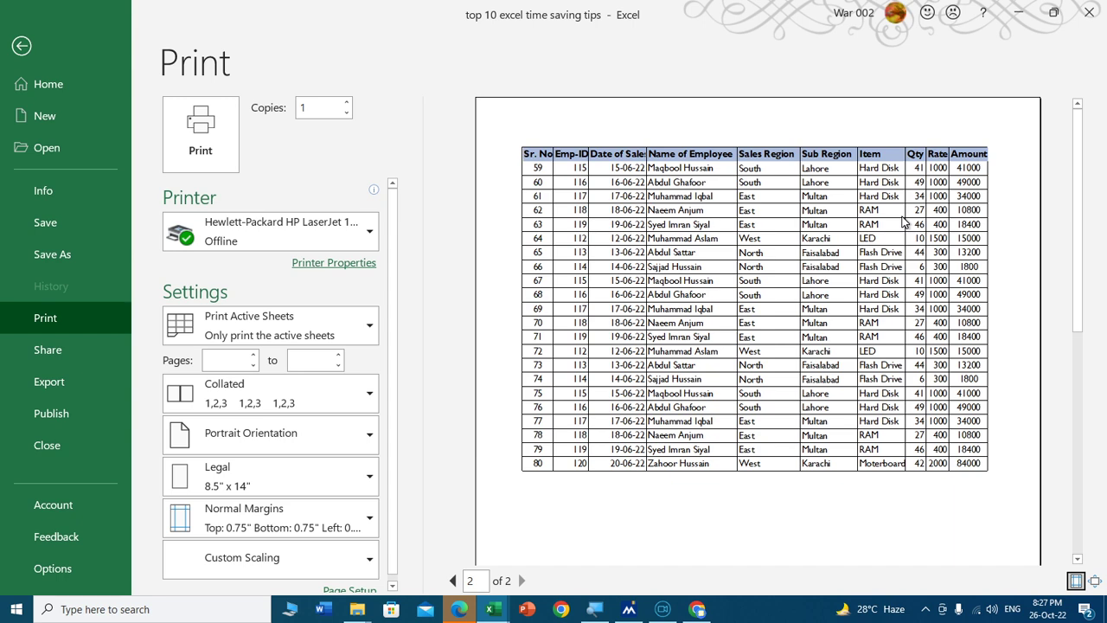
pyautogui.press('Escape')
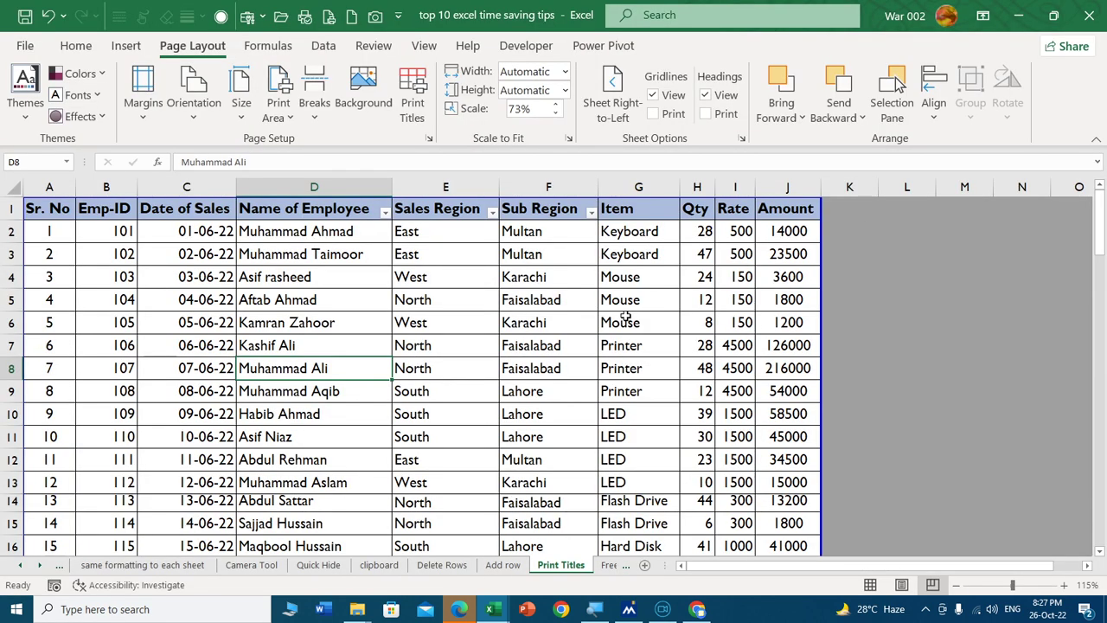
# Clear the Rows to repeat at top setting and preview page 2 without headers.
pyautogui.click(231, 304)
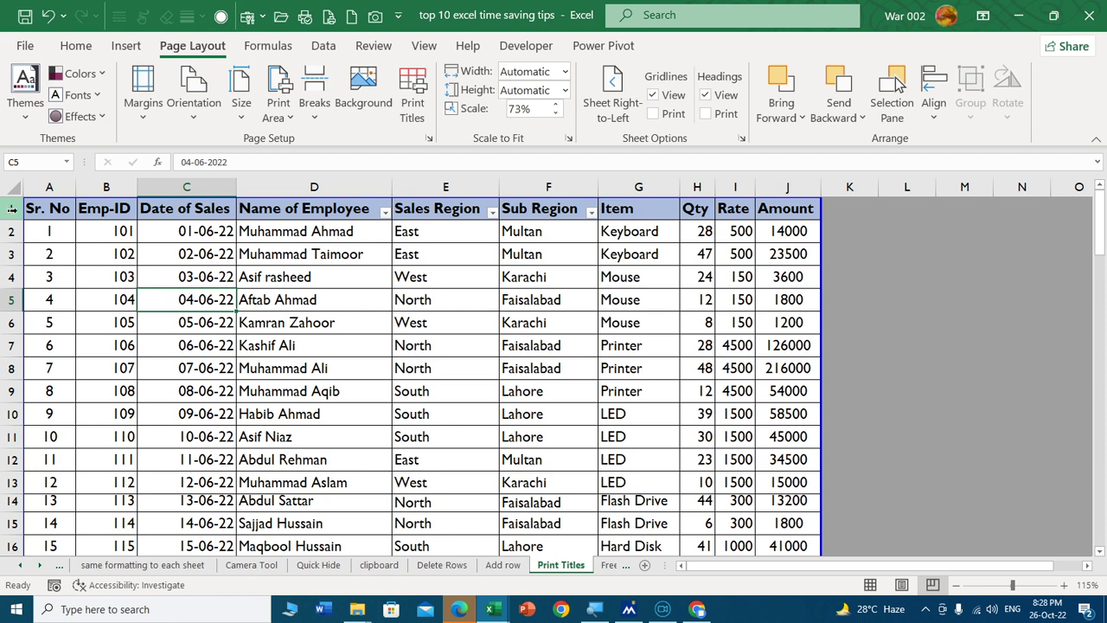
pyautogui.click(413, 91)
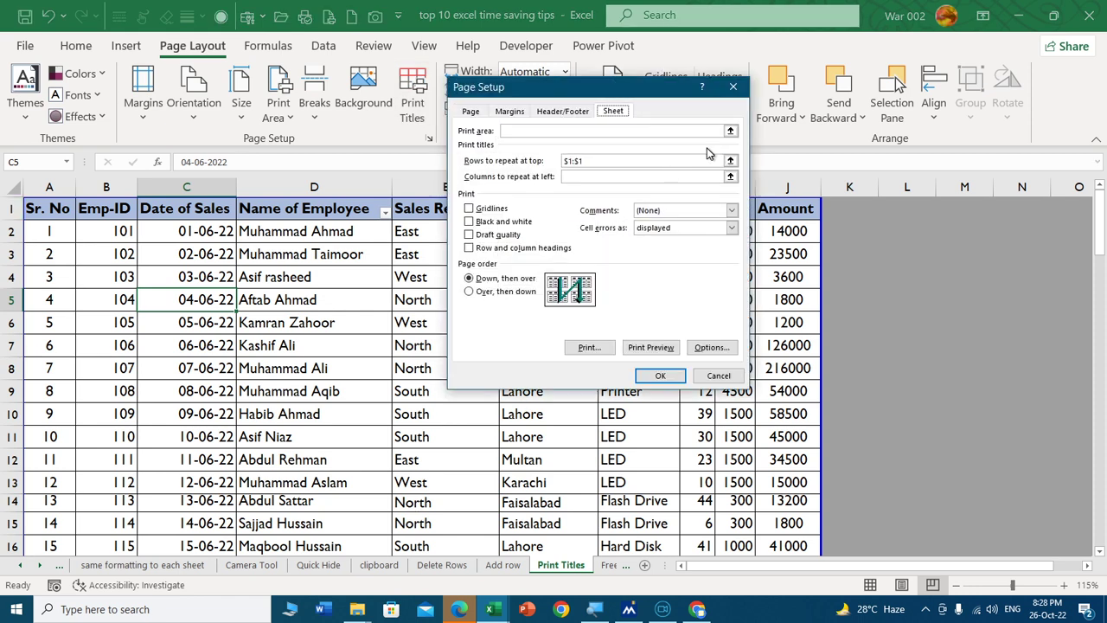
pyautogui.doubleClick(647, 160)
pyautogui.press('BackSpace')
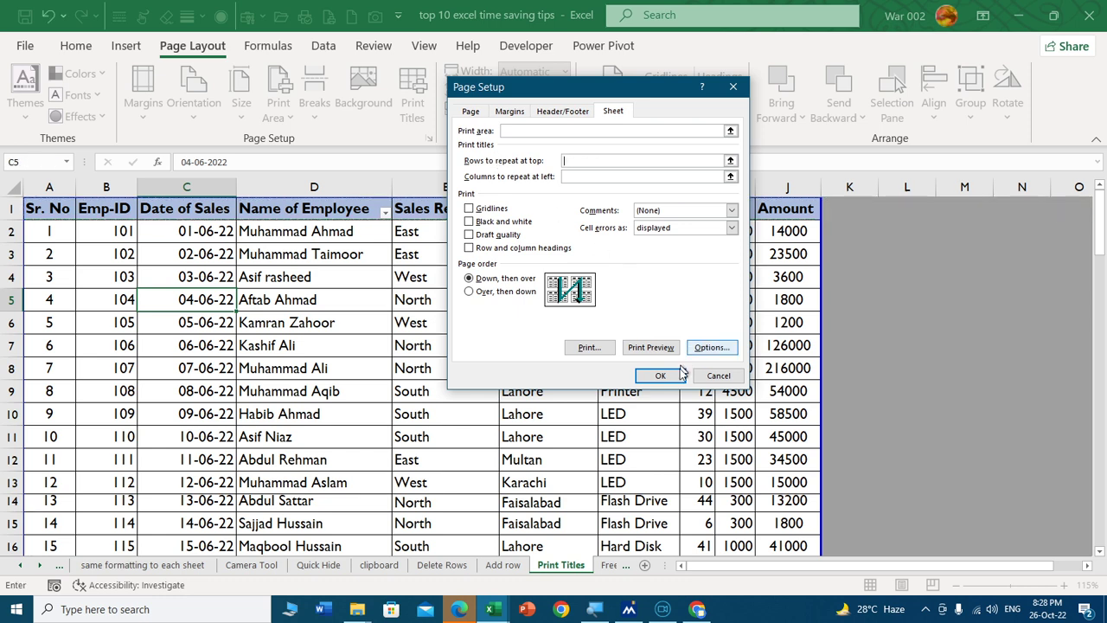
pyautogui.click(681, 374)
pyautogui.hotkey('ctrl', 'p')
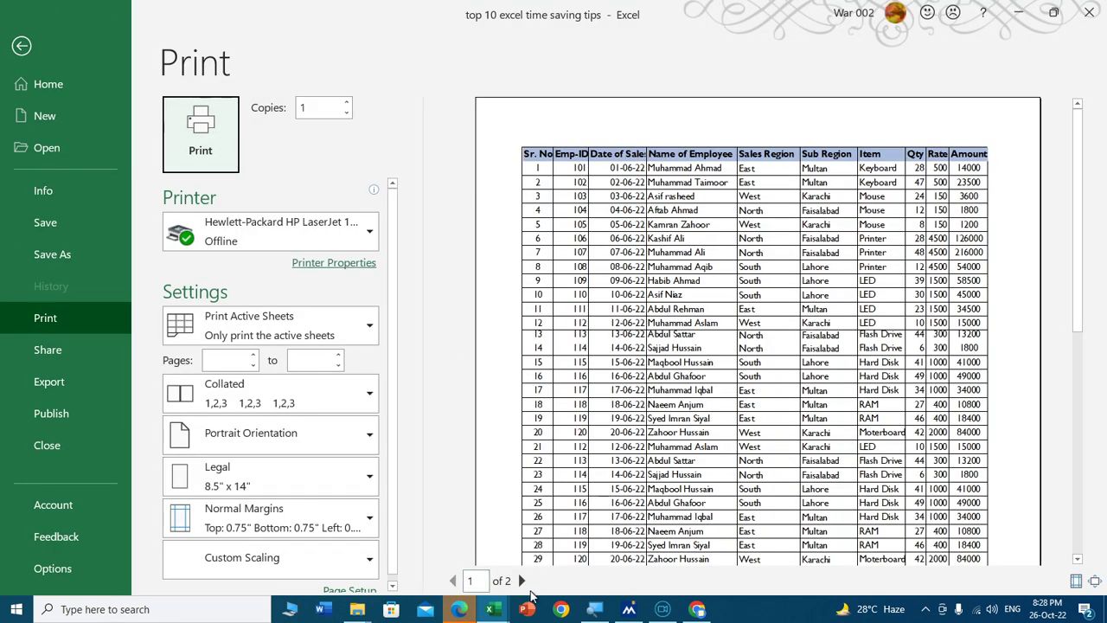
pyautogui.click(522, 581)
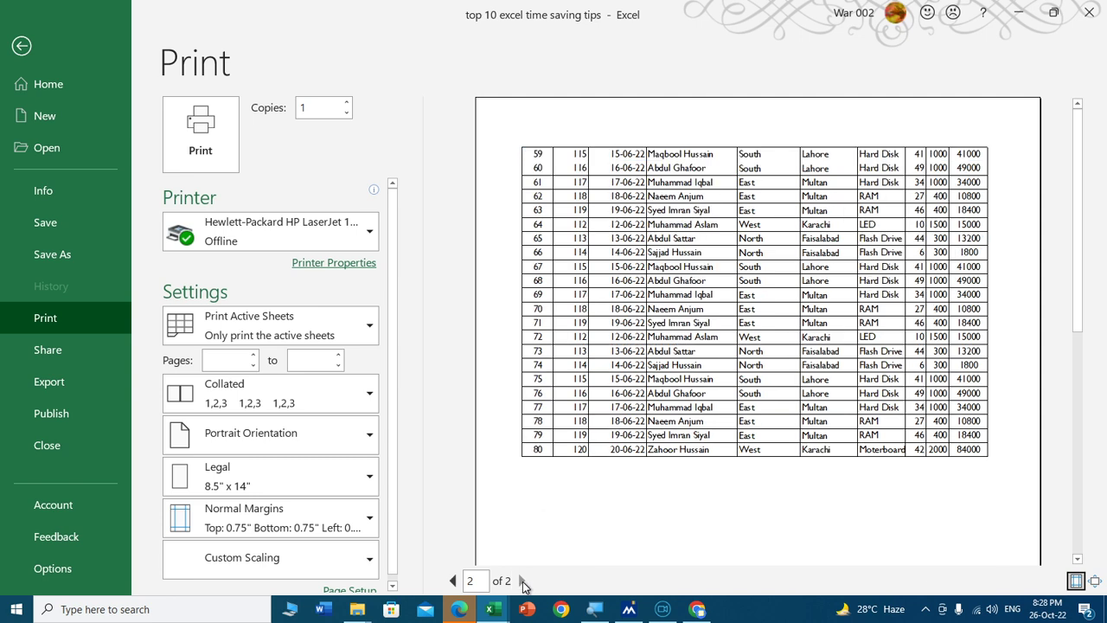
pyautogui.press('Escape')
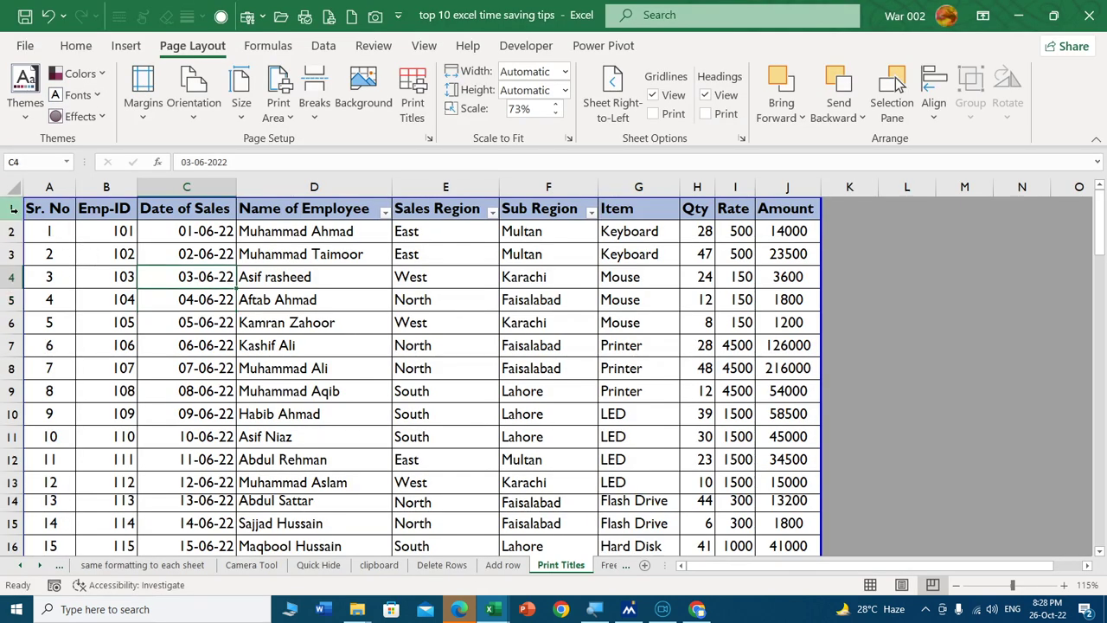
# Remove the filter arrows from row 1 and name it Print_Titles in the Name Box.
pyautogui.click(11, 208)
pyautogui.hotkey('ctrl', 'shift', 'l')
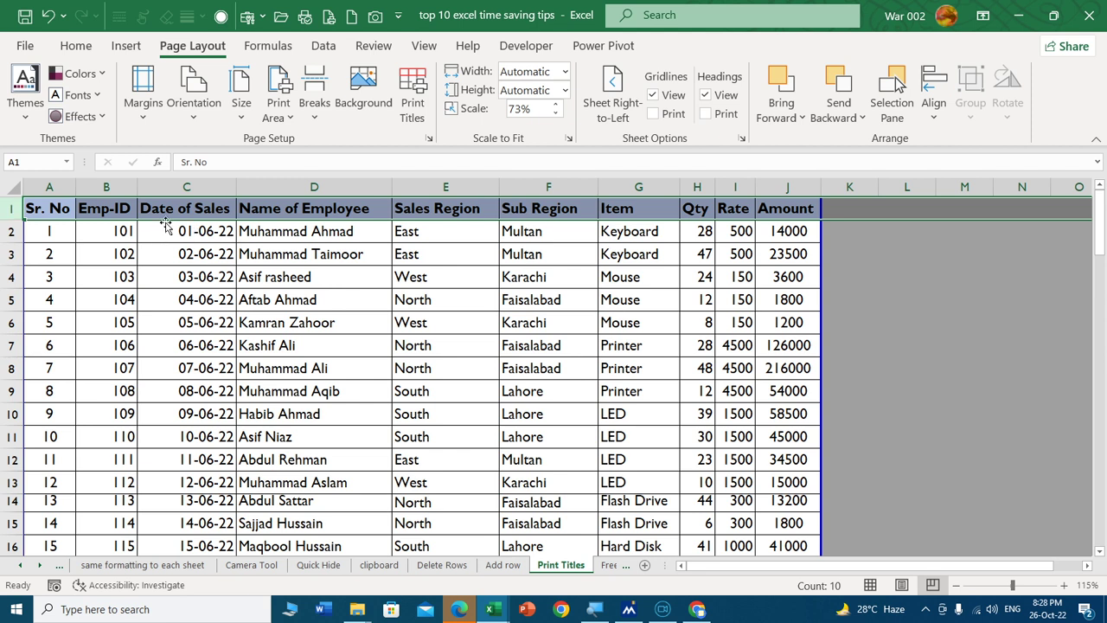
pyautogui.click(48, 160)
pyautogui.write('print_titles')
pyautogui.press('Return')
# Preview the printout again to confirm page 2 shows the header row.
pyautogui.click(104, 319)
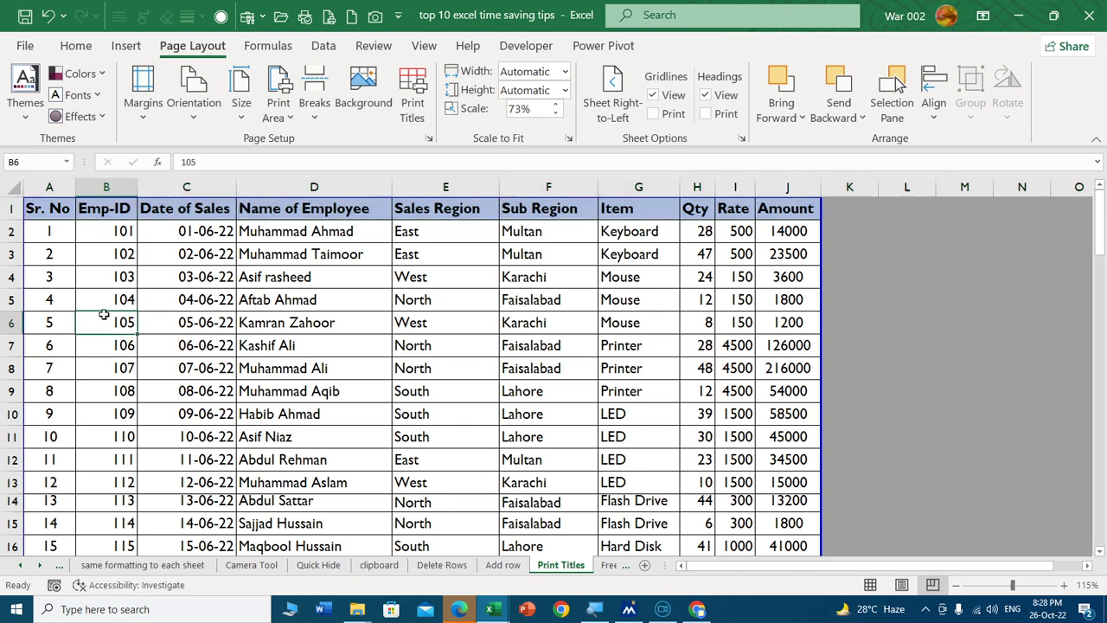
pyautogui.hotkey('ctrl', 'p')
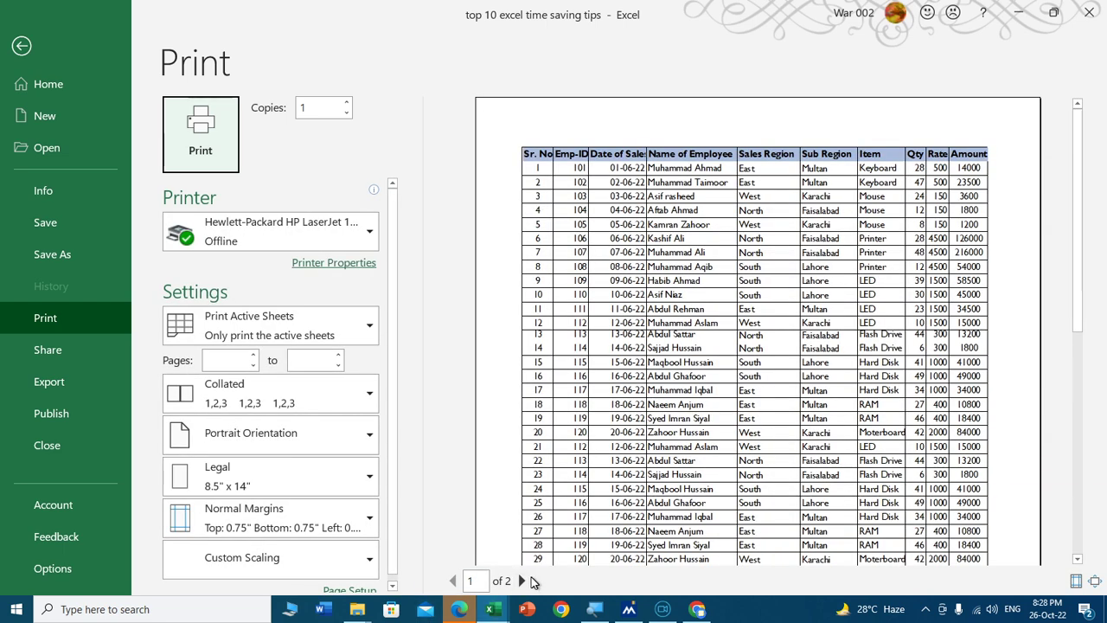
pyautogui.click(523, 581)
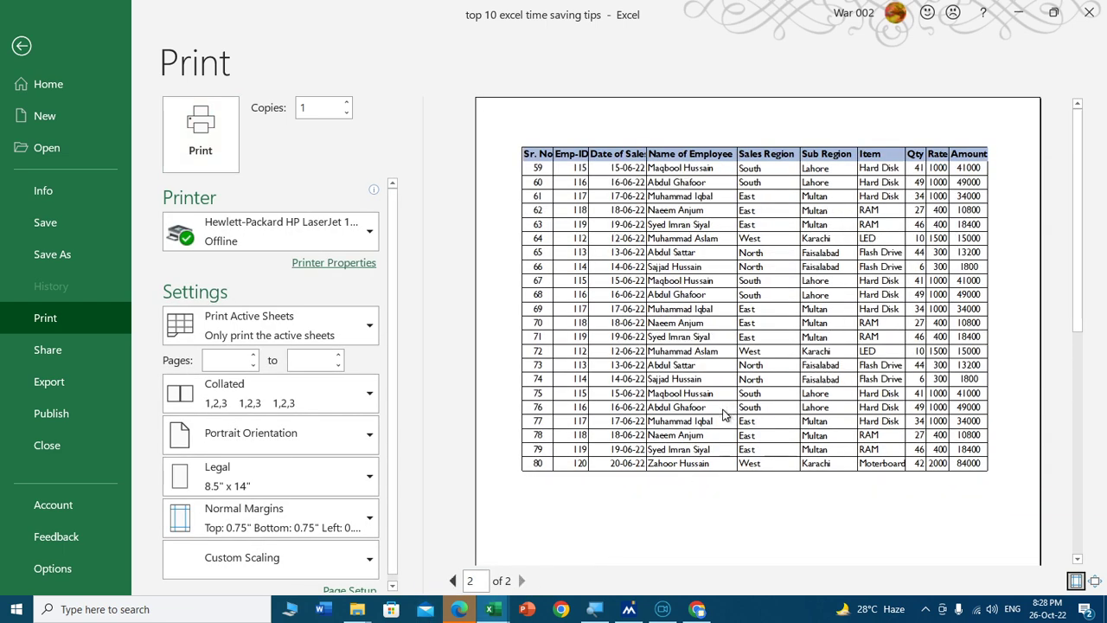
pyautogui.press('Escape')
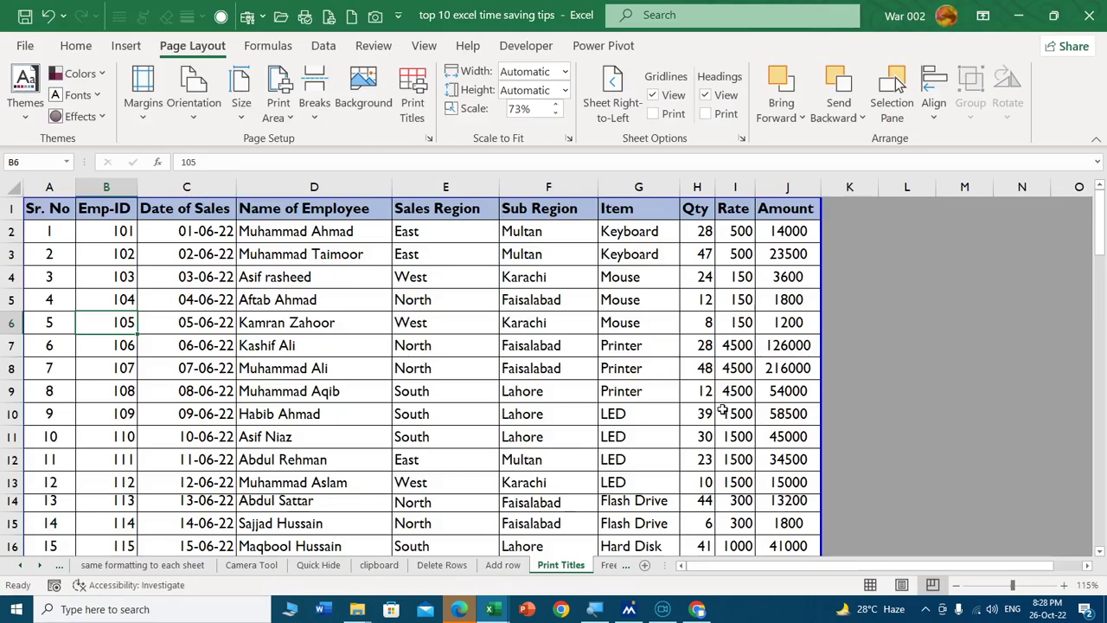
pyautogui.click(417, 323)
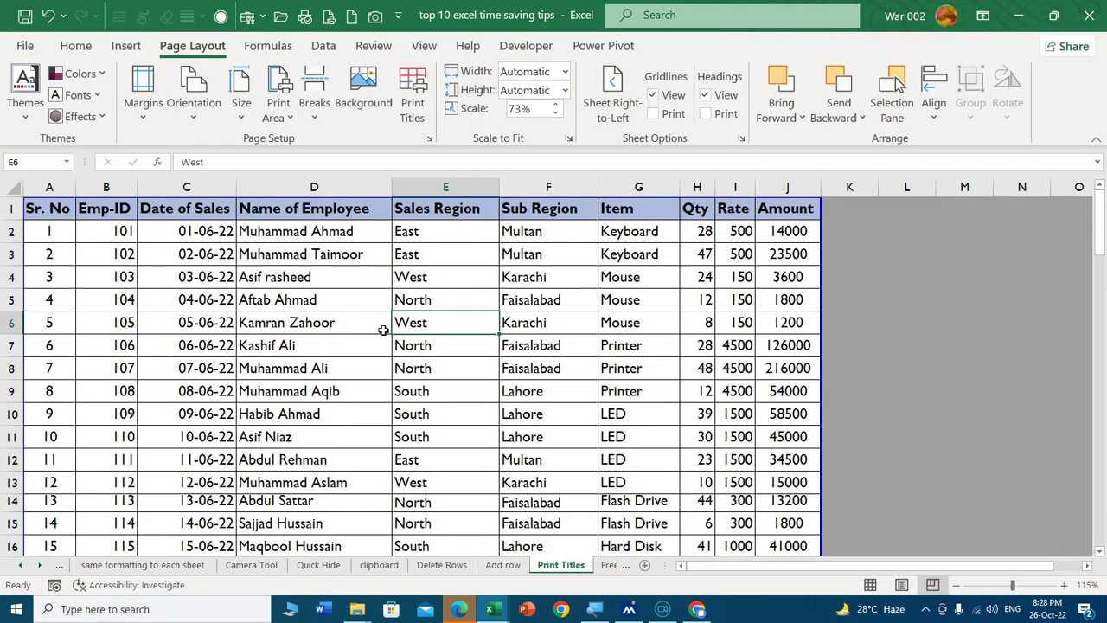
# Switch to the Freeze sheet and scroll through its sales data.
pyautogui.click(611, 569)
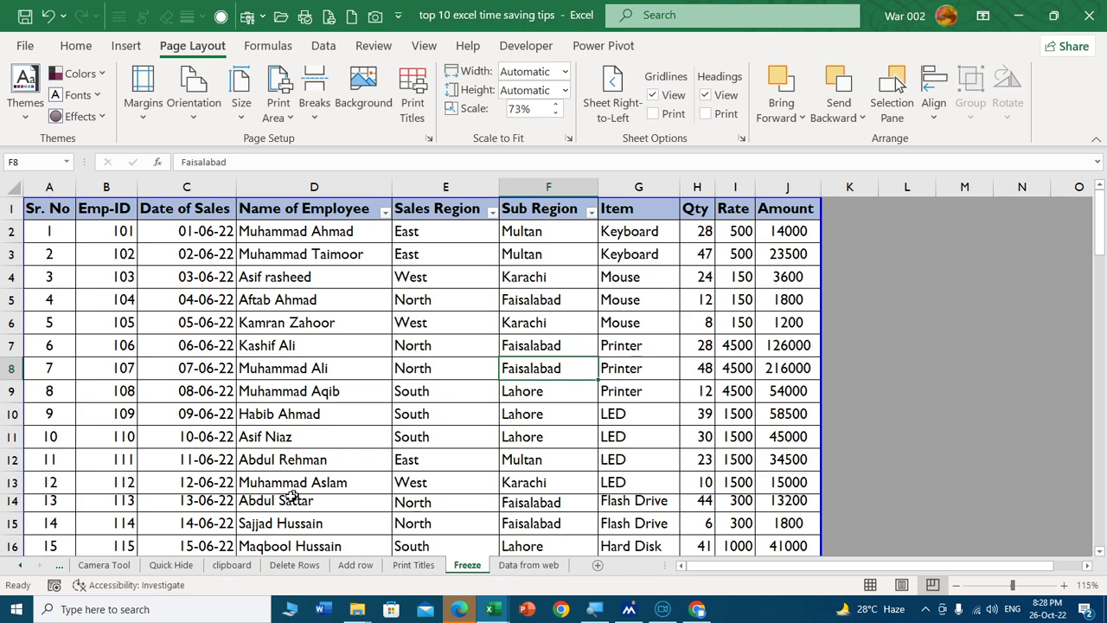
pyautogui.click(294, 348)
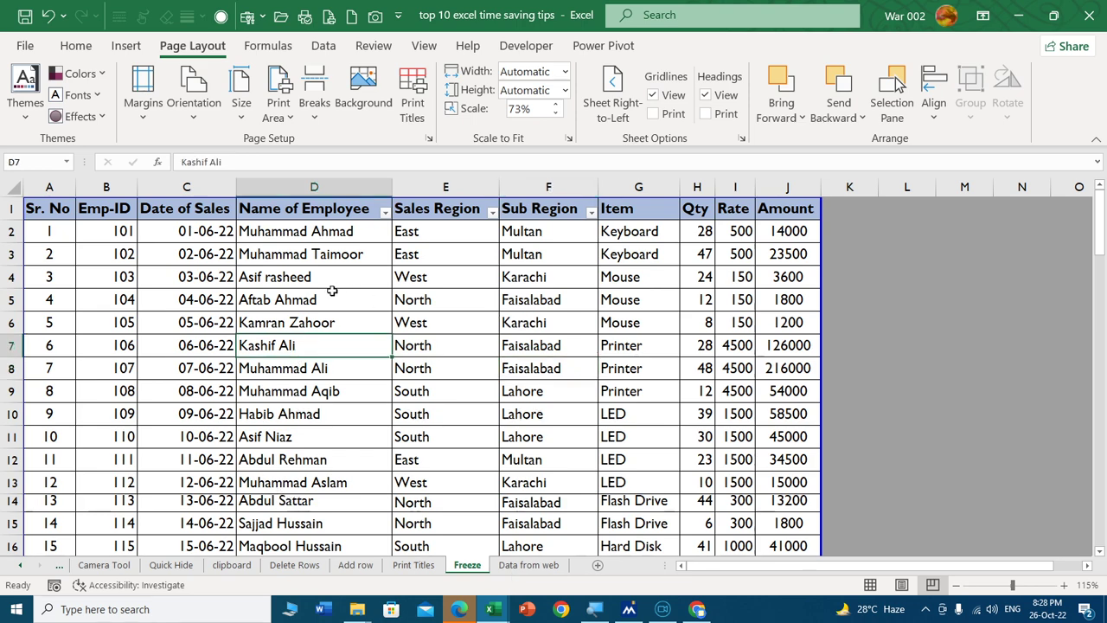
pyautogui.scroll(-2, 307, 278)
pyautogui.scroll(-4, 307, 279)
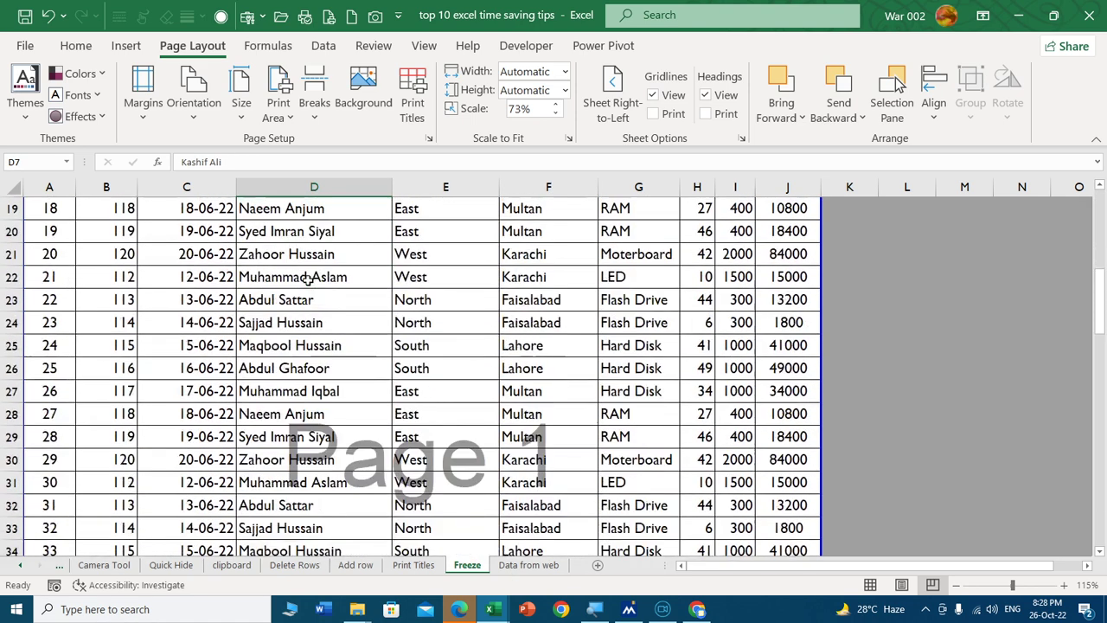
pyautogui.scroll(-3, 307, 278)
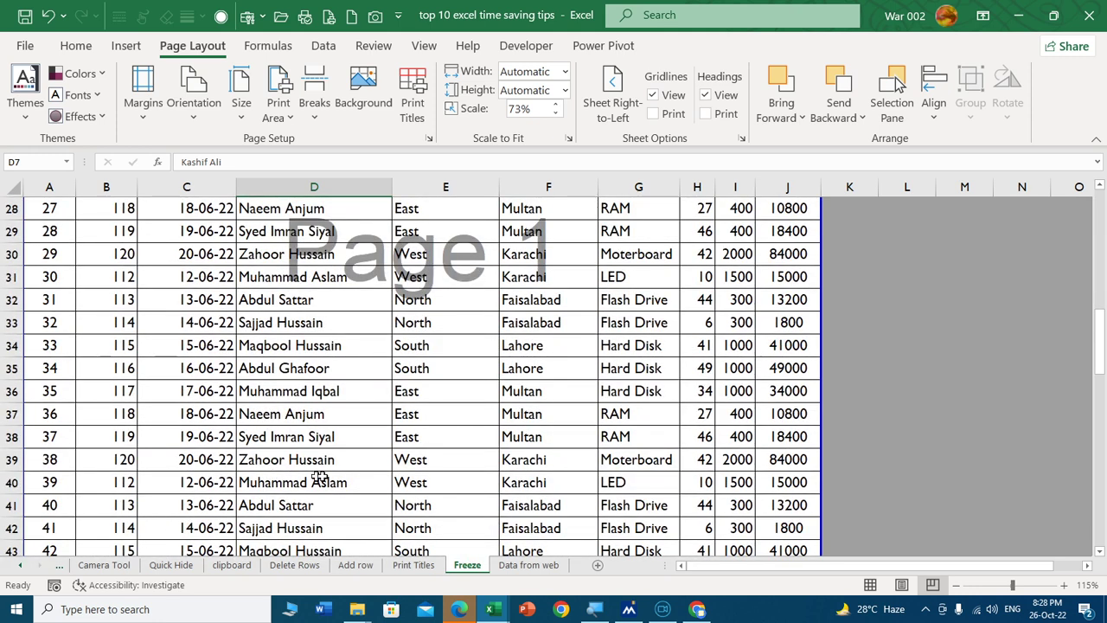
pyautogui.click(407, 480)
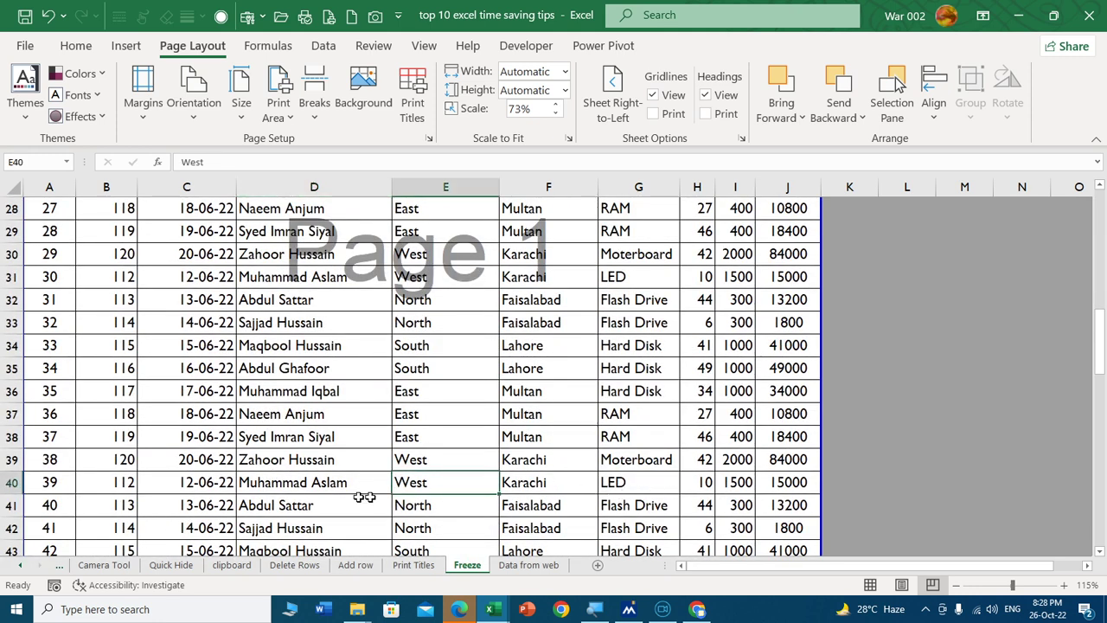
pyautogui.click(121, 468)
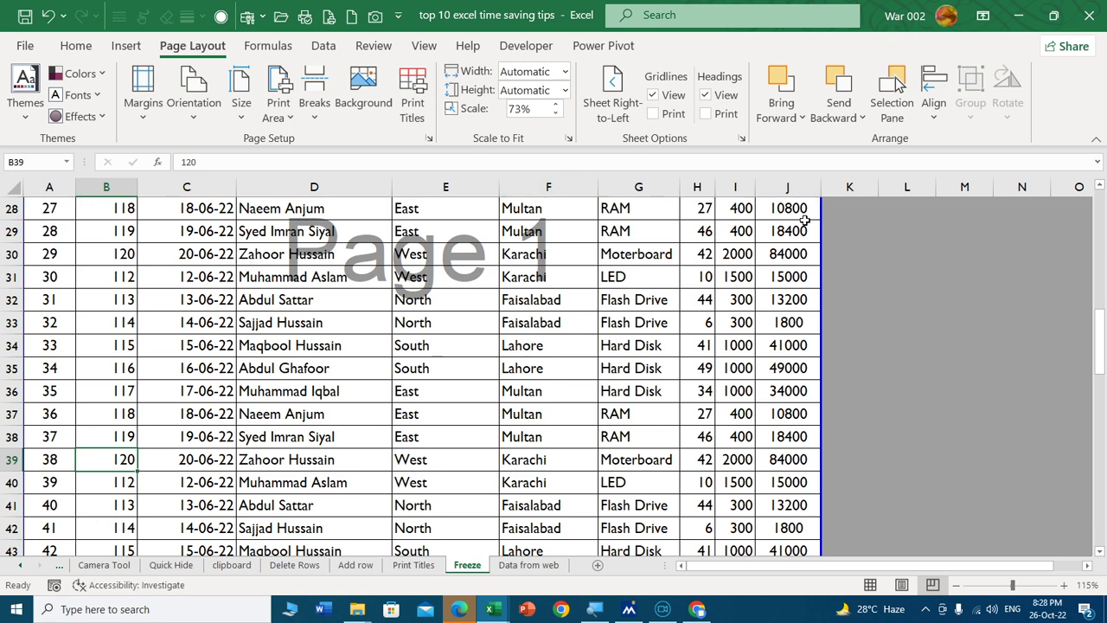
pyautogui.scroll(4, 169, 321)
pyautogui.scroll(5, 169, 322)
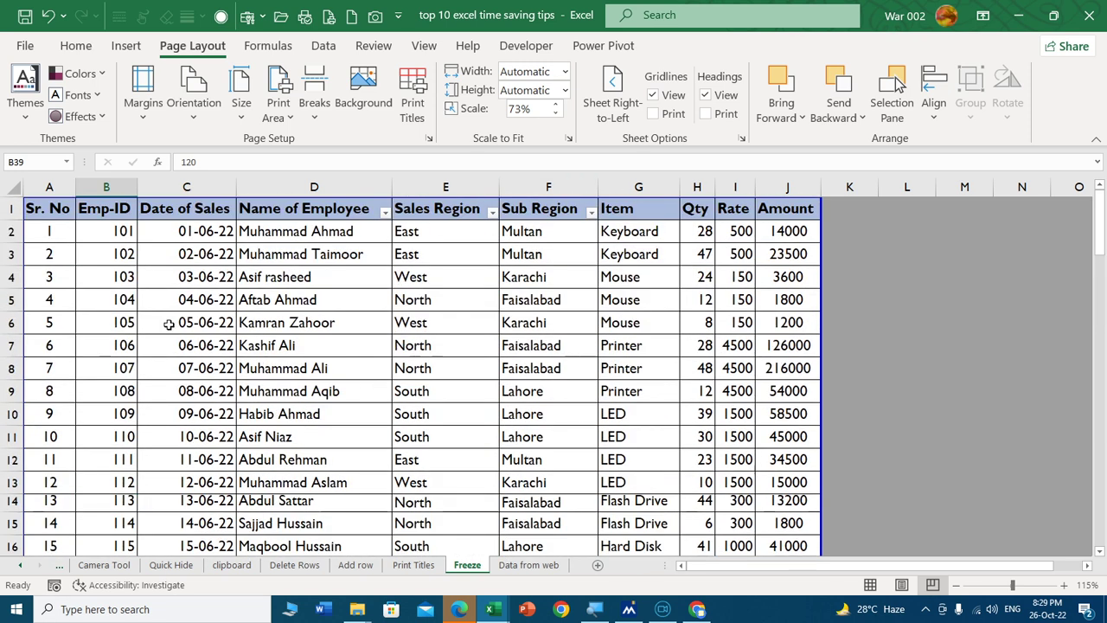
# Select the whole sales range A1:J81 starting from A1.
pyautogui.click(60, 212)
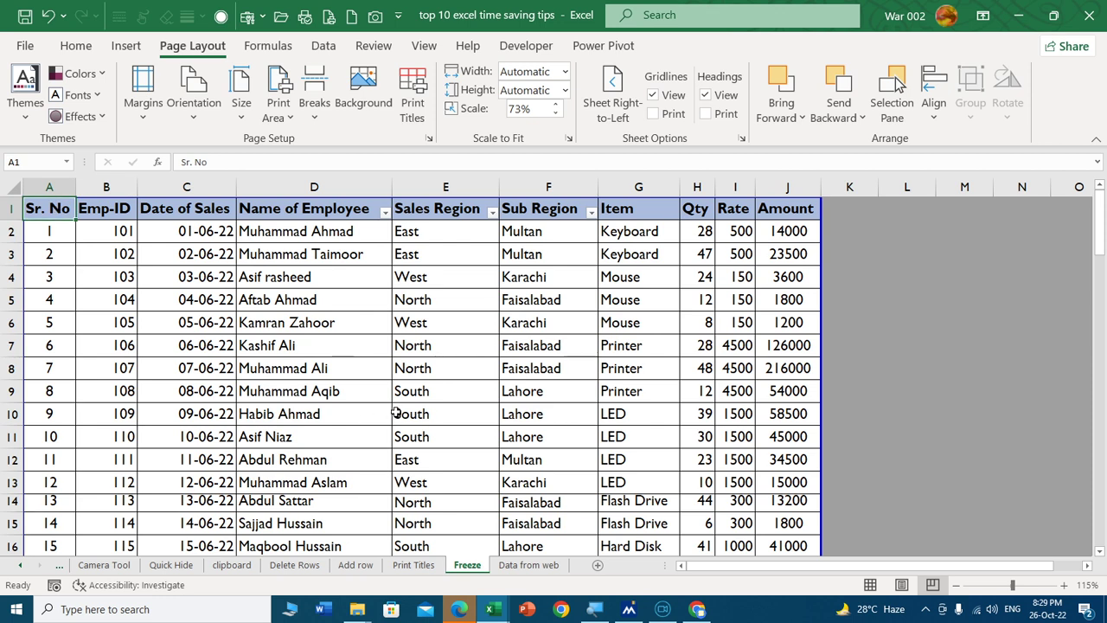
pyautogui.hotkey('ctrl', 'shift', 'Right')
pyautogui.hotkey('ctrl', 'shift', 'Down')
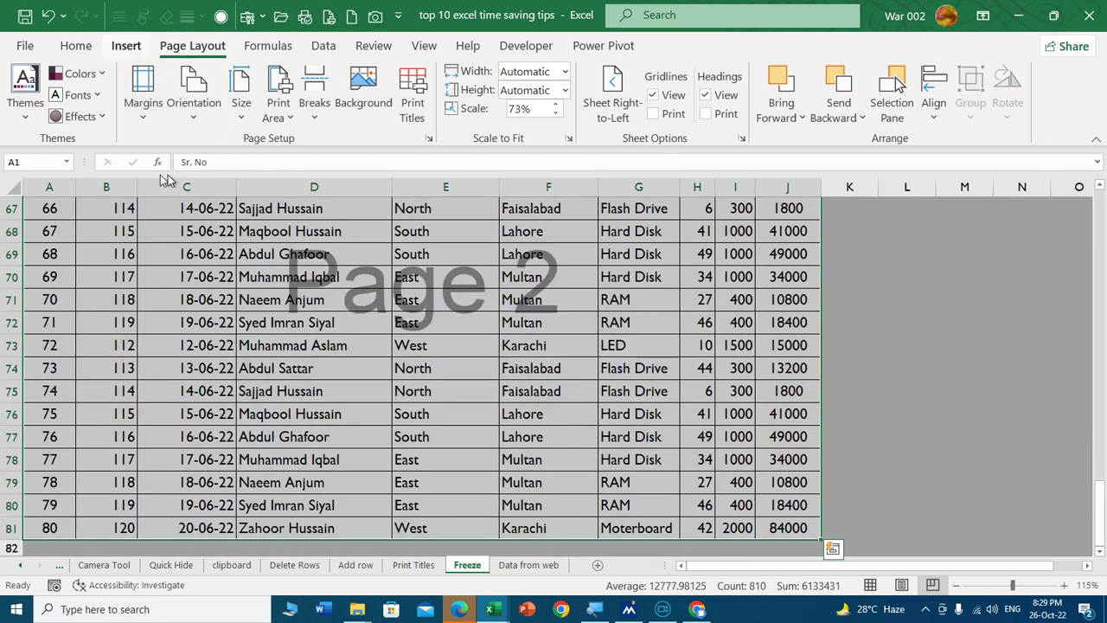
# Convert the A1:J81 range into a table via Insert > Table.
pyautogui.click(126, 46)
pyautogui.click(151, 84)
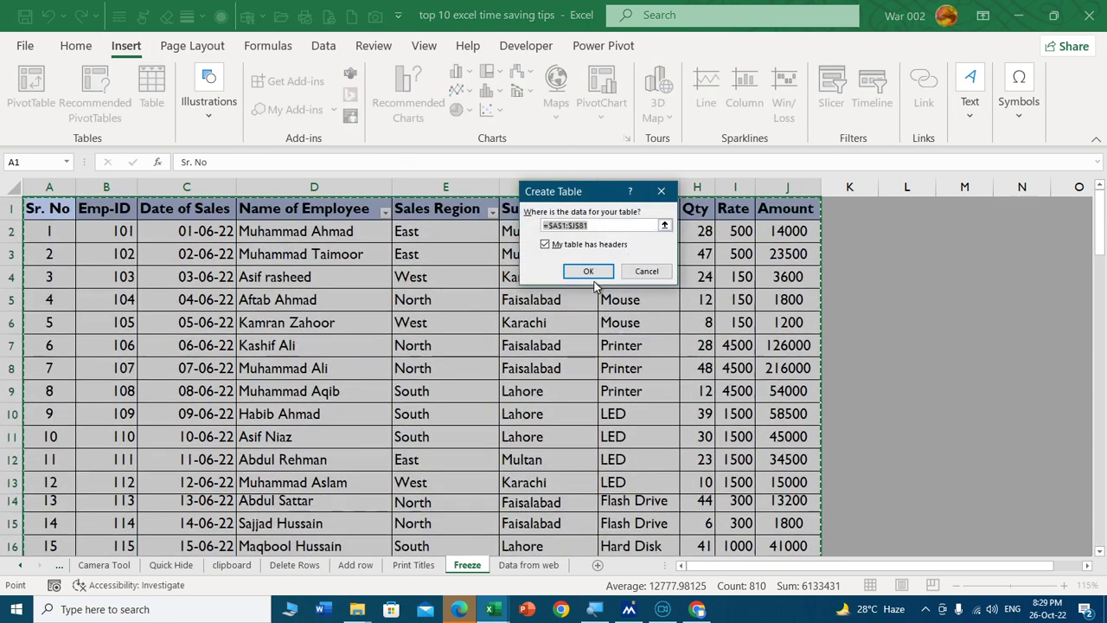
pyautogui.click(578, 271)
pyautogui.click(221, 286)
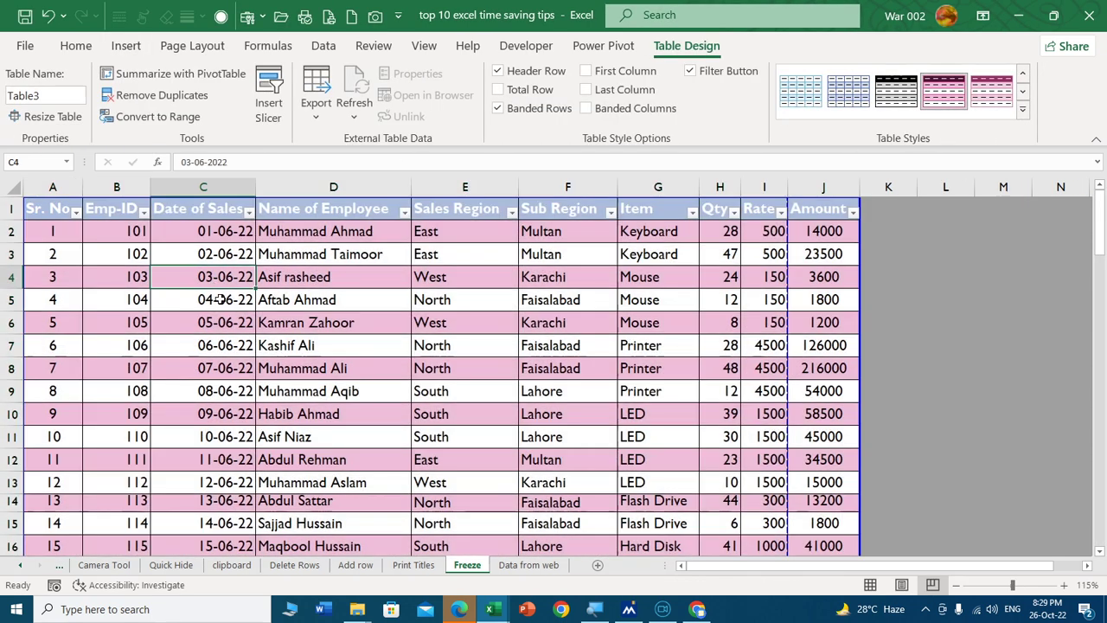
# Scroll through the new pink banded Table3 to review it.
pyautogui.scroll(-2, 210, 316)
pyautogui.scroll(-2, 210, 316)
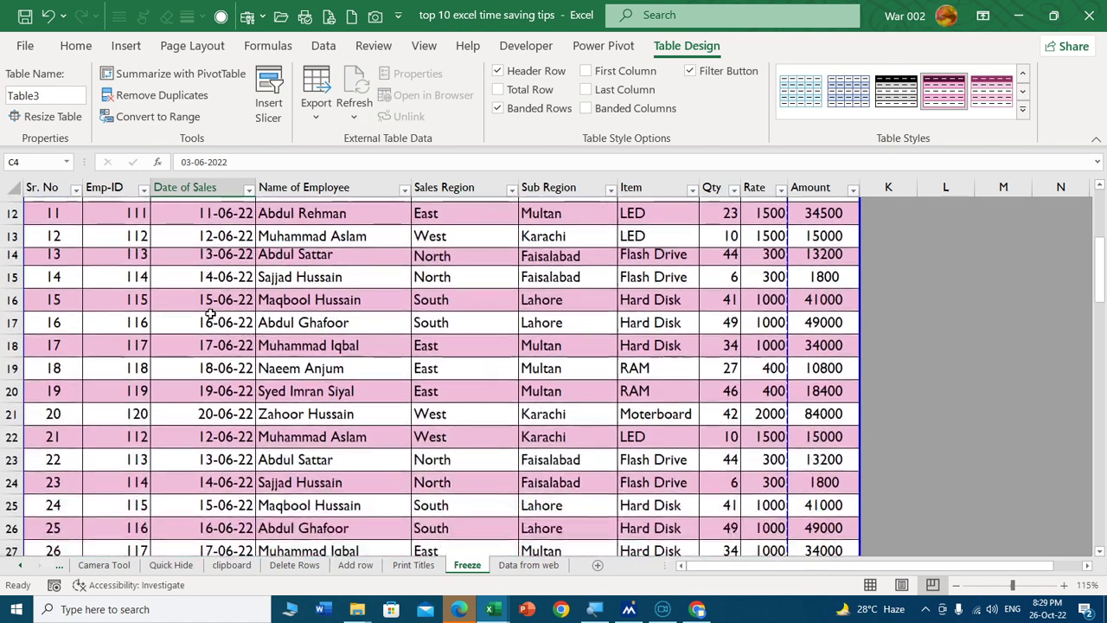
pyautogui.scroll(-1, 210, 315)
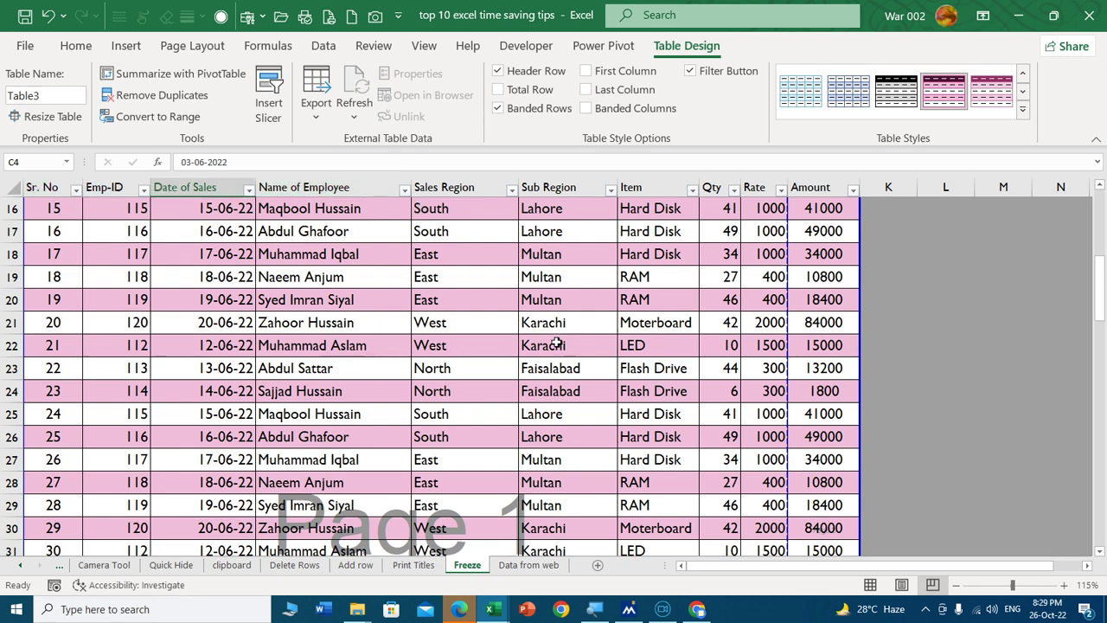
pyautogui.scroll(-3, 512, 425)
pyautogui.scroll(-2, 511, 426)
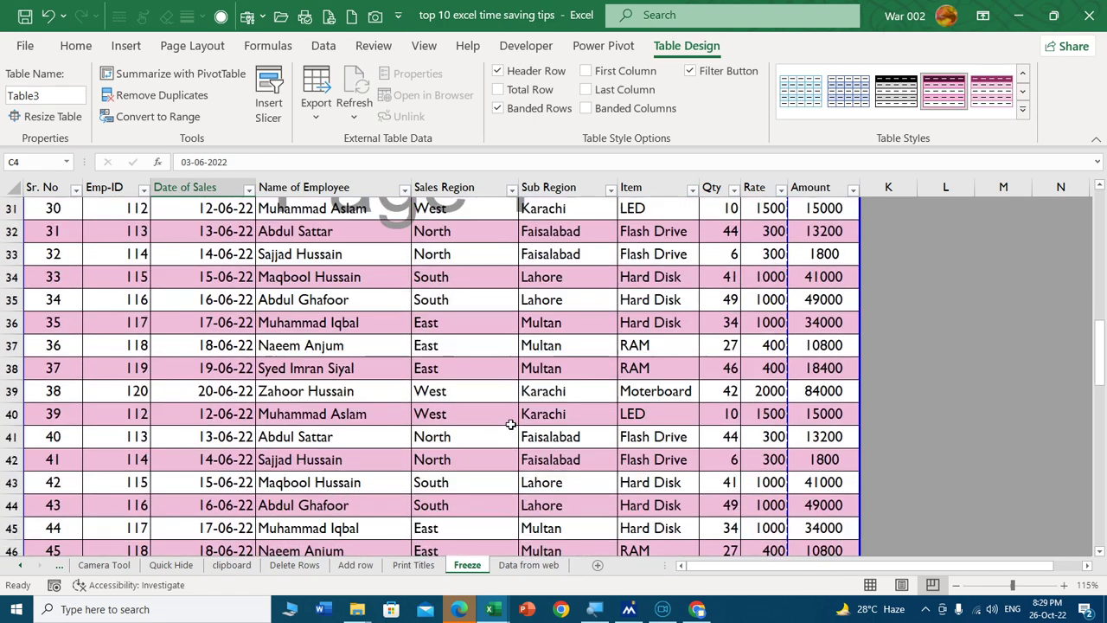
pyautogui.scroll(-2, 511, 426)
pyautogui.scroll(-2, 511, 424)
pyautogui.scroll(1, 511, 424)
pyautogui.scroll(5, 512, 424)
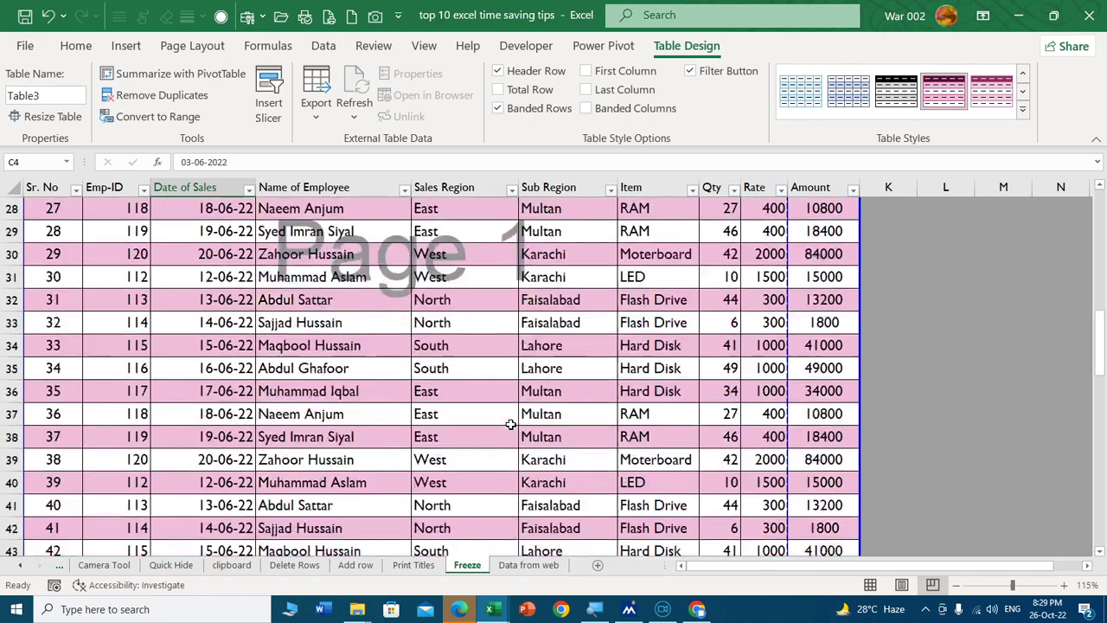
pyautogui.scroll(4, 511, 424)
pyautogui.scroll(3, 512, 424)
pyautogui.scroll(1, 511, 424)
pyautogui.scroll(-4, 512, 424)
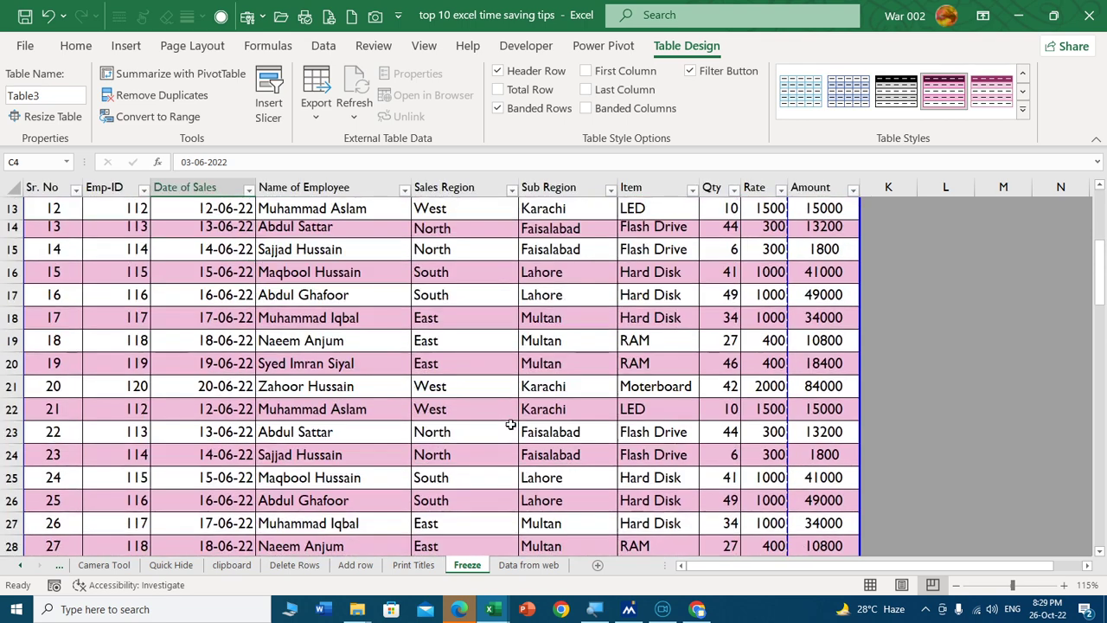
pyautogui.scroll(-1, 511, 424)
pyautogui.scroll(5, 509, 424)
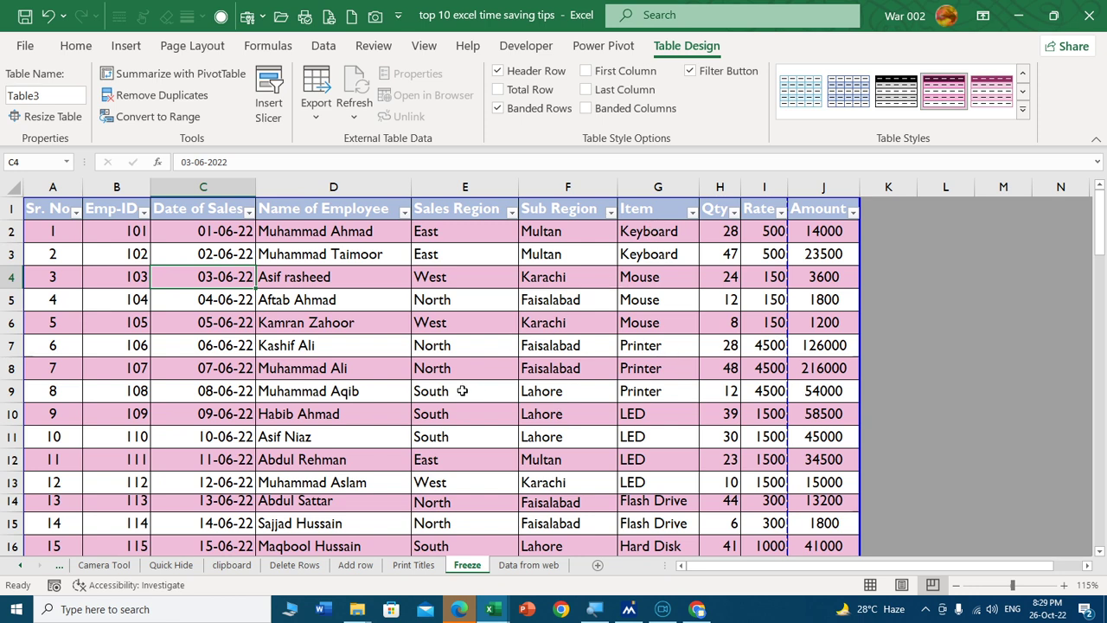
pyautogui.scroll(-1, 462, 392)
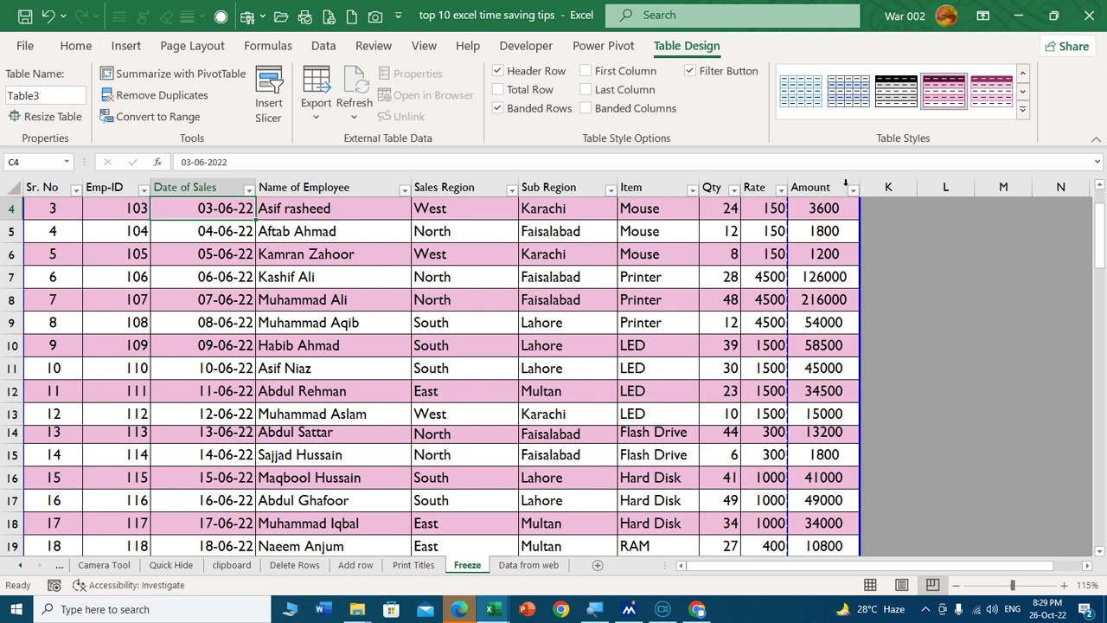
pyautogui.scroll(-3, 267, 401)
pyautogui.scroll(4, 266, 404)
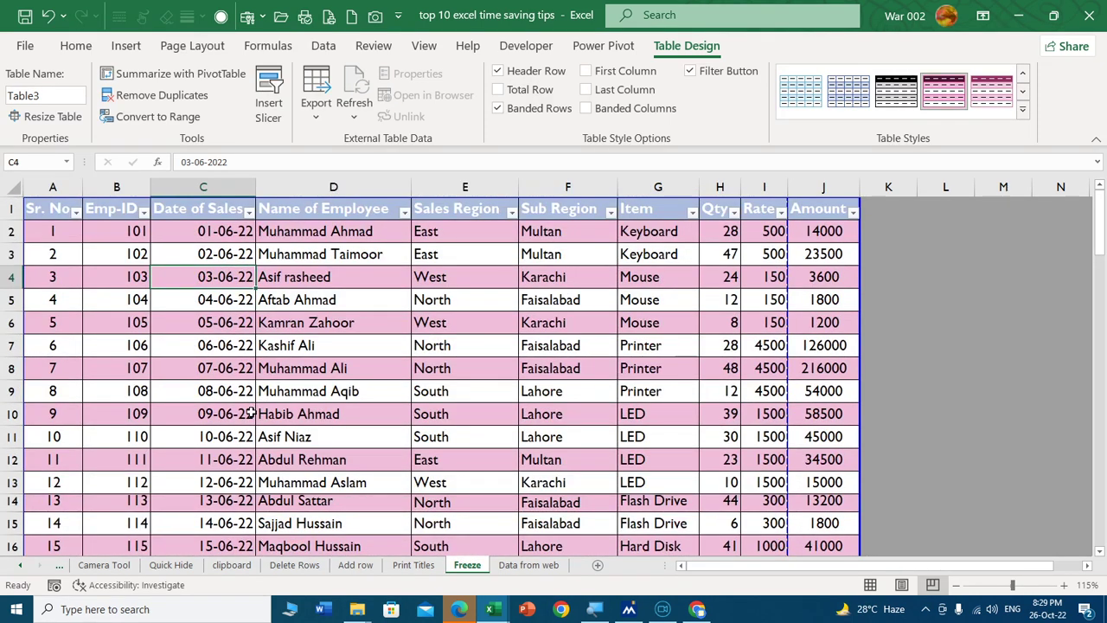
# Undo the table conversion and freeze the top row from the View tab.
pyautogui.hotkey('ctrl', 'z')
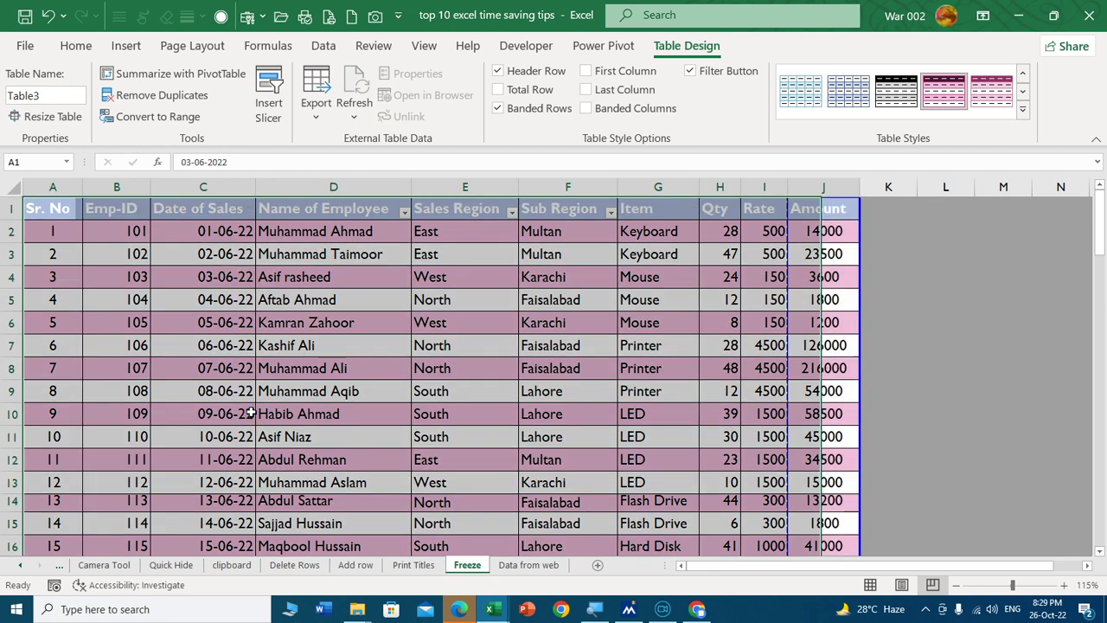
pyautogui.hotkey('ctrl', 'z')
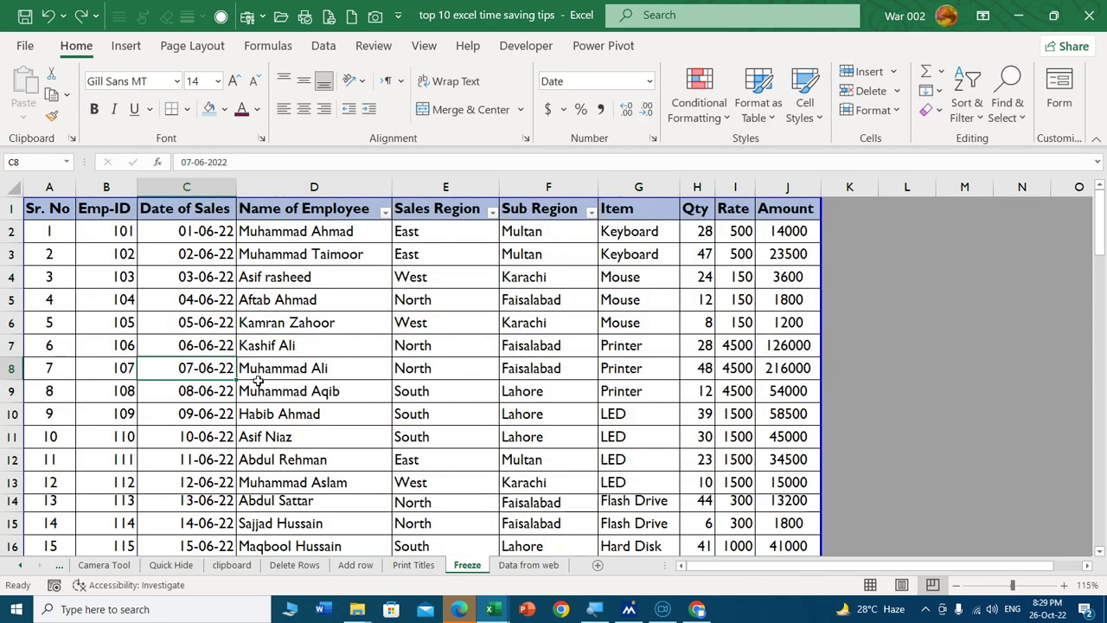
pyautogui.click(424, 45)
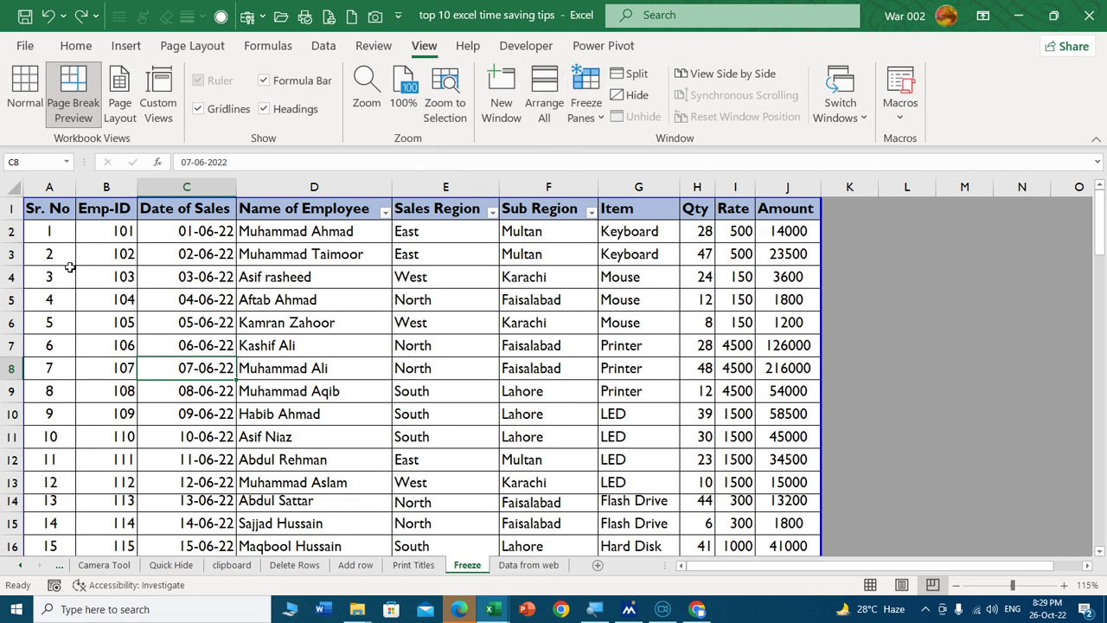
pyautogui.click(19, 212)
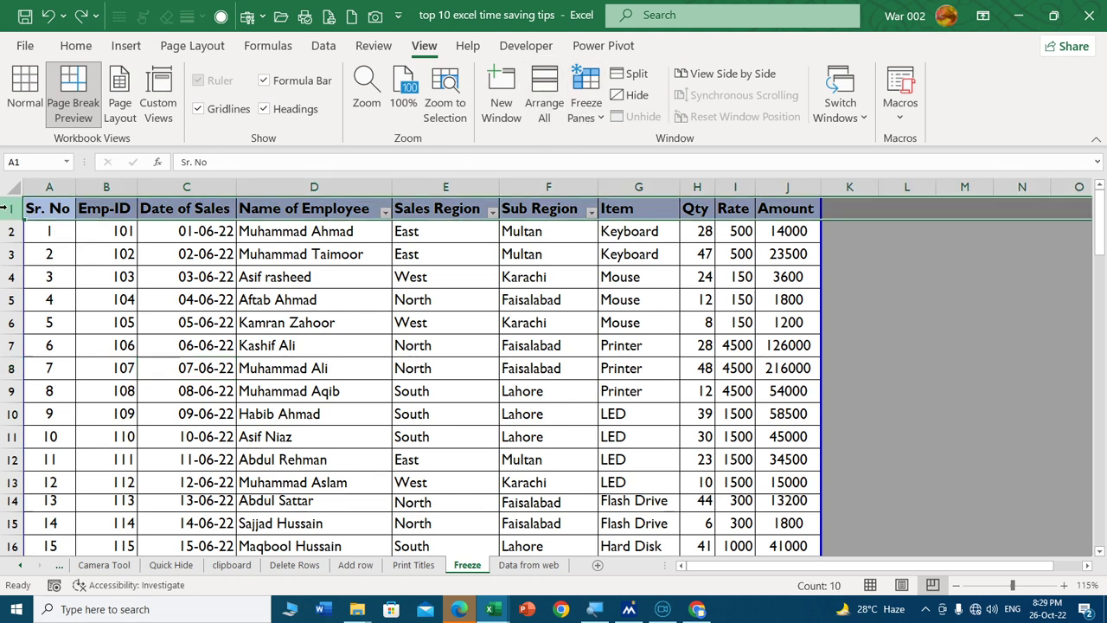
pyautogui.click(7, 231)
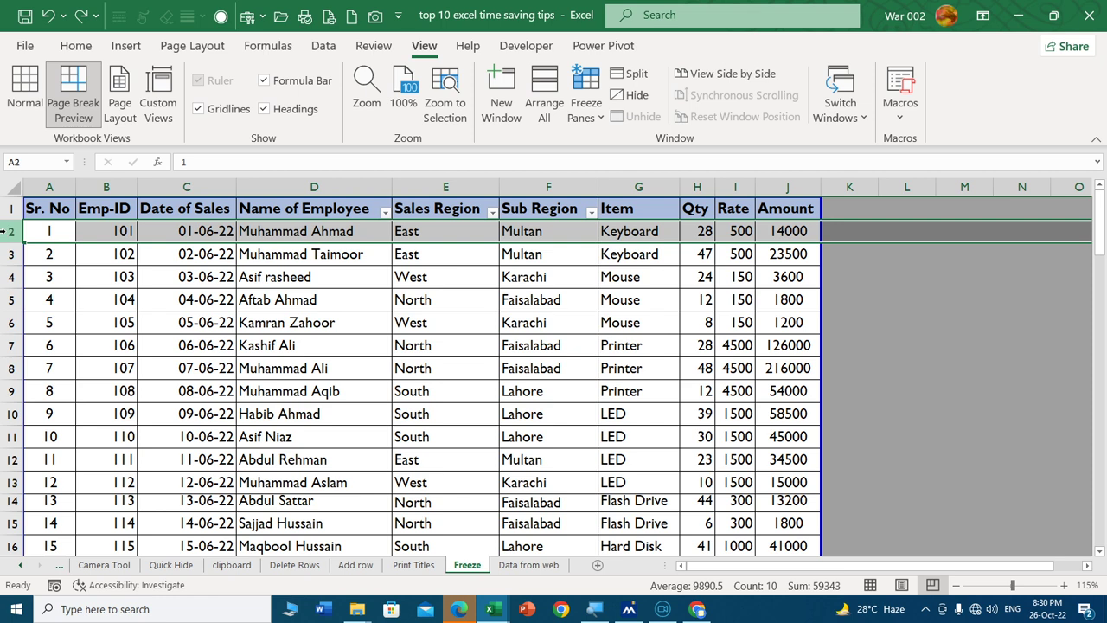
pyautogui.click(586, 99)
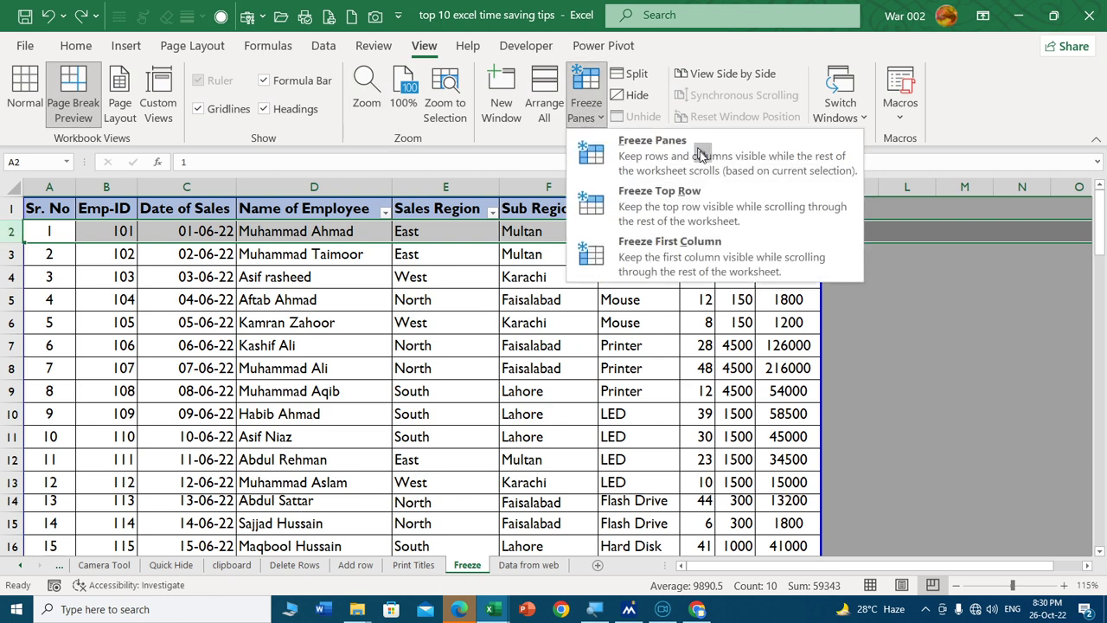
pyautogui.click(668, 190)
pyautogui.click(228, 320)
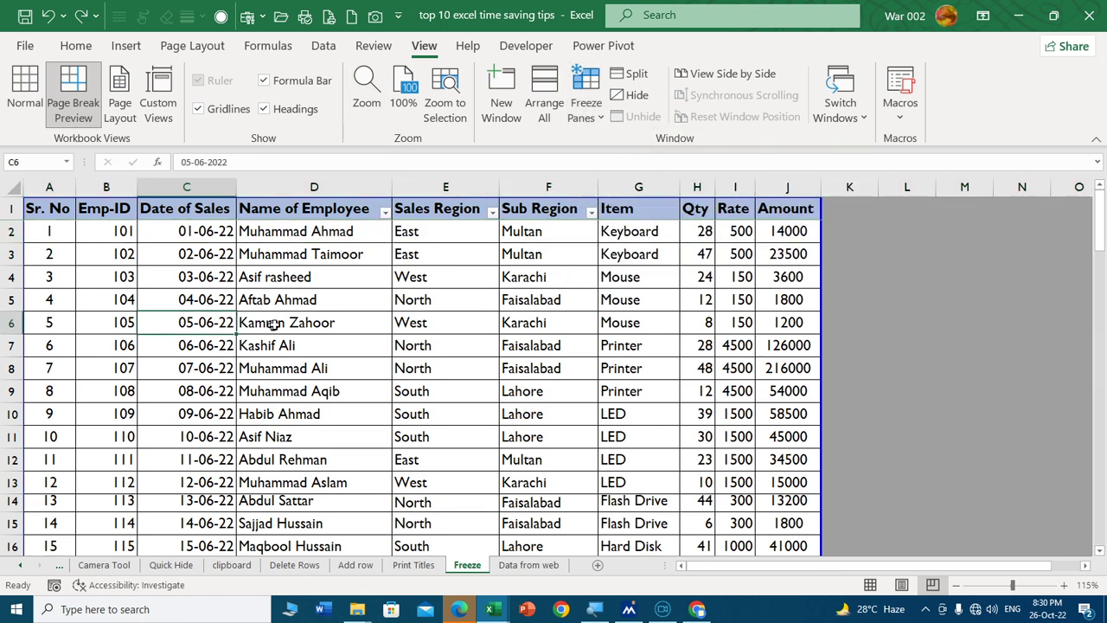
# Scroll to confirm row 1 stays frozen, then switch to the Print Titles sheet.
pyautogui.scroll(-3, 280, 322)
pyautogui.scroll(-6, 280, 322)
pyautogui.scroll(-7, 280, 322)
pyautogui.scroll(-9, 279, 322)
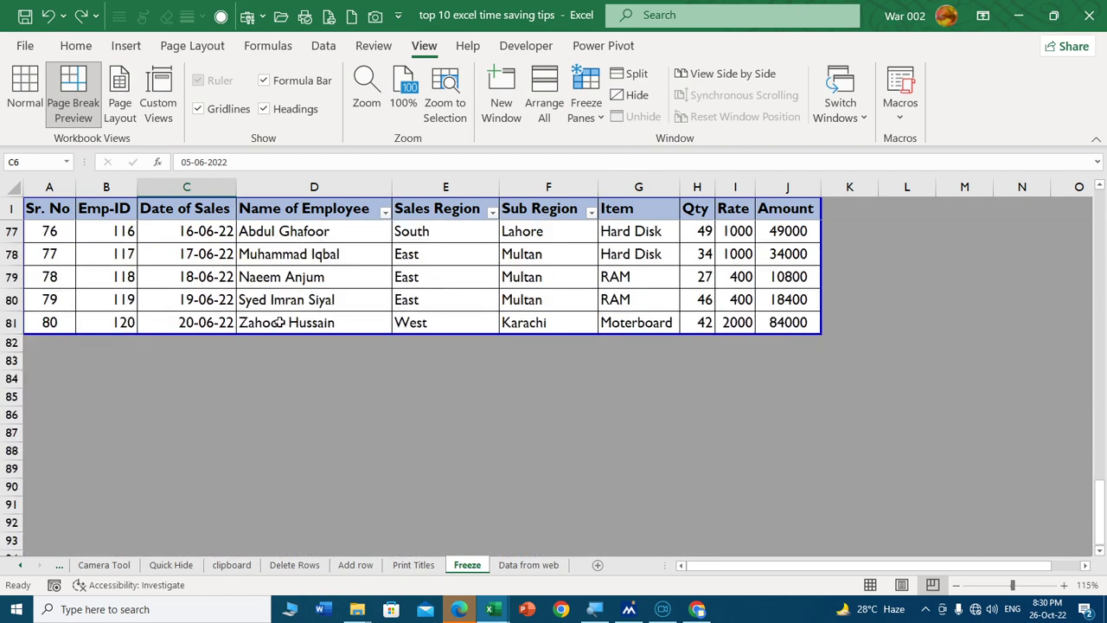
pyautogui.scroll(-3, 280, 320)
pyautogui.scroll(6, 279, 321)
pyautogui.scroll(7, 279, 321)
pyautogui.scroll(10, 277, 322)
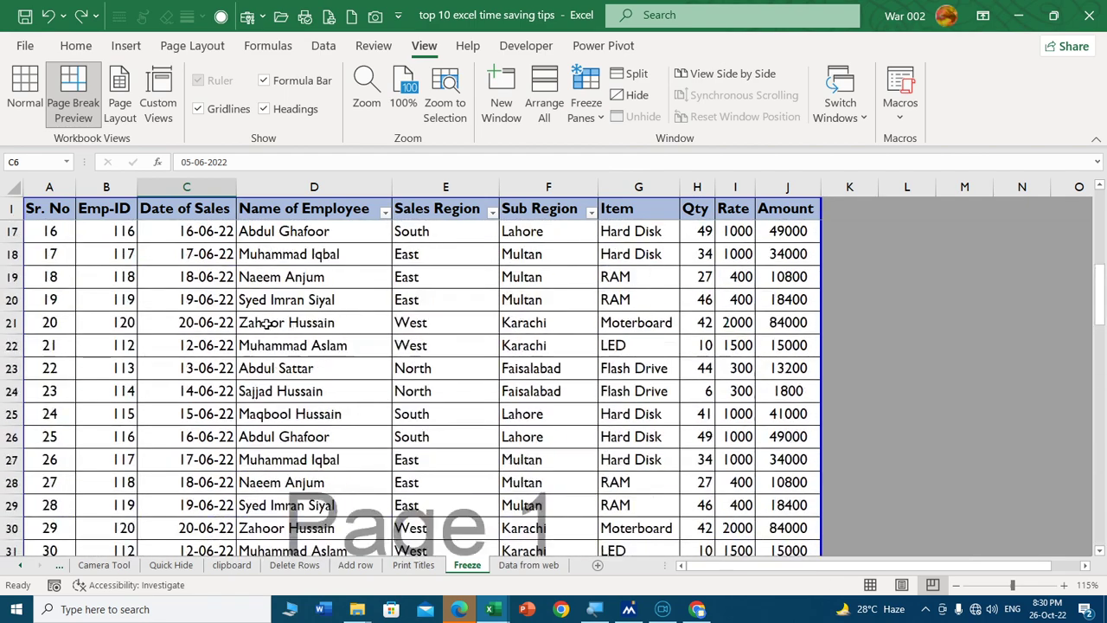
pyautogui.scroll(5, 257, 323)
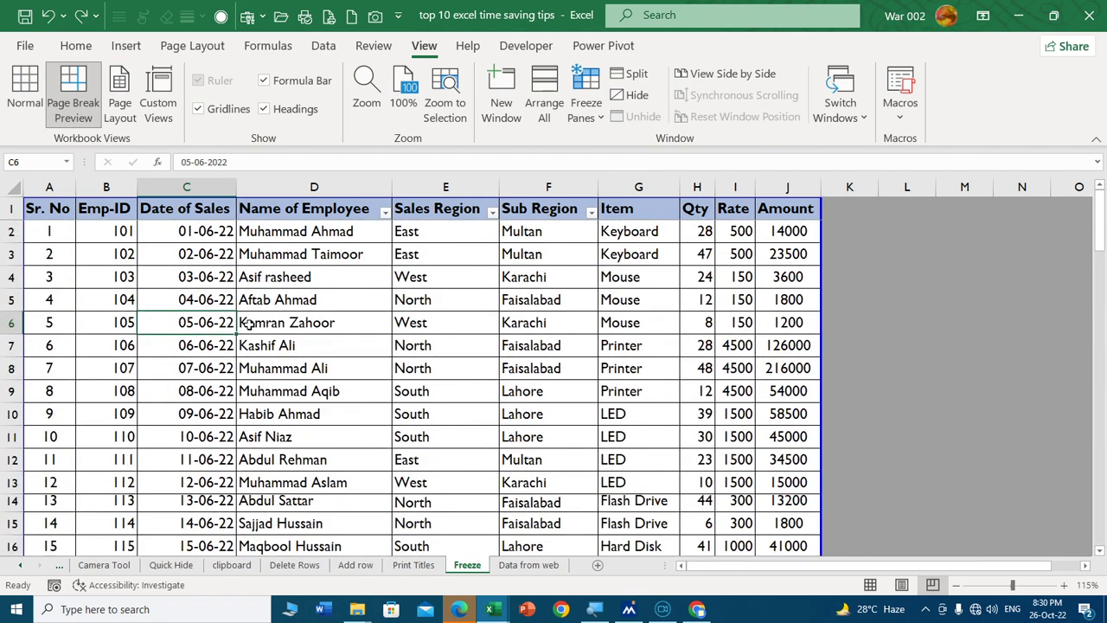
pyautogui.hotkey('ctrl', 'pageup')
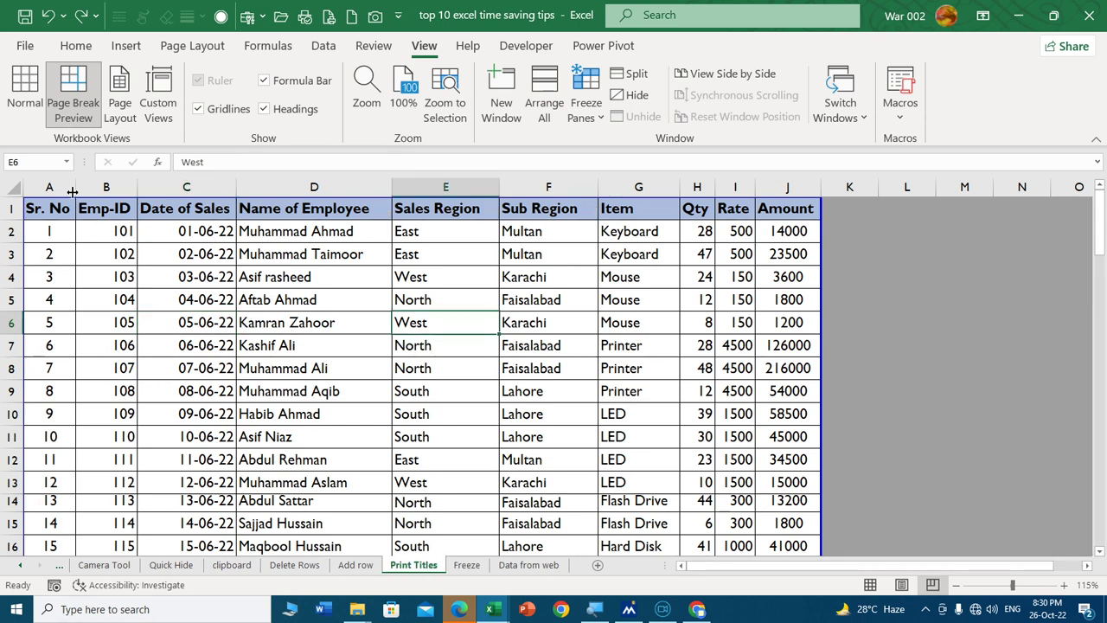
# Copy the data block C1:J81 and paste it starting at K1.
pyautogui.moveTo(69, 187); pyautogui.dragTo(103, 187)
pyautogui.click(107, 187)
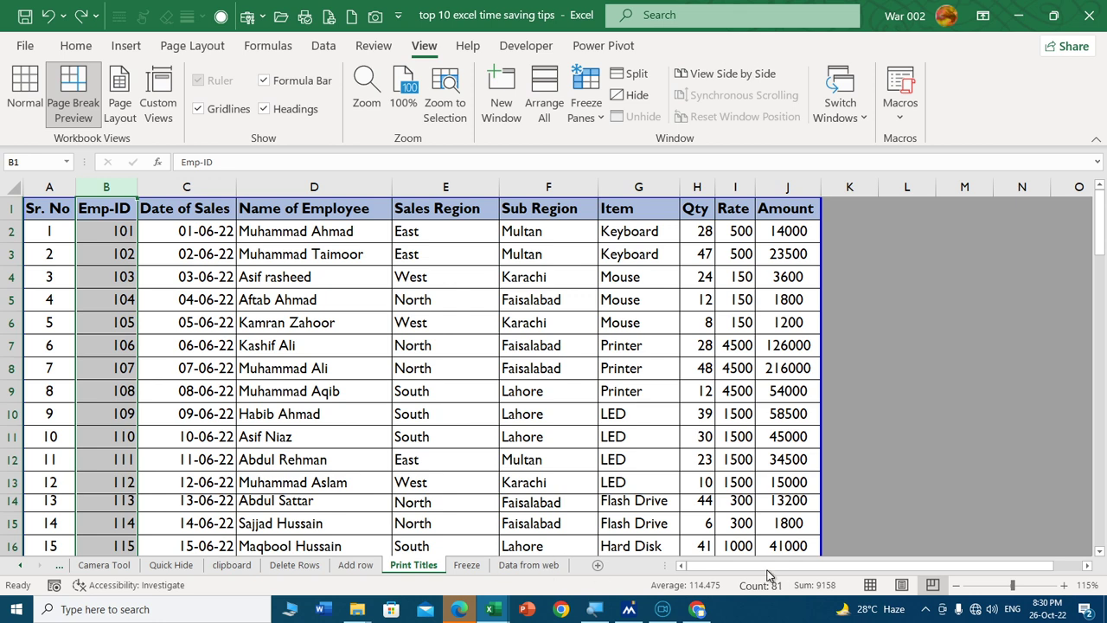
pyautogui.moveTo(768, 567); pyautogui.dragTo(788, 567)
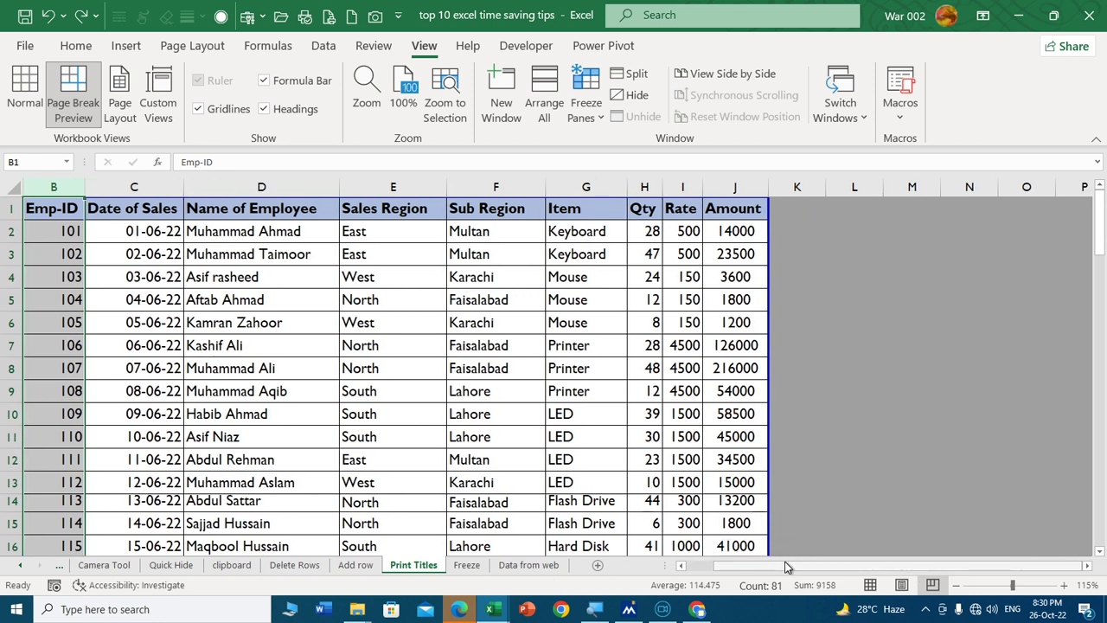
pyautogui.click(261, 322)
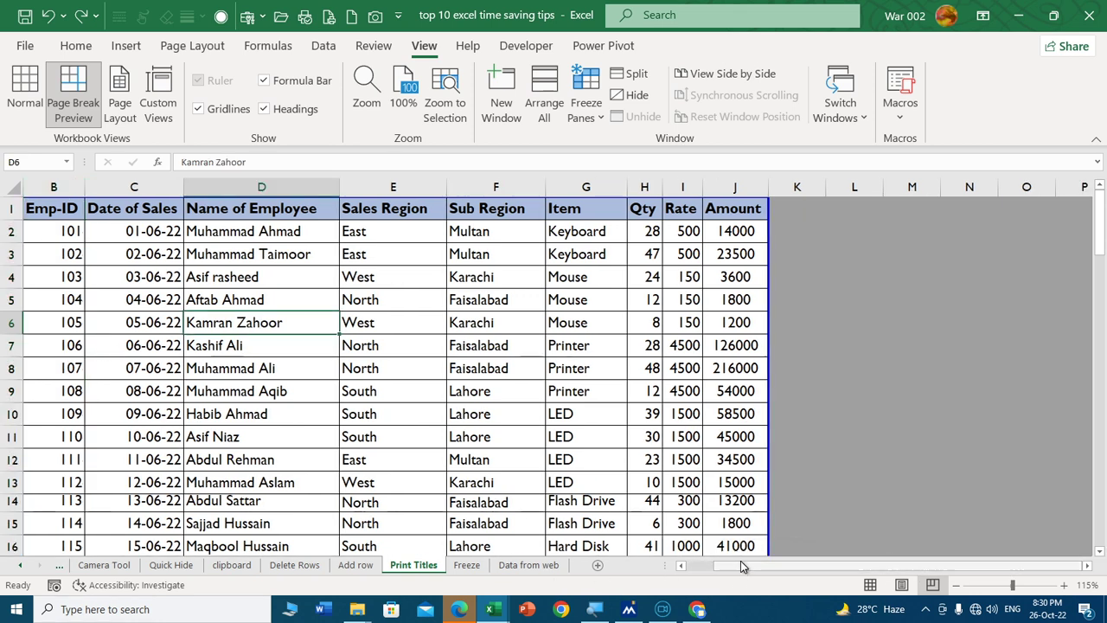
pyautogui.moveTo(745, 566); pyautogui.dragTo(728, 567)
pyautogui.moveTo(162, 210); pyautogui.dragTo(778, 621)
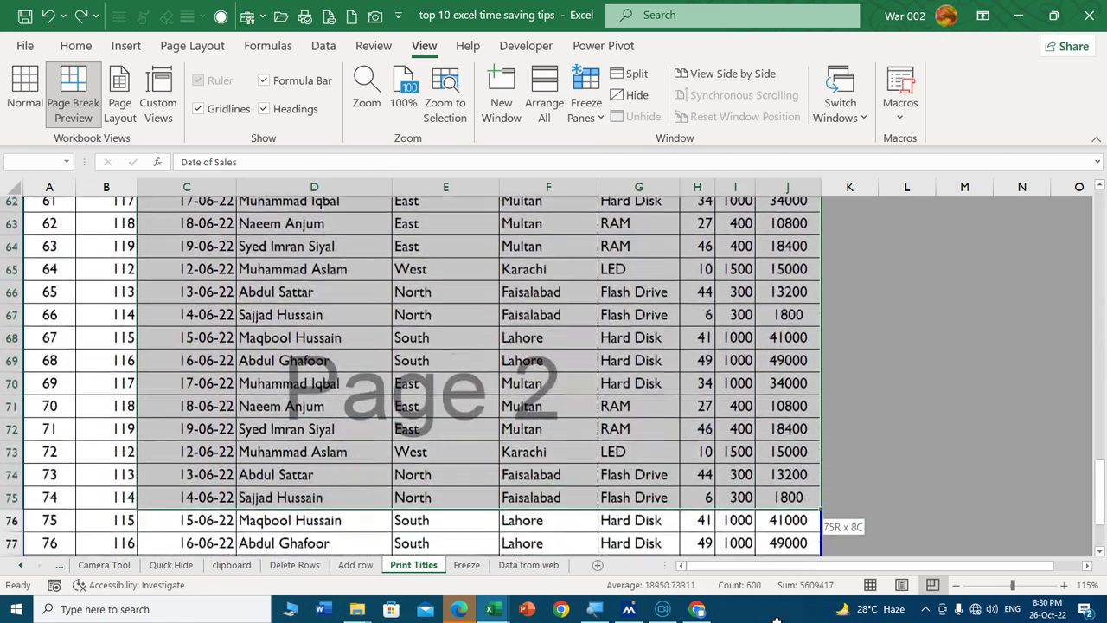
pyautogui.moveTo(778, 621); pyautogui.dragTo(774, 564)
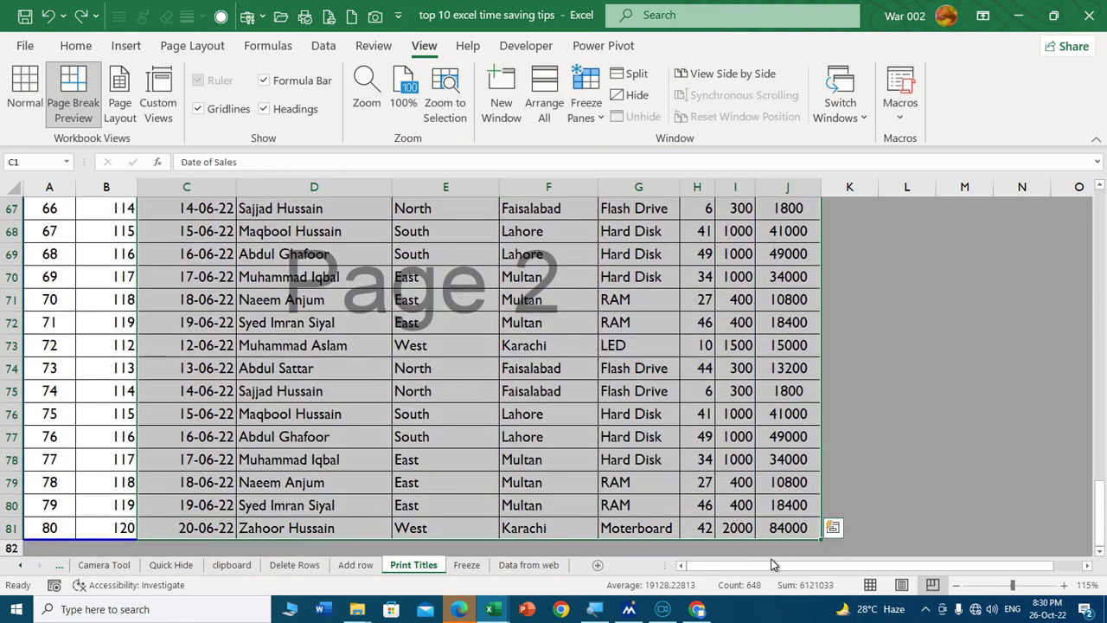
pyautogui.hotkey('ctrl', 'c')
pyautogui.press('Right')
pyautogui.press('Right')
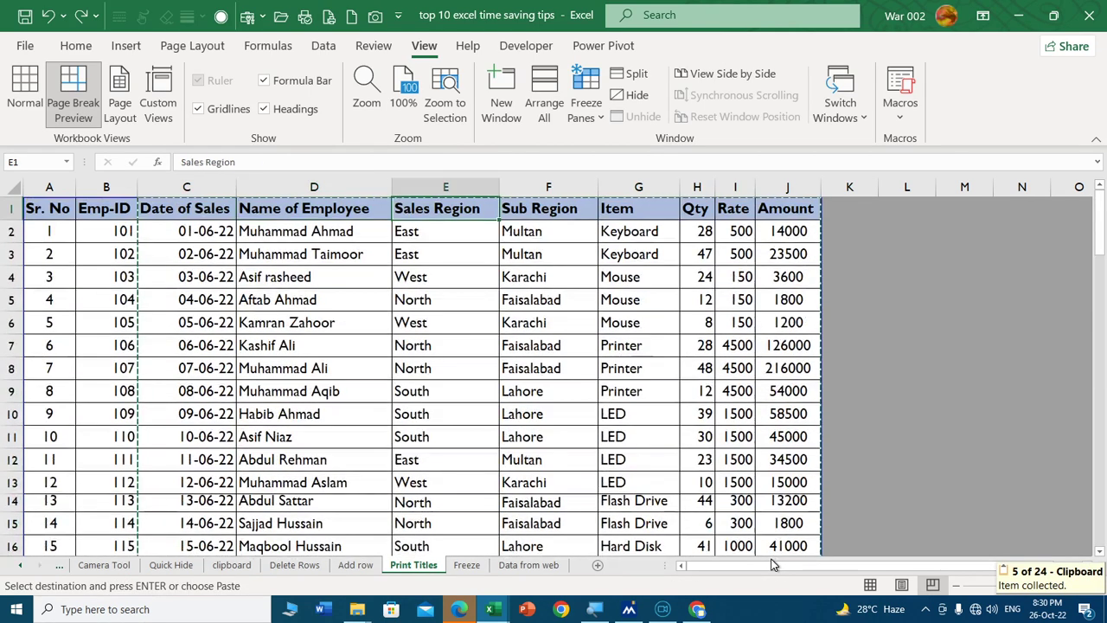
pyautogui.press('Right')
pyautogui.press('Right')
pyautogui.press('Right')
pyautogui.press('Right')
pyautogui.press('Right')
pyautogui.press('Right')
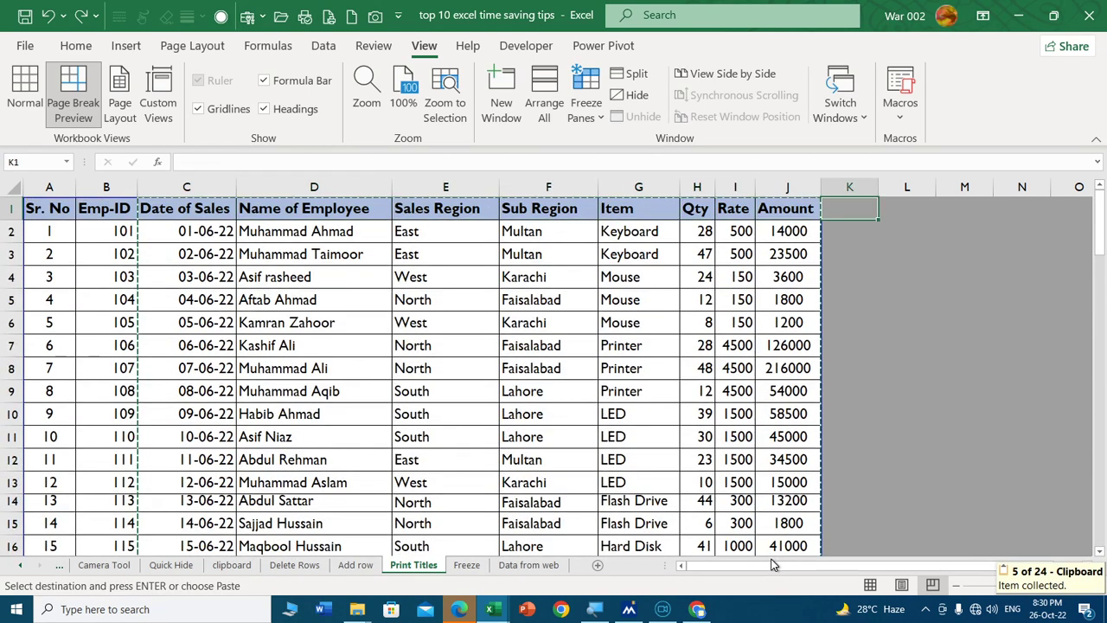
pyautogui.hotkey('ctrl', 'v')
pyautogui.press('Escape')
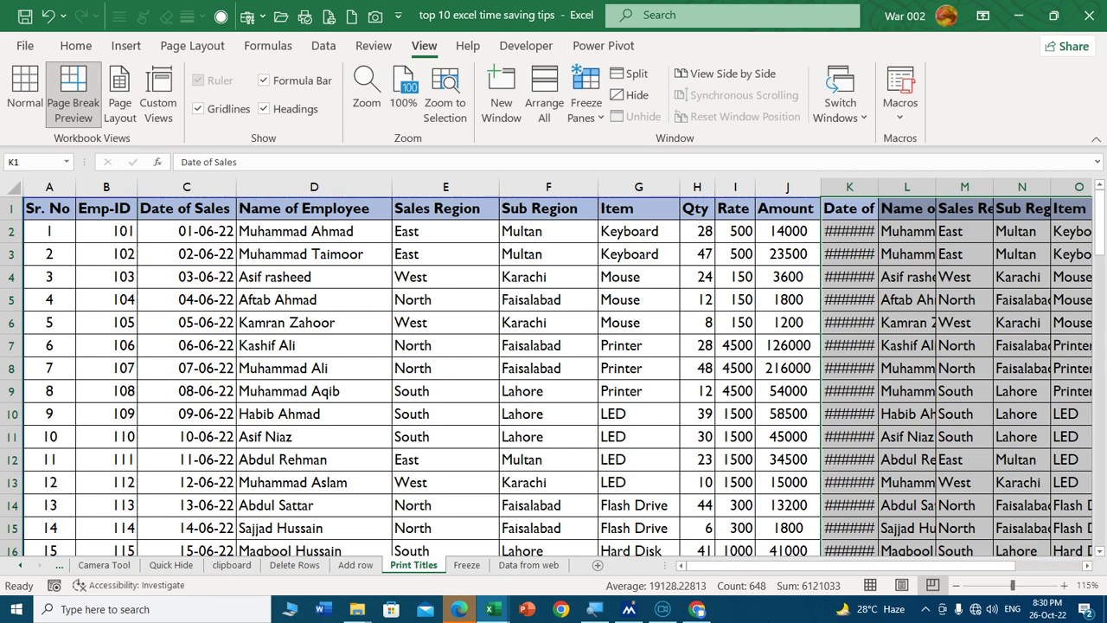
# Select the Date of Sales column C and freeze panes so columns A and B stay fixed.
pyautogui.moveTo(743, 568); pyautogui.dragTo(896, 569)
pyautogui.click(892, 430)
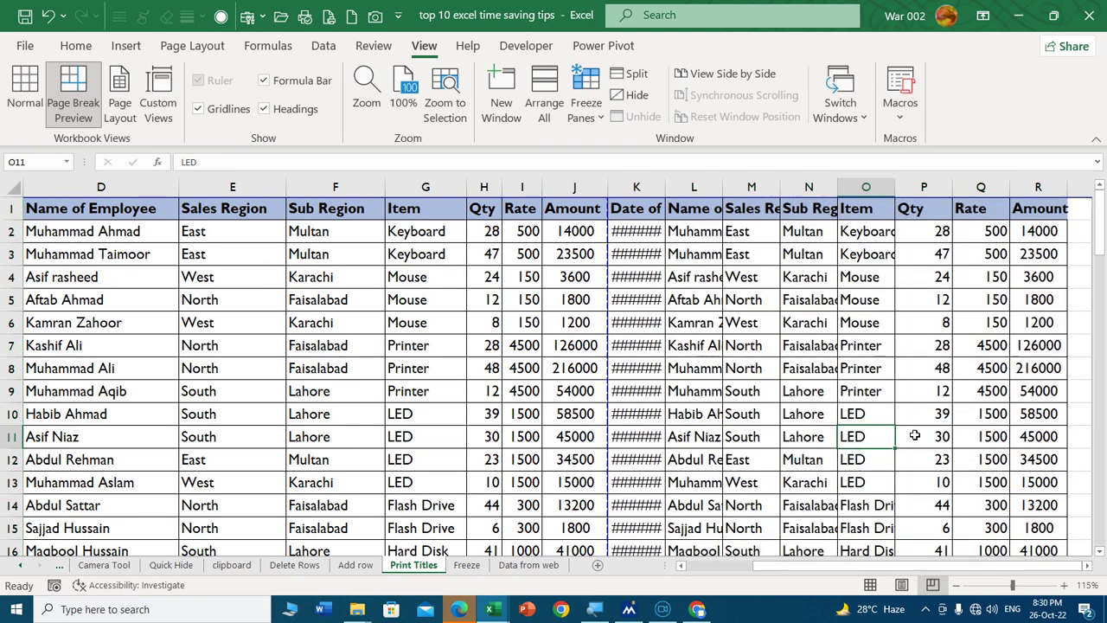
pyautogui.click(917, 434)
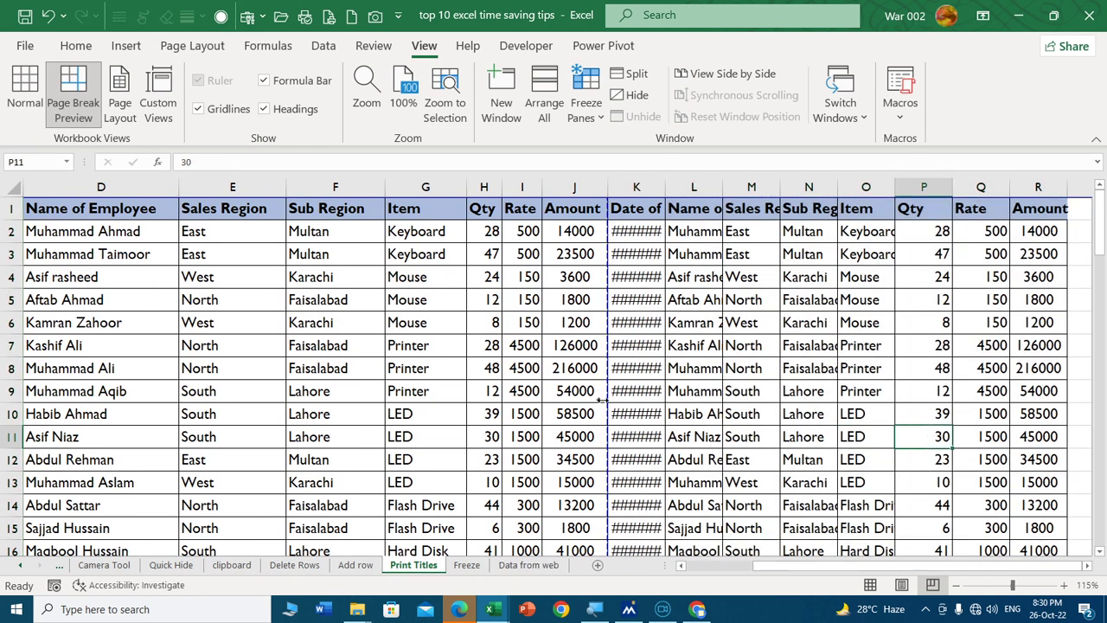
pyautogui.moveTo(779, 569); pyautogui.dragTo(705, 569)
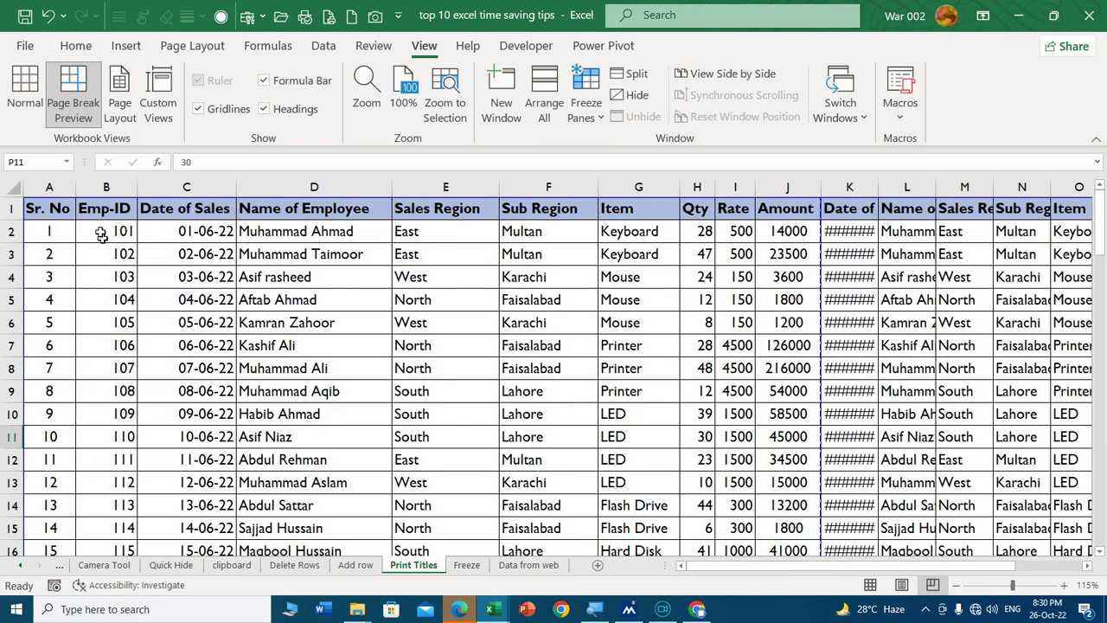
pyautogui.moveTo(102, 183); pyautogui.dragTo(49, 186)
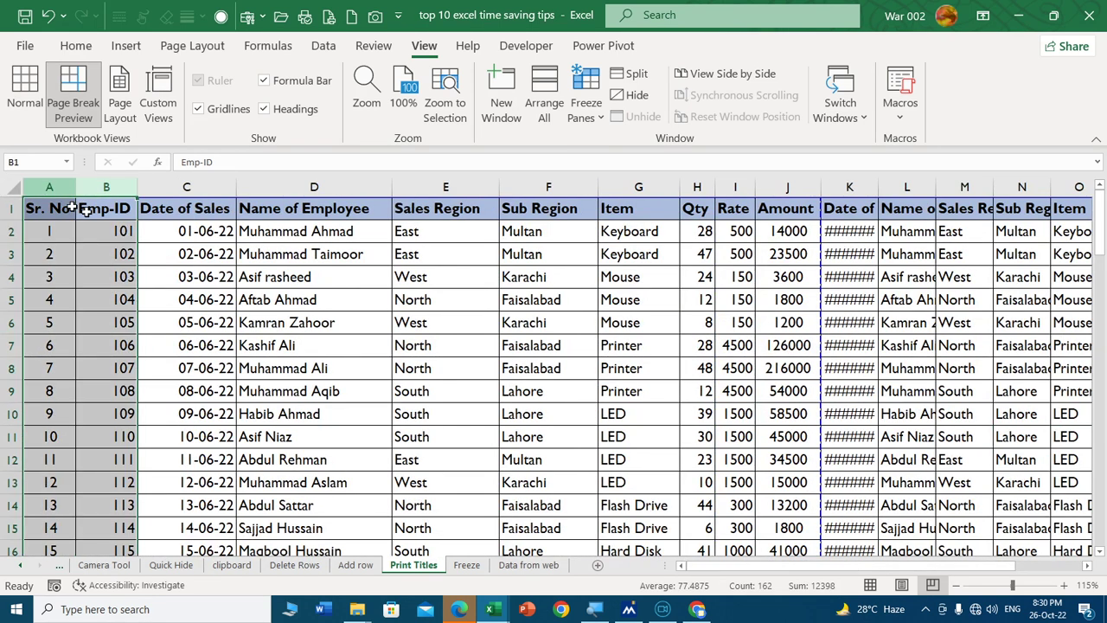
pyautogui.click(151, 228)
pyautogui.click(186, 187)
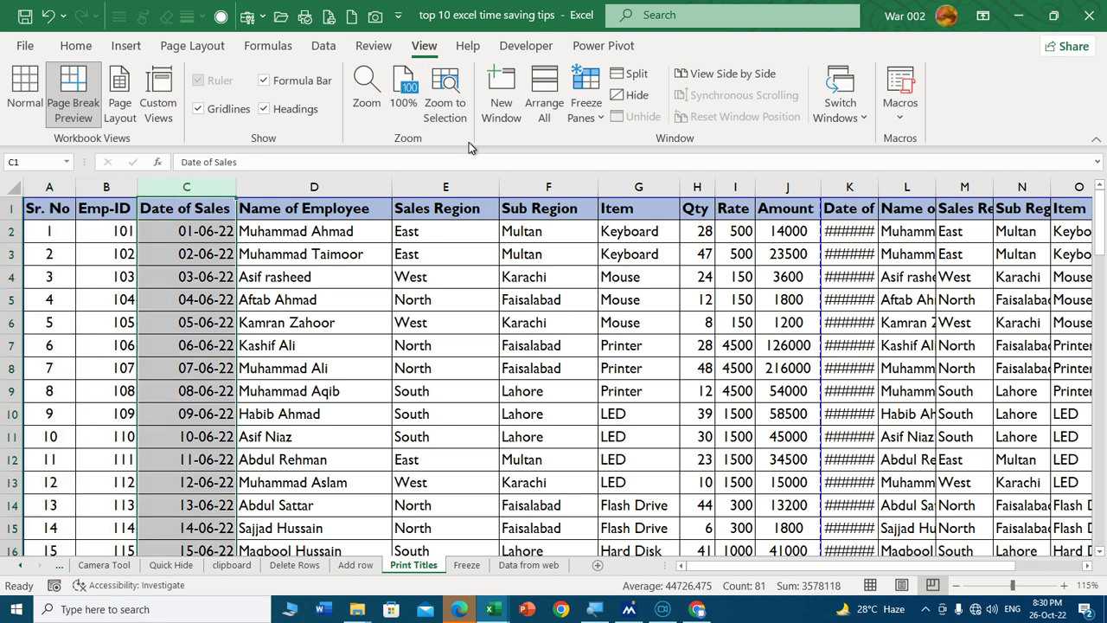
pyautogui.click(591, 86)
pyautogui.click(640, 197)
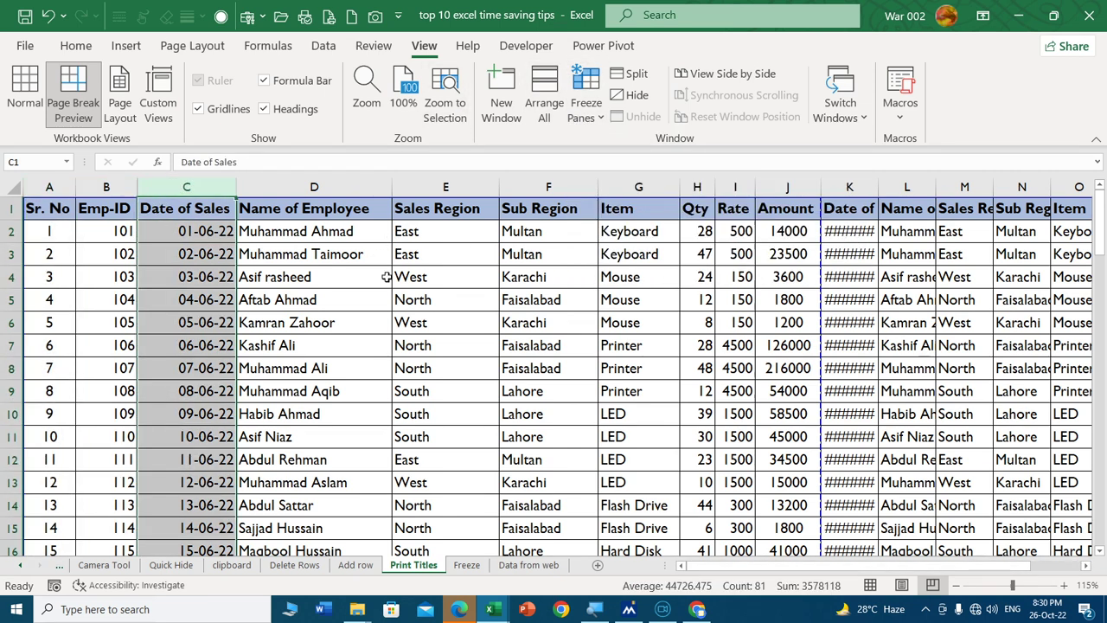
# Test the freeze by arrowing across row 4 and down the Name of Employee column.
pyautogui.moveTo(341, 279); pyautogui.dragTo(329, 254)
pyautogui.press('Right')
pyautogui.press('Right')
pyautogui.press('Right')
pyautogui.press('Right')
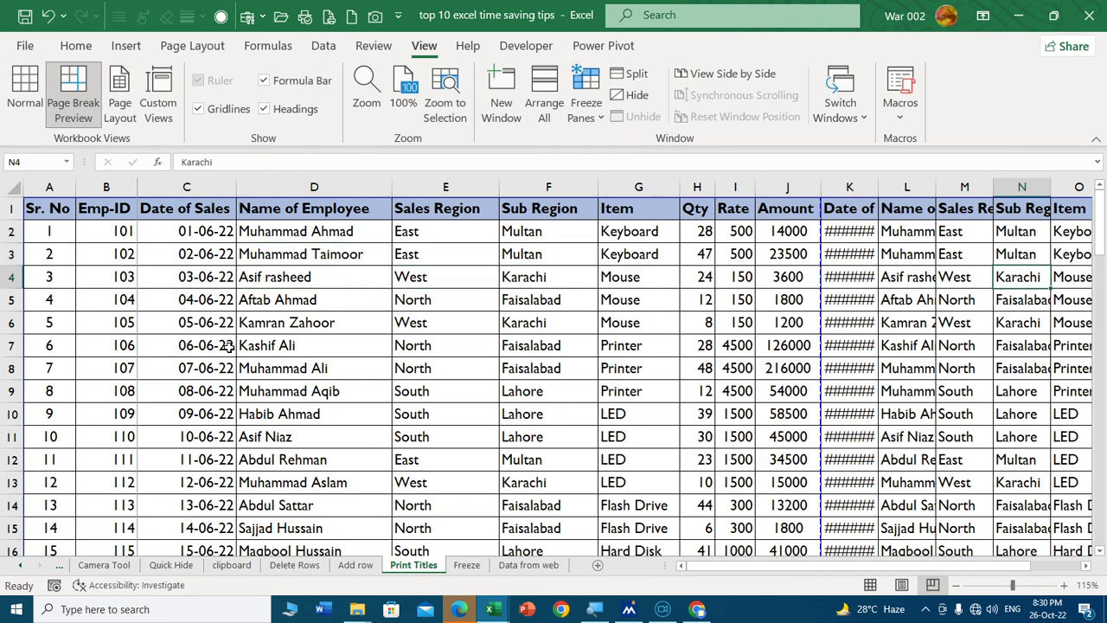
pyautogui.press('Right')
pyautogui.press('Right')
pyautogui.press('Right')
pyautogui.press('Right')
pyautogui.press('Right')
pyautogui.press('Right')
pyautogui.press('Right')
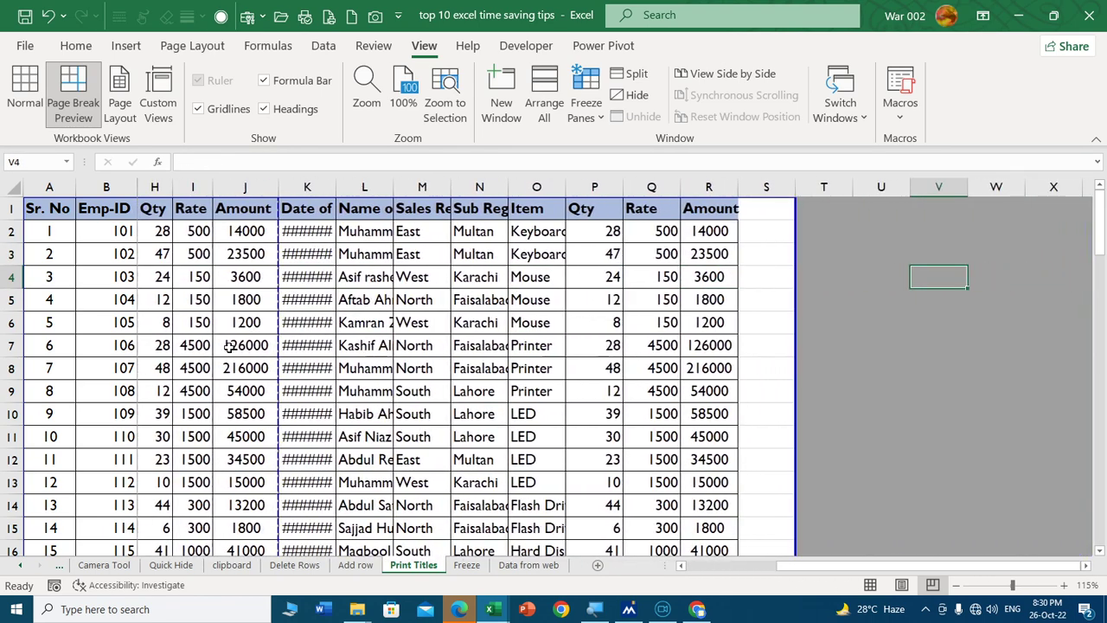
pyautogui.press('Left')
pyautogui.press('Left')
pyautogui.press('Left')
pyautogui.press('Home')
pyautogui.press('Right')
pyautogui.press('Right')
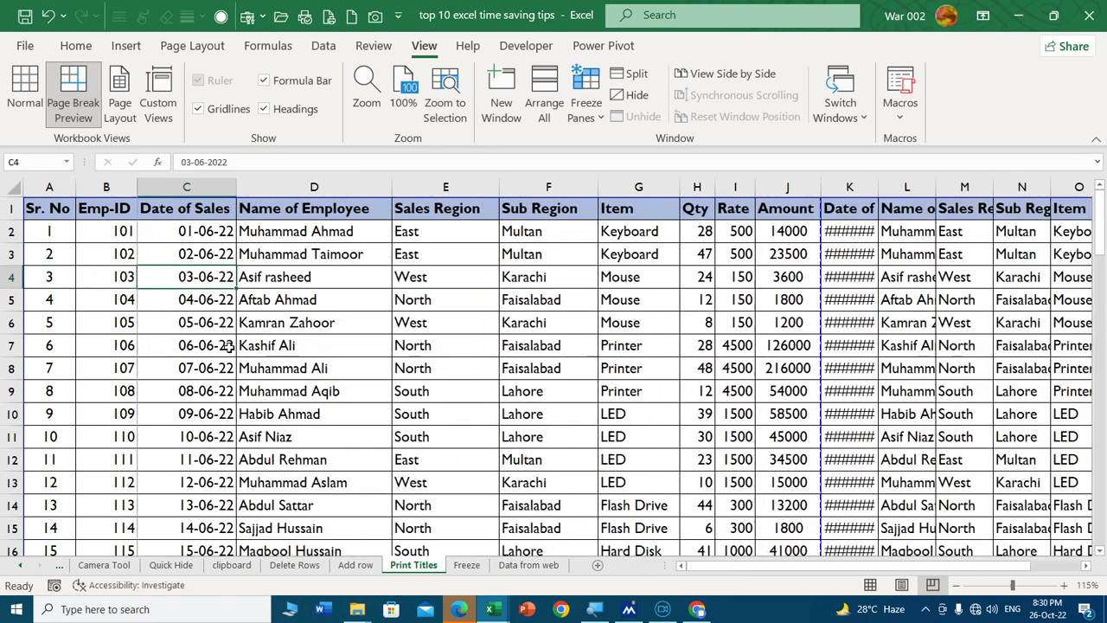
pyautogui.press('Right')
pyautogui.press('Down')
pyautogui.press('Down')
pyautogui.press('Down')
pyautogui.press('Down')
pyautogui.press('Down')
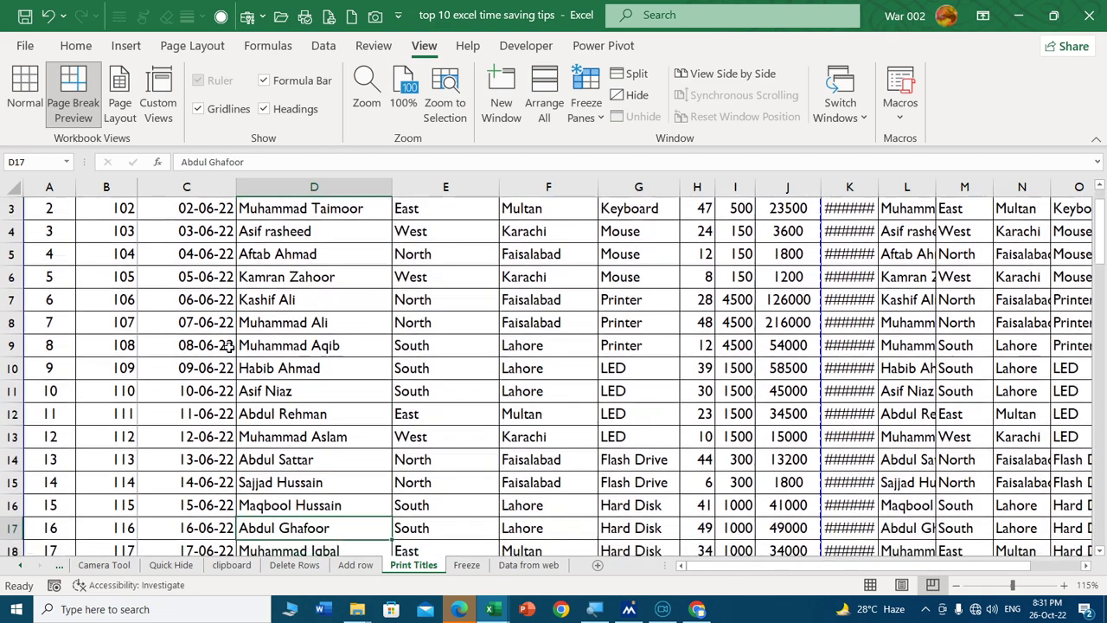
pyautogui.press('Right')
pyautogui.press('Right')
pyautogui.press('Down')
pyautogui.press('Down')
pyautogui.press('Down')
pyautogui.press('Down')
pyautogui.press('Down')
pyautogui.press('Down')
pyautogui.press('Down')
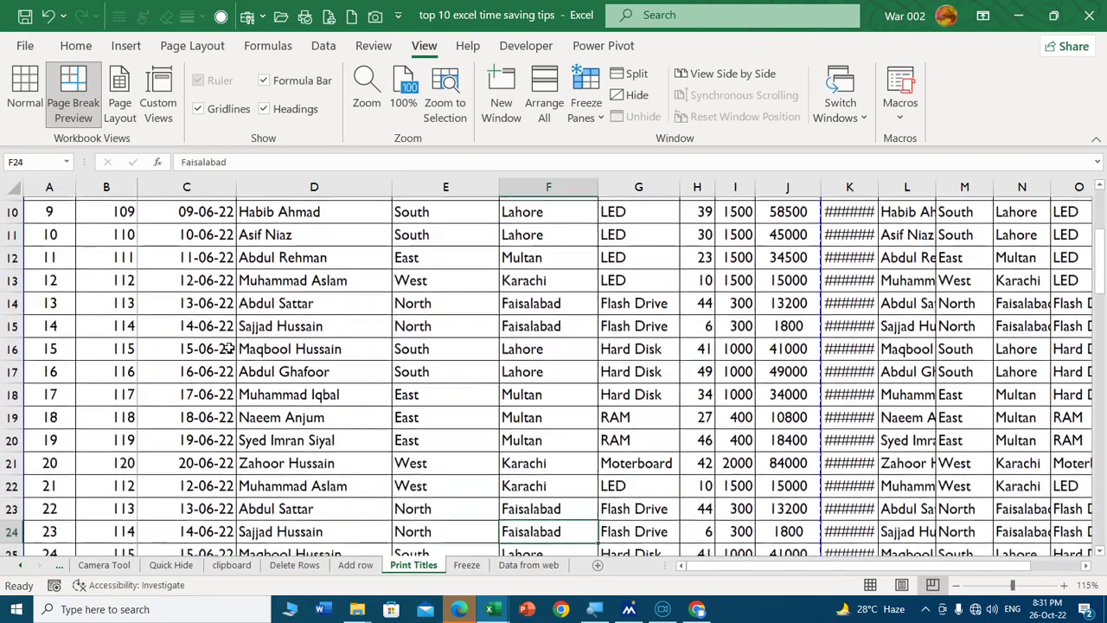
pyautogui.press('Up')
pyautogui.press('Up')
pyautogui.press('Up')
pyautogui.press('Up')
pyautogui.hotkey('ctrl', 'Up')
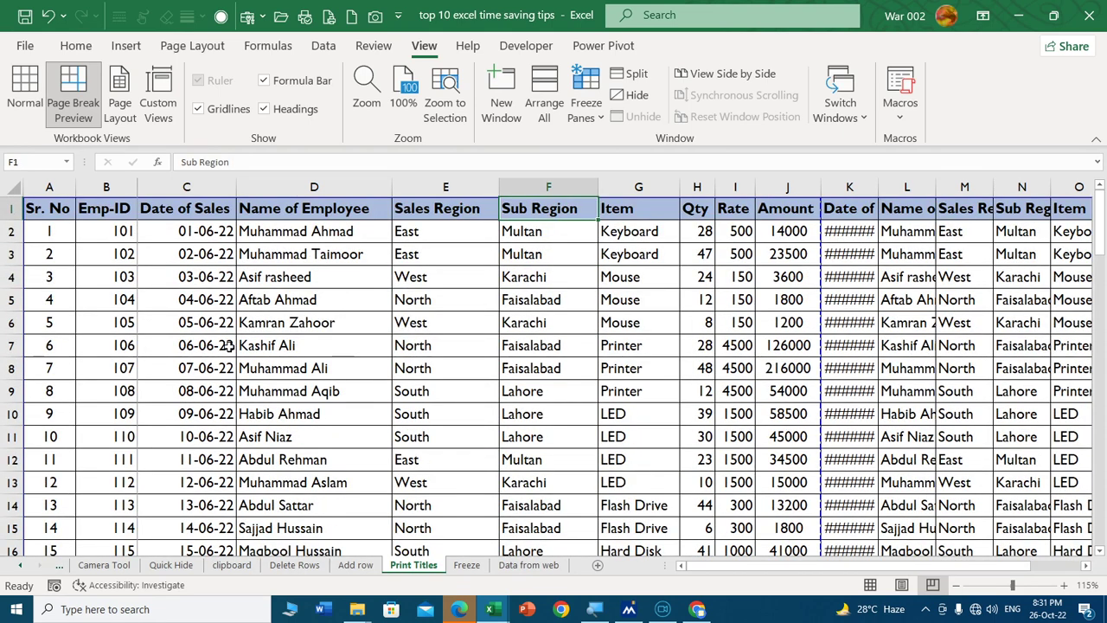
# Undo and then redo the pasted data in columns K–O.
pyautogui.hotkey('ctrl', 'z')
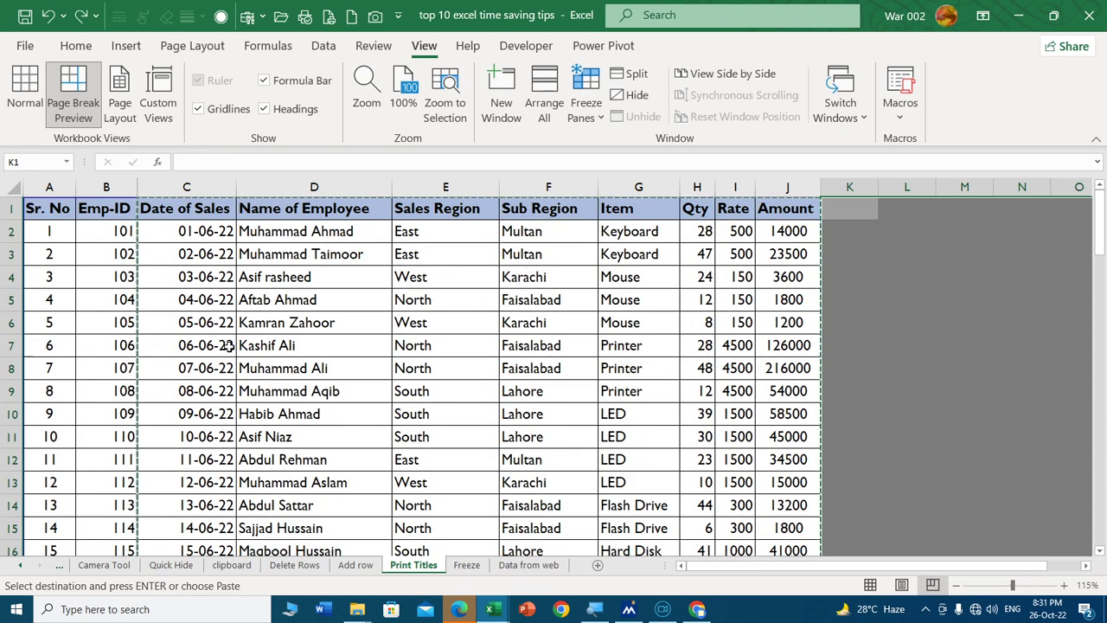
pyautogui.hotkey('ctrl', 'y')
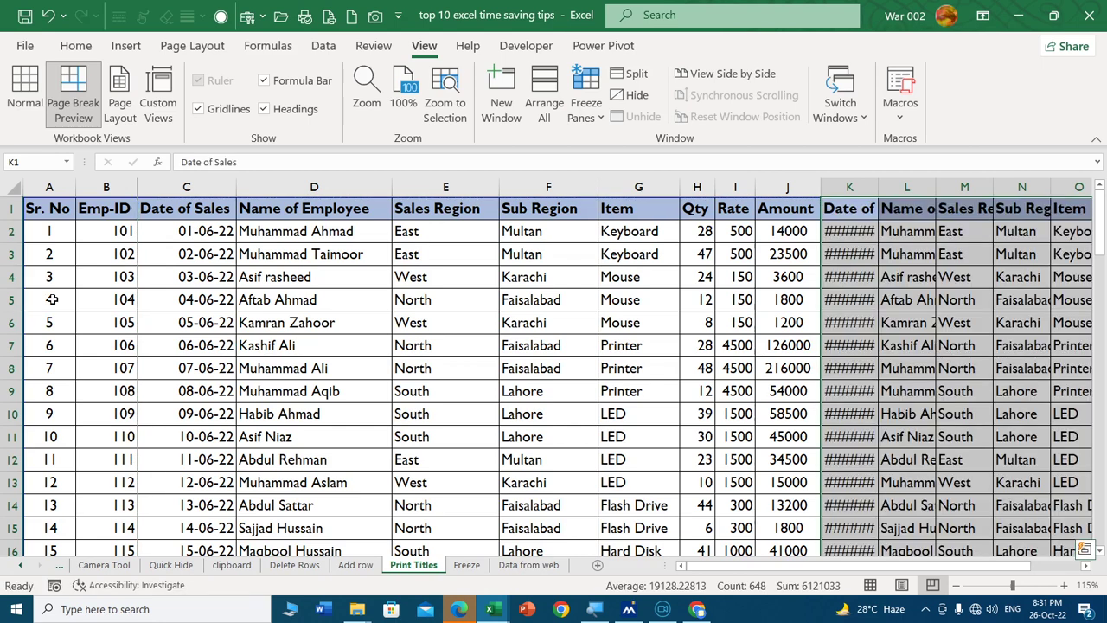
pyautogui.moveTo(286, 346); pyautogui.dragTo(286, 322)
# Unfreeze all panes and confirm with arrow keys that columns A and B now scroll.
pyautogui.click(593, 103)
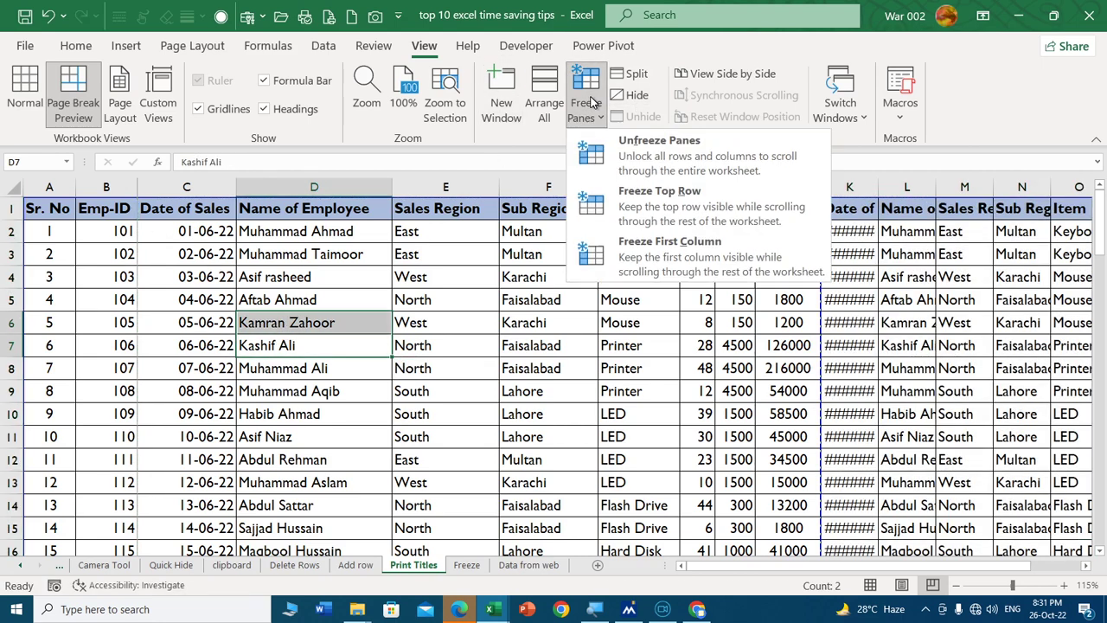
pyautogui.click(657, 151)
pyautogui.moveTo(428, 277); pyautogui.dragTo(286, 277)
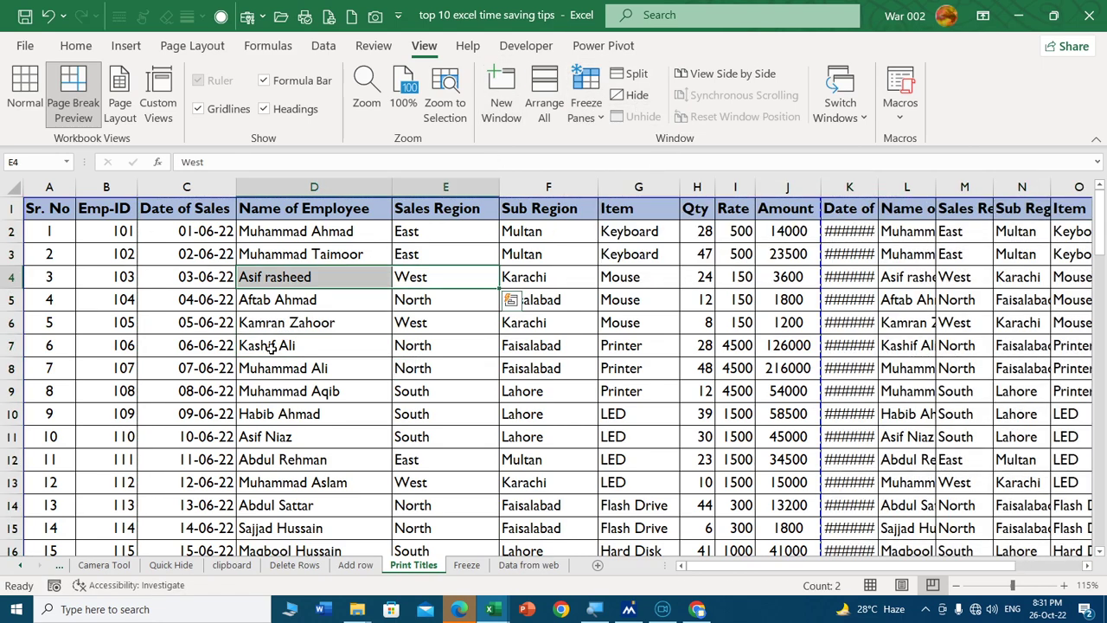
pyautogui.press('Right')
pyautogui.press('Right')
pyautogui.press('Right')
pyautogui.press('Right')
pyautogui.press('Right')
pyautogui.press('Right')
pyautogui.press('Right')
pyautogui.press('Left')
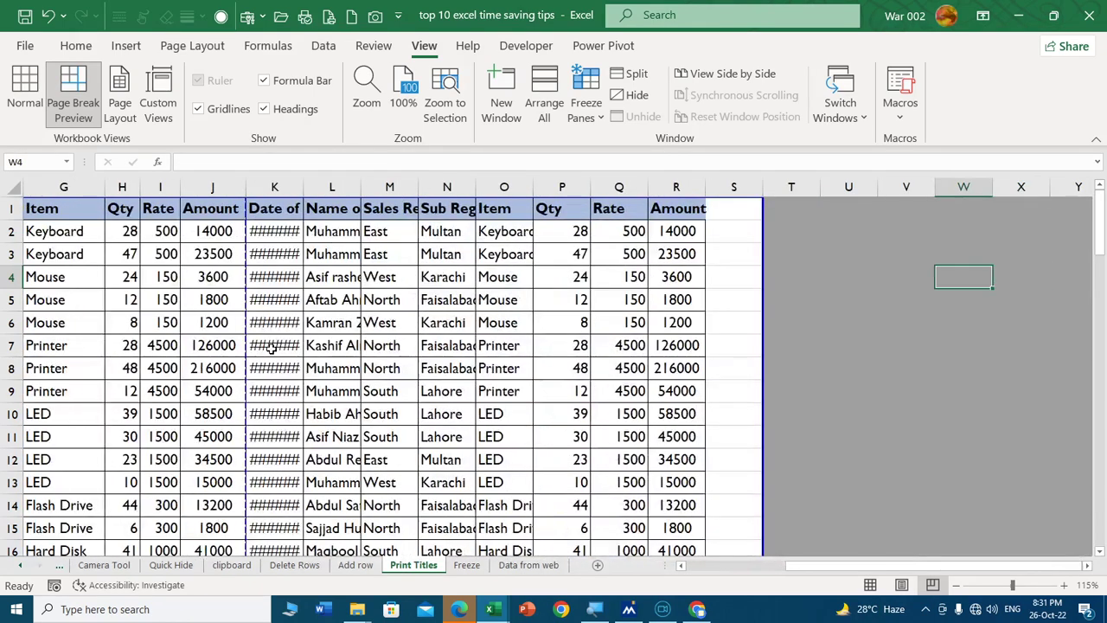
pyautogui.press('Left')
pyautogui.press('Left')
pyautogui.press('Left')
pyautogui.press('Left')
pyautogui.press('Left')
pyautogui.press('Left')
pyautogui.press('Down')
pyautogui.press('Down')
pyautogui.press('Down')
pyautogui.press('Down')
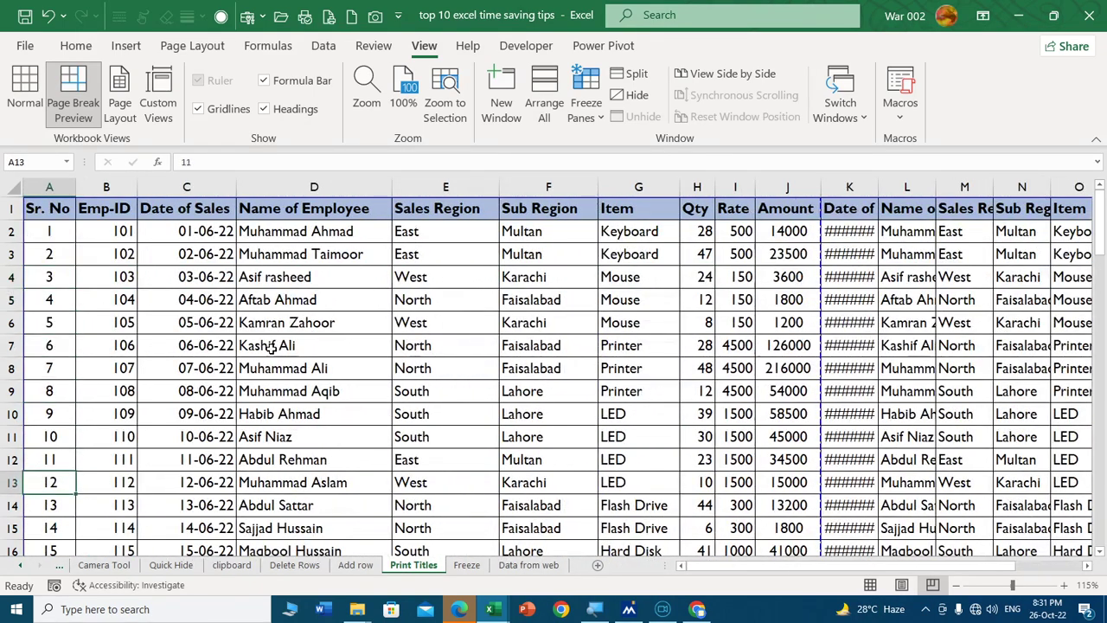
pyautogui.press('Down')
pyautogui.press('Down')
pyautogui.press('Down')
pyautogui.press('Down')
pyautogui.press('Up')
pyautogui.press('Up')
pyautogui.press('Up')
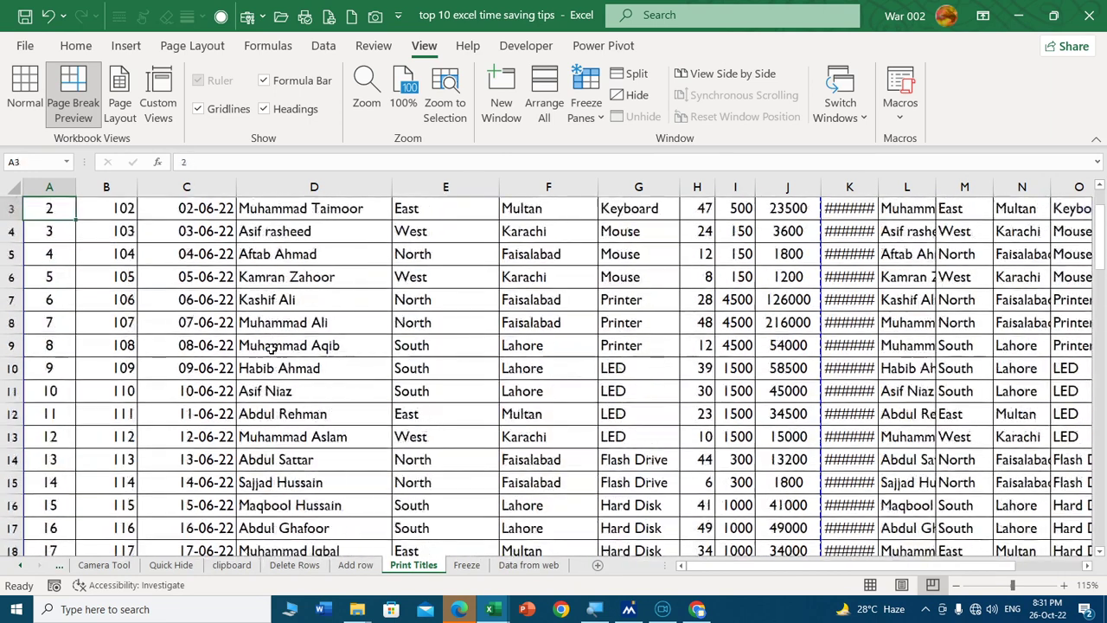
pyautogui.press('Up')
pyautogui.press('Up')
pyautogui.press('Right')
pyautogui.press('Right')
pyautogui.press('Right')
pyautogui.press('Down')
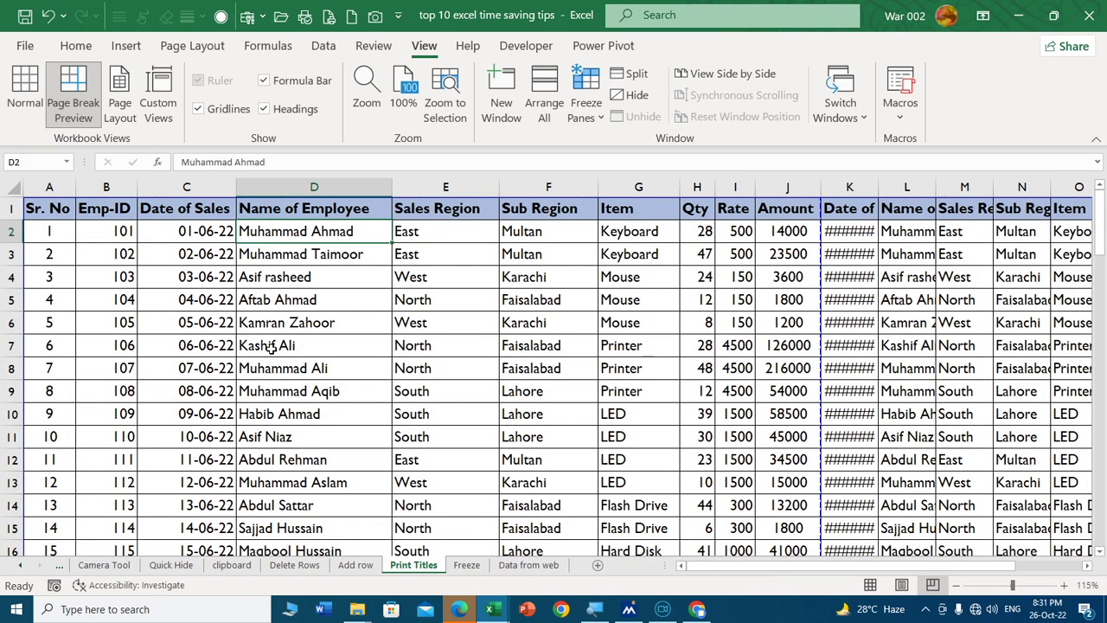
pyautogui.press('Left')
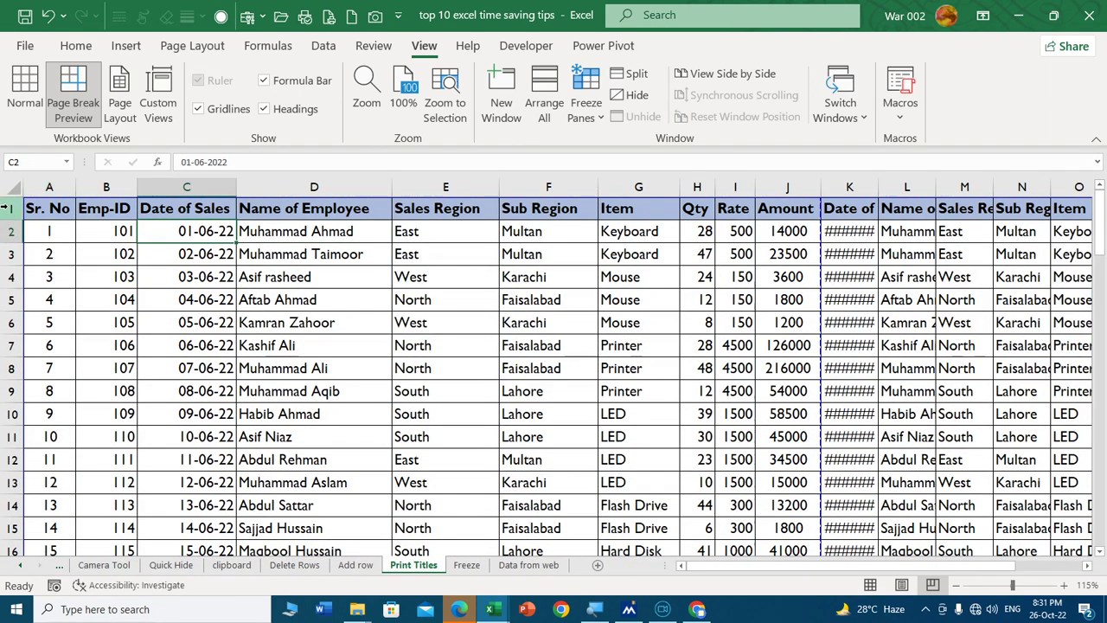
# Select the header row, then cell C4, then all of row 2.
pyautogui.click(11, 208)
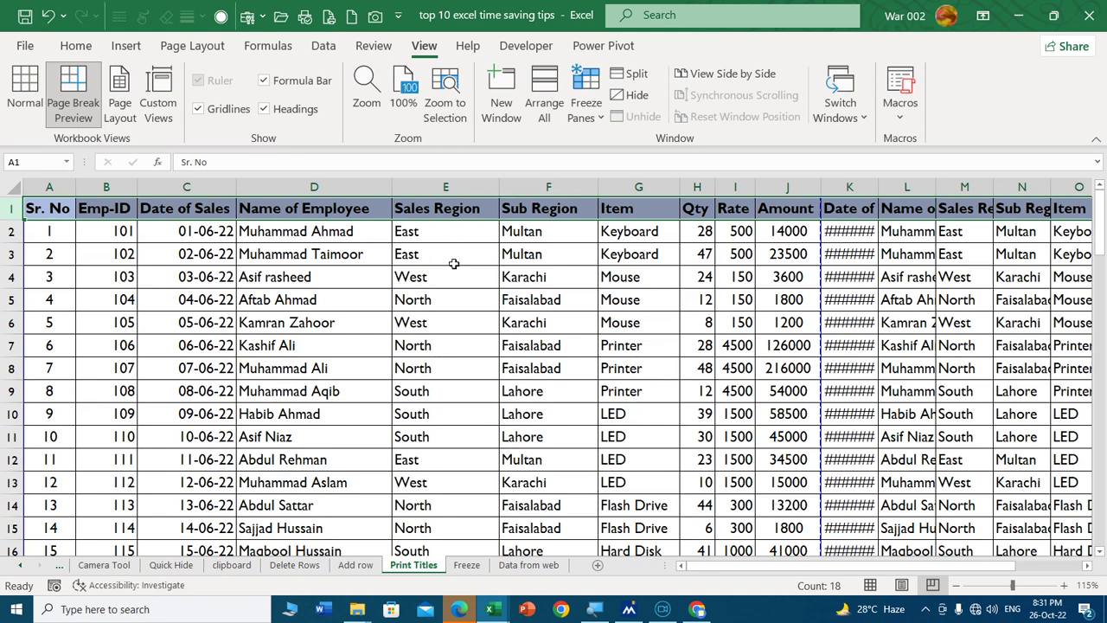
pyautogui.click(232, 284)
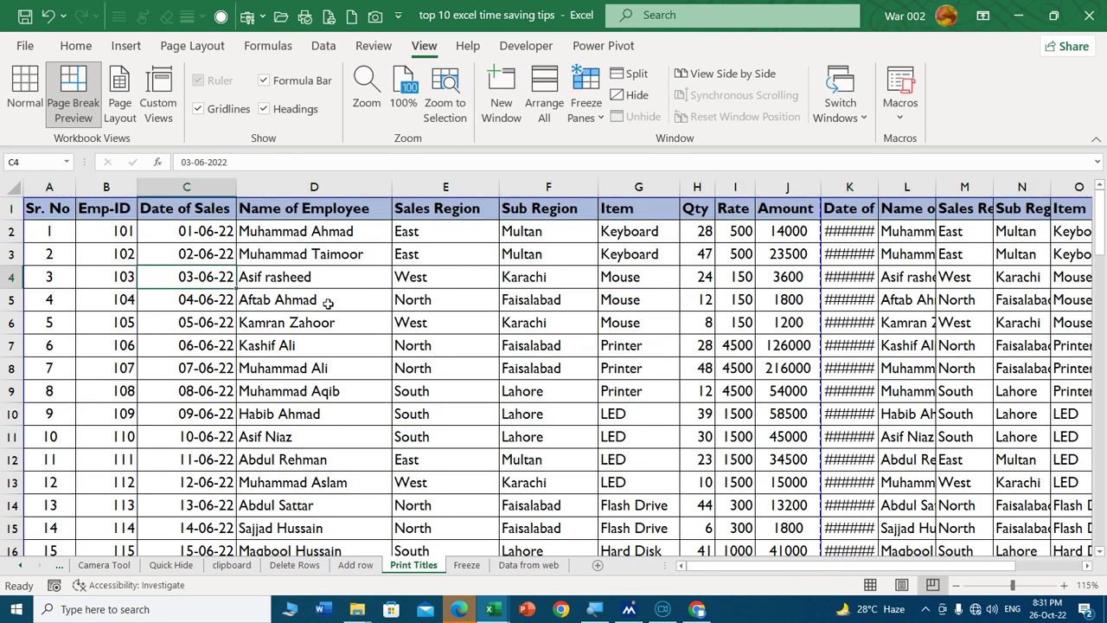
pyautogui.click(11, 231)
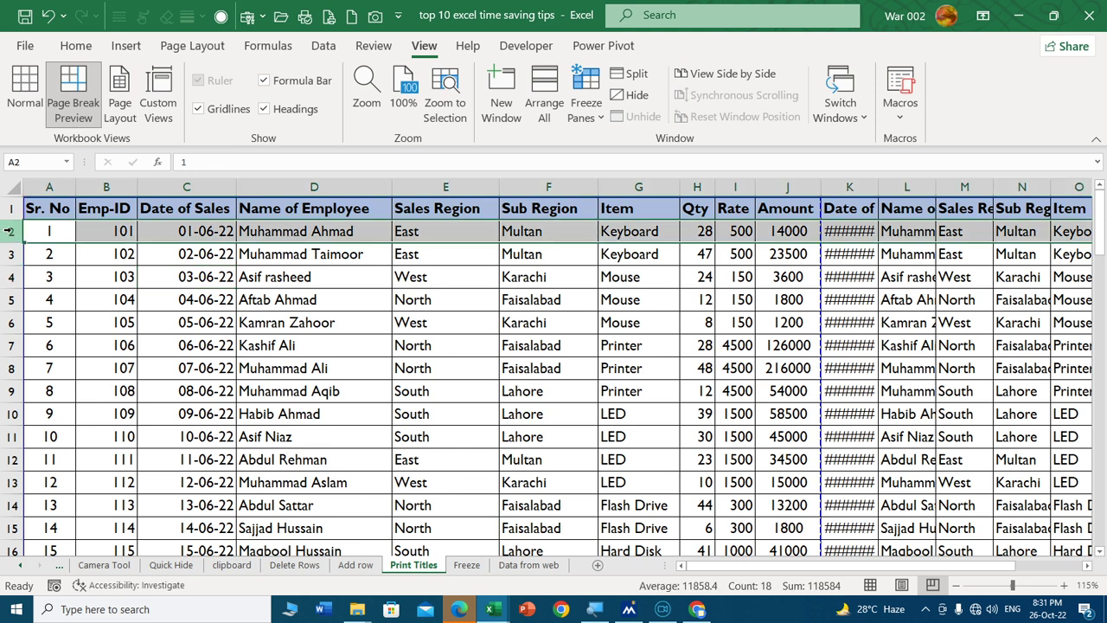
# Fill row 2 and the Date of Sales column C with yellow.
pyautogui.click(77, 49)
pyautogui.click(224, 111)
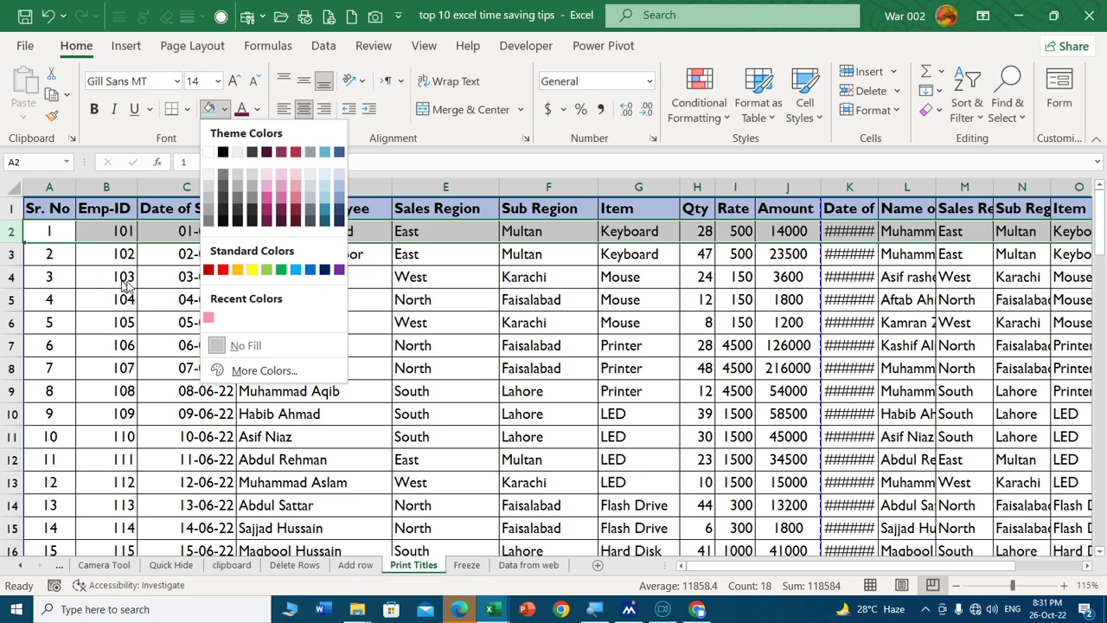
pyautogui.click(252, 271)
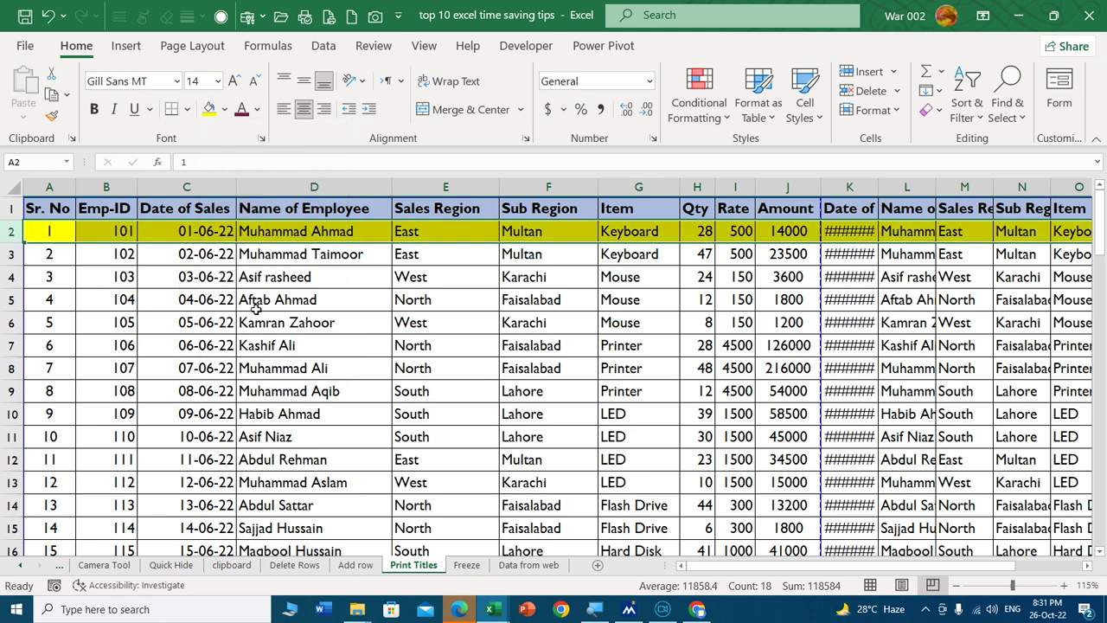
pyautogui.click(250, 206)
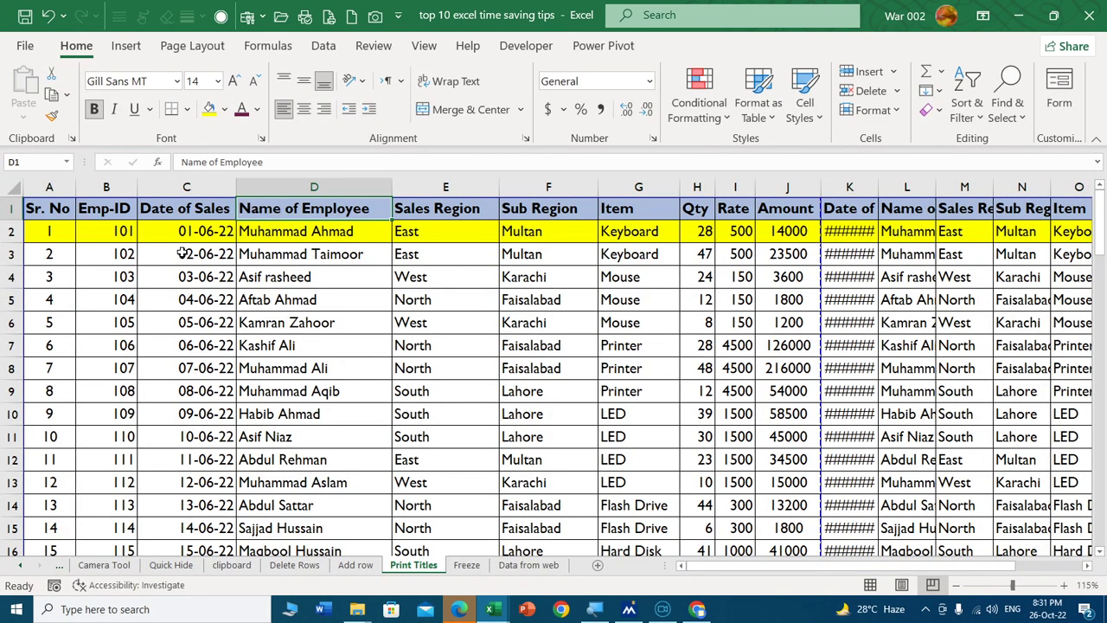
pyautogui.click(180, 185)
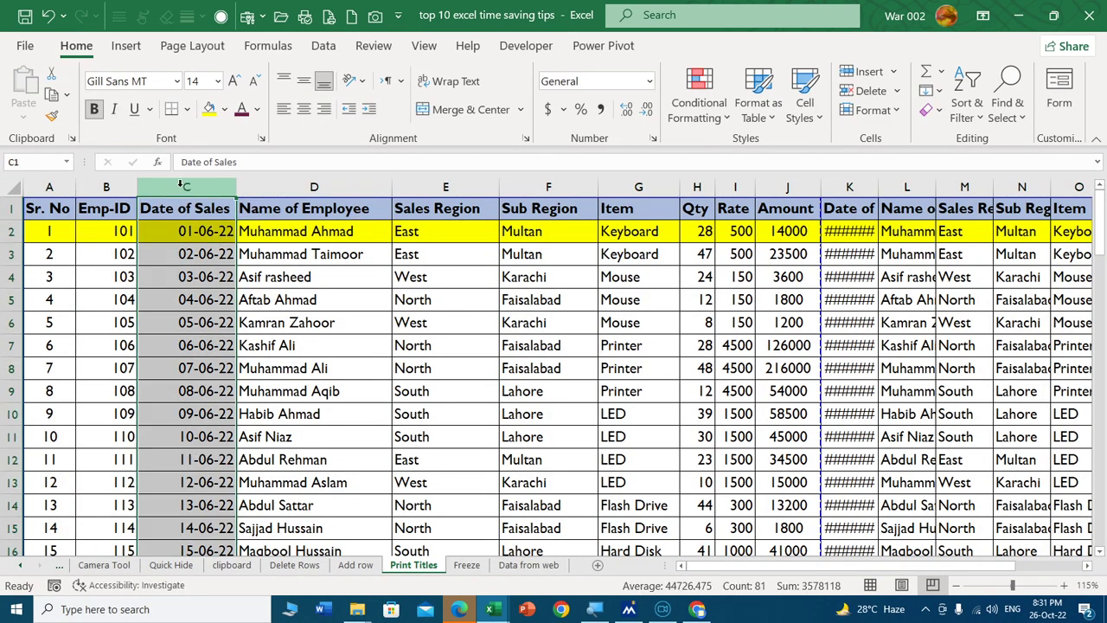
pyautogui.click(209, 109)
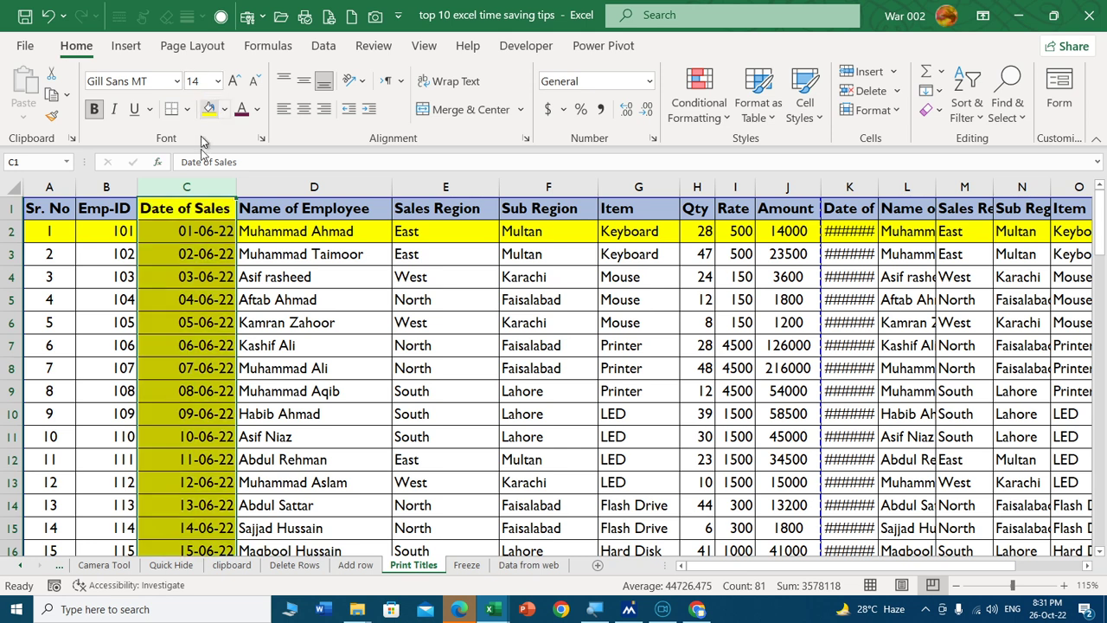
# Select cell C2 (01-06-22) and change its fill to light blue.
pyautogui.click(195, 256)
pyautogui.click(110, 215)
pyautogui.hotkey('ctrl', 'shift', 'Down')
pyautogui.hotkey('shift', 'Left')
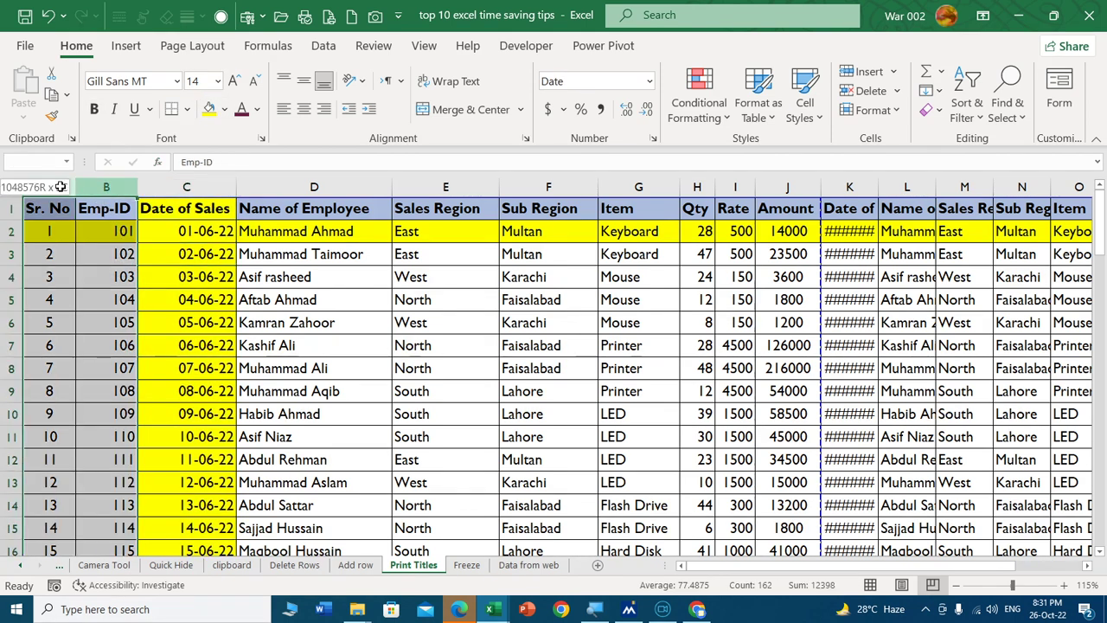
pyautogui.click(258, 327)
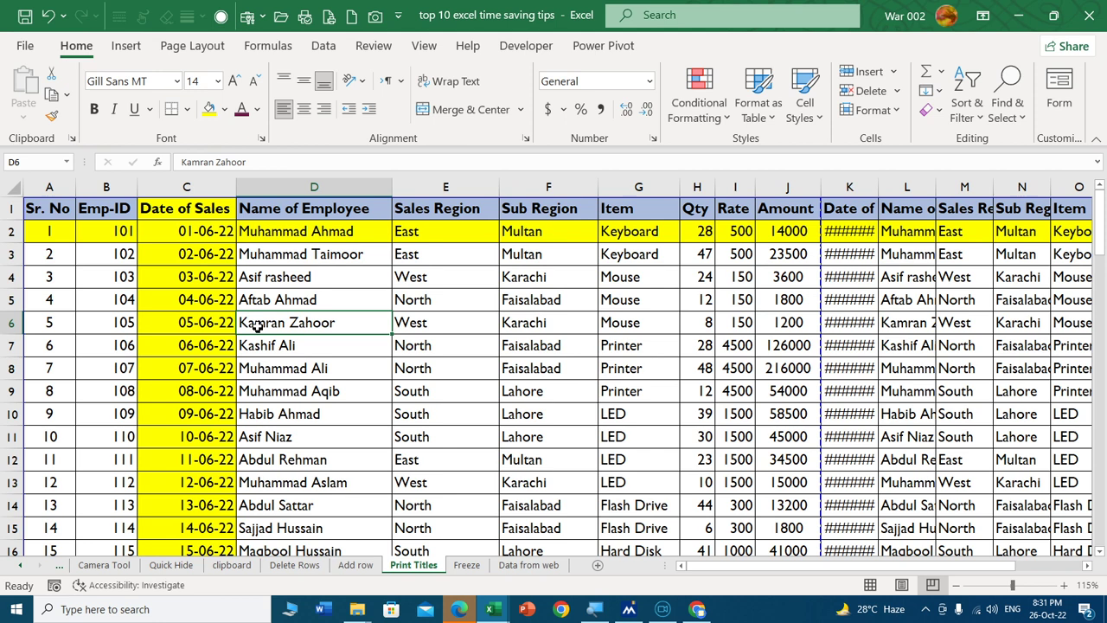
pyautogui.click(180, 213)
pyautogui.hotkey('ctrl', 'space')
pyautogui.click(7, 229)
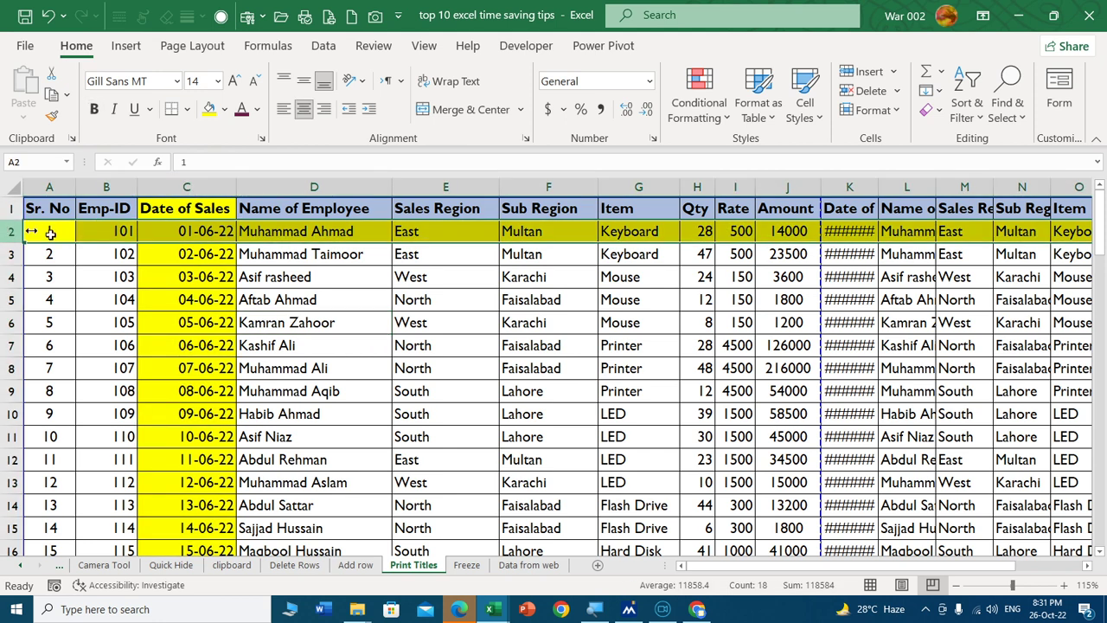
pyautogui.click(208, 234)
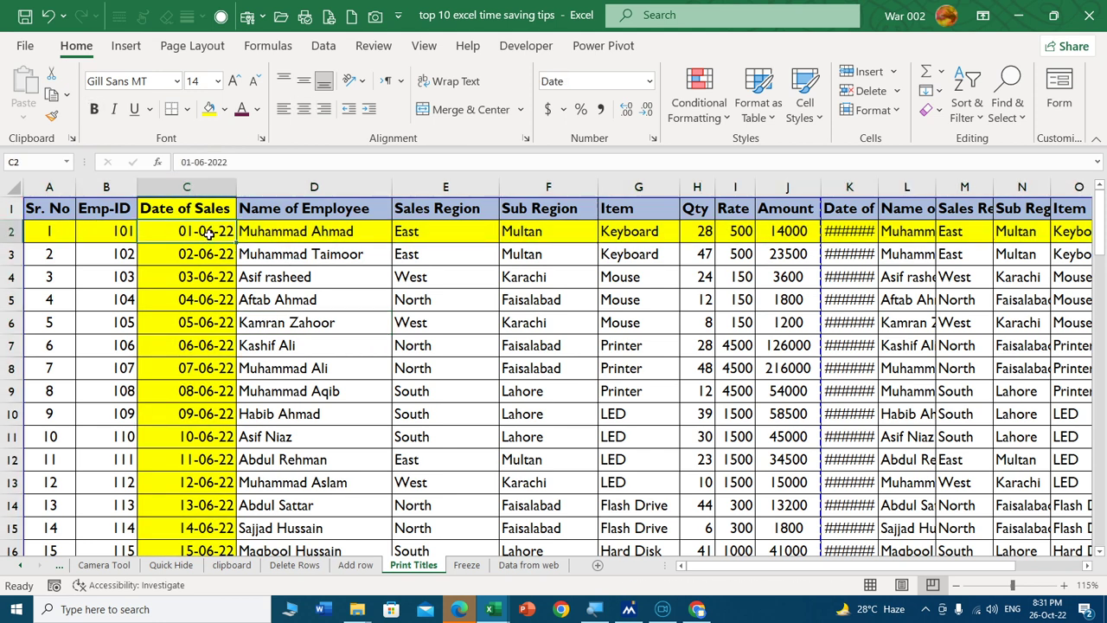
pyautogui.click(224, 109)
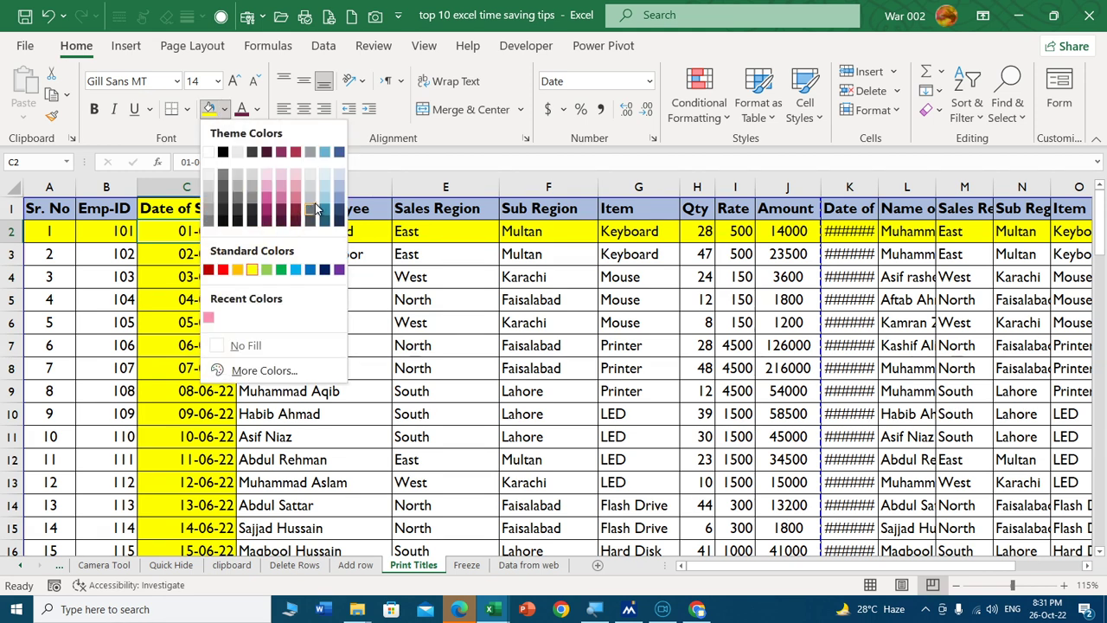
pyautogui.click(325, 183)
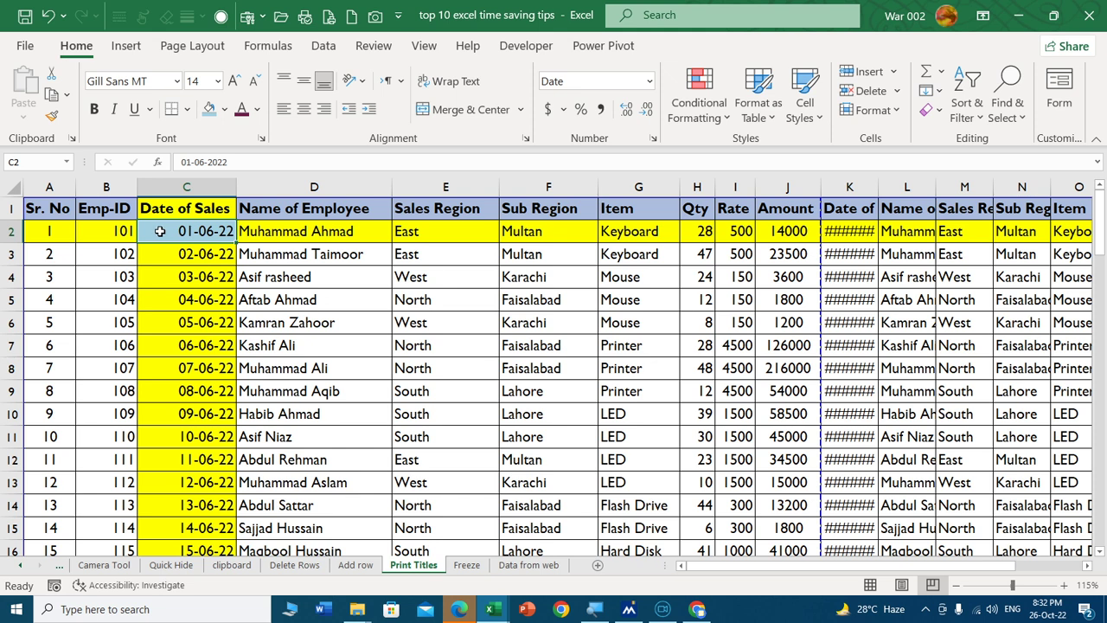
# Freeze panes at C2 so header row 1 and columns A–B stay visible.
pyautogui.click(424, 47)
pyautogui.click(586, 102)
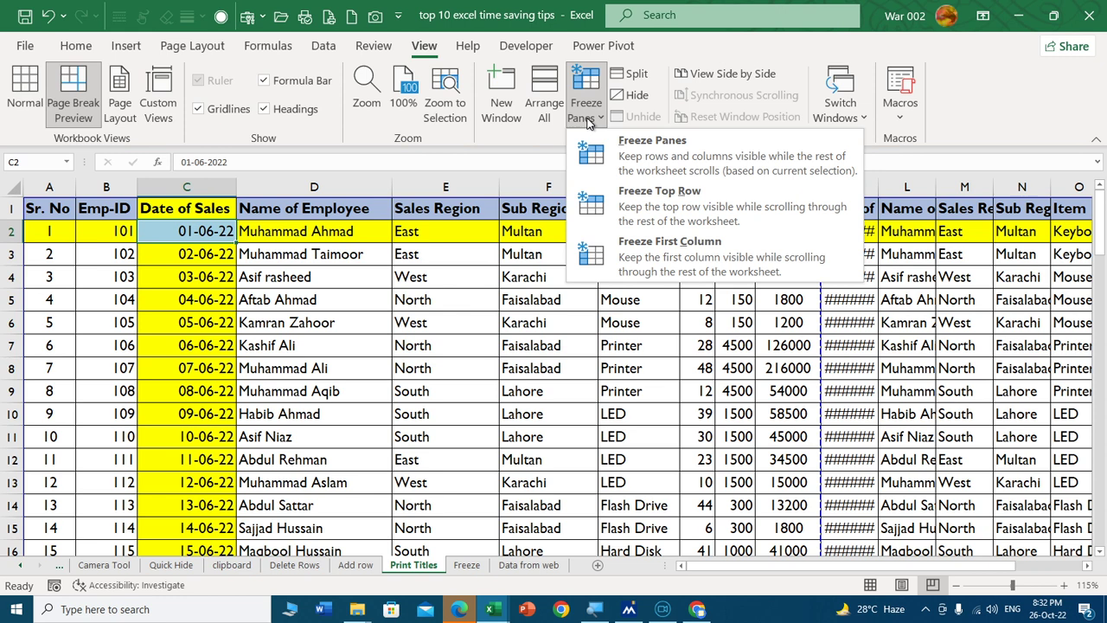
pyautogui.click(630, 152)
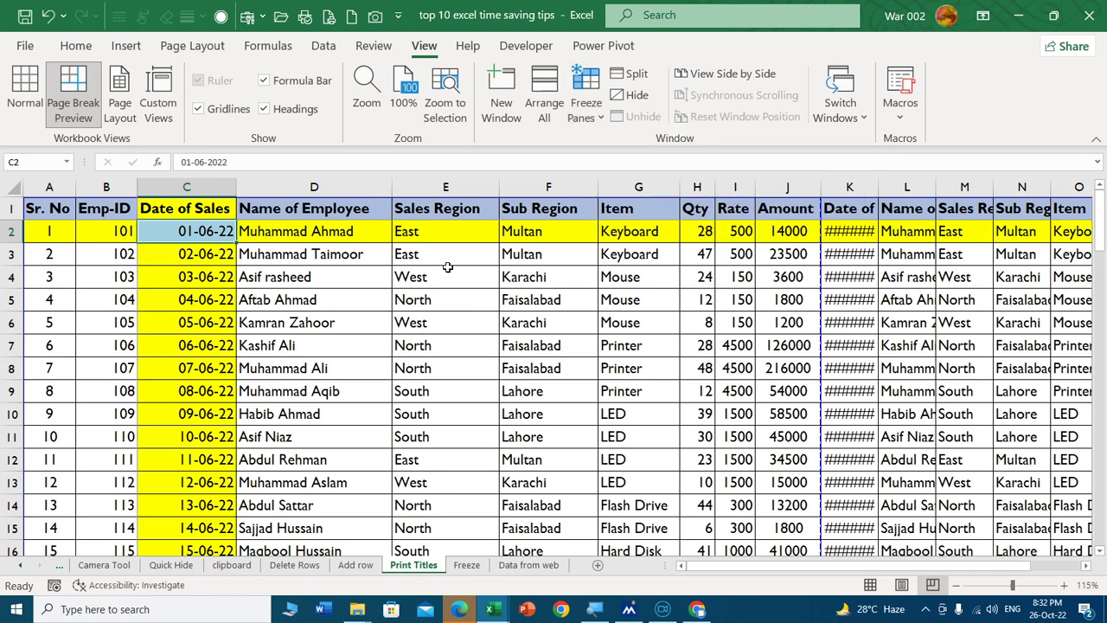
# Test the freeze by arrowing across and down the sheet, ending back near C2.
pyautogui.press('Right')
pyautogui.press('Right')
pyautogui.press('Right')
pyautogui.press('Right')
pyautogui.press('Right')
pyautogui.press('Right')
pyautogui.press('Right')
pyautogui.press('Right')
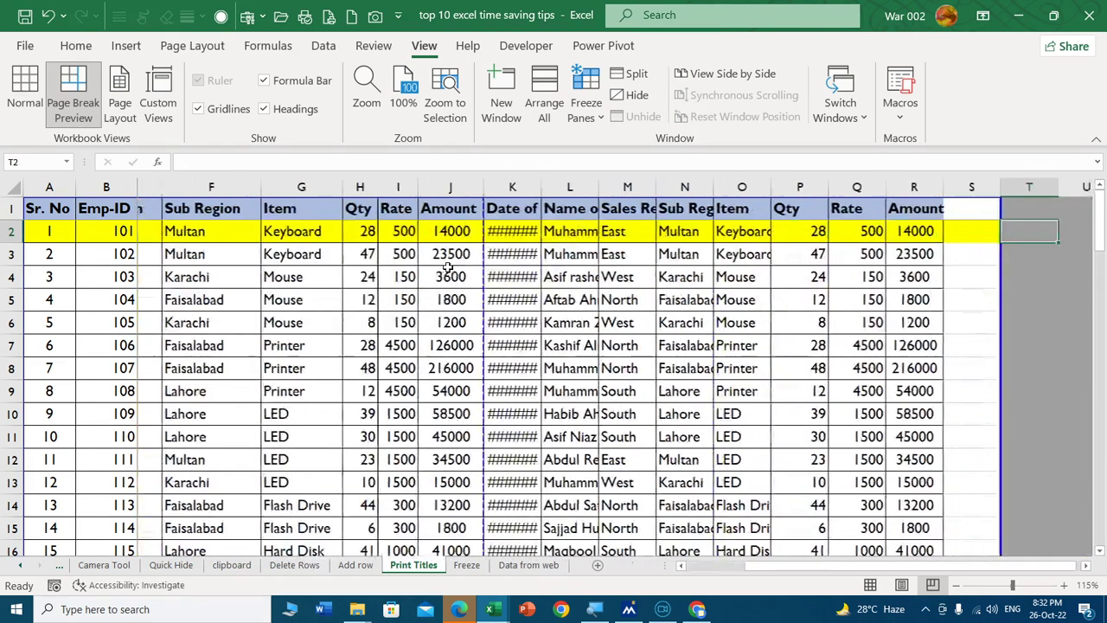
pyautogui.press('Right')
pyautogui.press('Left')
pyautogui.press('Left')
pyautogui.press('Left')
pyautogui.press('Left')
pyautogui.press('Left')
pyautogui.press('Down')
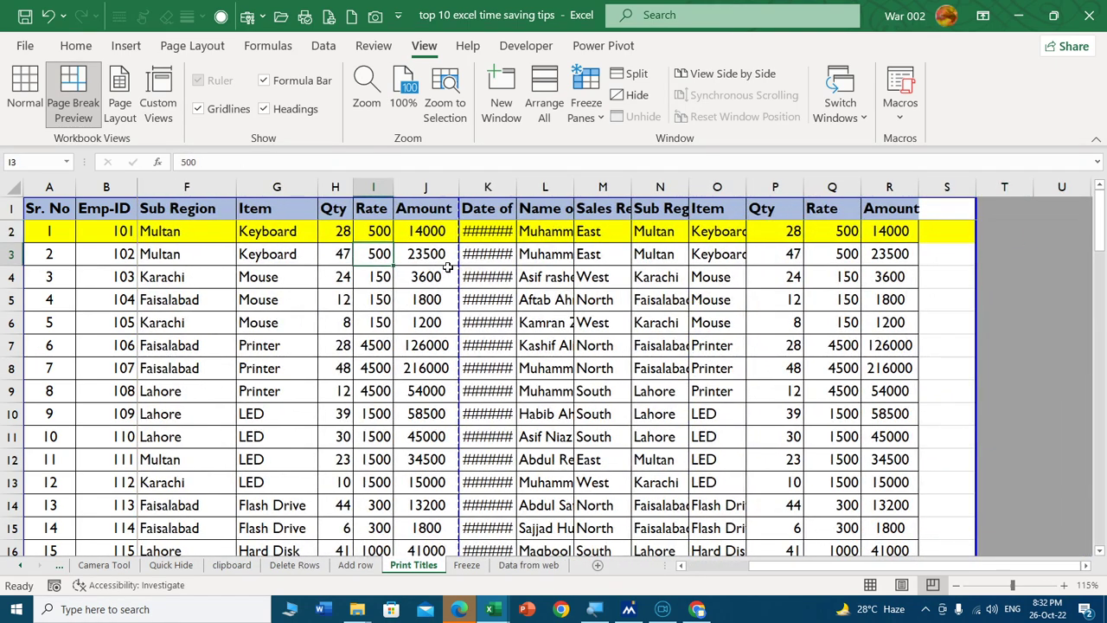
pyautogui.press('Down')
pyautogui.press('Down')
pyautogui.press('Down')
pyautogui.press('Down')
pyautogui.press('Down')
pyautogui.press('Down')
pyautogui.press('Down')
pyautogui.press('Down')
pyautogui.press('Down')
pyautogui.press('Down')
pyautogui.press('Up')
pyautogui.press('Up')
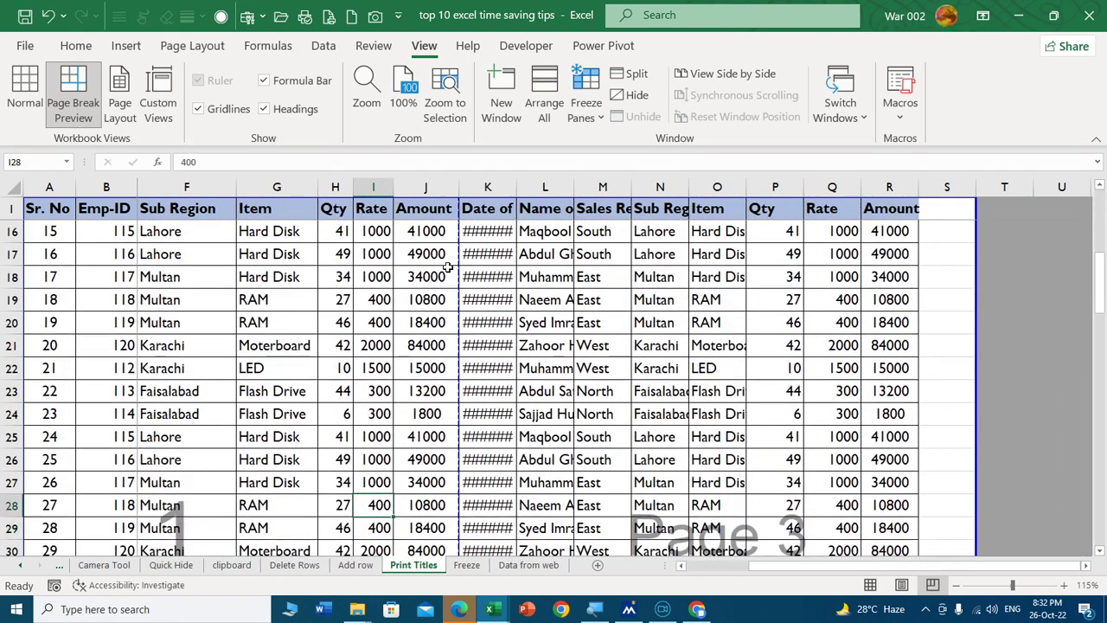
pyautogui.press('Up')
pyautogui.press('Up')
pyautogui.press('Up')
pyautogui.press('Up')
pyautogui.press('Up')
pyautogui.press('Up')
pyautogui.press('Up')
pyautogui.press('Up')
pyautogui.press('Up')
pyautogui.press('Left')
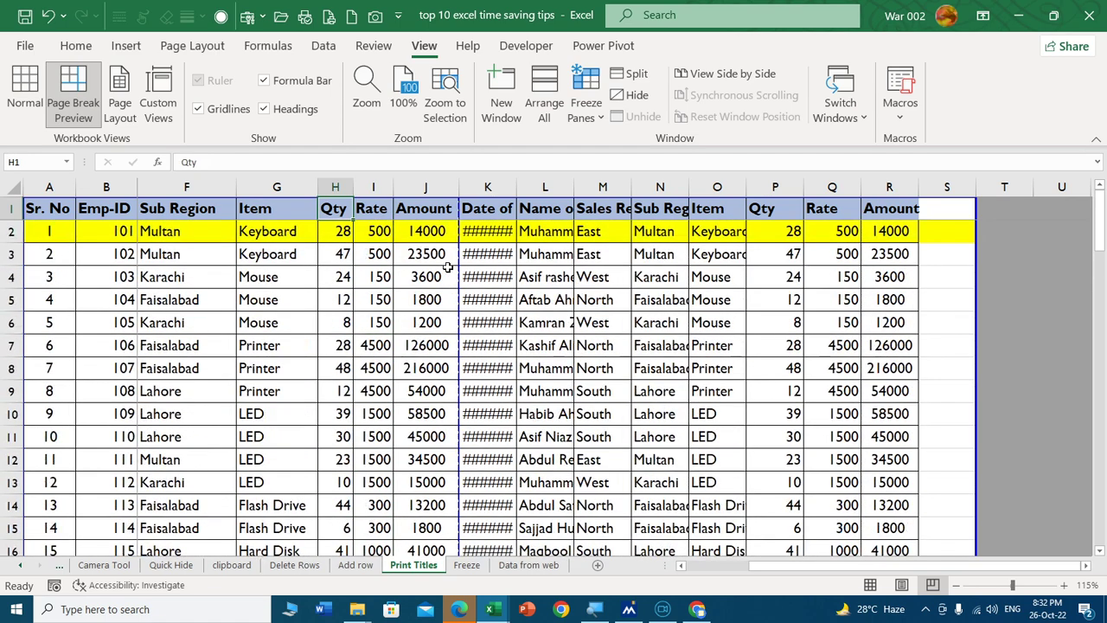
pyautogui.press('Left')
pyautogui.press('Left')
pyautogui.press('Left')
pyautogui.press('Left')
pyautogui.press('Left')
pyautogui.press('Left')
pyautogui.press('Right')
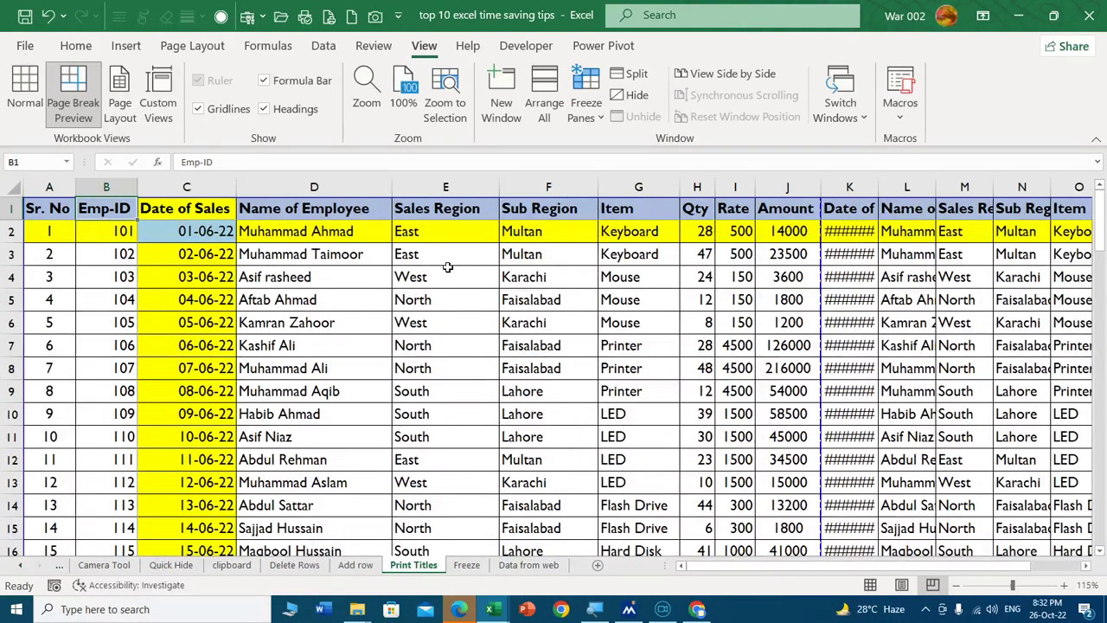
pyautogui.press('Right')
pyautogui.press('Down')
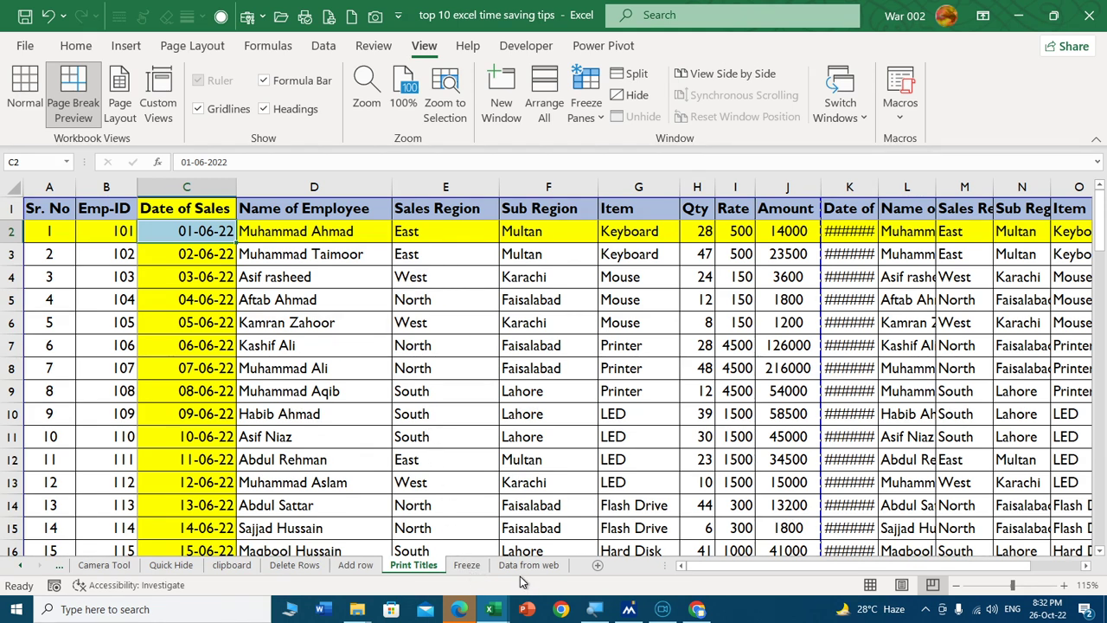
# Switch to the 'Data from web' sheet, passing over the Freeze sheet tab.
pyautogui.click(468, 566)
pyautogui.click(520, 566)
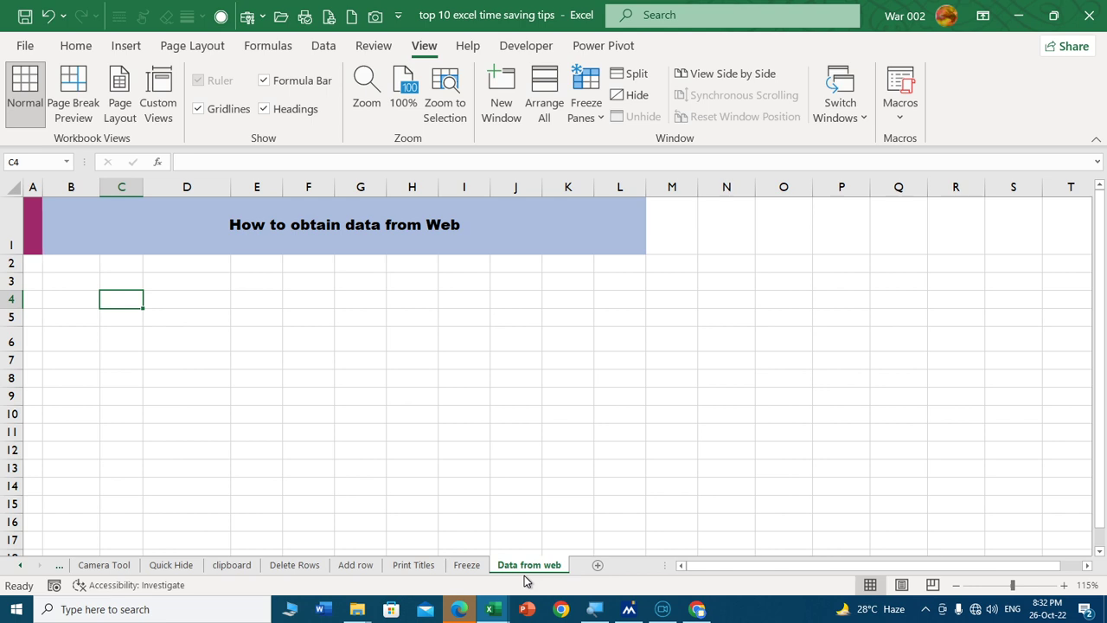
# Copy the Worldometer page address from Chrome's address bar.
pyautogui.click(697, 609)
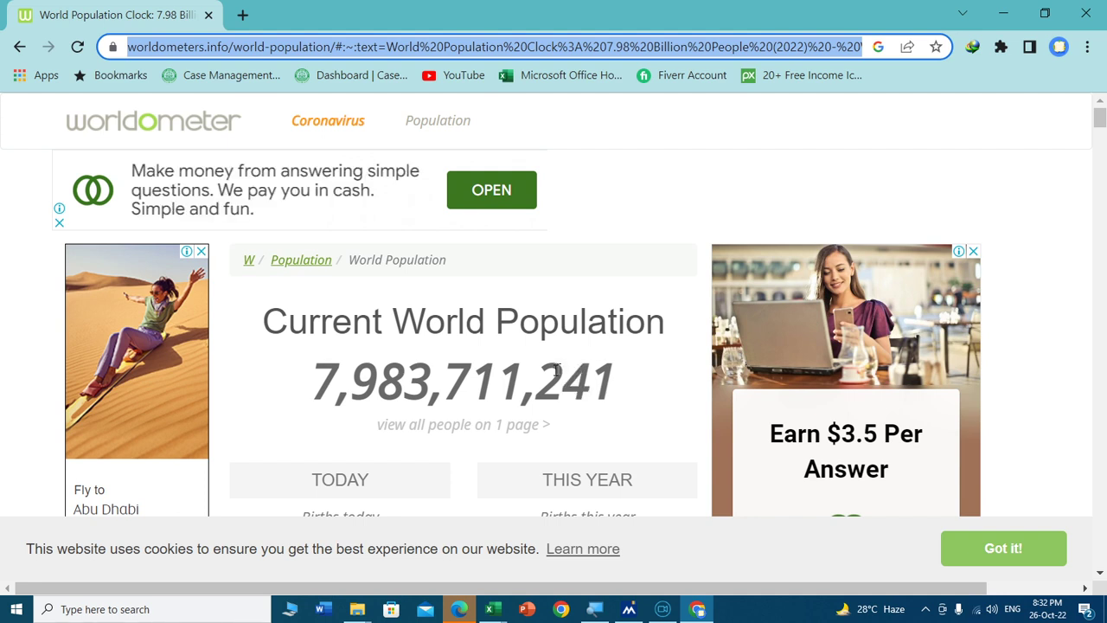
pyautogui.click(459, 43)
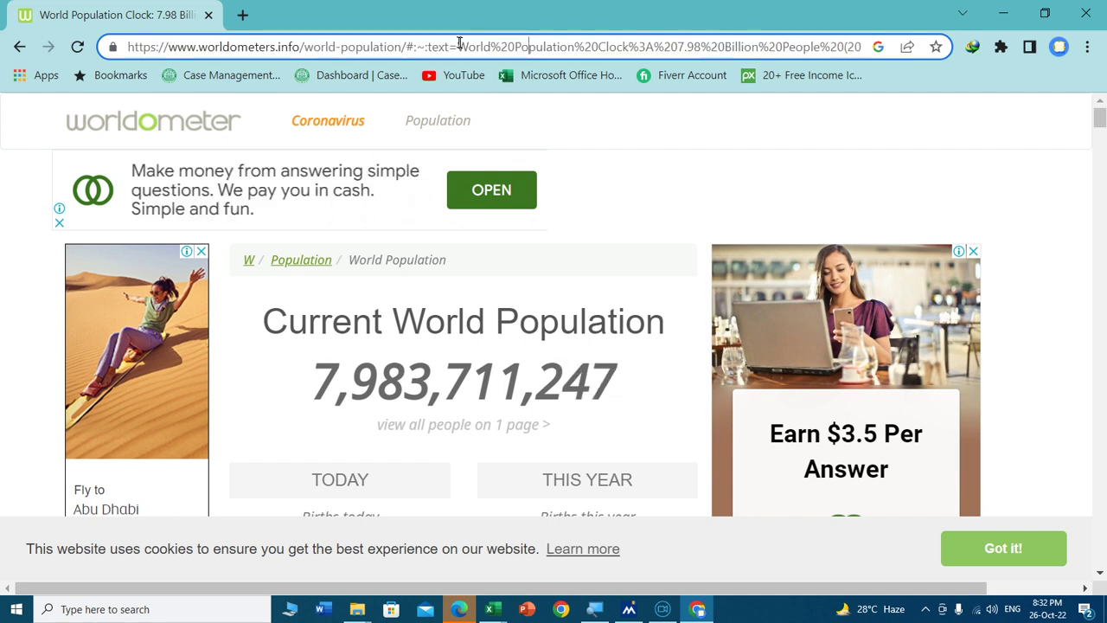
pyautogui.tripleClick(449, 50)
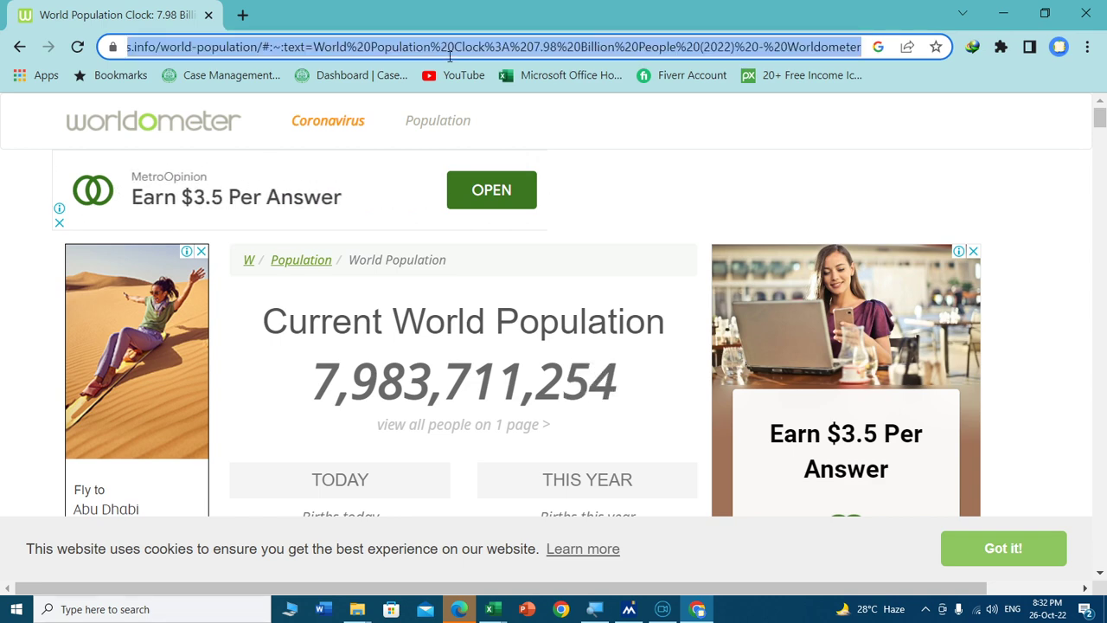
pyautogui.hotkey('ctrl', 'c')
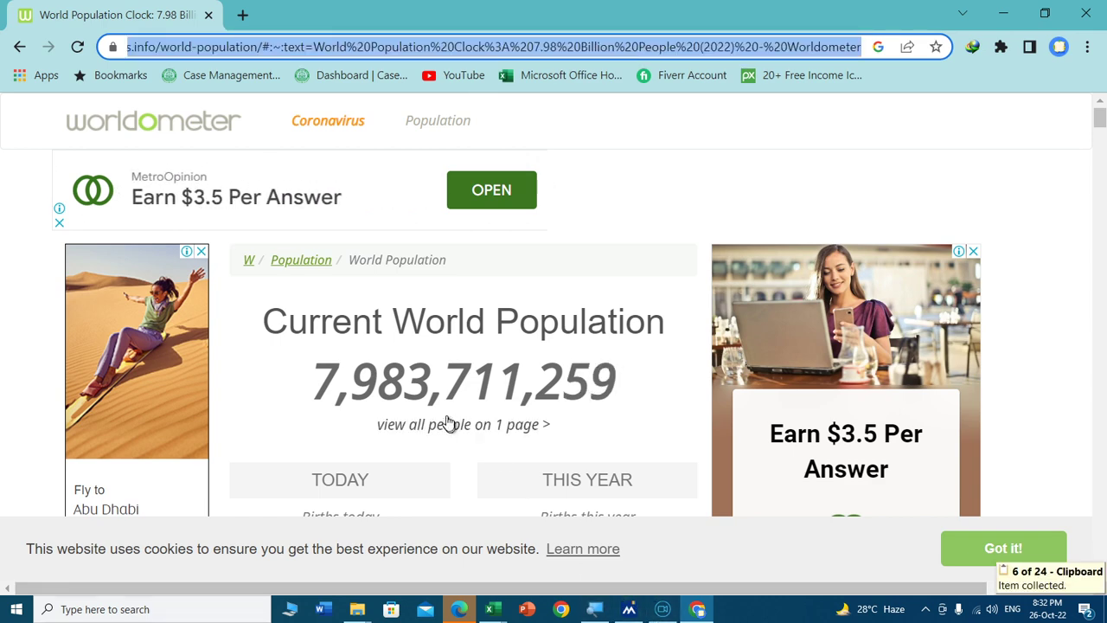
# Copy the World Population (2020 and historical) table, from 2020 back to 1955.
pyautogui.scroll(-7, 448, 421)
pyautogui.scroll(-7, 448, 421)
pyautogui.scroll(-7, 453, 414)
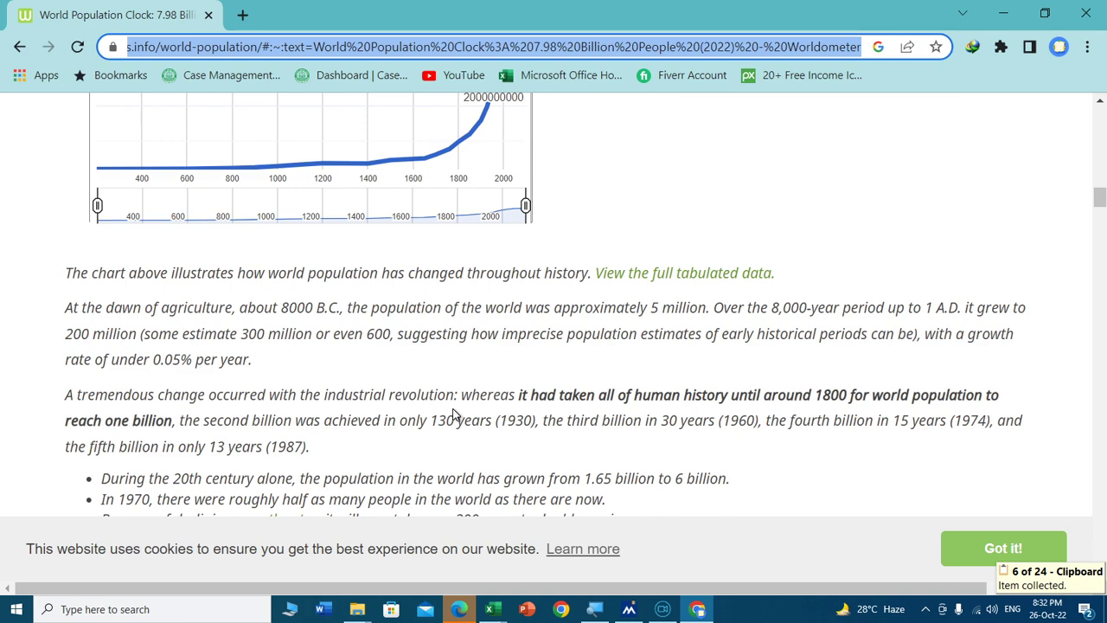
pyautogui.scroll(-5, 453, 414)
pyautogui.scroll(-5, 454, 414)
pyautogui.scroll(6, 453, 411)
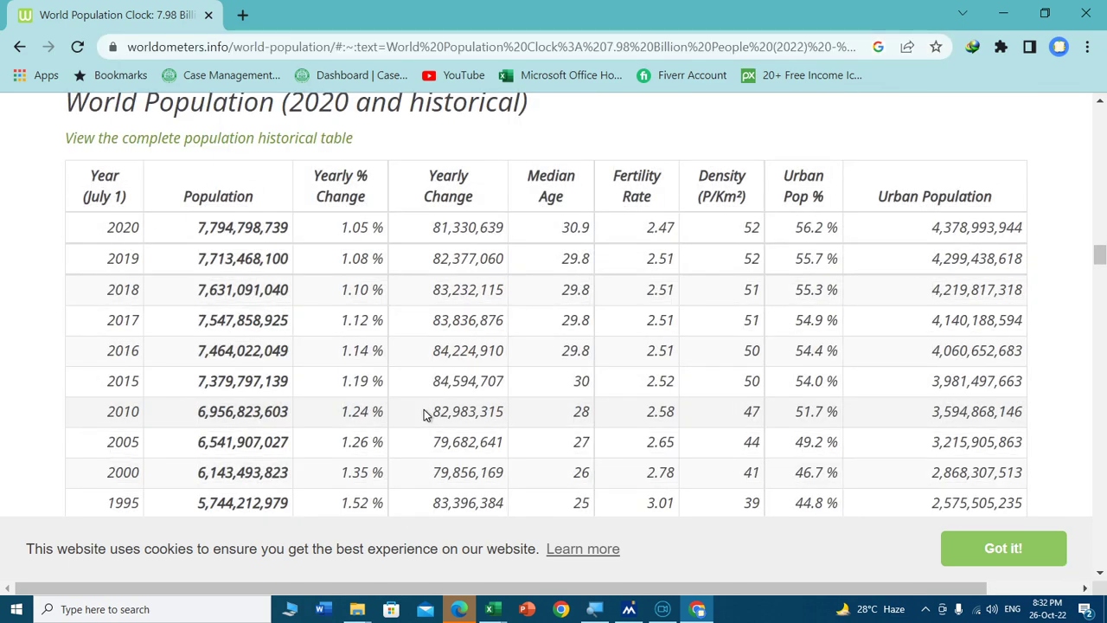
pyautogui.moveTo(90, 177); pyautogui.dragTo(1045, 514)
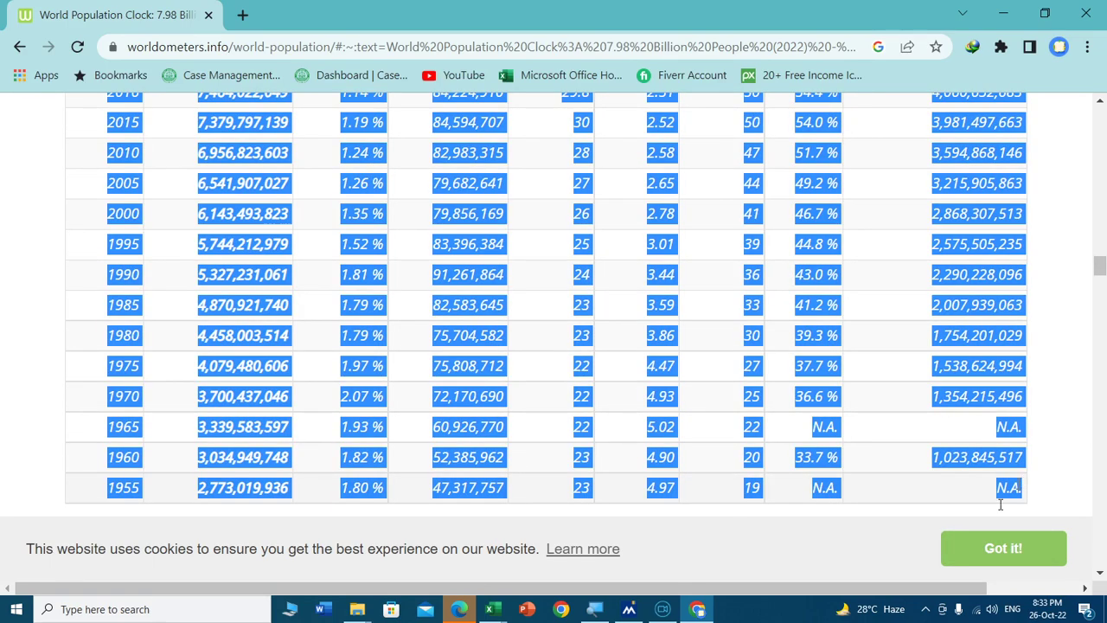
pyautogui.hotkey('ctrl', 'c')
# Paste the population table into the Data from web sheet at C4.
pyautogui.click(491, 609)
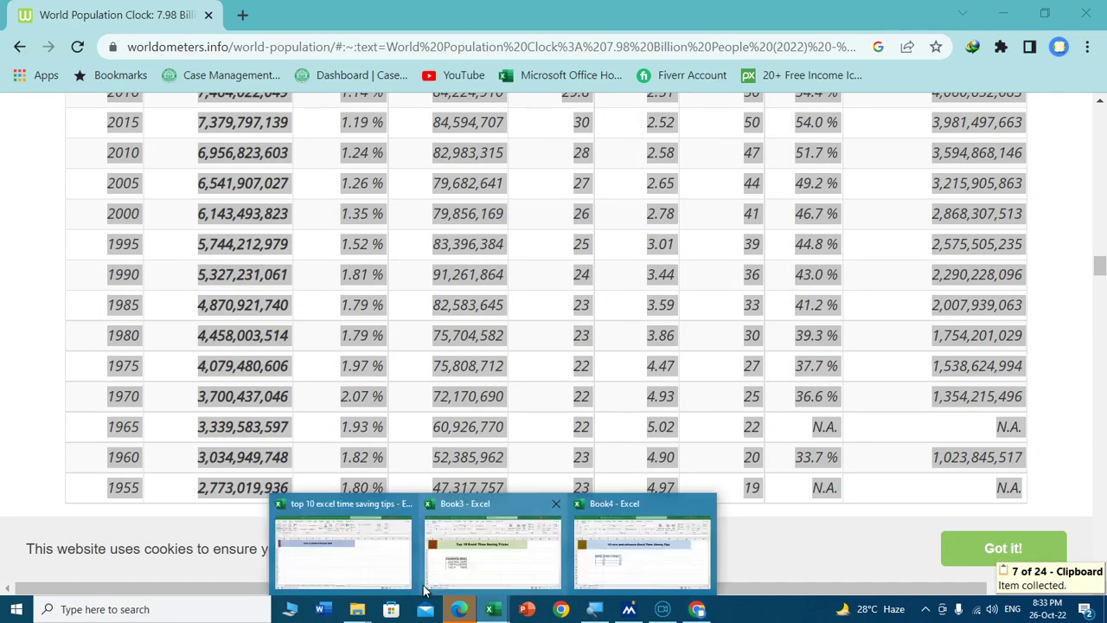
pyautogui.click(363, 560)
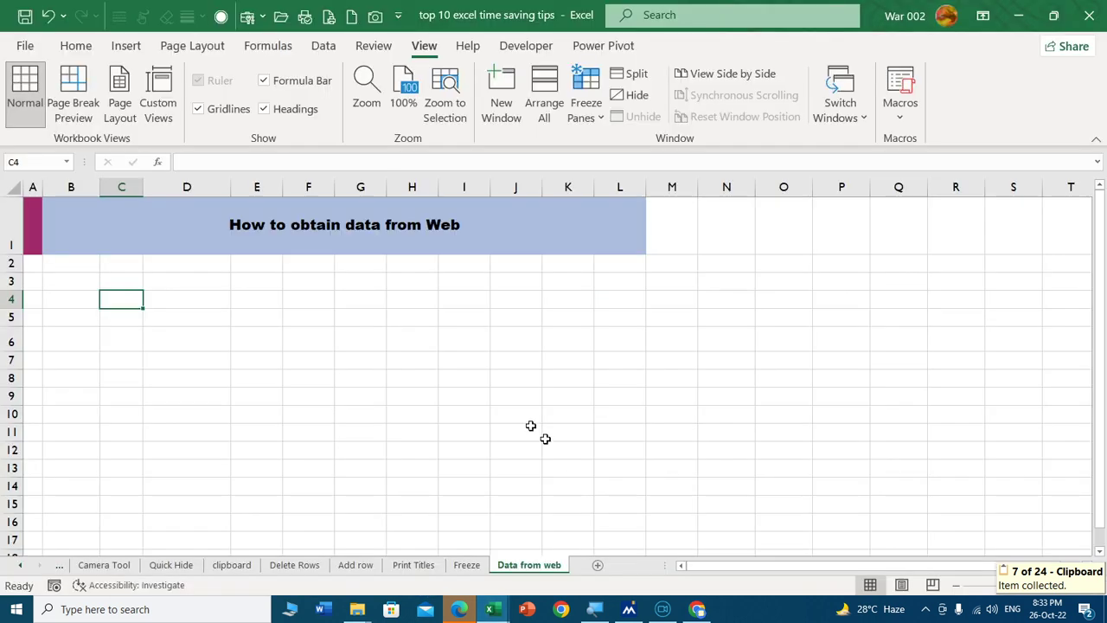
pyautogui.hotkey('ctrl', 'v')
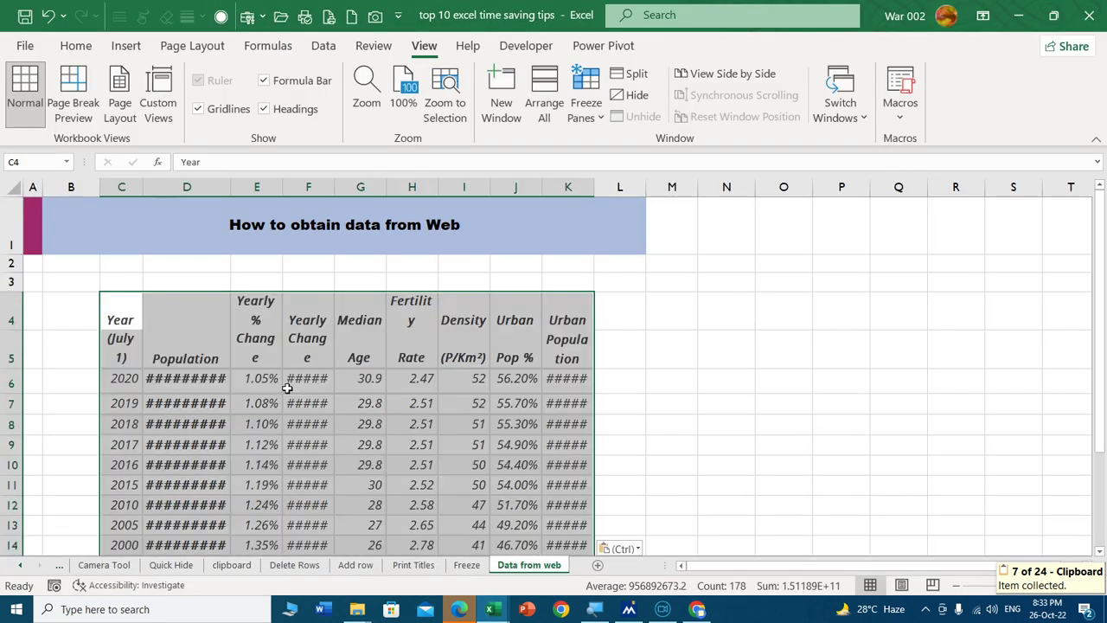
pyautogui.scroll(-1, 288, 389)
pyautogui.scroll(-1, 321, 388)
pyautogui.click(277, 388)
pyautogui.scroll(1, 420, 430)
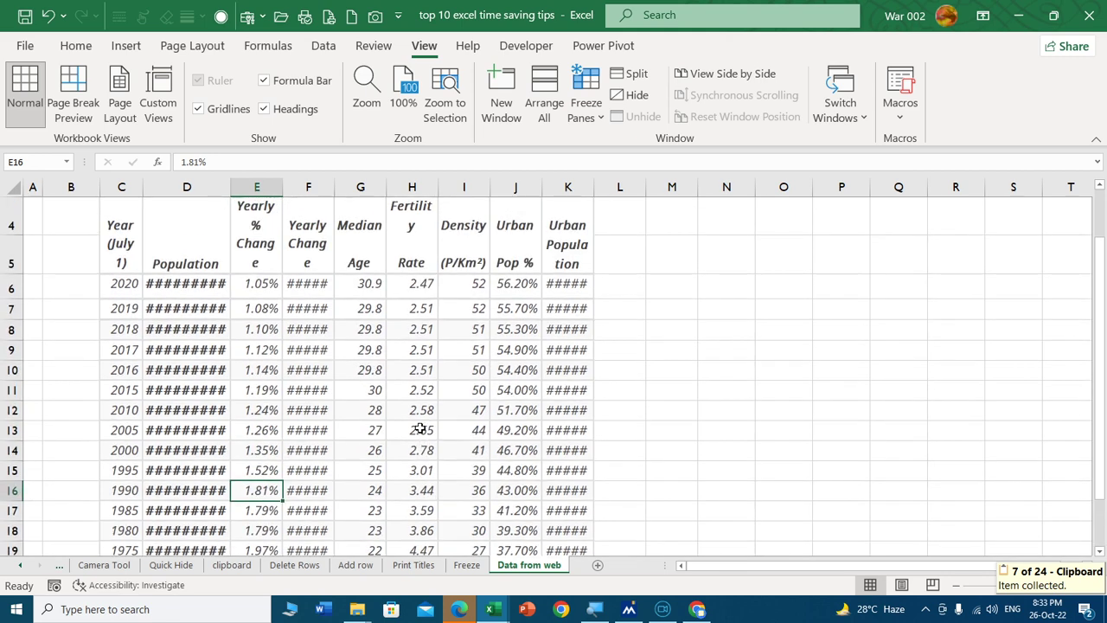
# Auto-fit columns C–K, then undo both the width change and the paste.
pyautogui.moveTo(126, 187); pyautogui.dragTo(568, 190)
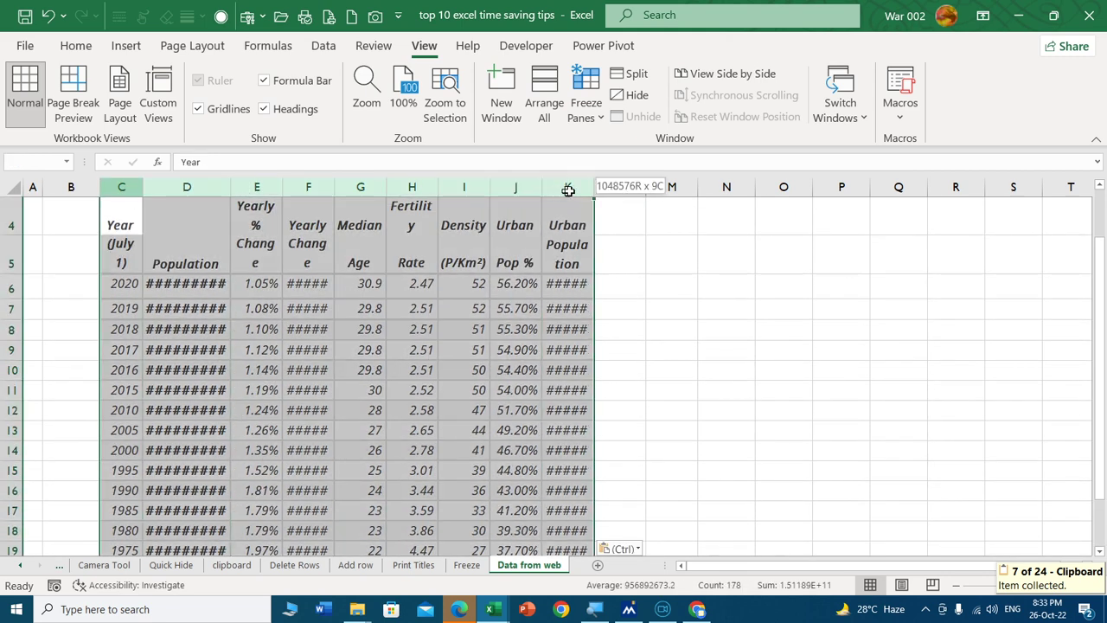
pyautogui.doubleClick(231, 187)
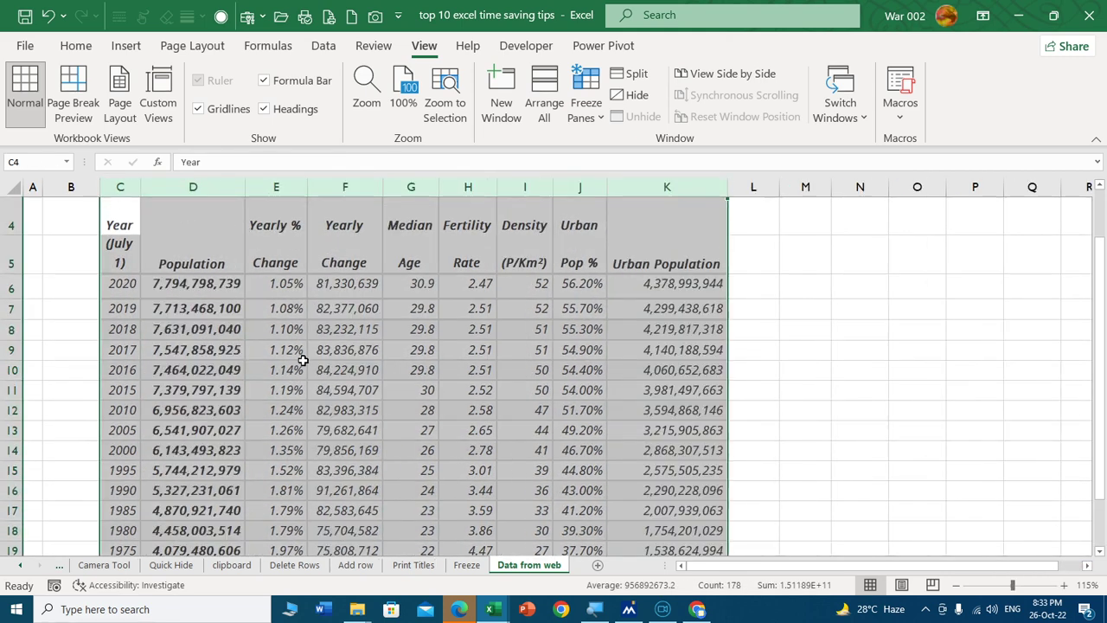
pyautogui.moveTo(302, 362); pyautogui.dragTo(303, 350)
pyautogui.scroll(-2, 426, 420)
pyautogui.scroll(-1, 426, 421)
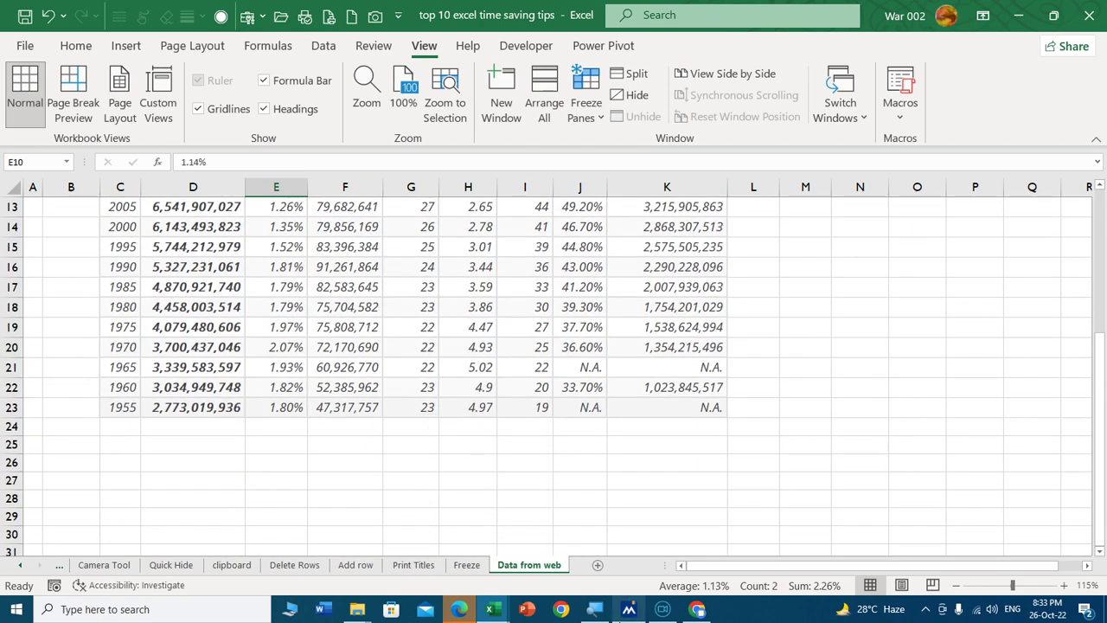
pyautogui.scroll(4, 426, 466)
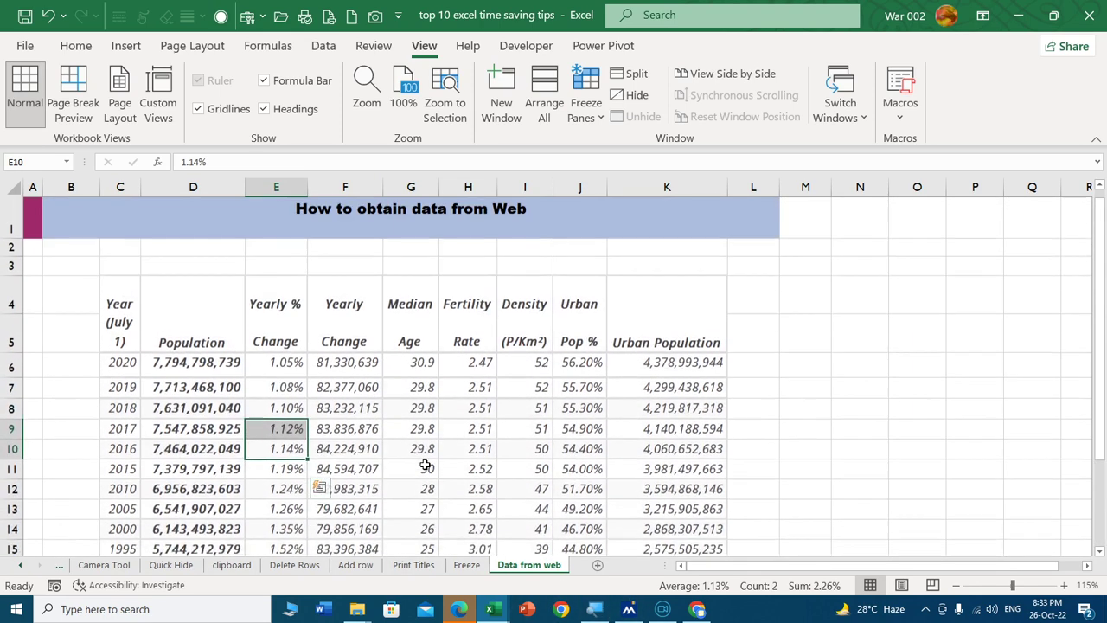
pyautogui.hotkey('ctrl', 'z')
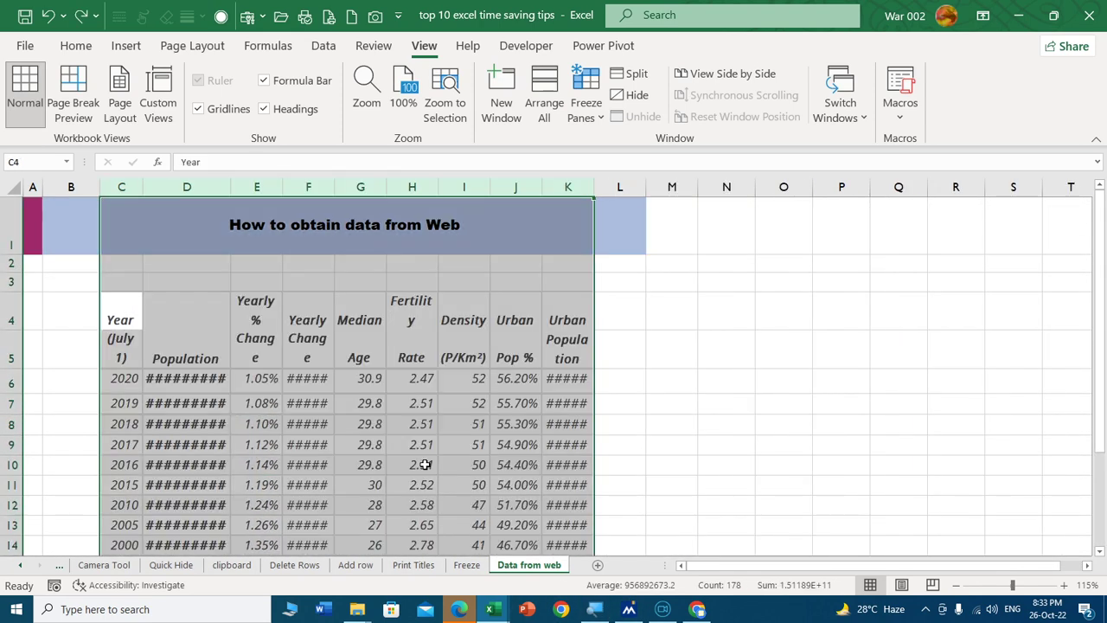
pyautogui.hotkey('ctrl', 'z')
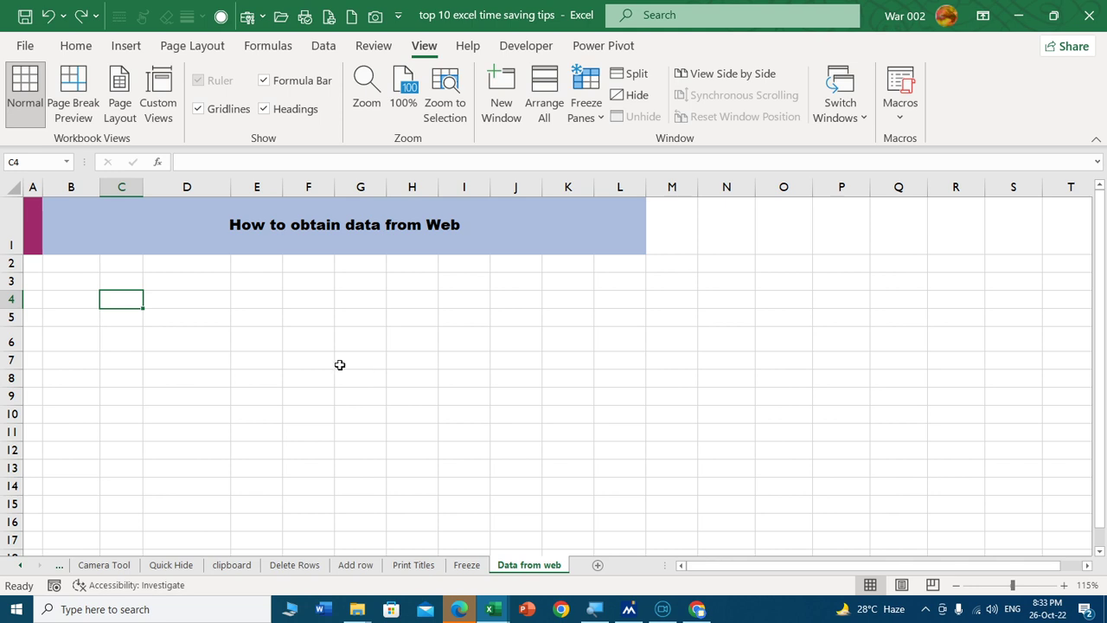
# Start the Data > From Web import, leaving its URL field blank.
pyautogui.click(328, 52)
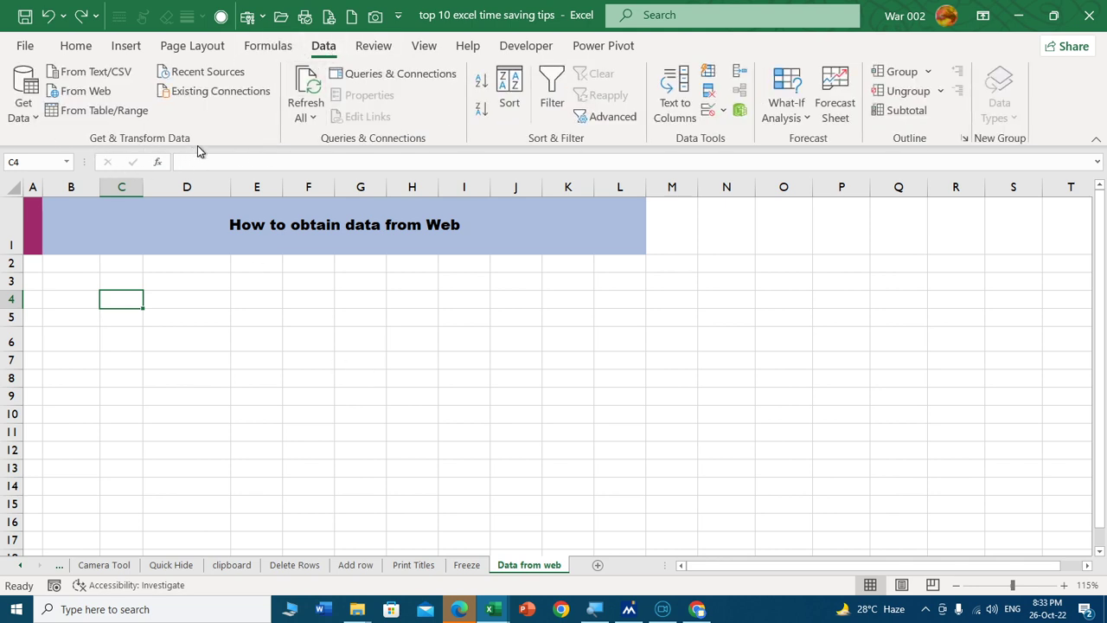
pyautogui.click(84, 91)
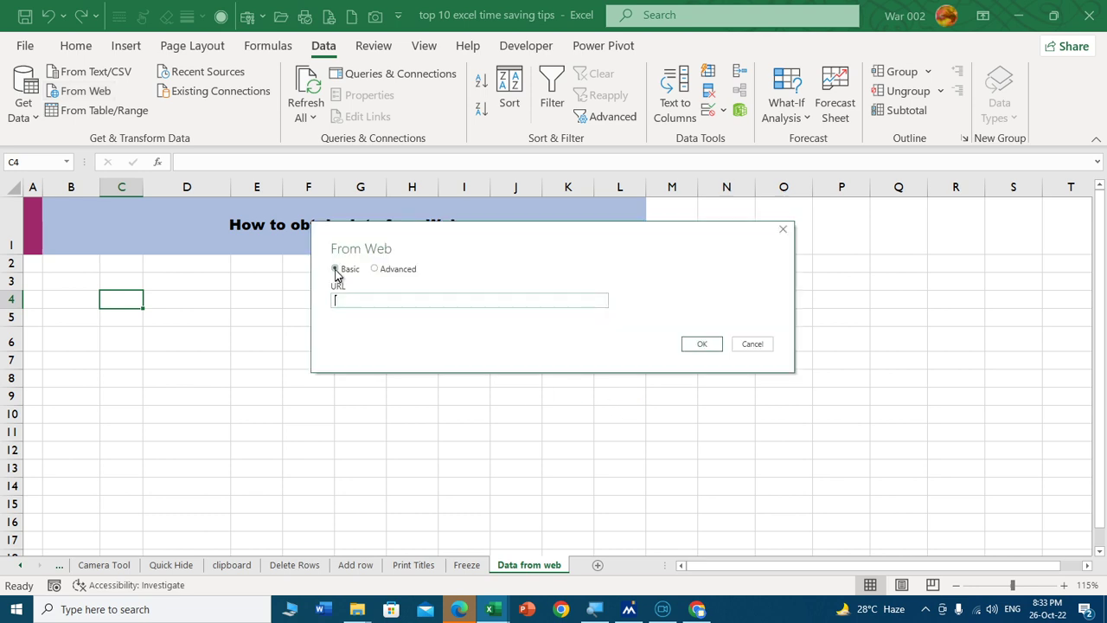
pyautogui.click(356, 299)
pyautogui.write('http')
pyautogui.press('BackSpace')
pyautogui.press('BackSpace')
pyautogui.press('BackSpace')
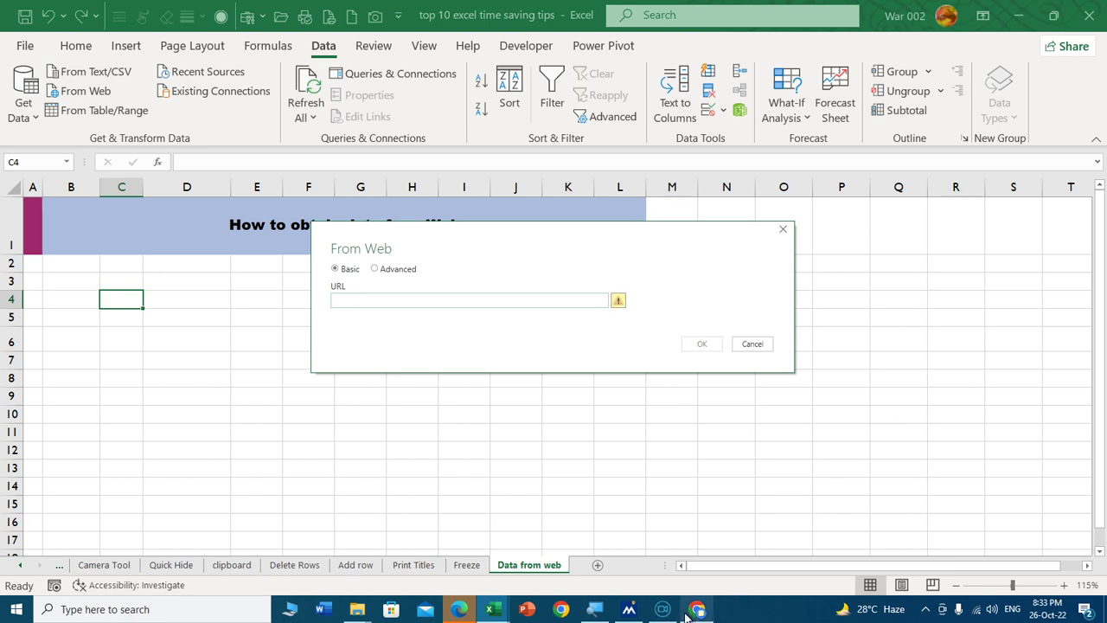
# Re-copy the Worldometer page address from Chrome and return to the workbook.
pyautogui.click(697, 609)
pyautogui.scroll(5, 374, 86)
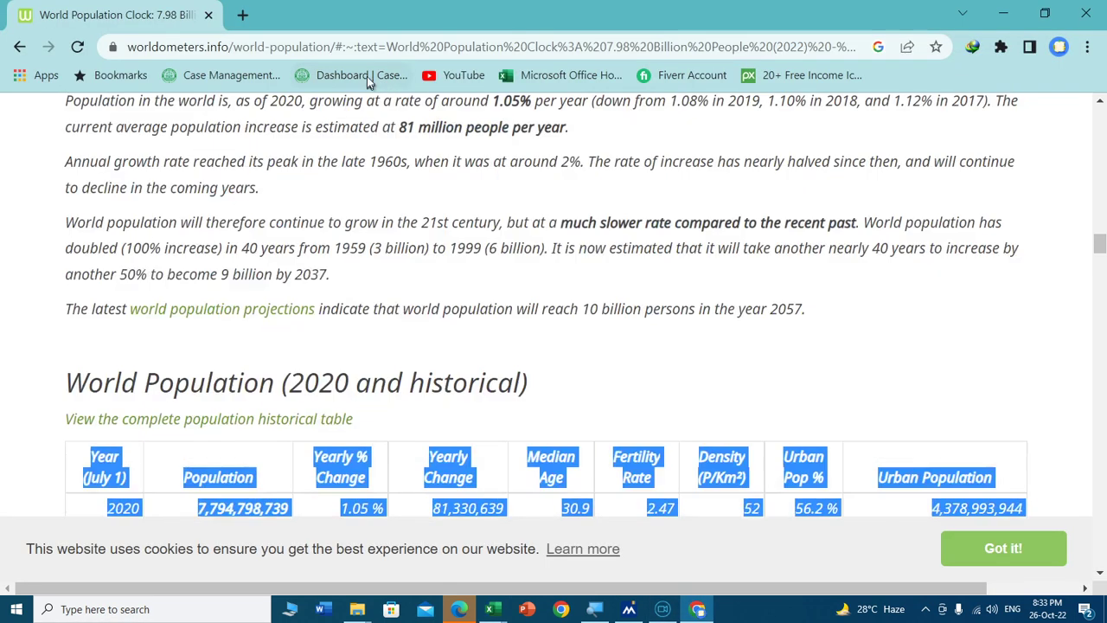
pyautogui.click(372, 47)
pyautogui.hotkey('ctrl', 'c')
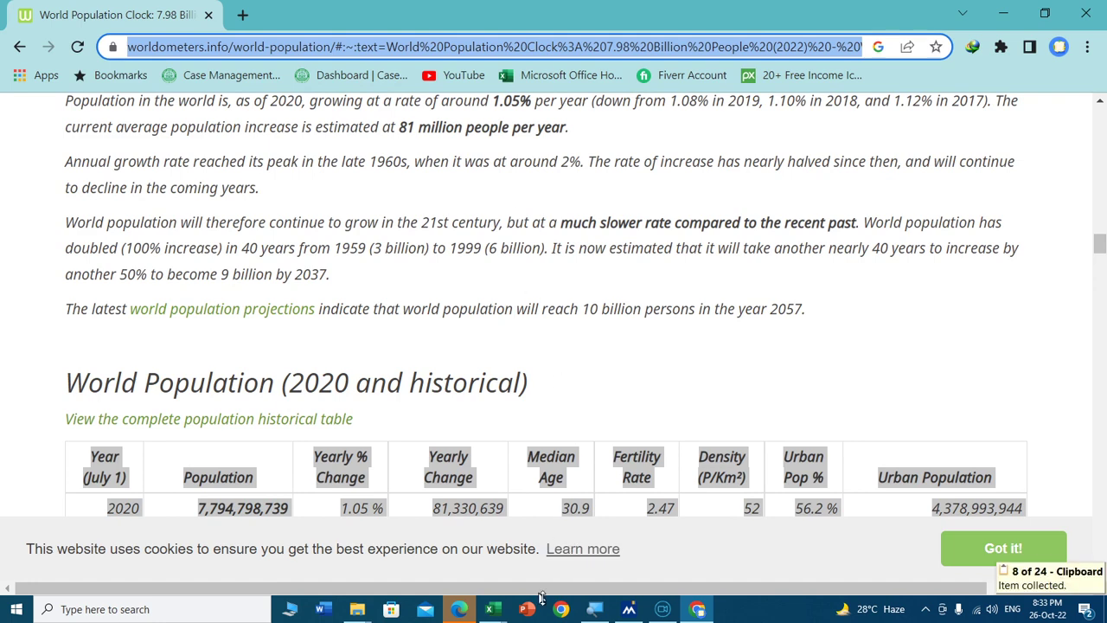
pyautogui.click(490, 609)
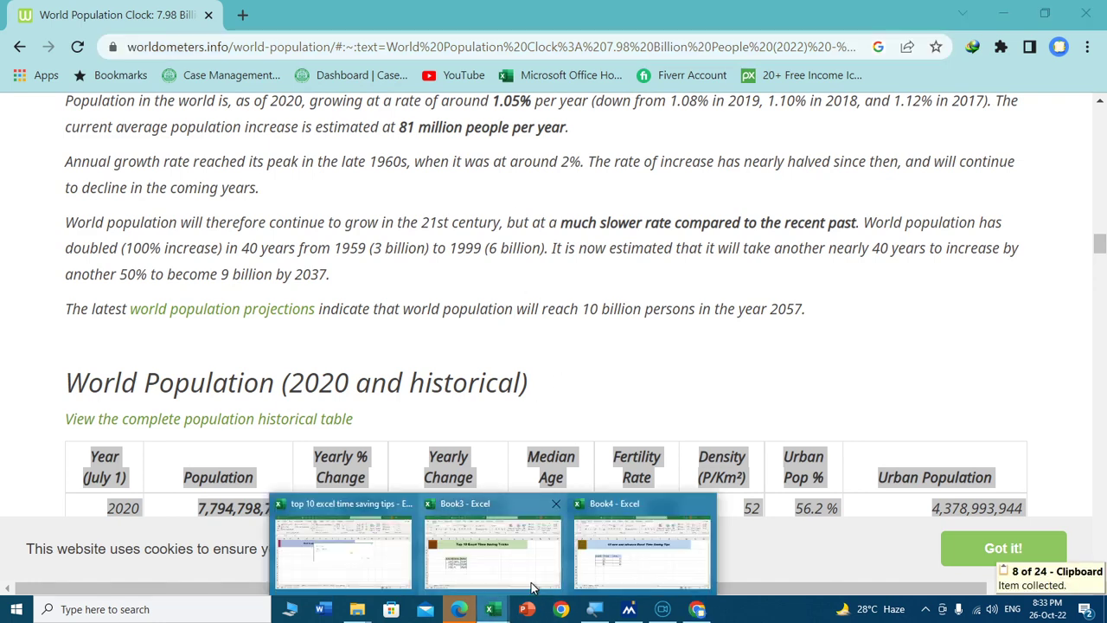
pyautogui.click(358, 556)
# Paste the Worldometers address into the From Web URL box, confirm, and retry the failed connection.
pyautogui.click(442, 299)
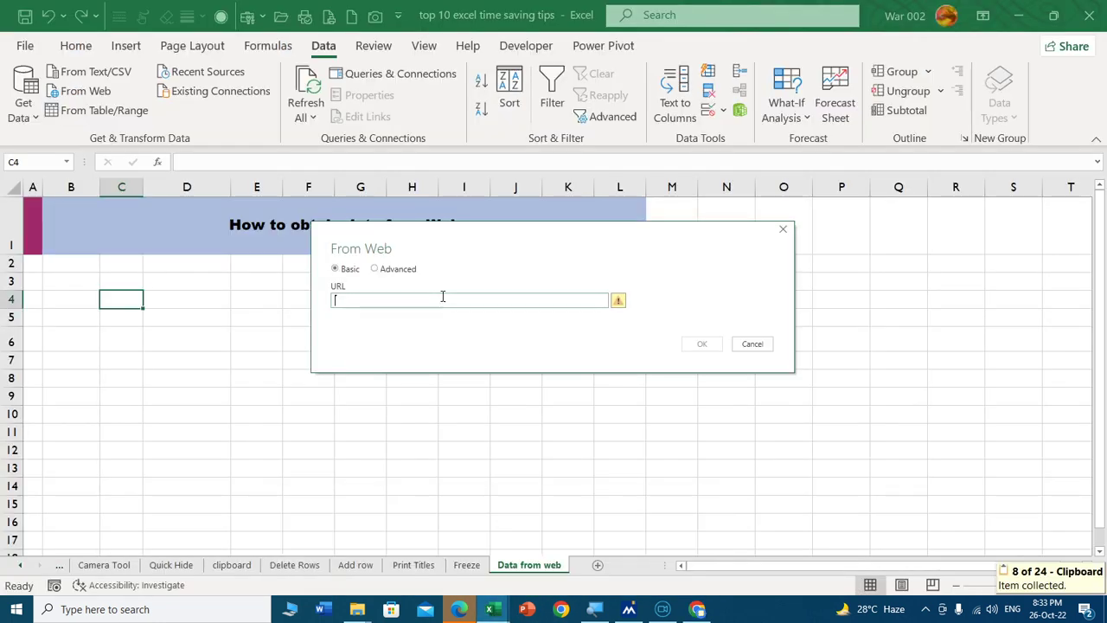
pyautogui.hotkey('ctrl', 'v')
pyautogui.click(718, 347)
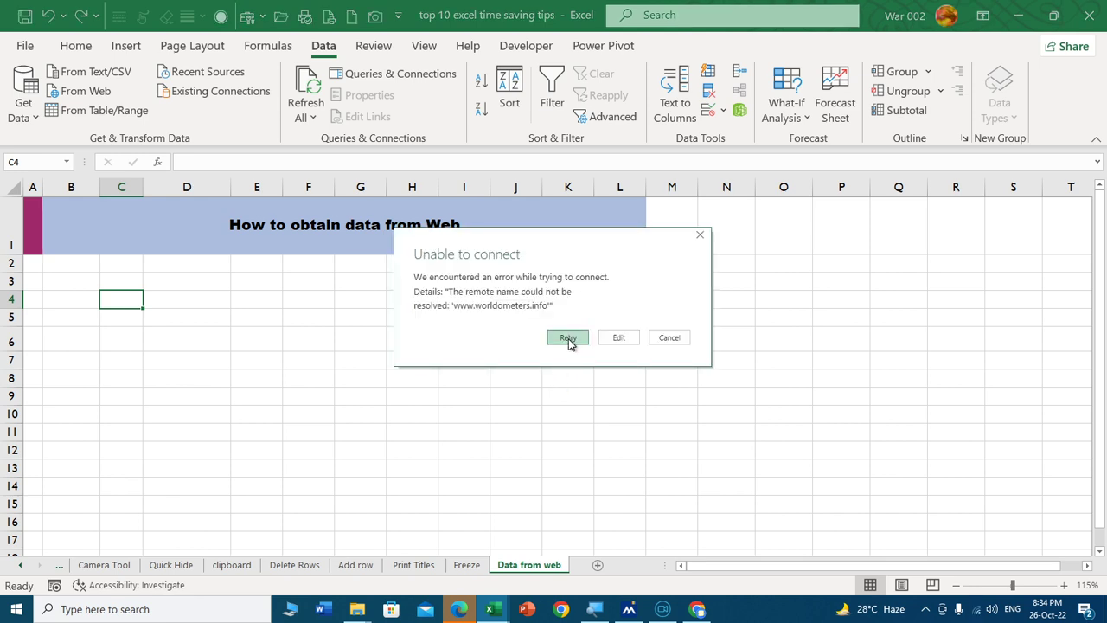
pyautogui.click(568, 339)
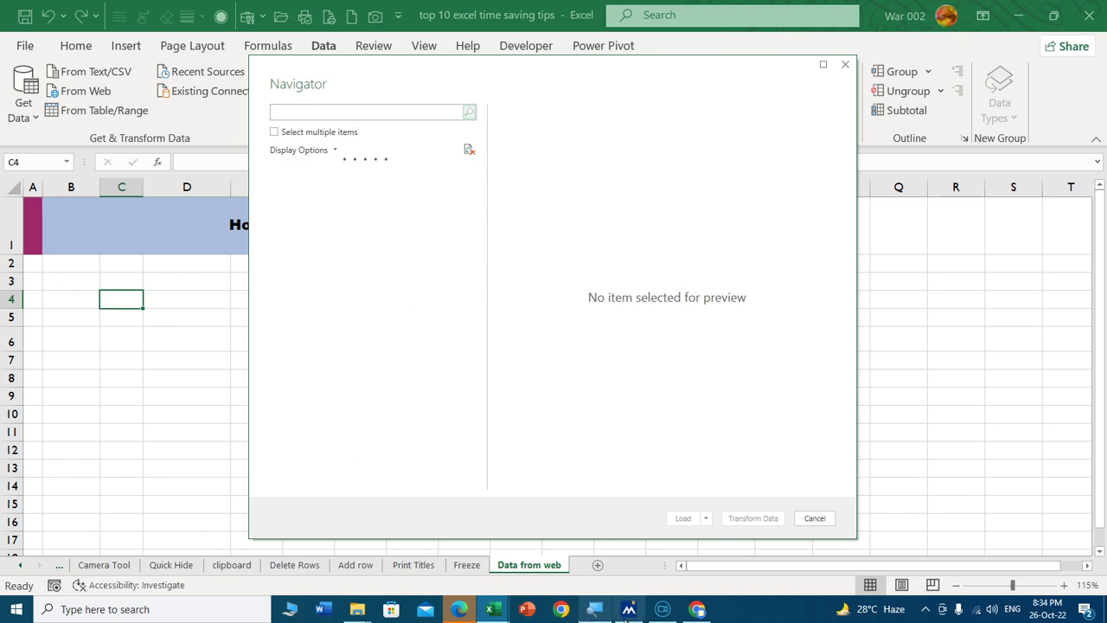
# Scroll through the Worldometers historical population table in Chrome while Navigator loads.
pyautogui.click(697, 609)
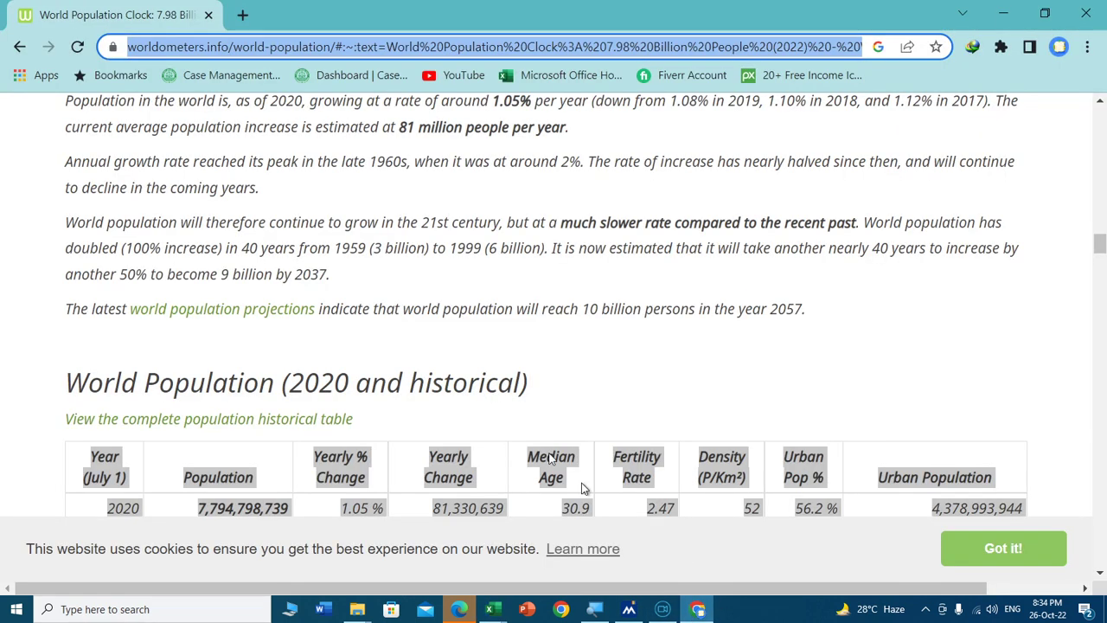
pyautogui.scroll(-4, 546, 284)
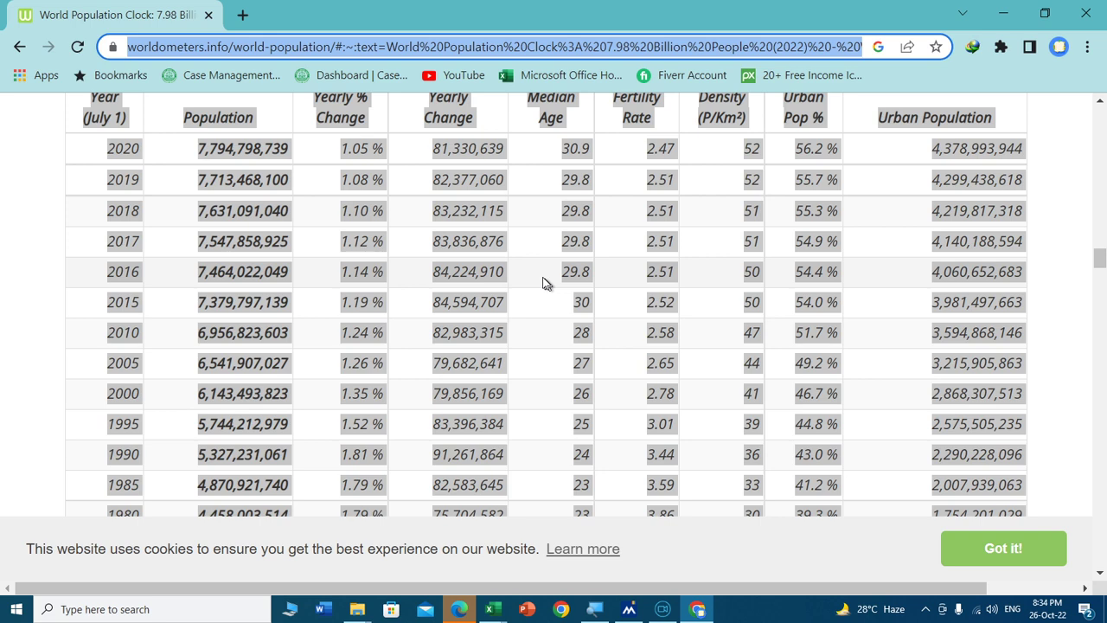
pyautogui.scroll(-15, 681, 300)
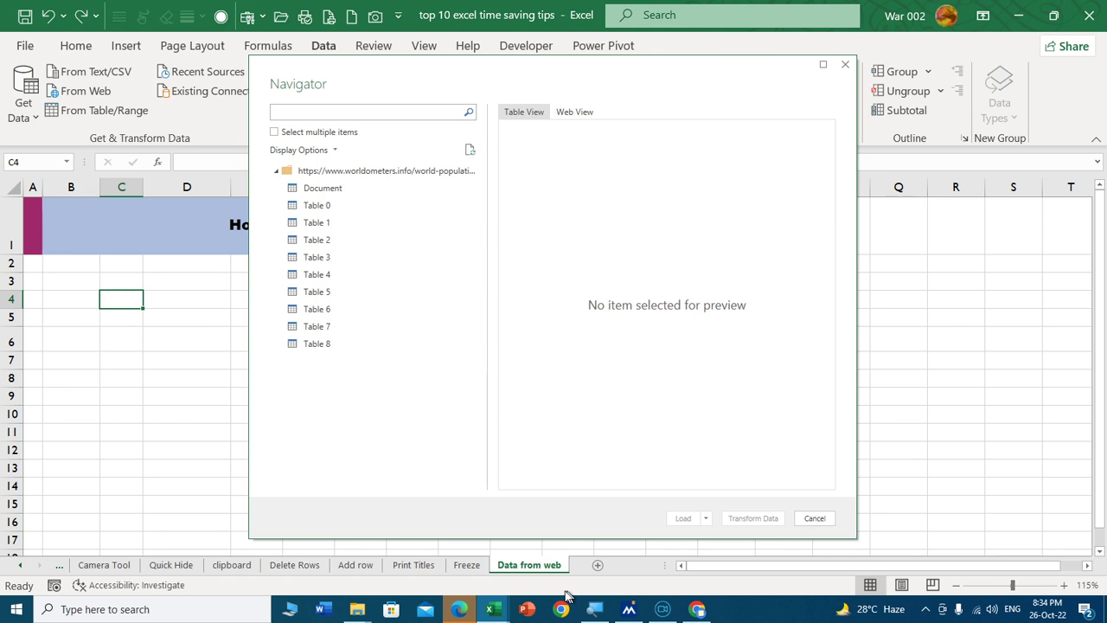
# Preview Tables 0, 2 and 3 in the Navigator, then load Table 3 into the workbook.
pyautogui.click(317, 206)
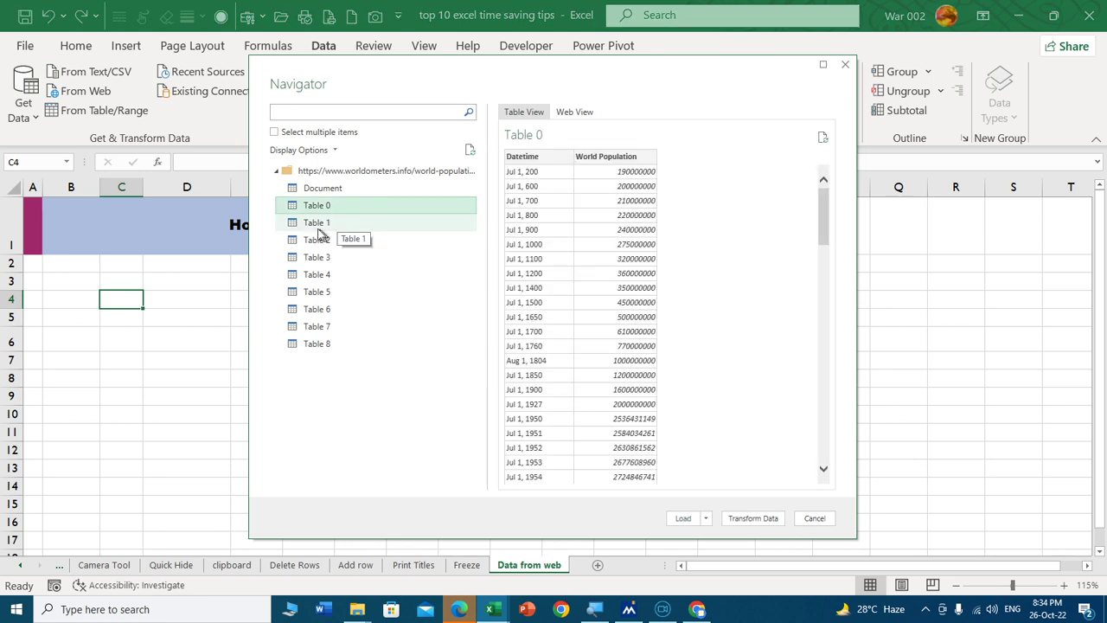
pyautogui.click(321, 241)
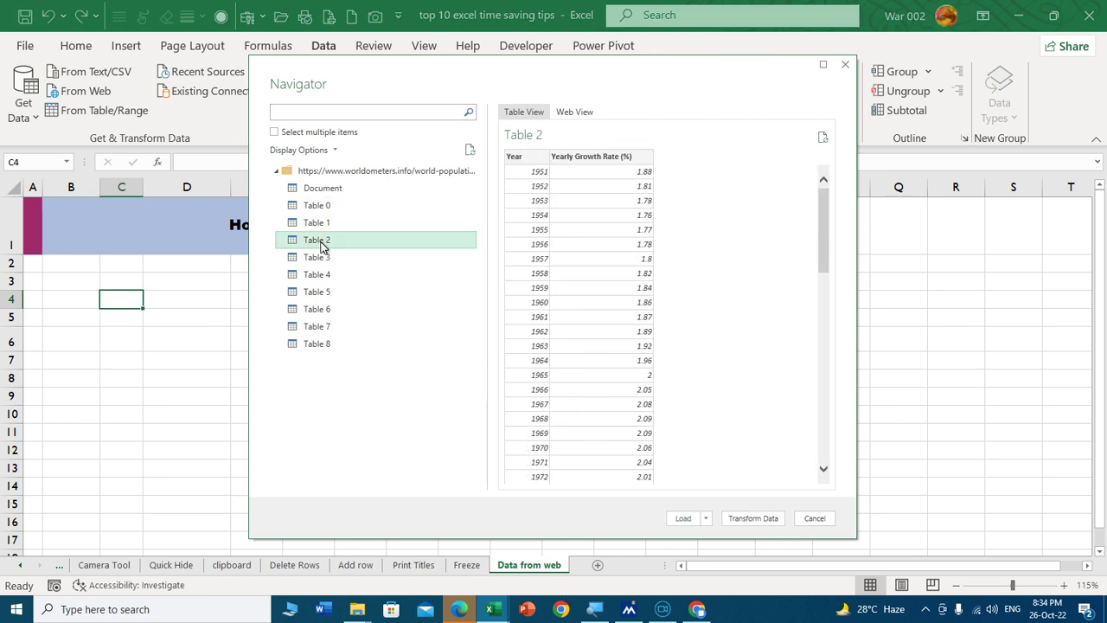
pyautogui.click(320, 258)
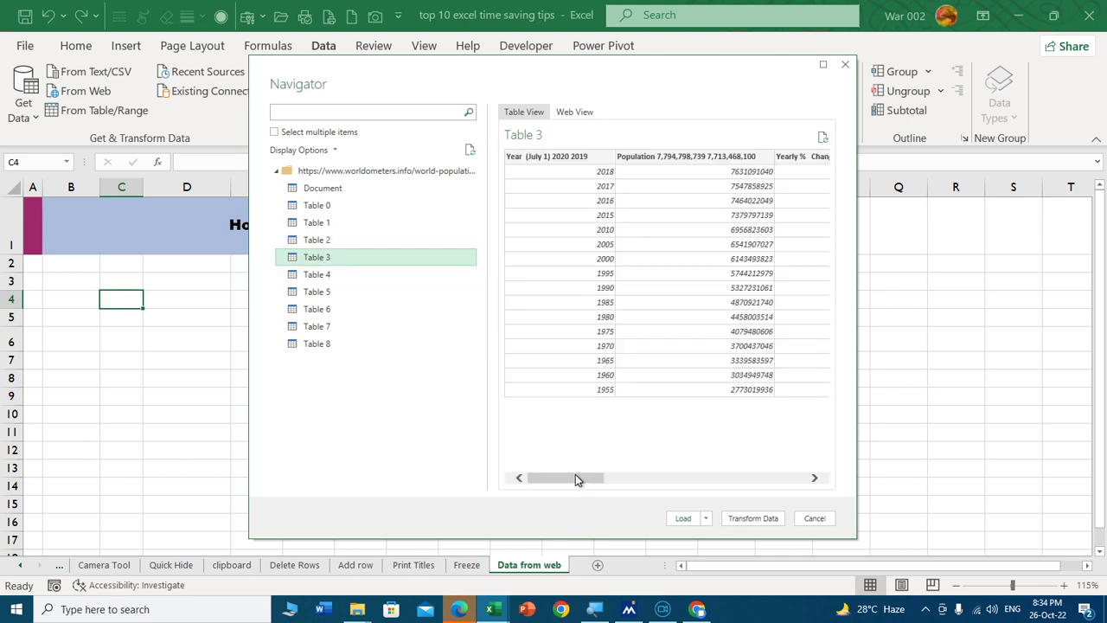
pyautogui.moveTo(574, 478)
pyautogui.mouseDown()
pyautogui.moveTo(814, 475)
pyautogui.moveTo(545, 477)
pyautogui.mouseUp()
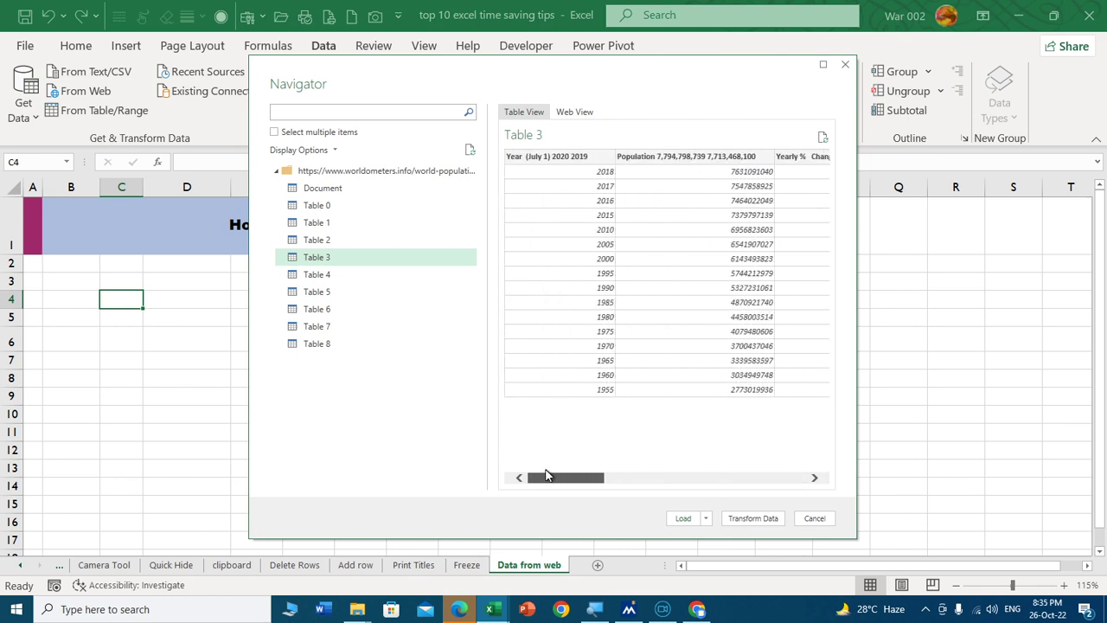
pyautogui.click(684, 519)
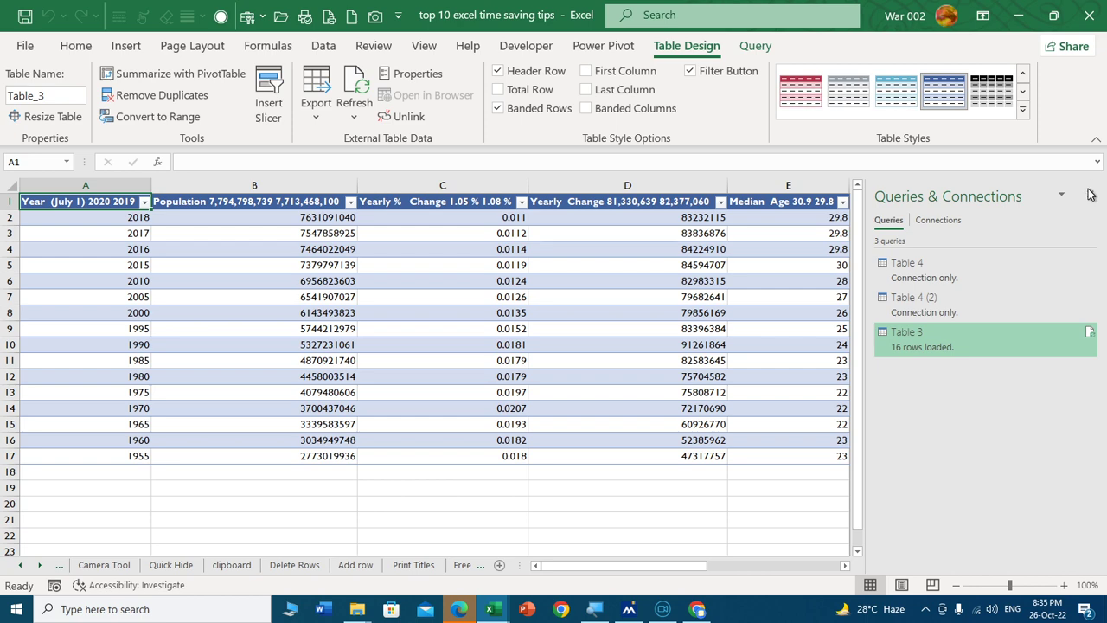
# Close the Queries & Connections pane and give Table_3 a black-header table style.
pyautogui.click(1090, 194)
pyautogui.moveTo(741, 565)
pyautogui.mouseDown()
pyautogui.moveTo(753, 558)
pyautogui.moveTo(578, 564)
pyautogui.mouseUp()
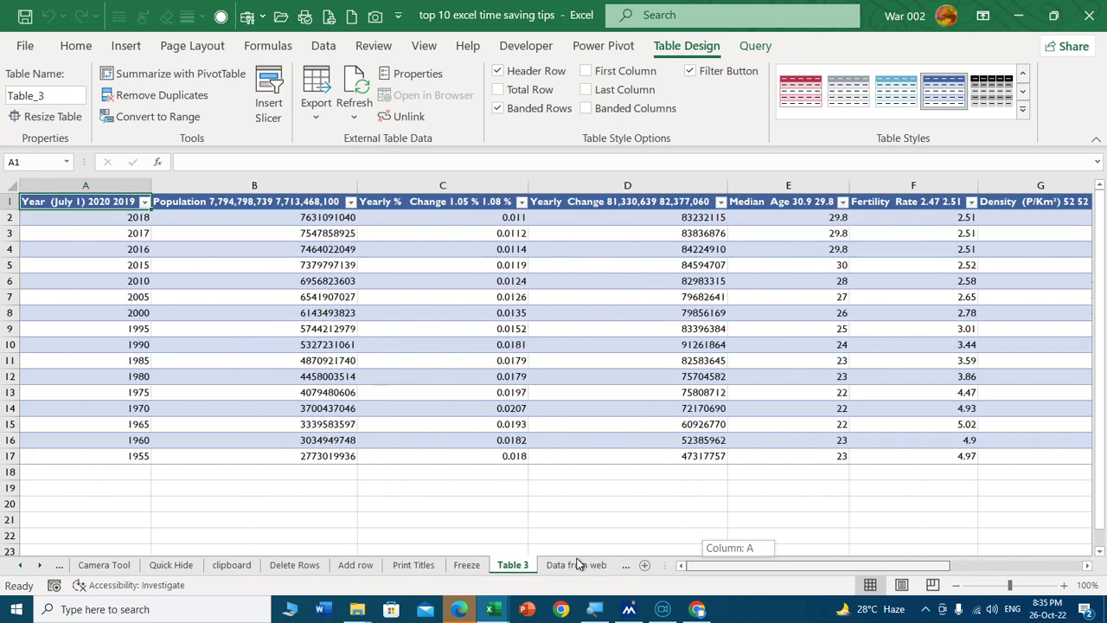
pyautogui.click(188, 303)
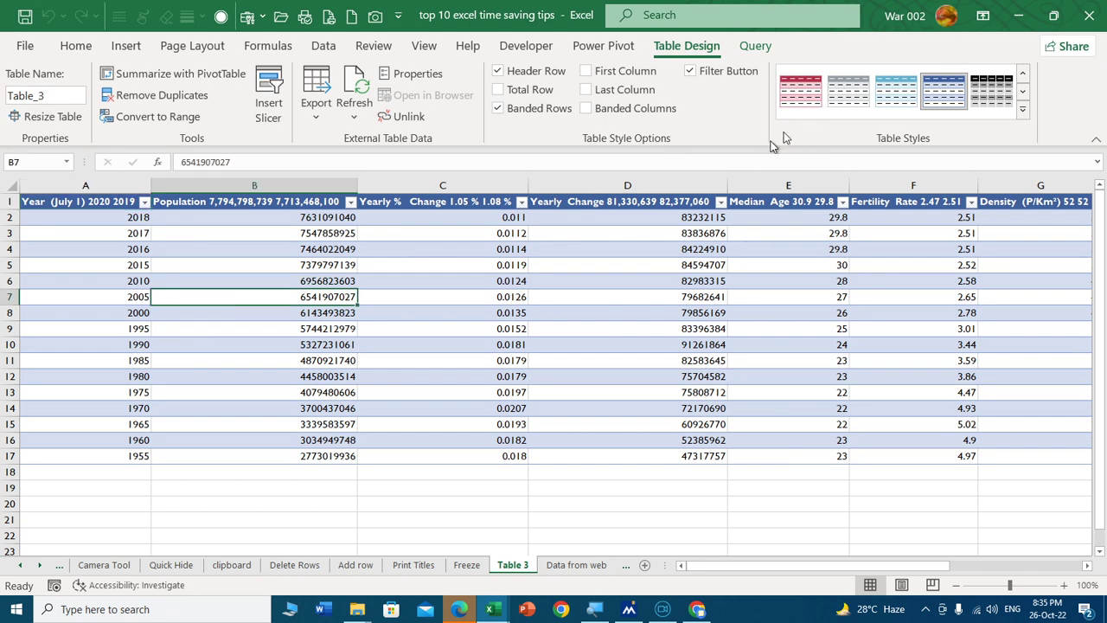
pyautogui.click(1023, 109)
pyautogui.click(828, 143)
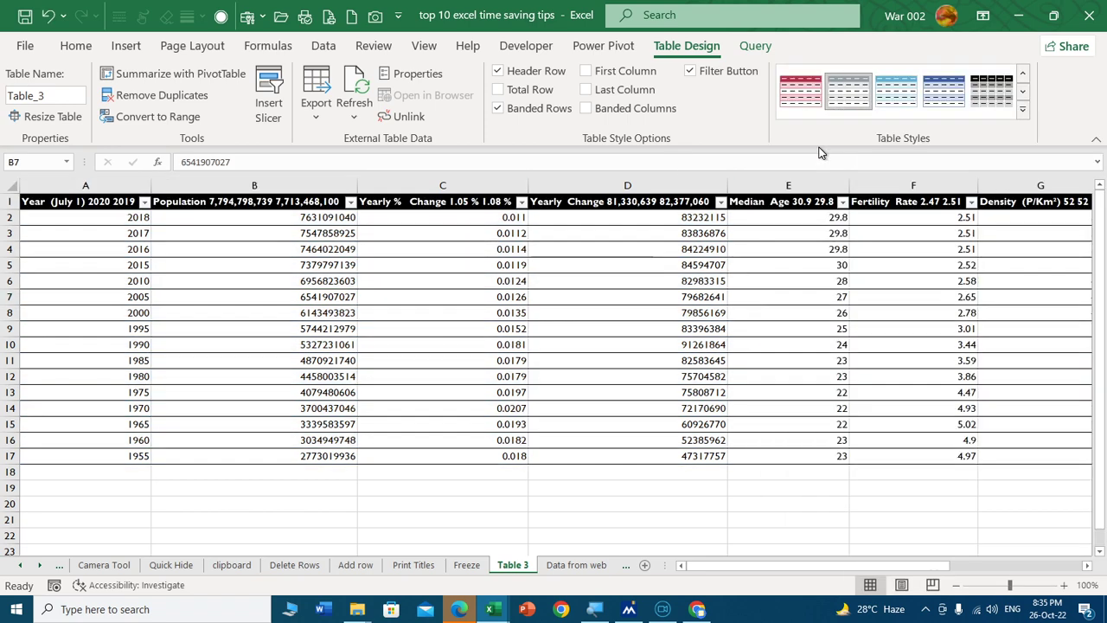
pyautogui.click(424, 311)
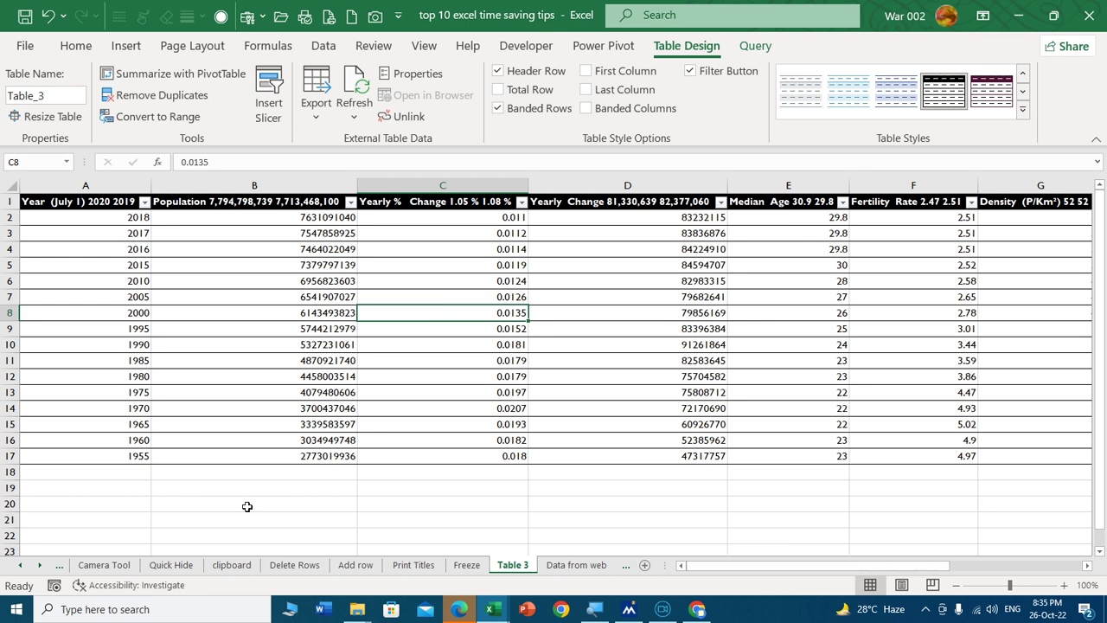
# Check the Worldometers page in the browser, then return to the Excel tips workbook.
pyautogui.click(698, 609)
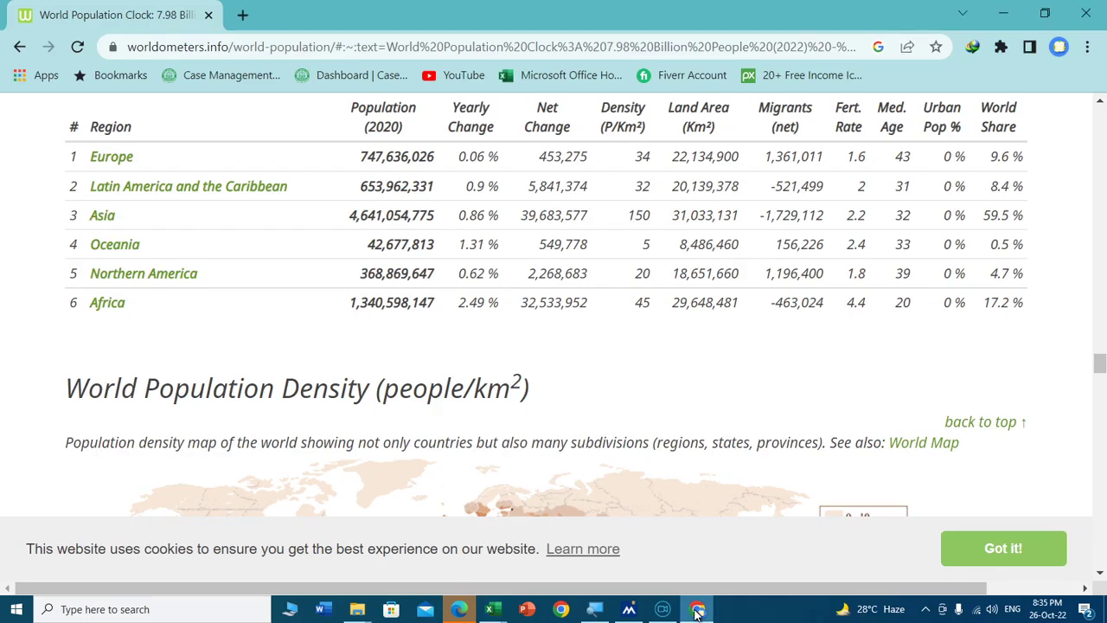
pyautogui.scroll(-6, 519, 414)
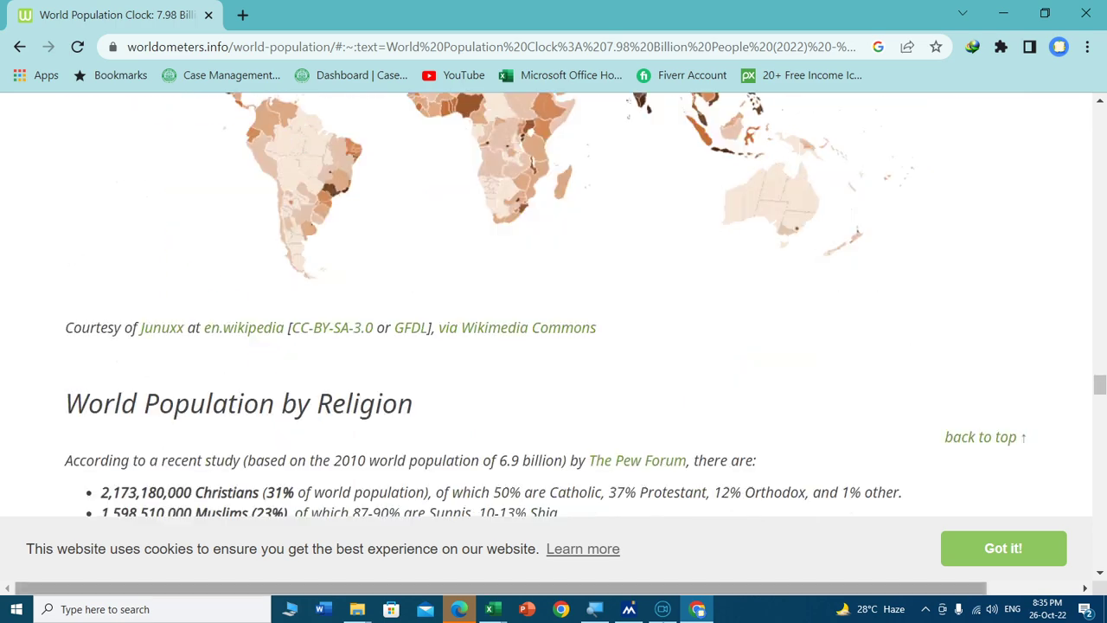
pyautogui.moveTo(491, 609)
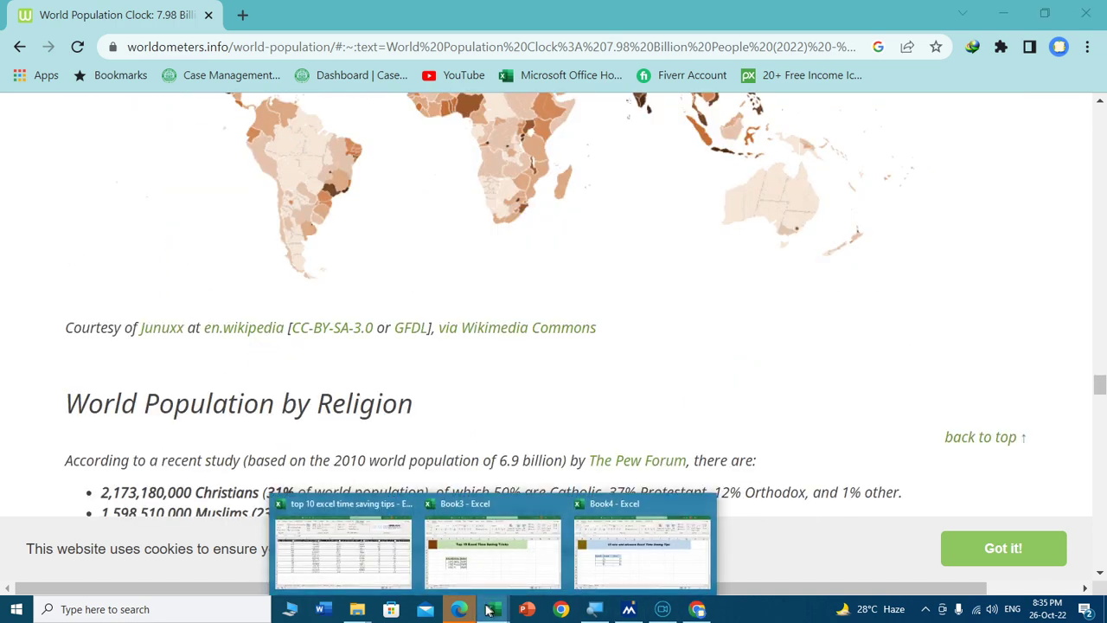
pyautogui.click(350, 555)
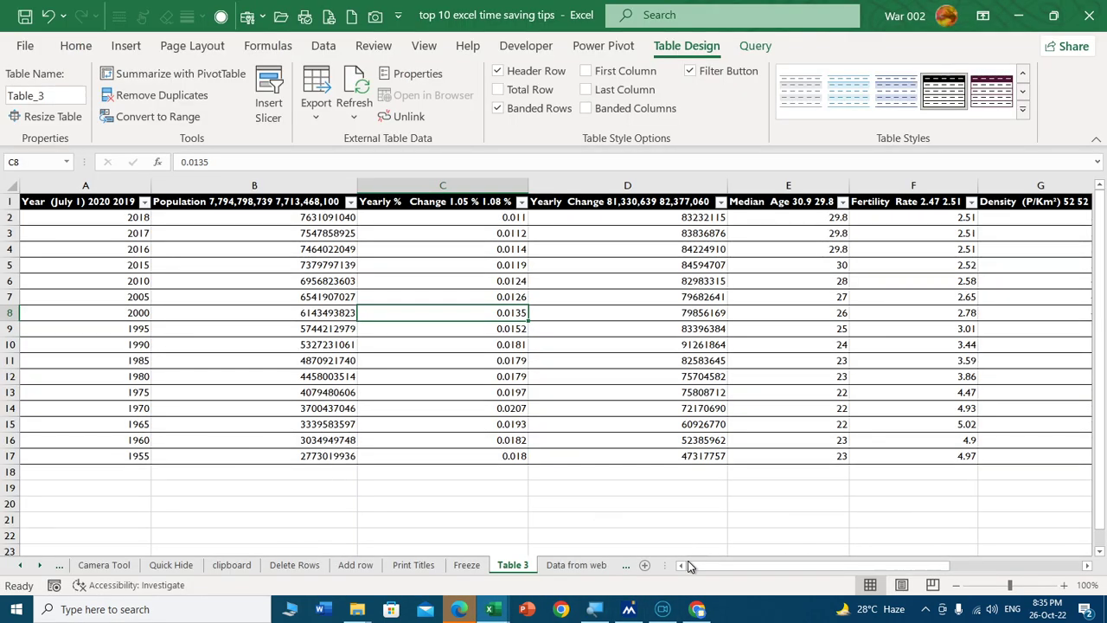
# Scroll the sheet tabs back to the start and show the 'Intro' title sheet.
pyautogui.click(22, 566)
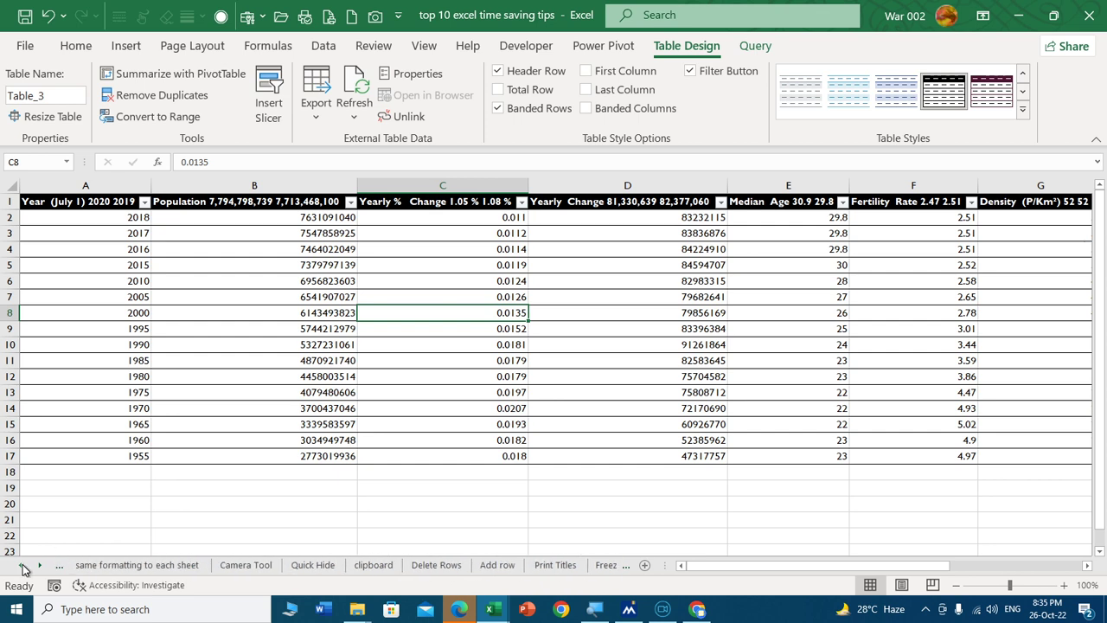
pyautogui.click(22, 567)
pyautogui.click(22, 567)
pyautogui.click(86, 567)
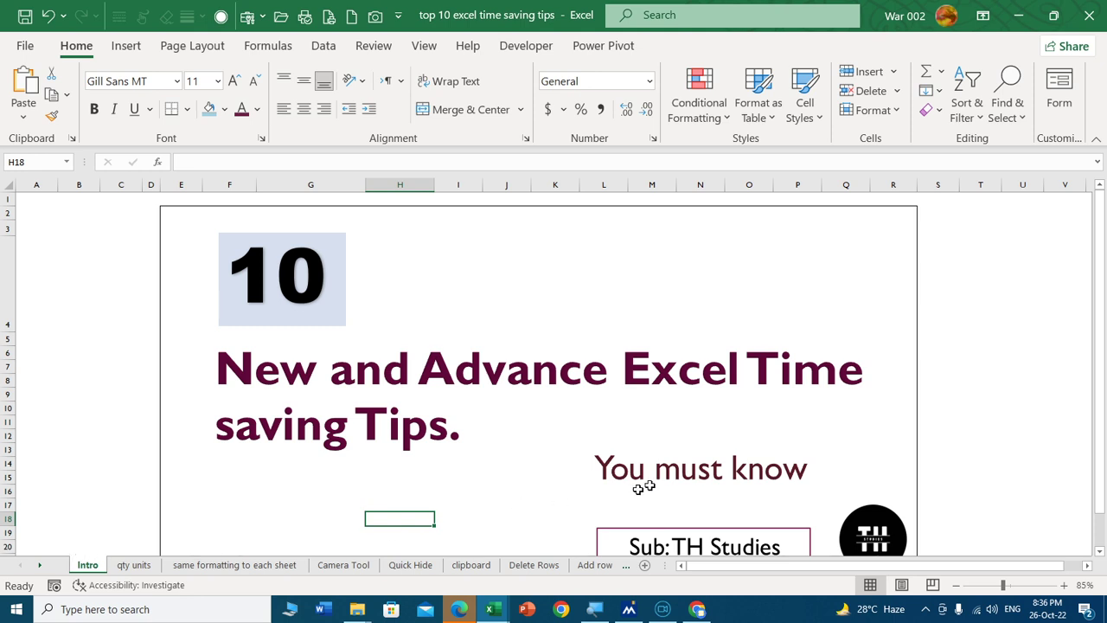
pyautogui.scroll(-1, 667, 478)
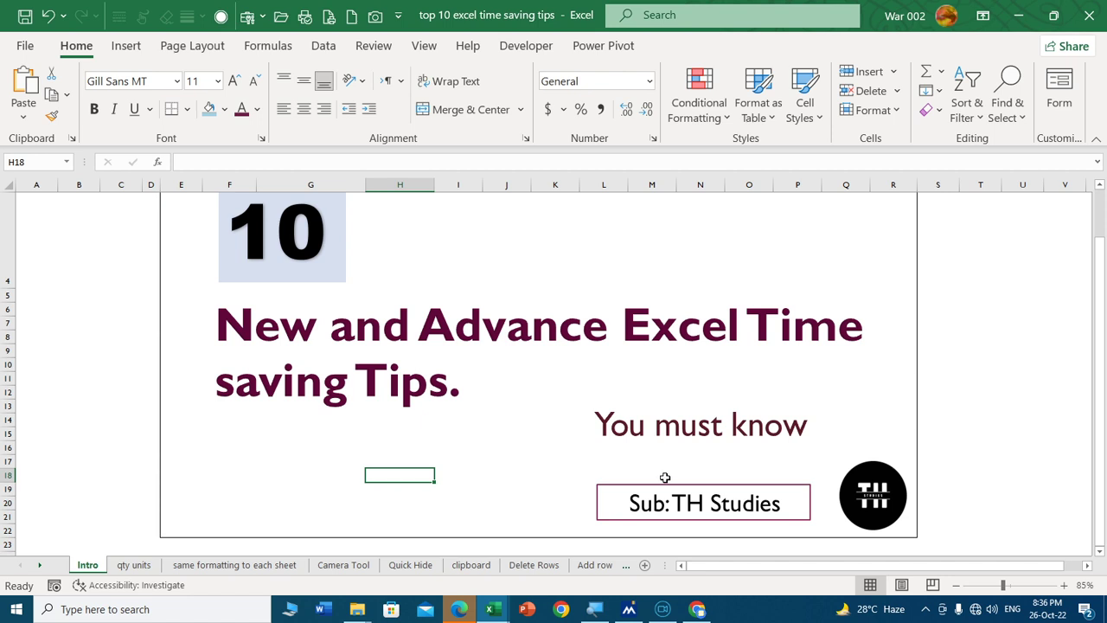